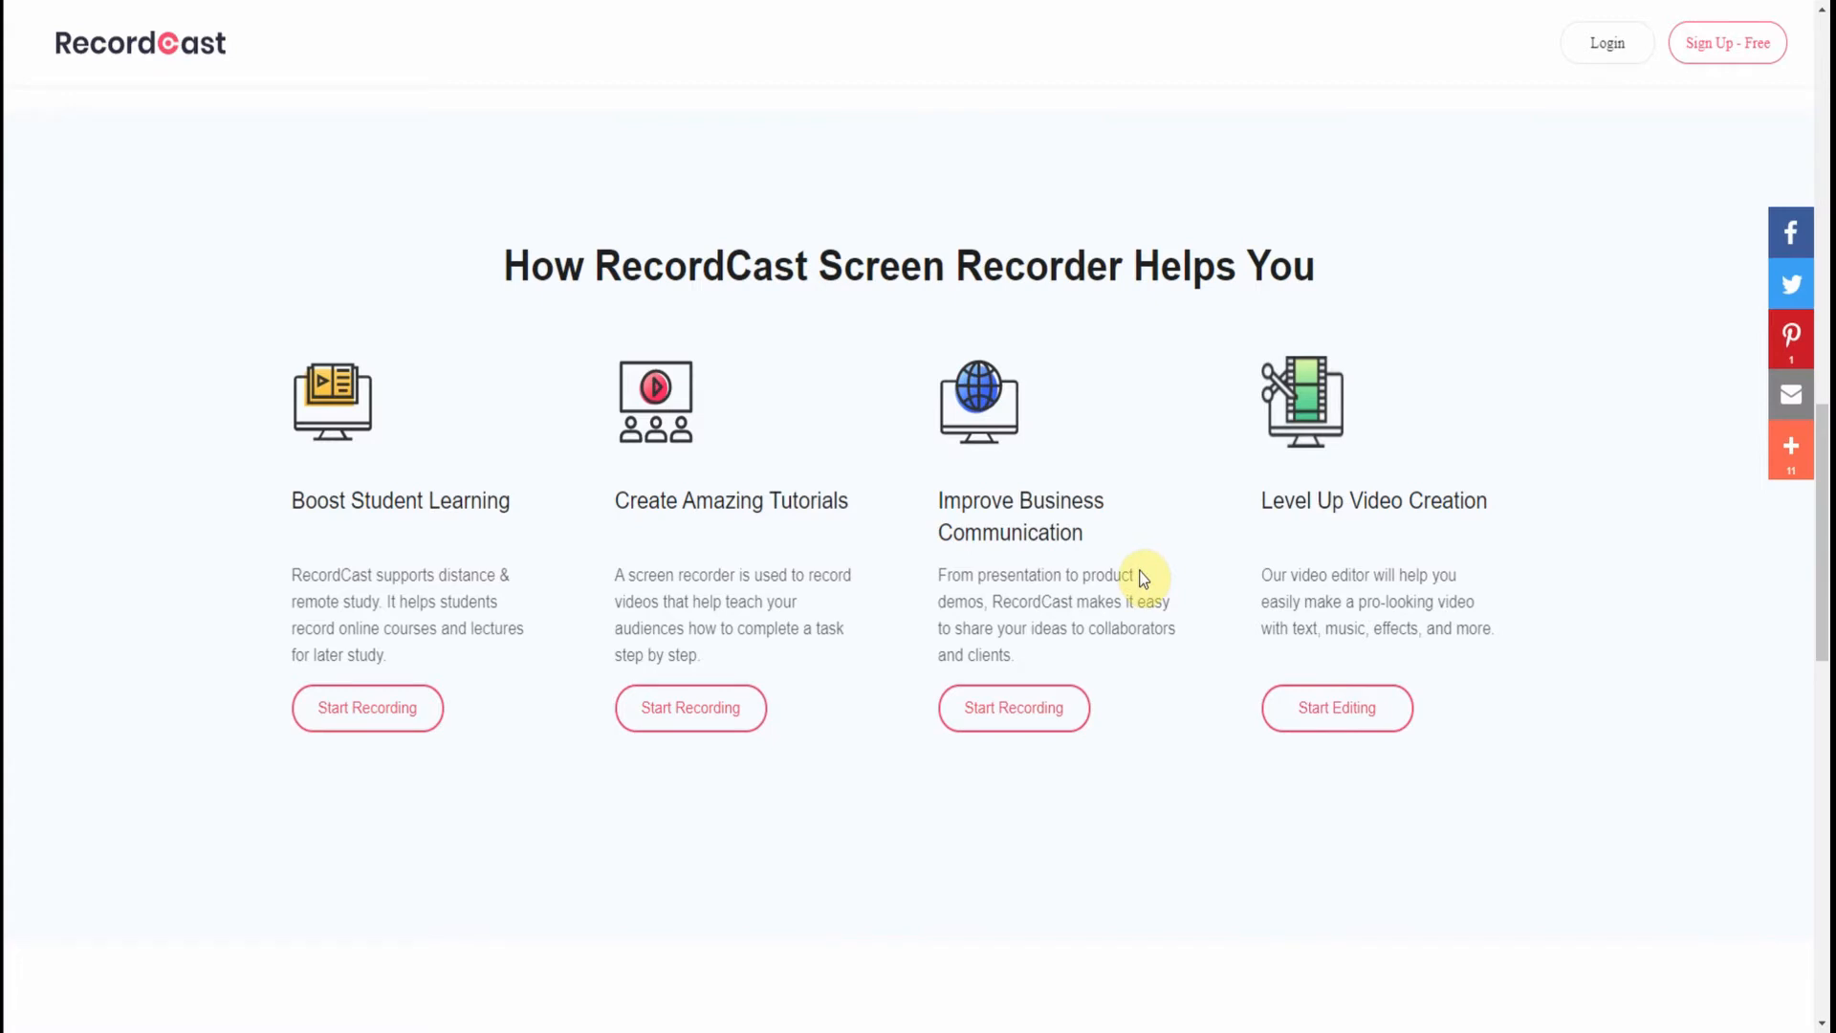
- Browse the RecordCast landing page and begin signing up with a Google account
{"action": "scroll", "coordinate": [1143, 579], "scroll_direction": "down", "scroll_amount": 8}
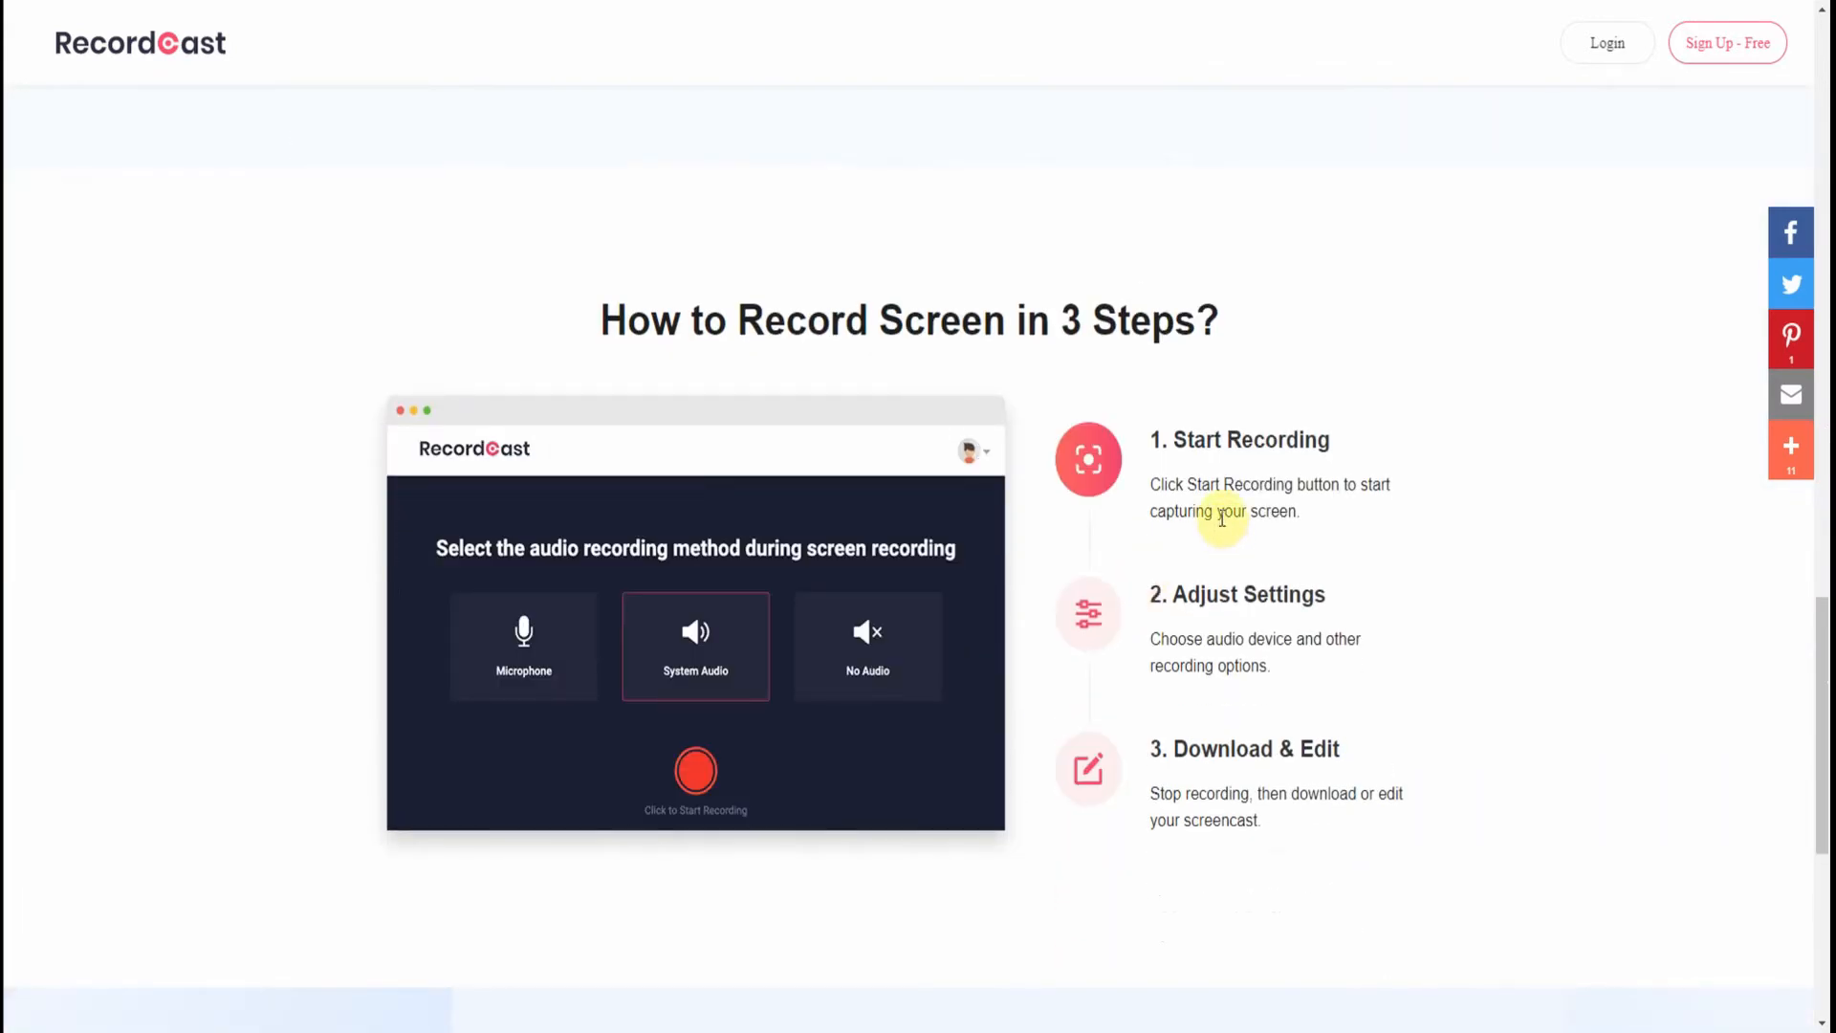
{"action": "scroll", "coordinate": [1230, 641], "scroll_direction": "down", "scroll_amount": 5}
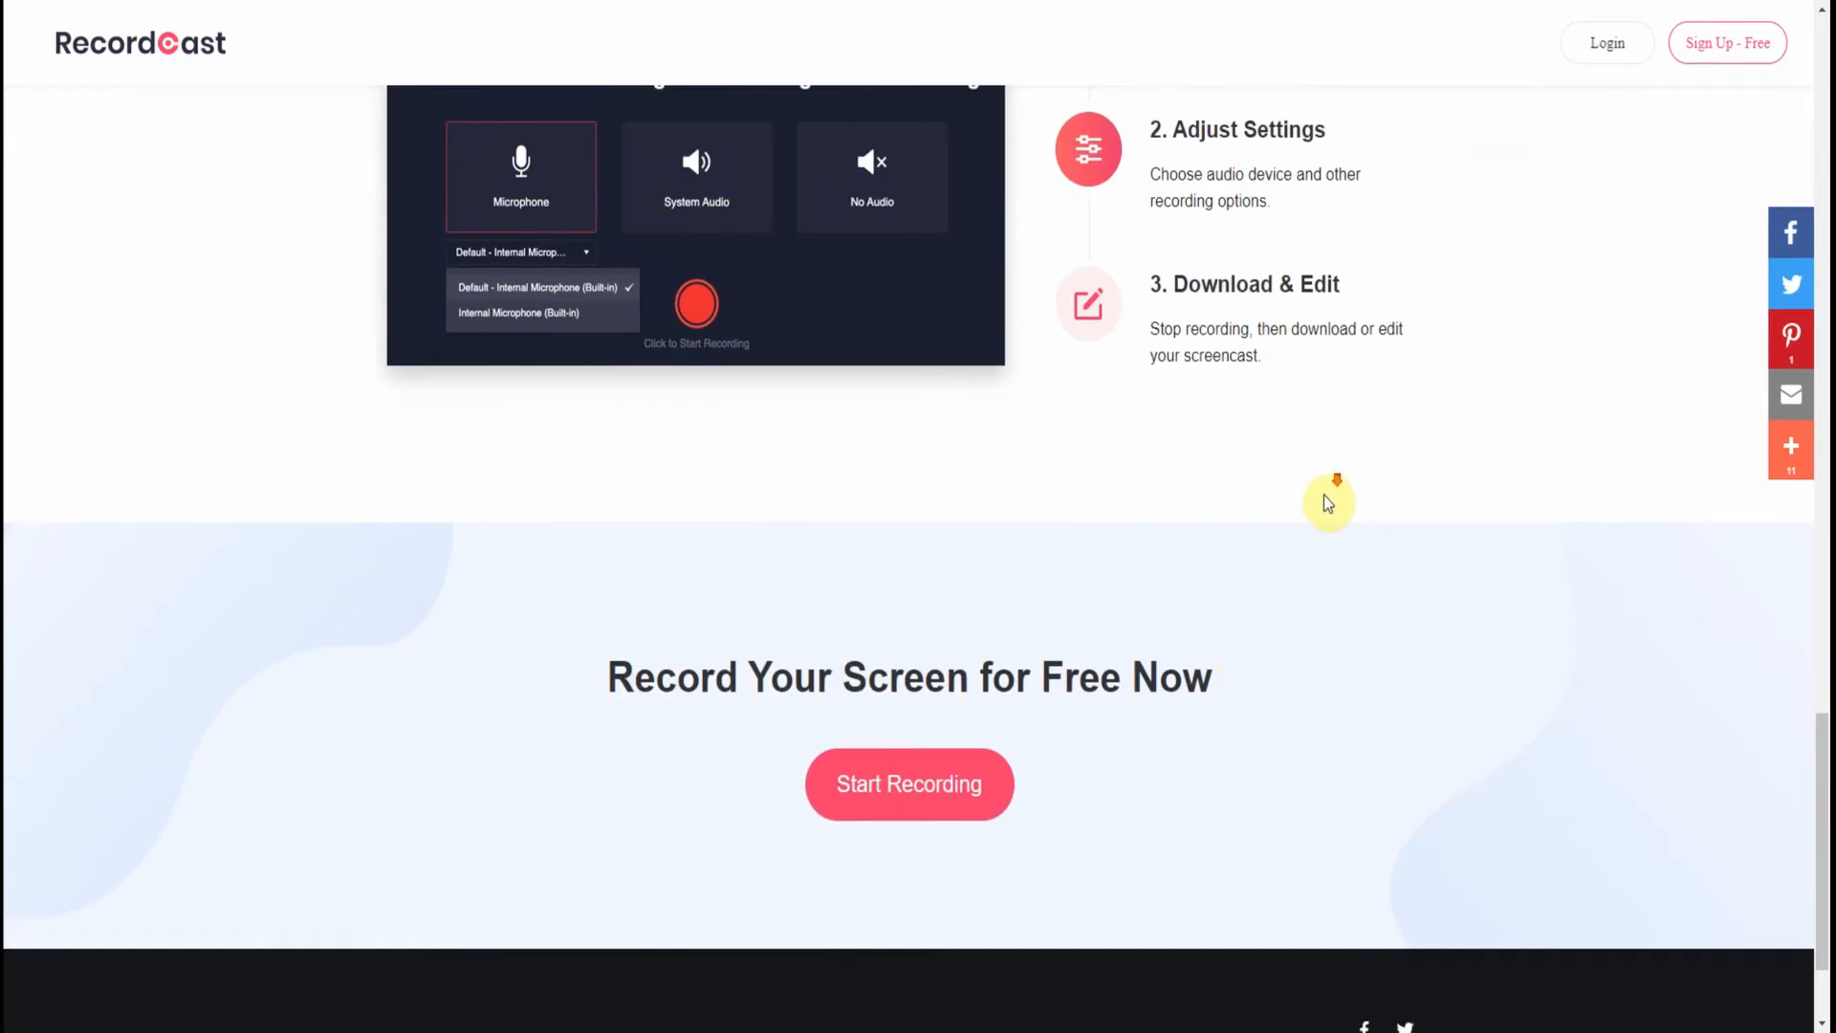
{"action": "scroll", "coordinate": [1324, 501], "scroll_direction": "down", "scroll_amount": 3}
{"action": "scroll", "coordinate": [1527, 506], "scroll_direction": "up", "scroll_amount": 20}
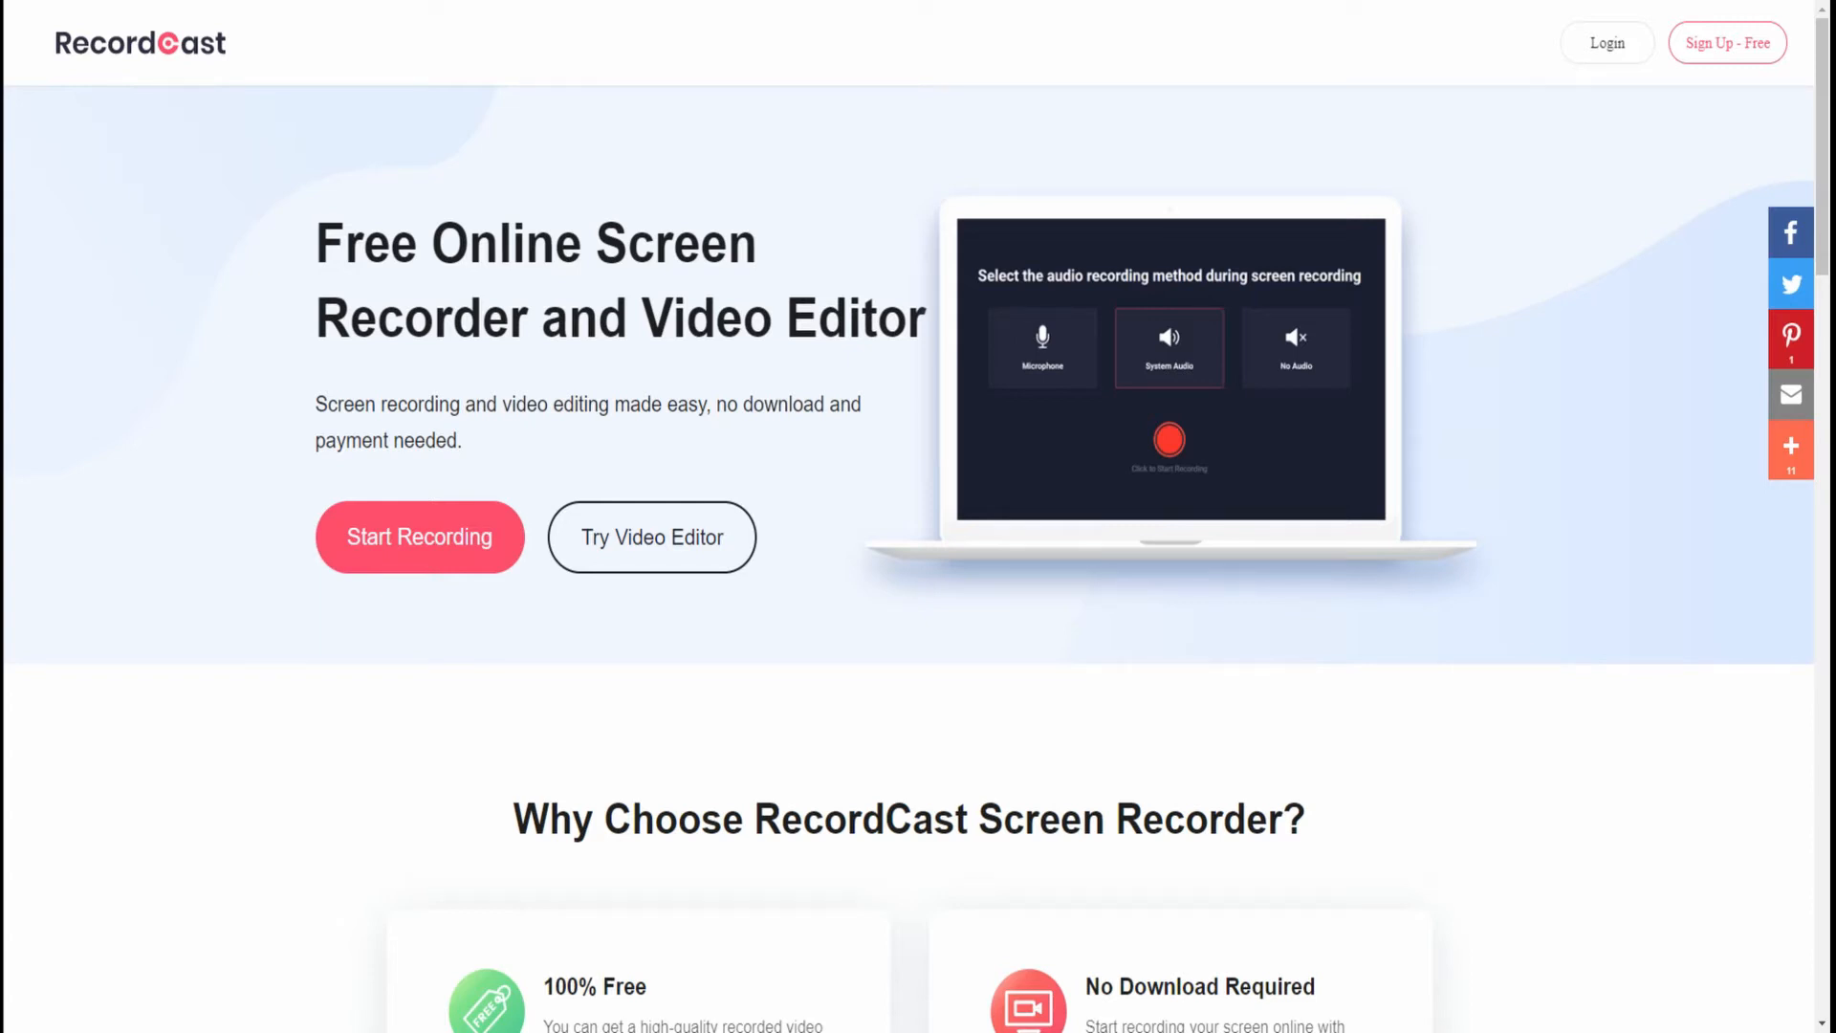
{"action": "left_click", "coordinate": [1730, 53]}
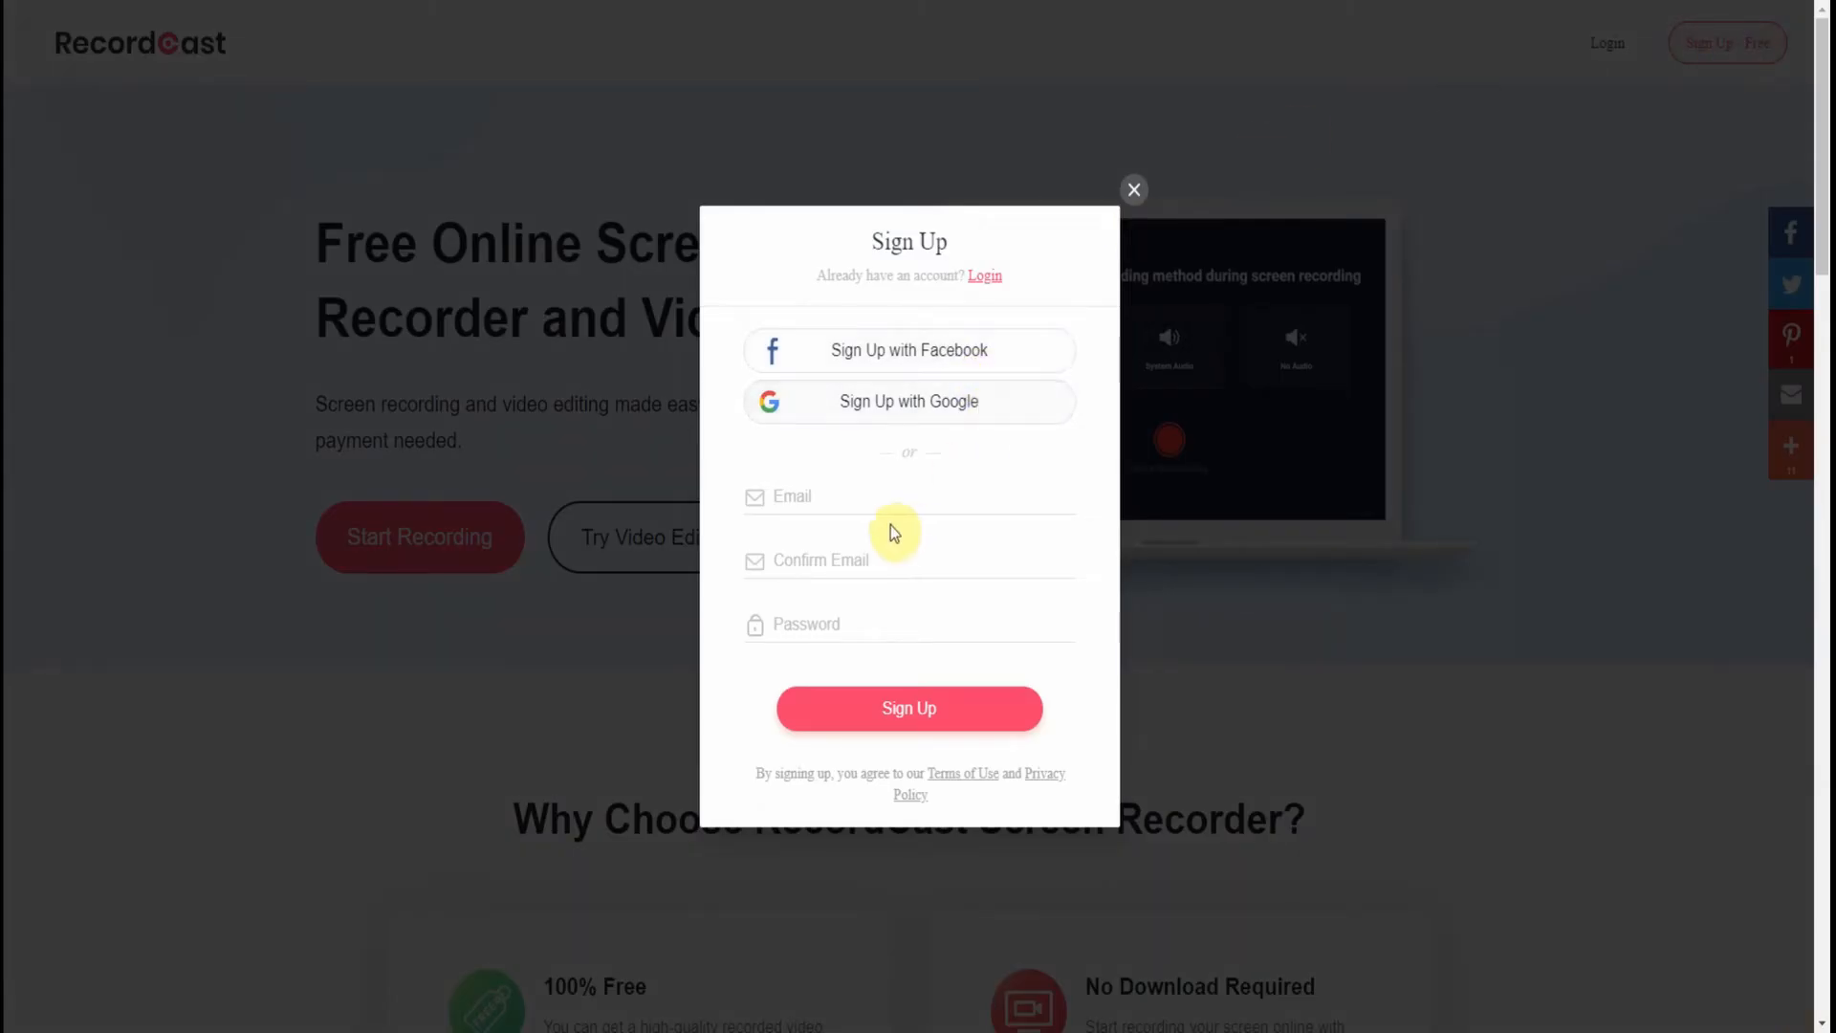
{"action": "left_click", "coordinate": [904, 411]}
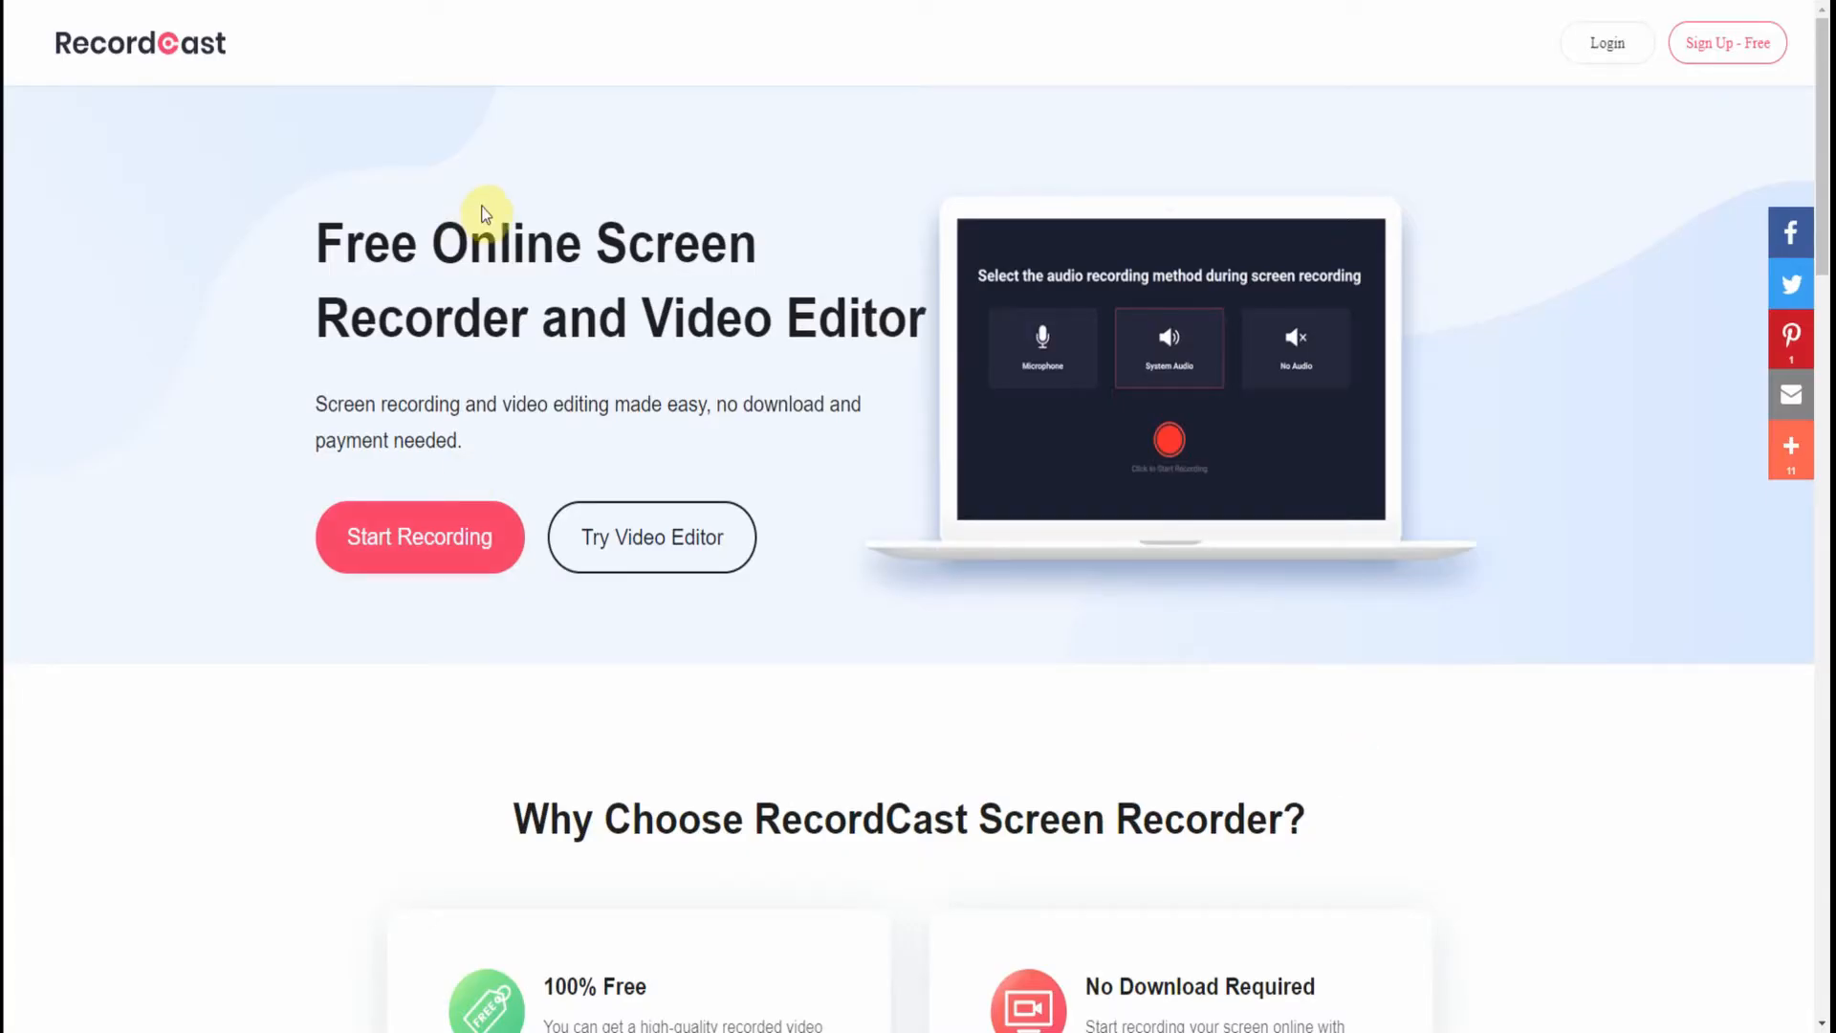
- Retry Sign Up with Google and choose the Google account to reach My Projects
{"action": "left_click", "coordinate": [1708, 49]}
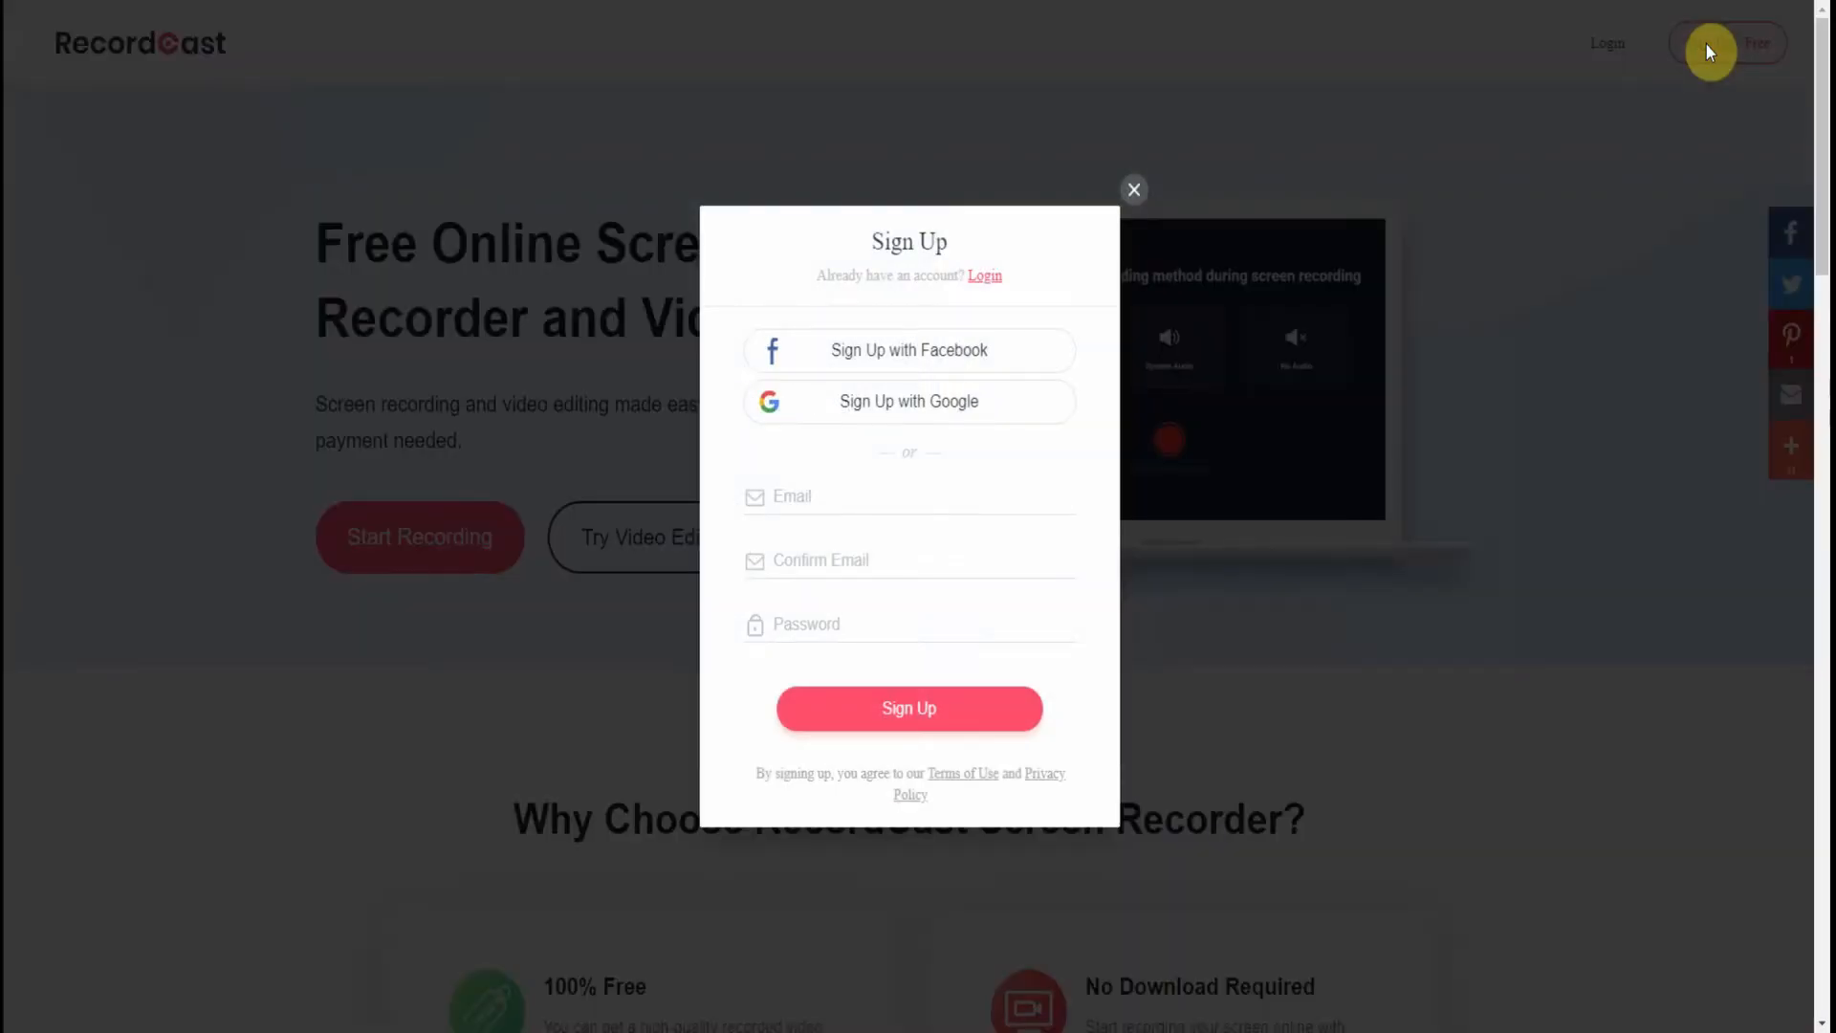
{"action": "left_click", "coordinate": [896, 403]}
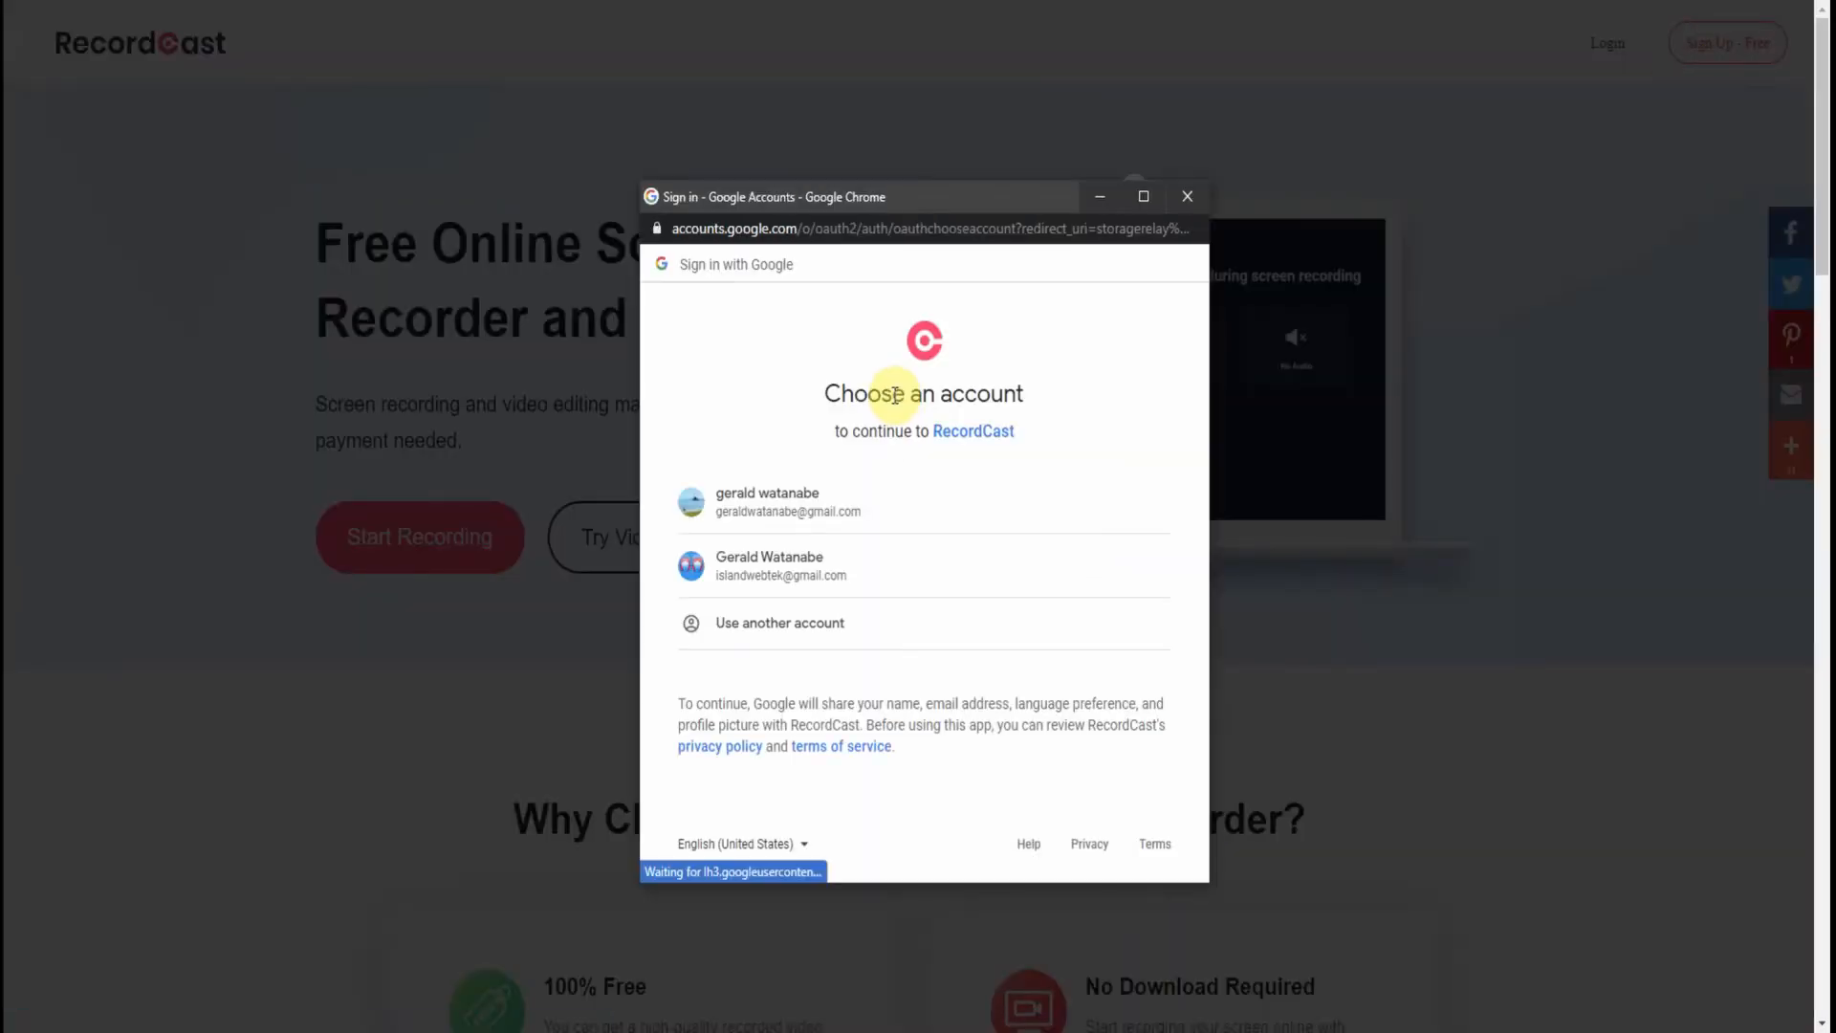
{"action": "left_click", "coordinate": [806, 570]}
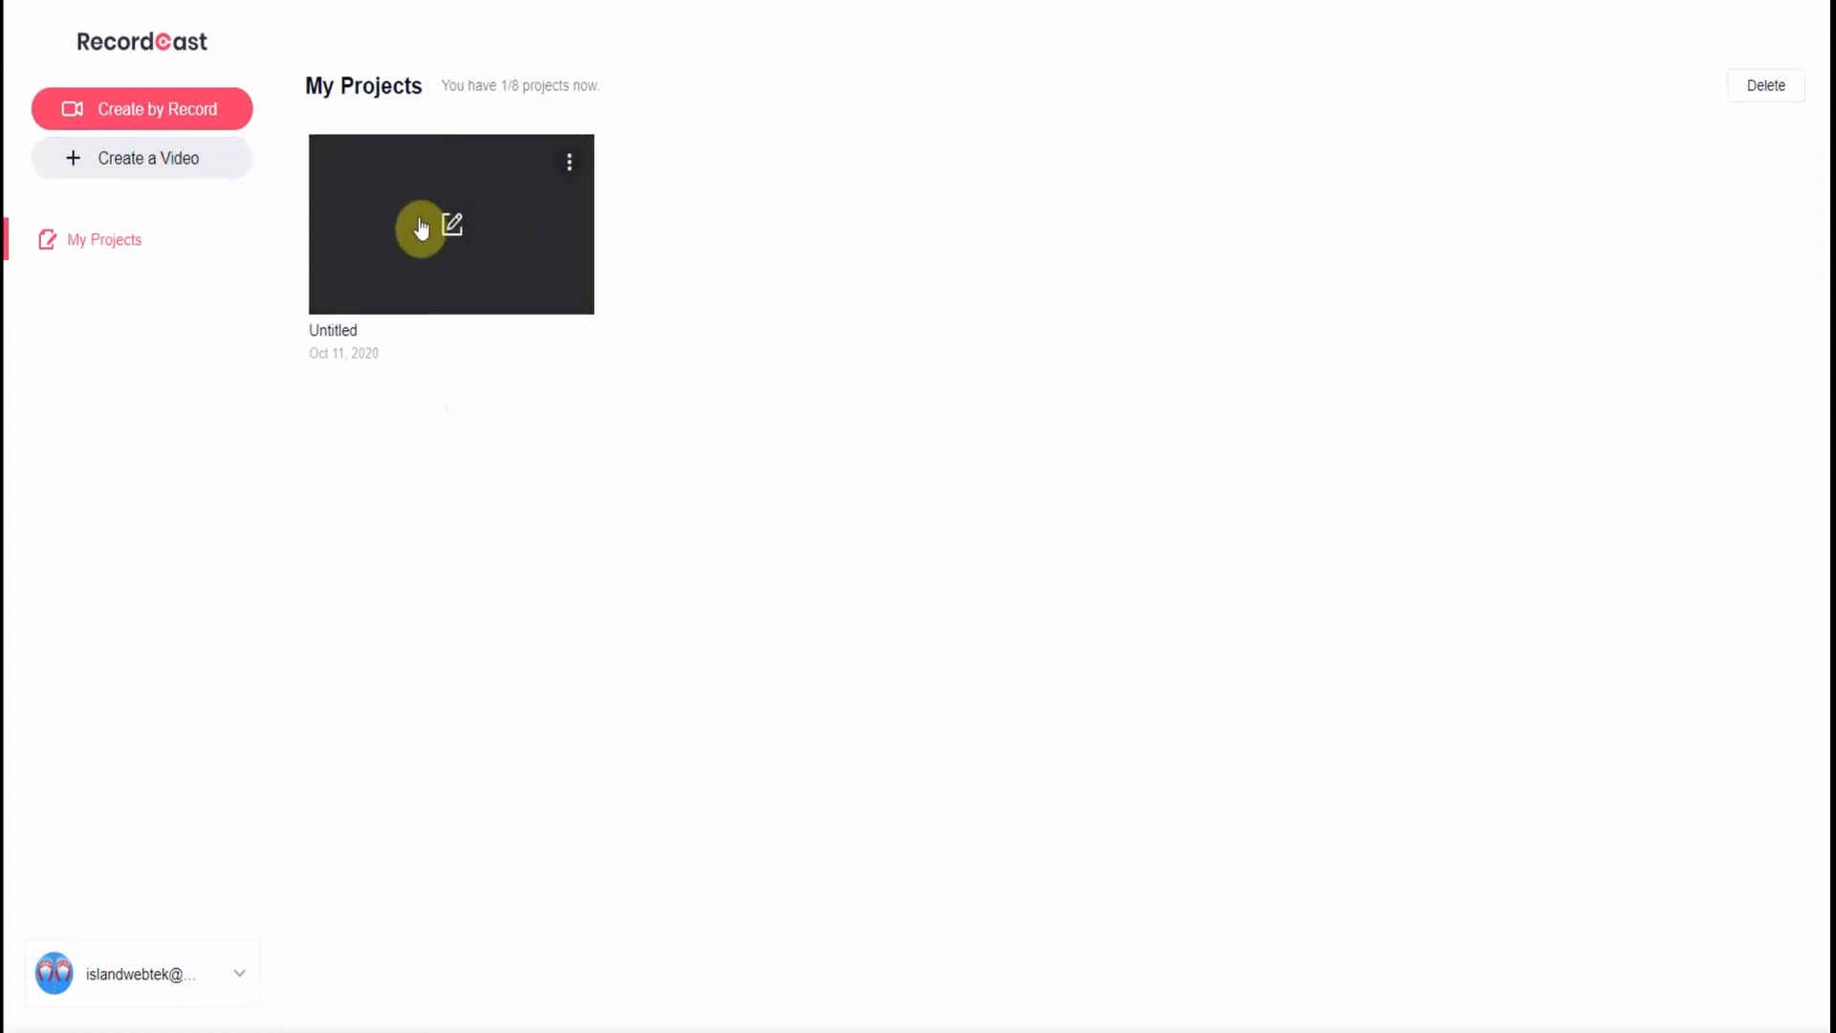
- Delete the Untitled project through its three-dot menu and confirm the deletion
{"action": "left_click", "coordinate": [570, 164]}
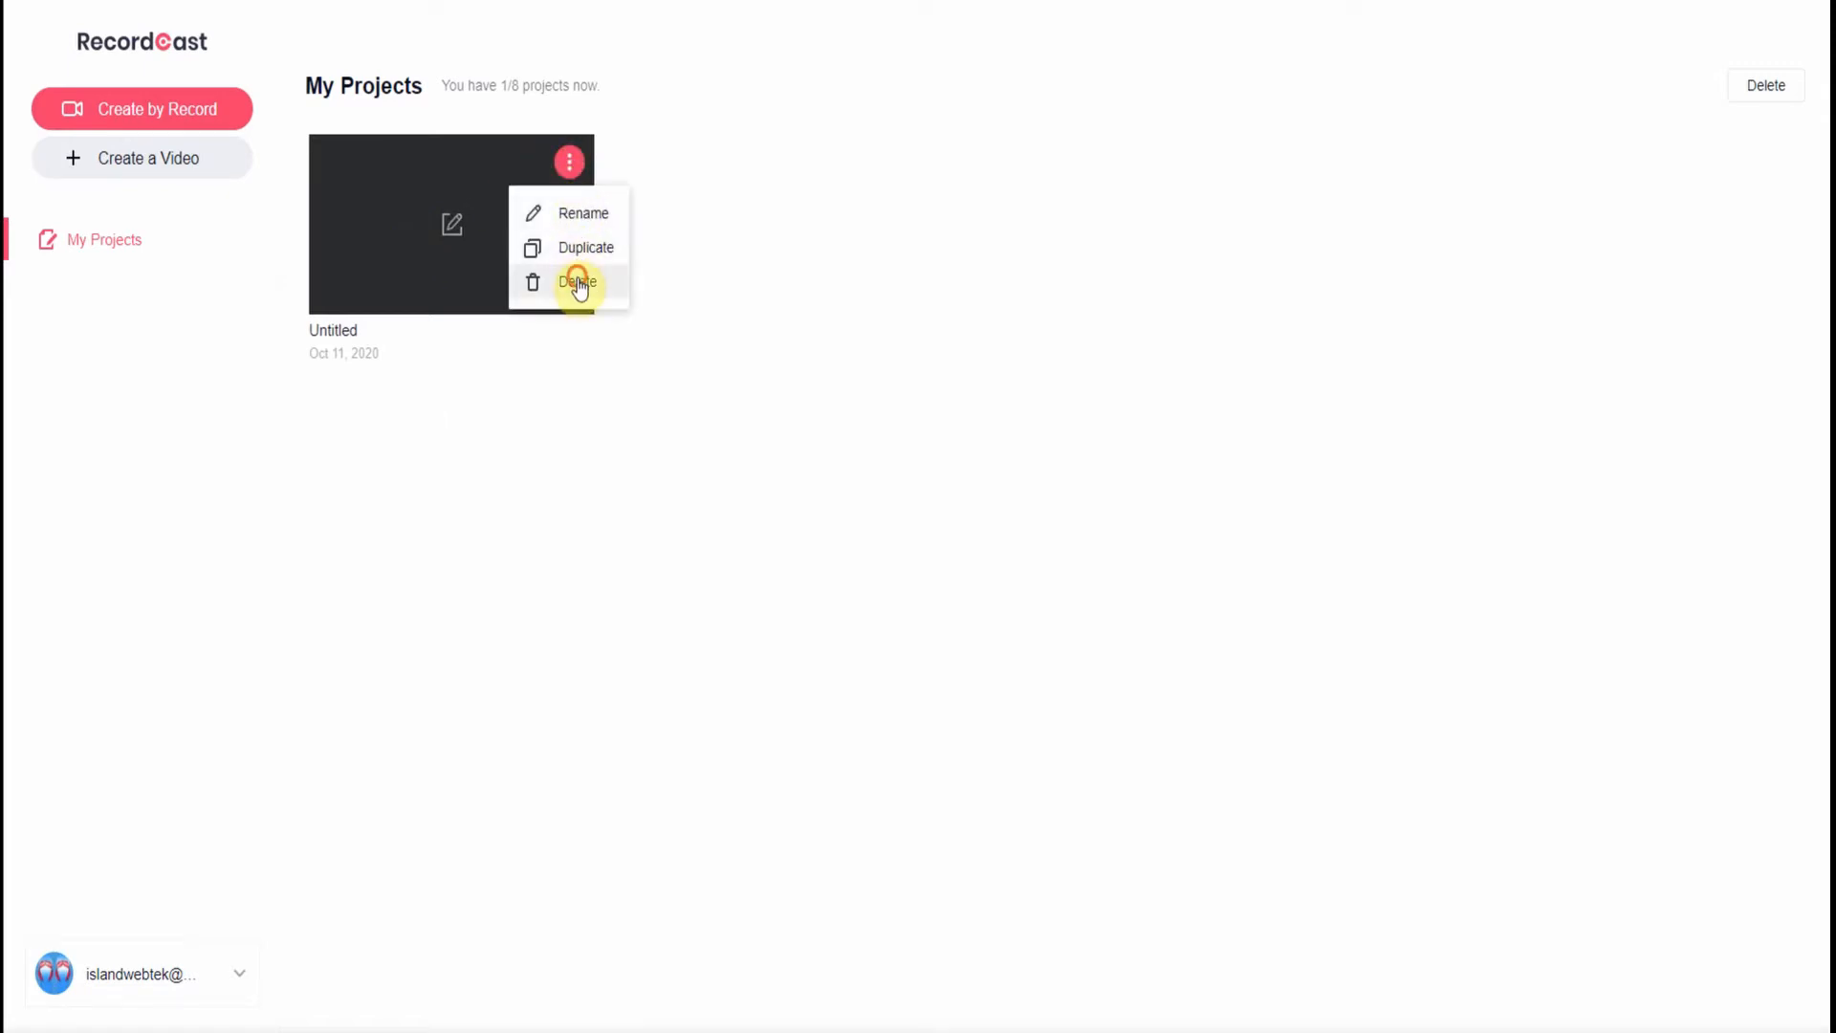
{"action": "left_click", "coordinate": [578, 281]}
{"action": "left_click", "coordinate": [1071, 573]}
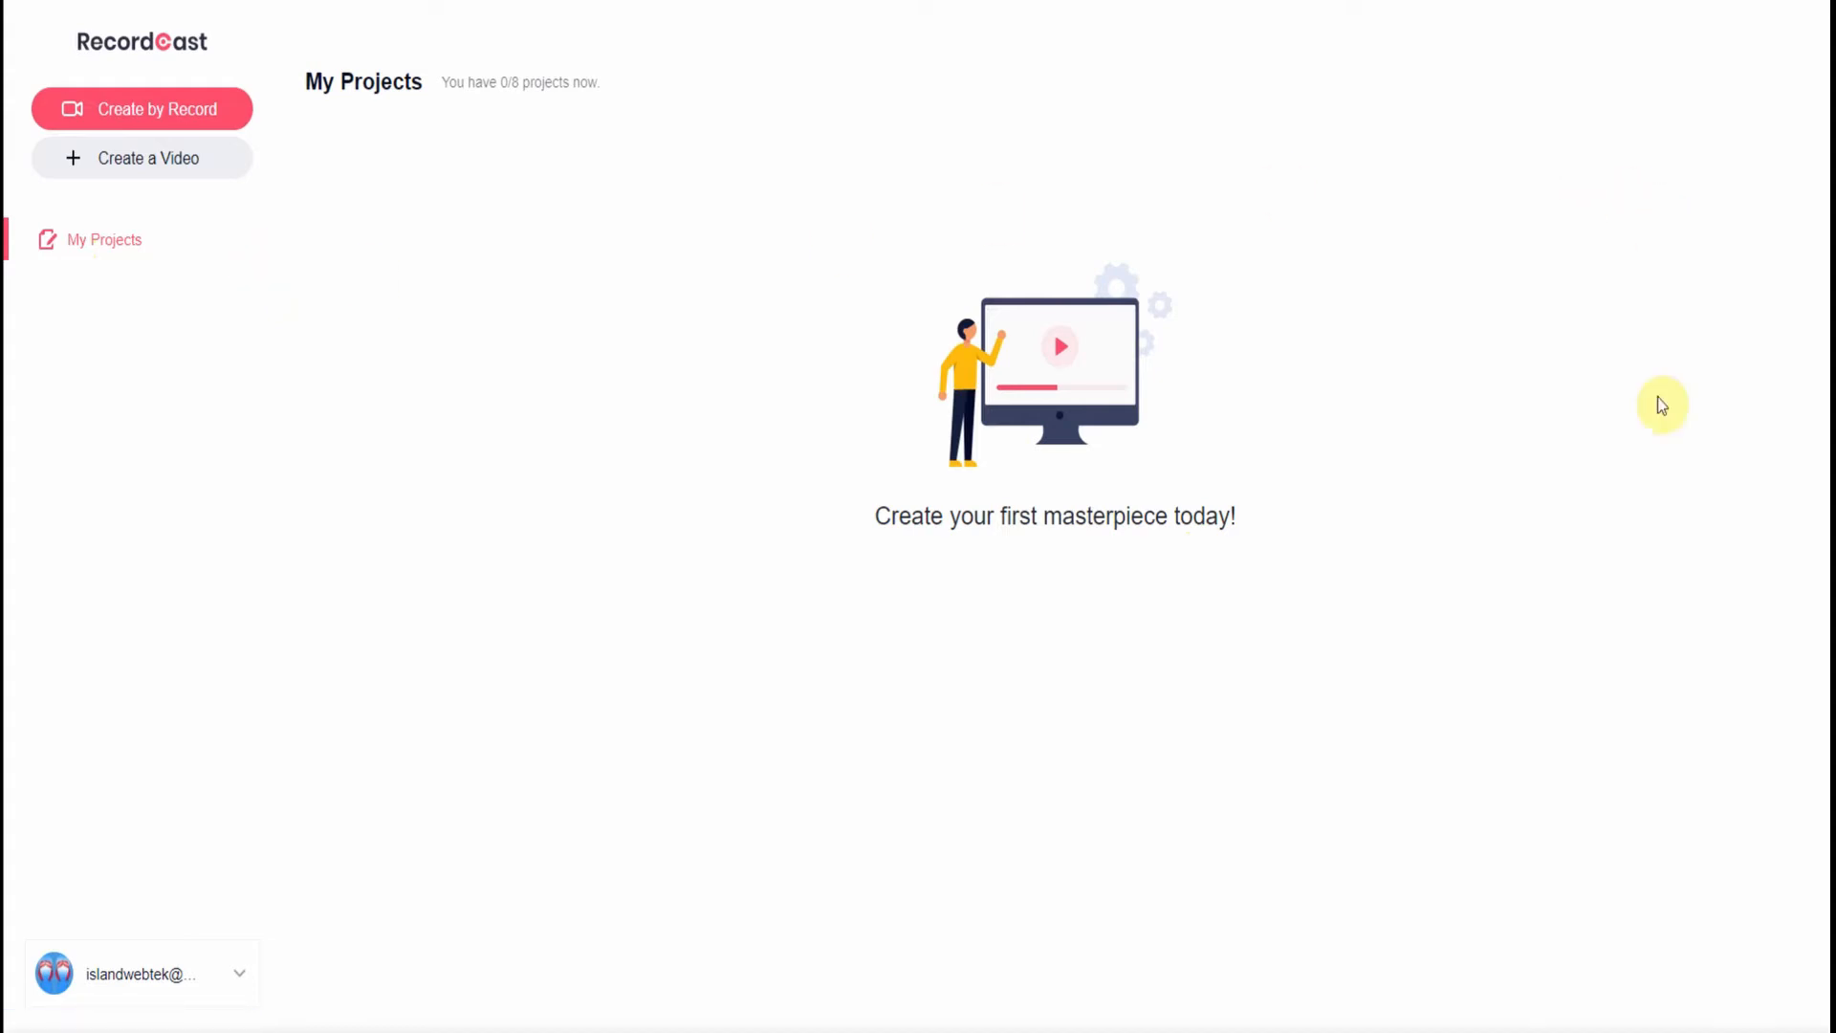
- Create a new Untitled video project with Create a Video in the sidebar
{"action": "left_click", "coordinate": [163, 158]}
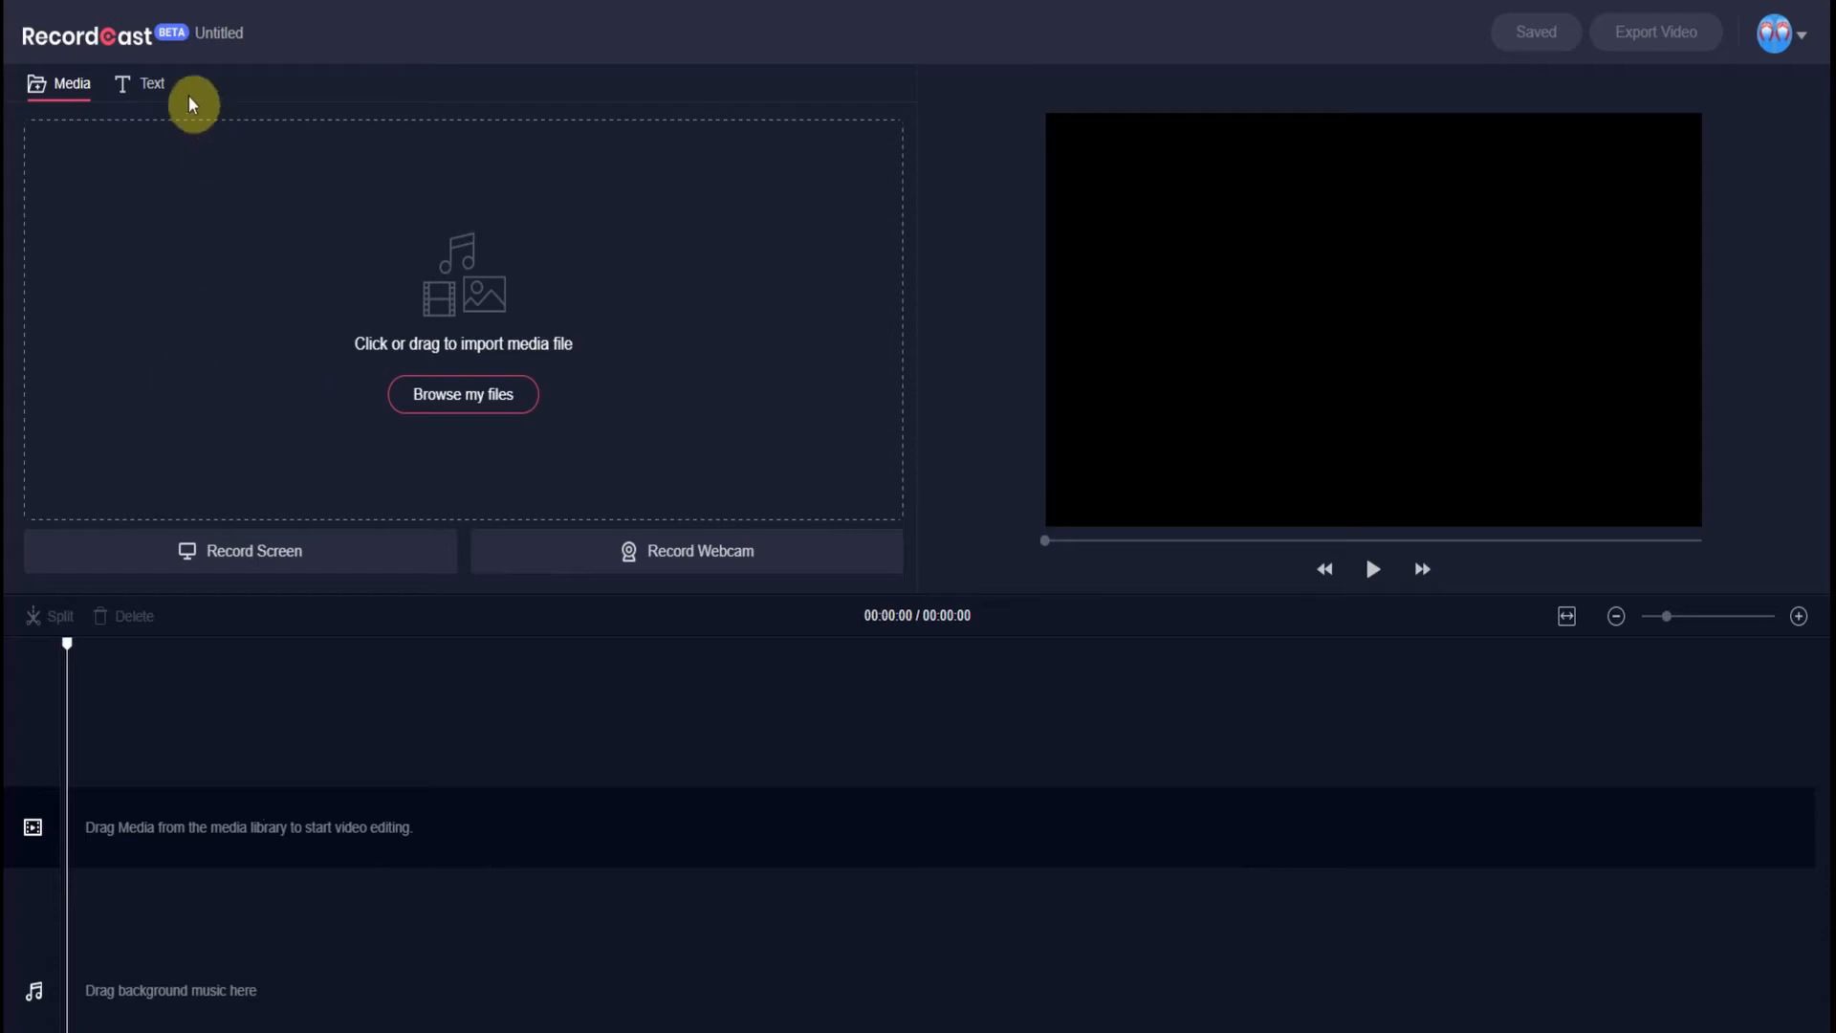
- Show the Text panel's Simple Text and Dynamic Text presets, such as Fade Frame and Center Stage
{"action": "left_click", "coordinate": [149, 93]}
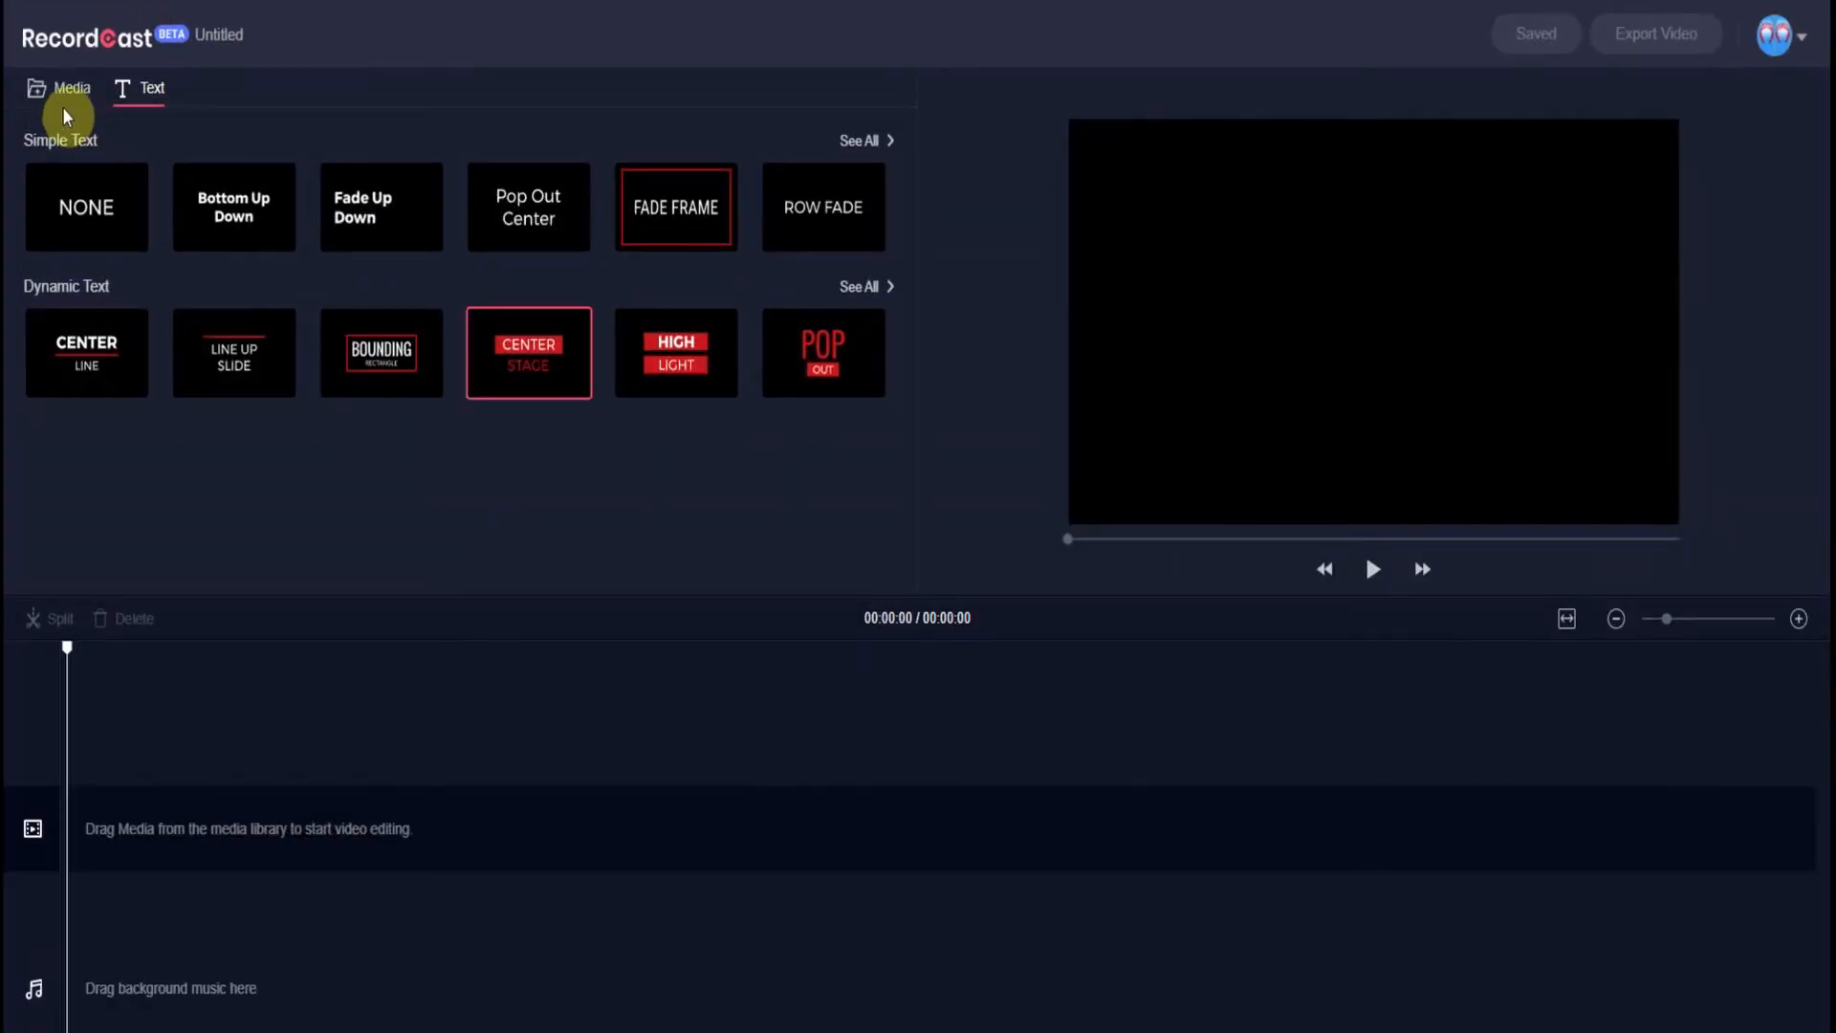
{"action": "left_click", "coordinate": [55, 95]}
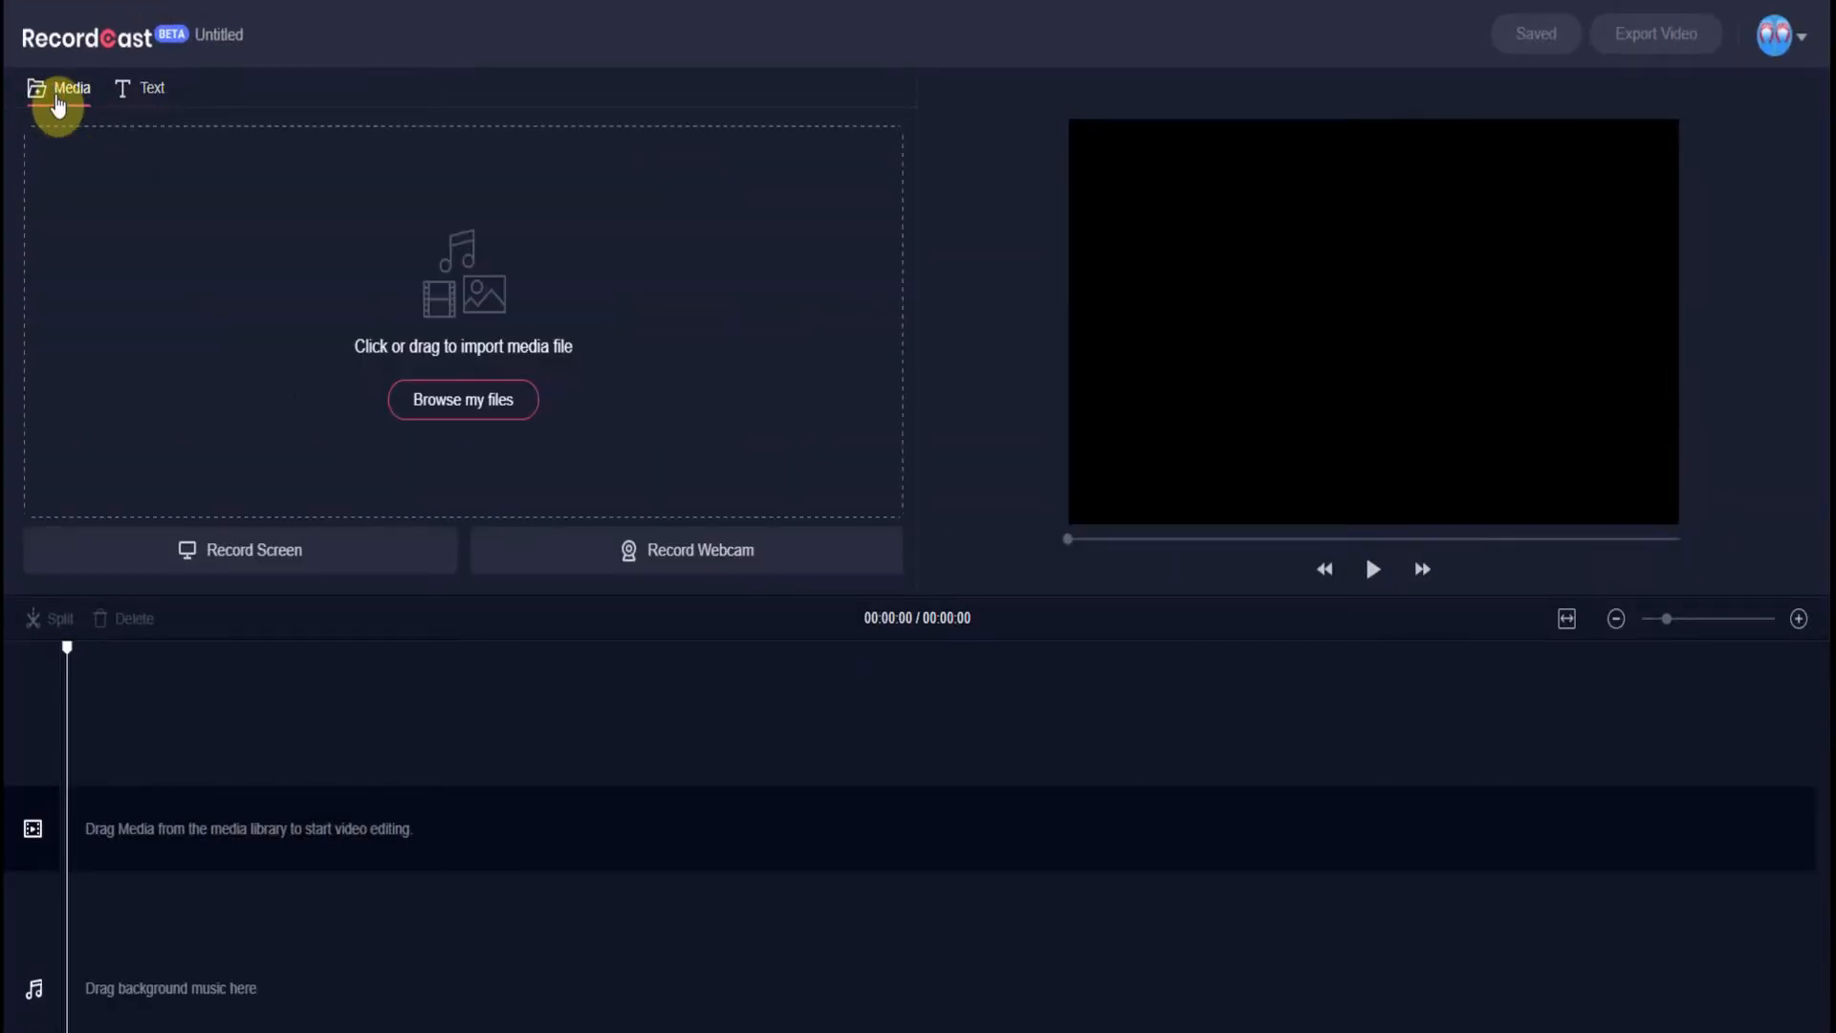
{"action": "left_click", "coordinate": [148, 96]}
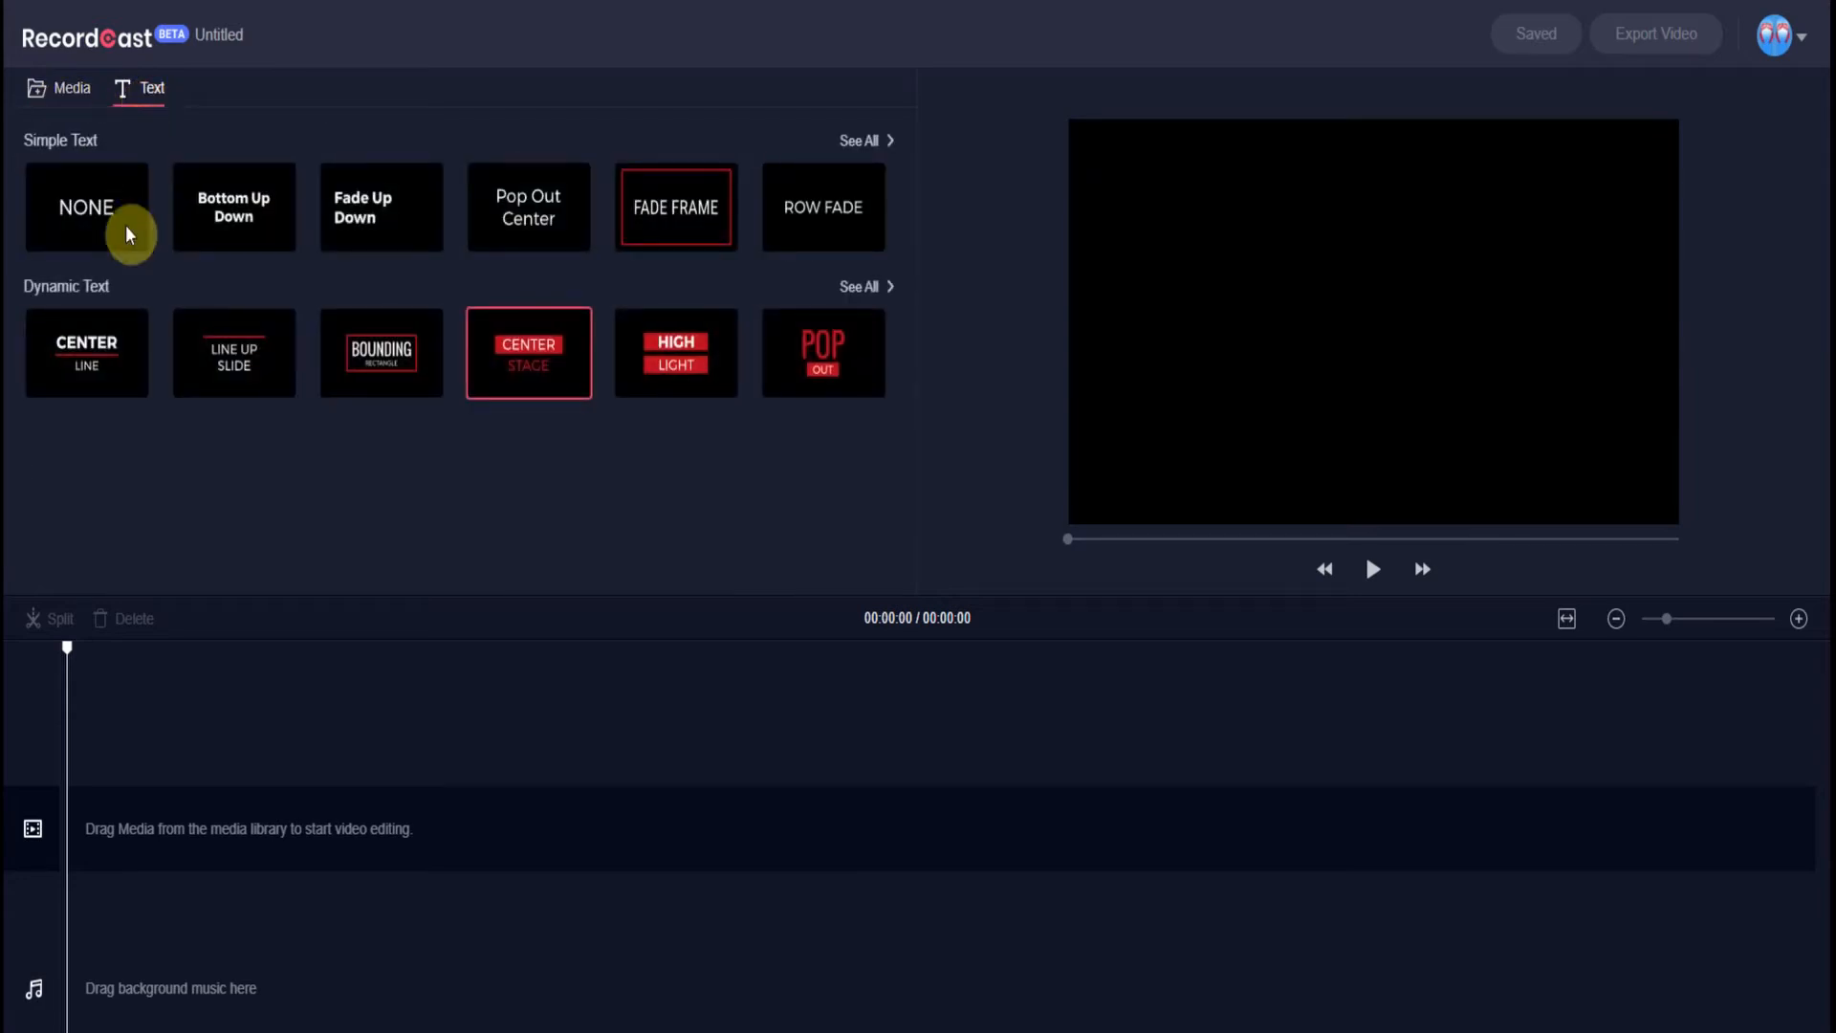
- Place the CENTER STAGE template on the video track as a 4-second clip and rewind the playhead
{"action": "left_click_drag", "start_coordinate": [519, 398], "coordinate": [114, 866]}
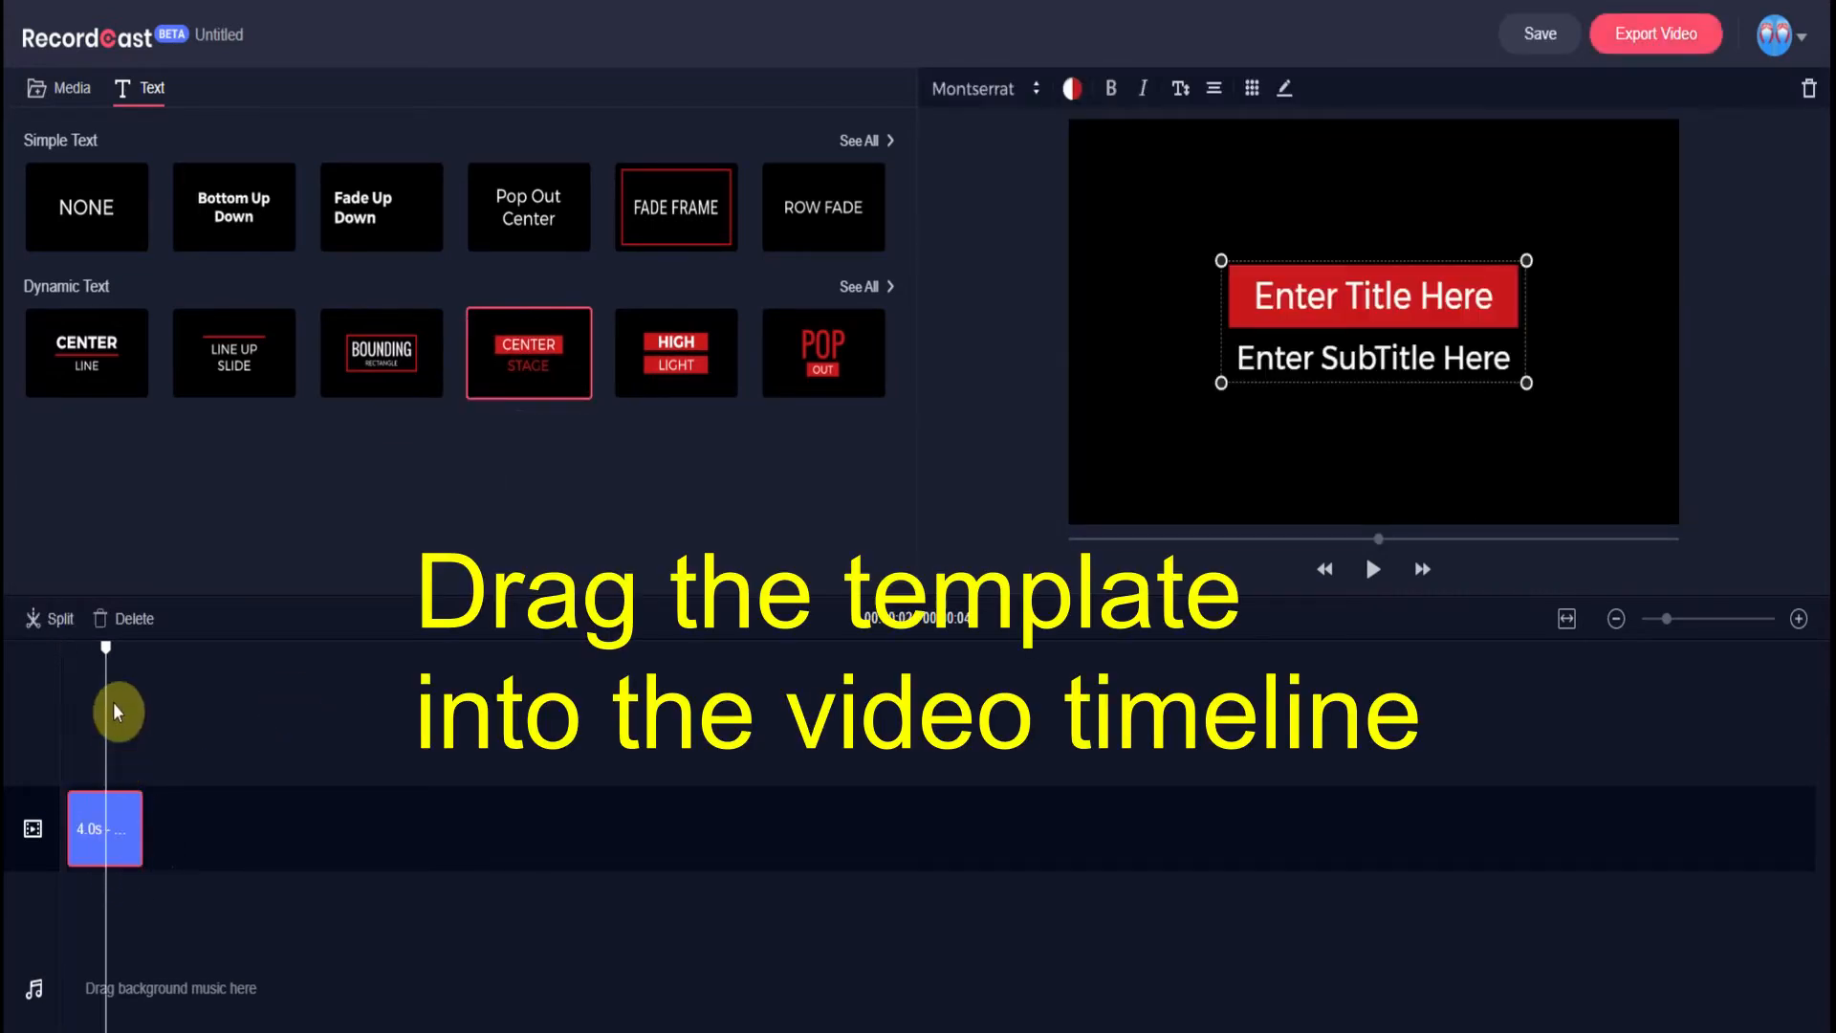
{"action": "left_click_drag", "start_coordinate": [104, 651], "coordinate": [77, 649]}
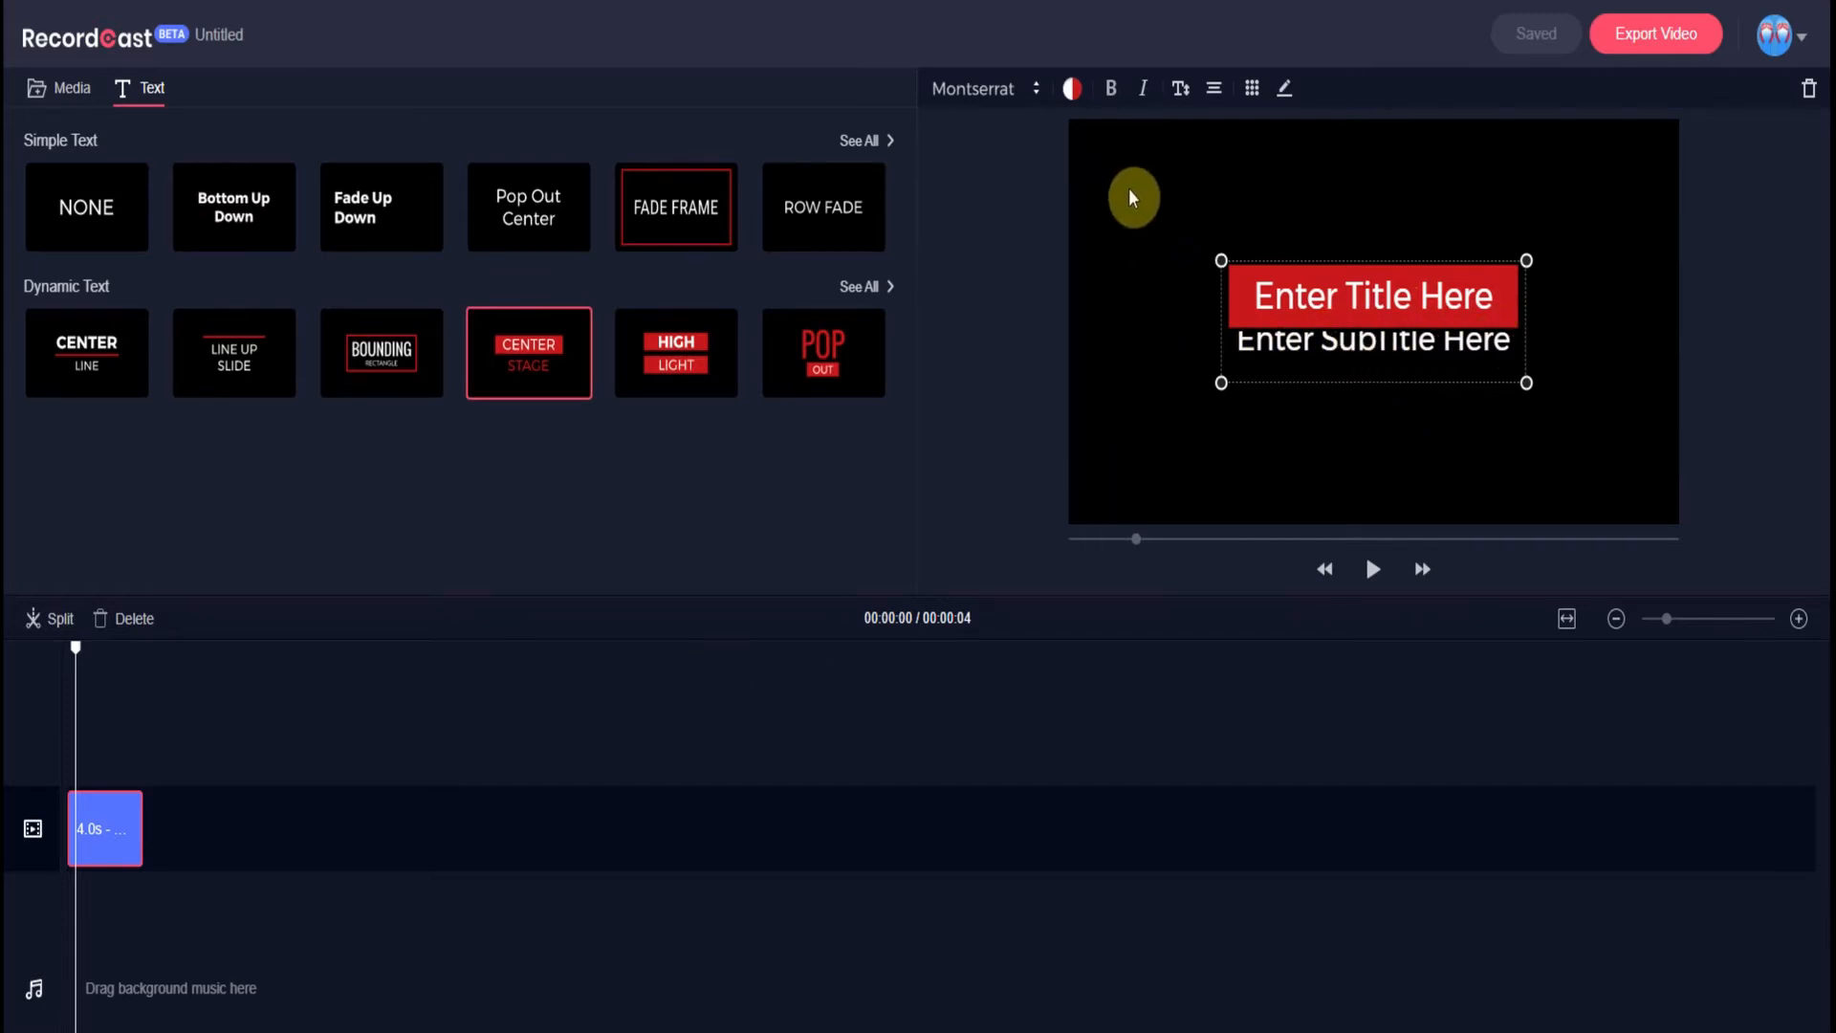
- Try orange-yellow, dark gold and dark green Double-Colors schemes, finally setting the title to red
{"action": "left_click", "coordinate": [1072, 92]}
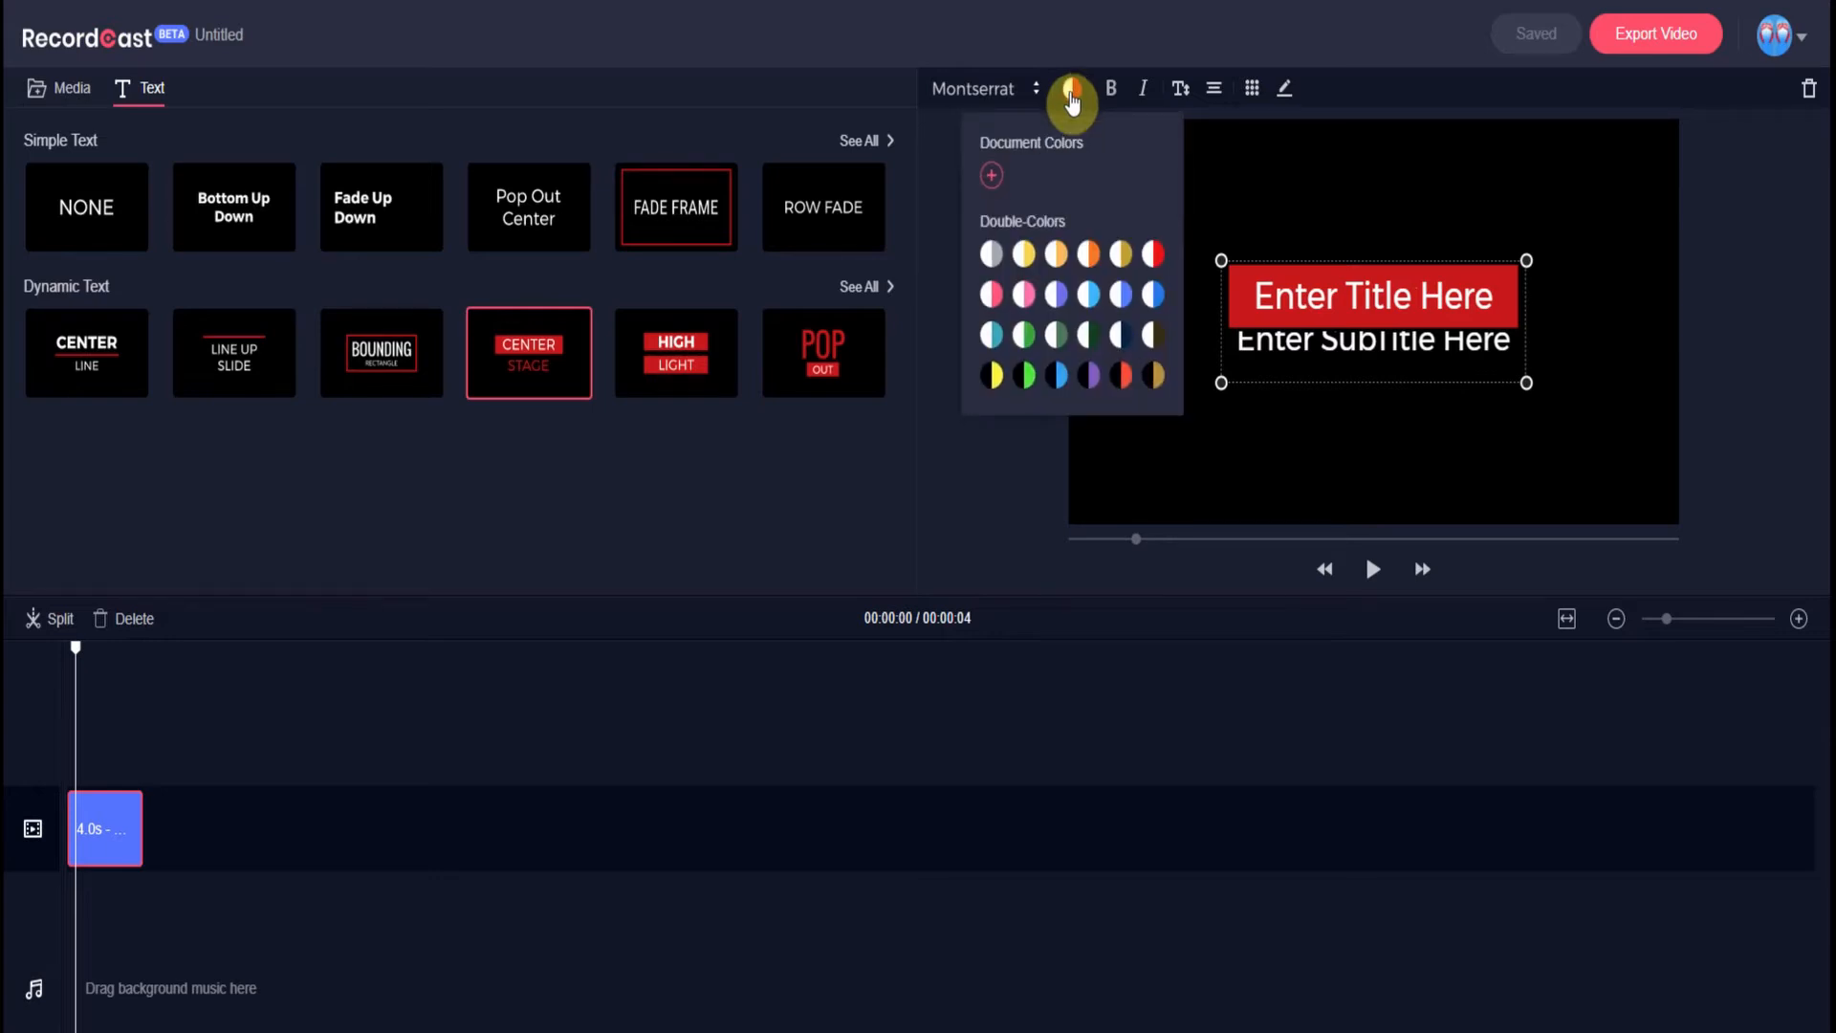
{"action": "left_click", "coordinate": [1059, 258]}
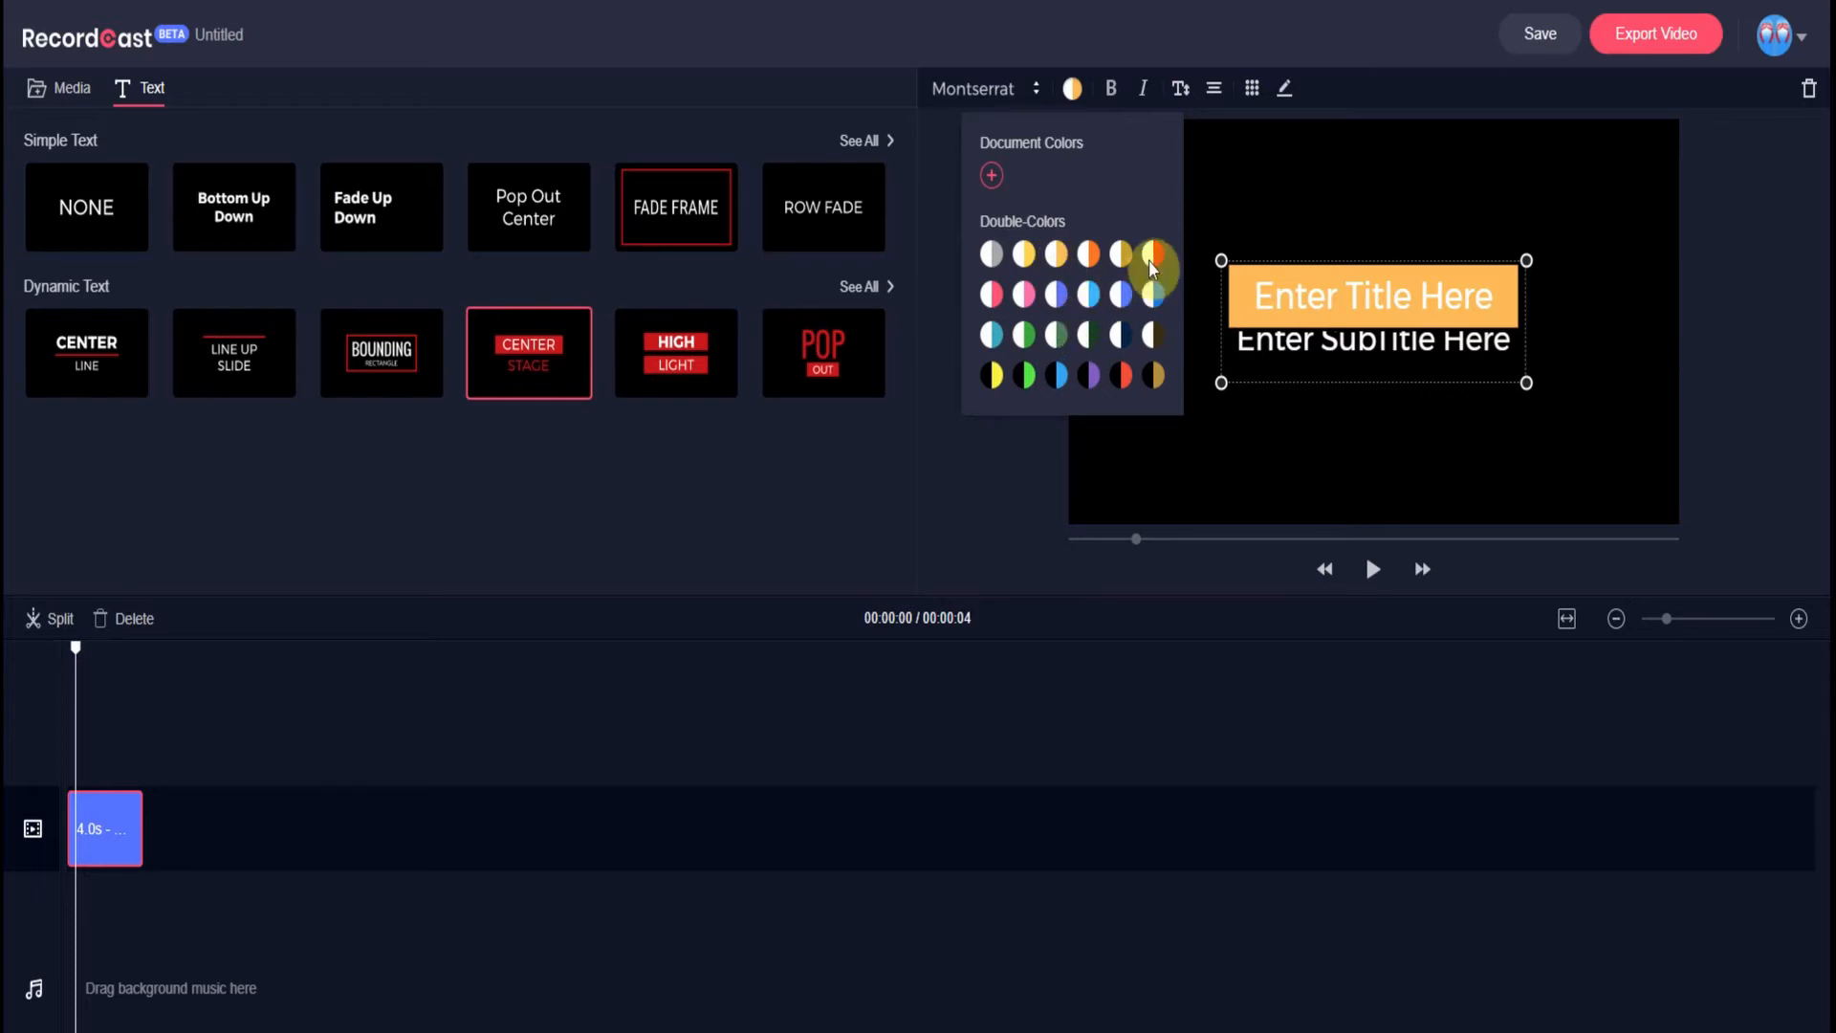
{"action": "left_click", "coordinate": [1152, 256]}
{"action": "left_click", "coordinate": [1152, 377]}
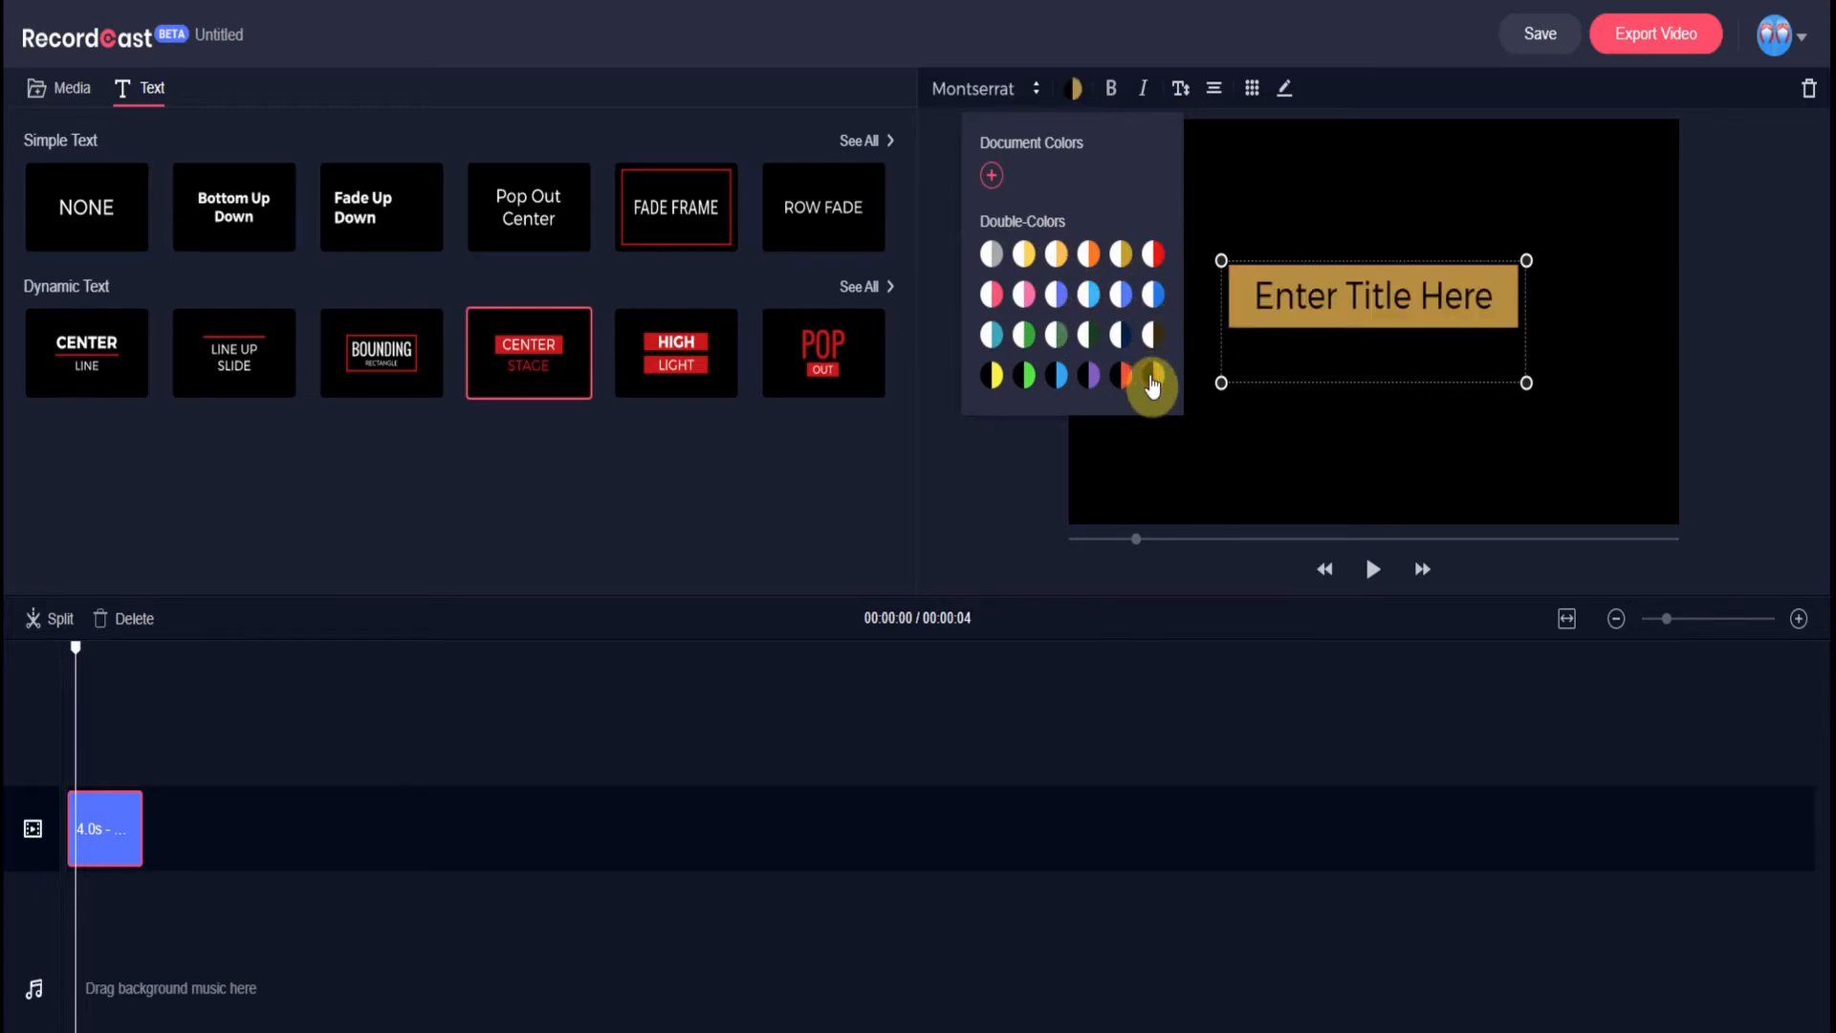
{"action": "left_click", "coordinate": [1077, 337]}
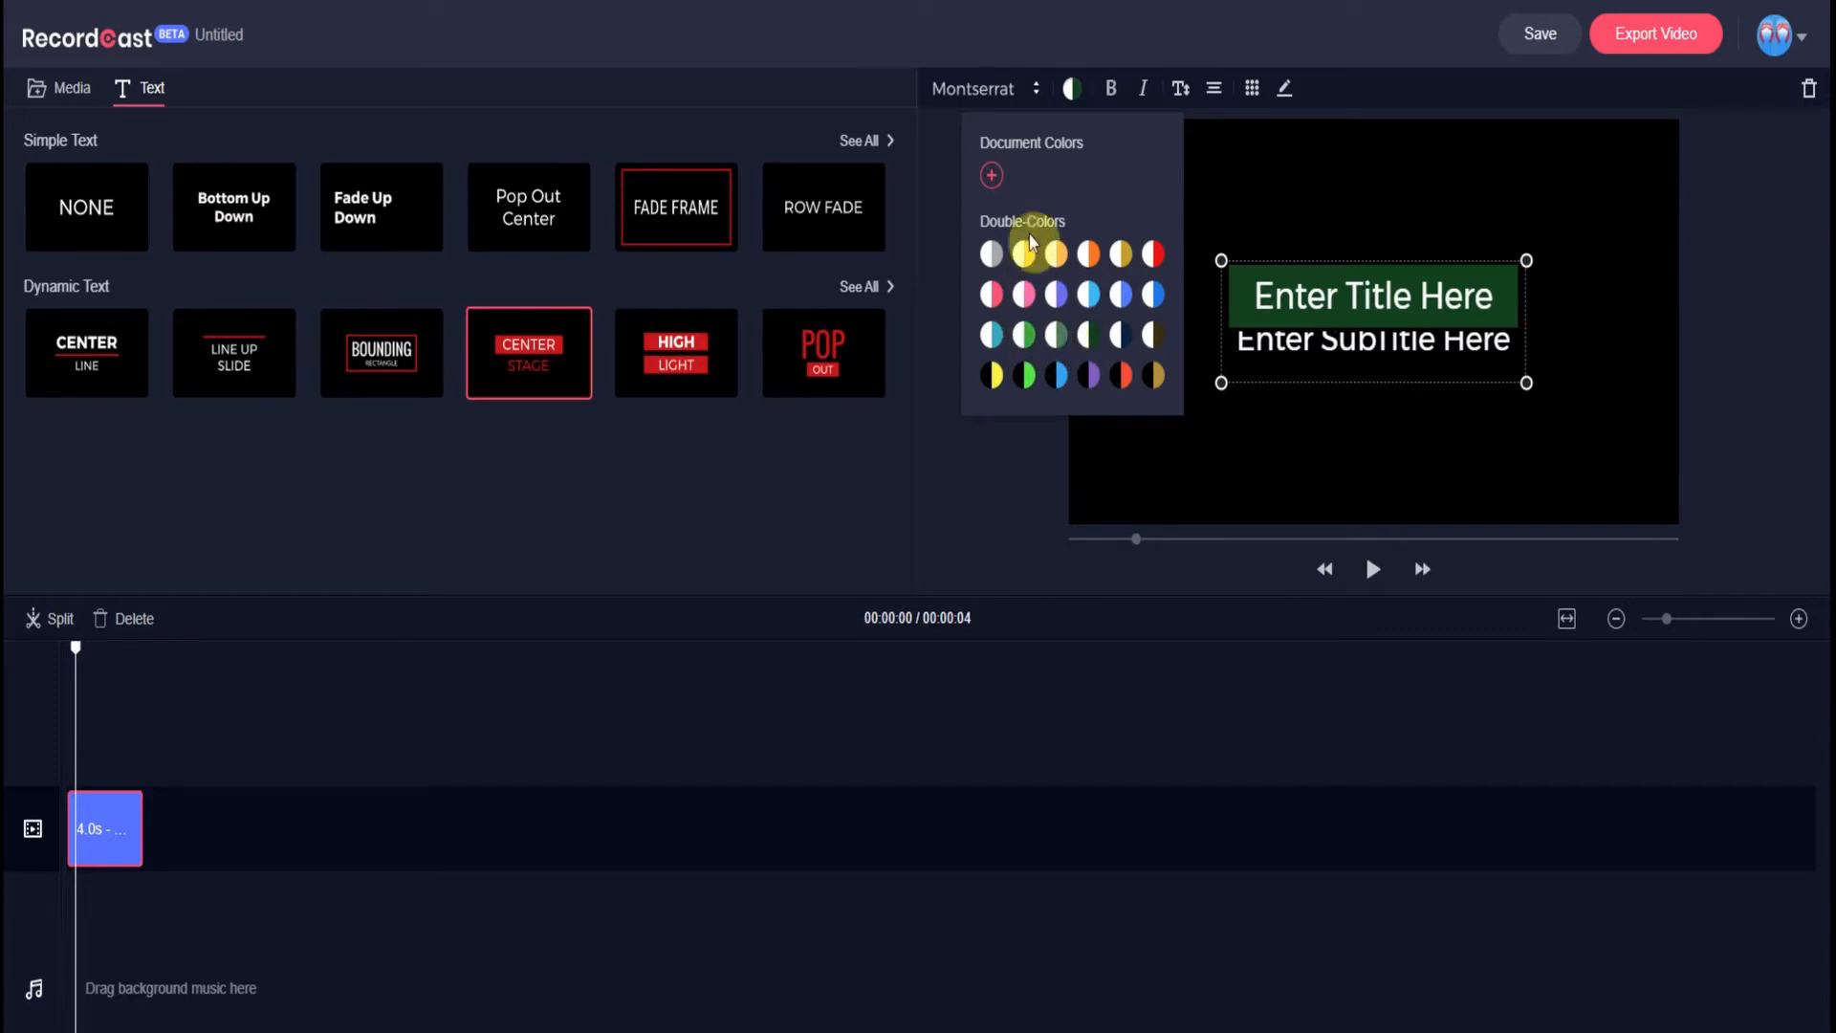
{"action": "left_click", "coordinate": [1152, 256]}
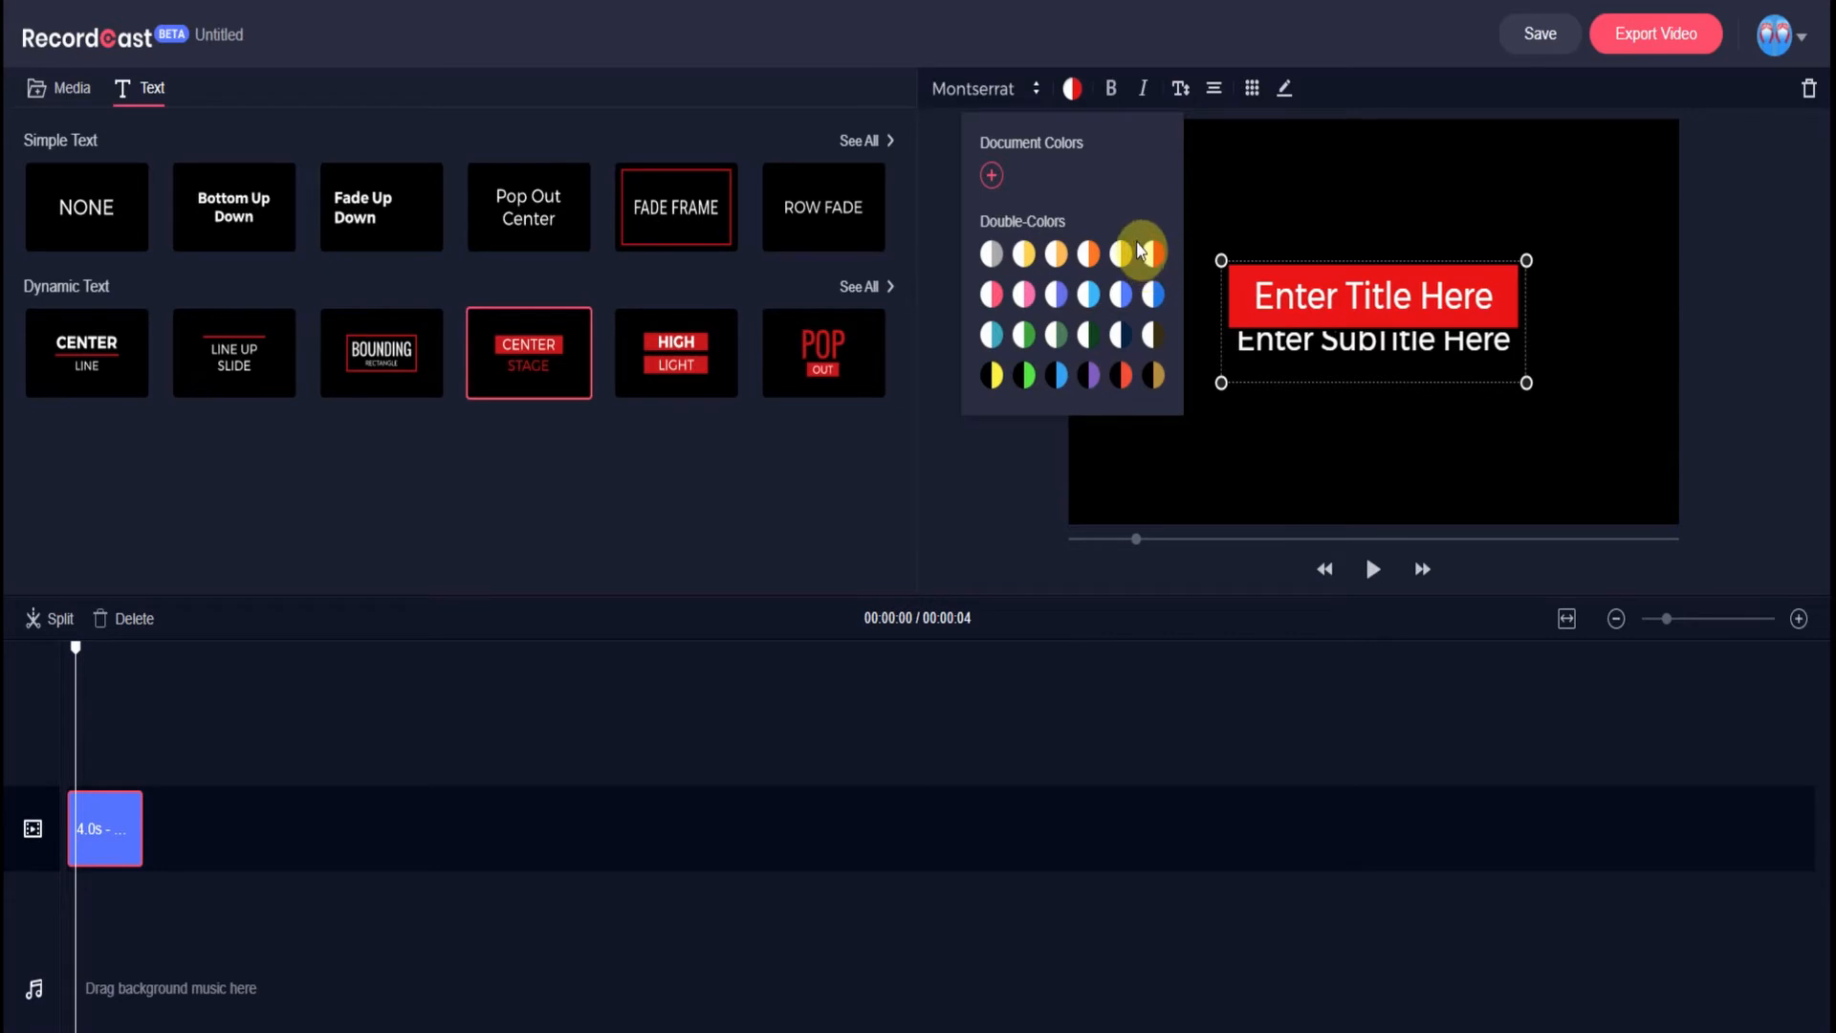
{"action": "left_click", "coordinate": [1248, 165]}
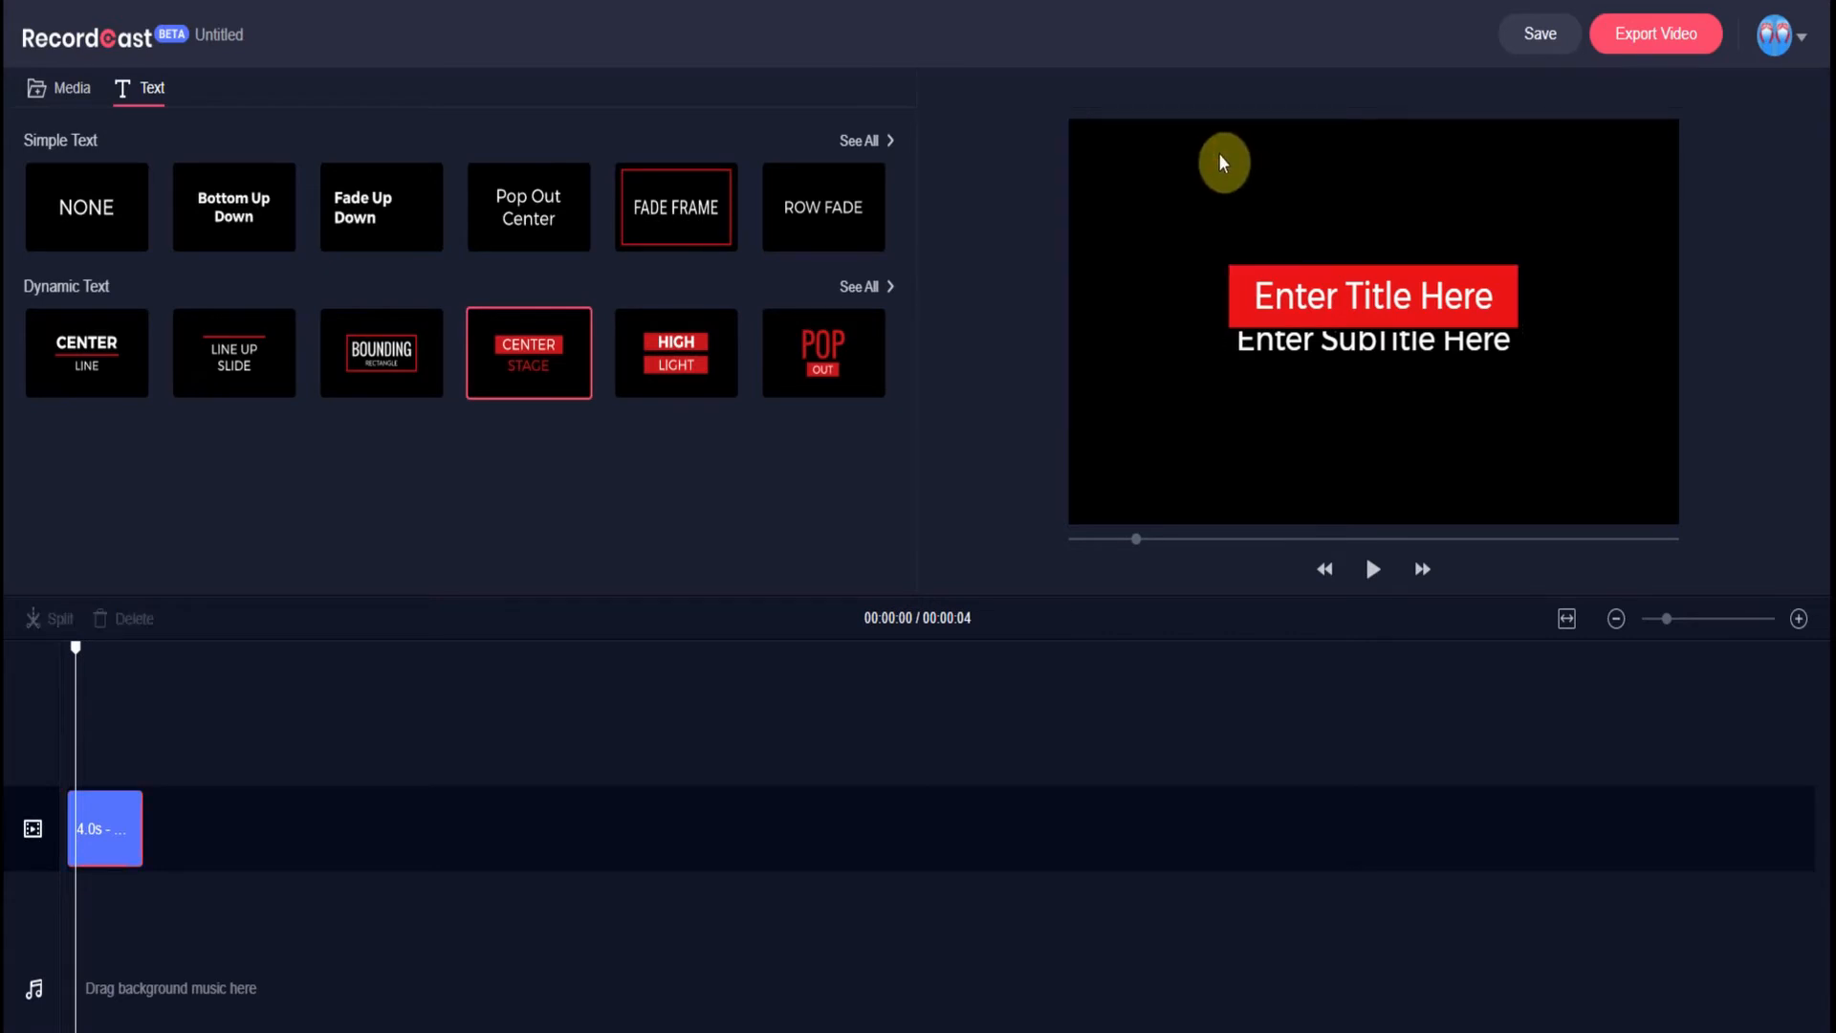
- Nudge the Center Stage title slightly higher via Position, then bring up its Input Text editor
{"action": "left_click", "coordinate": [1243, 283]}
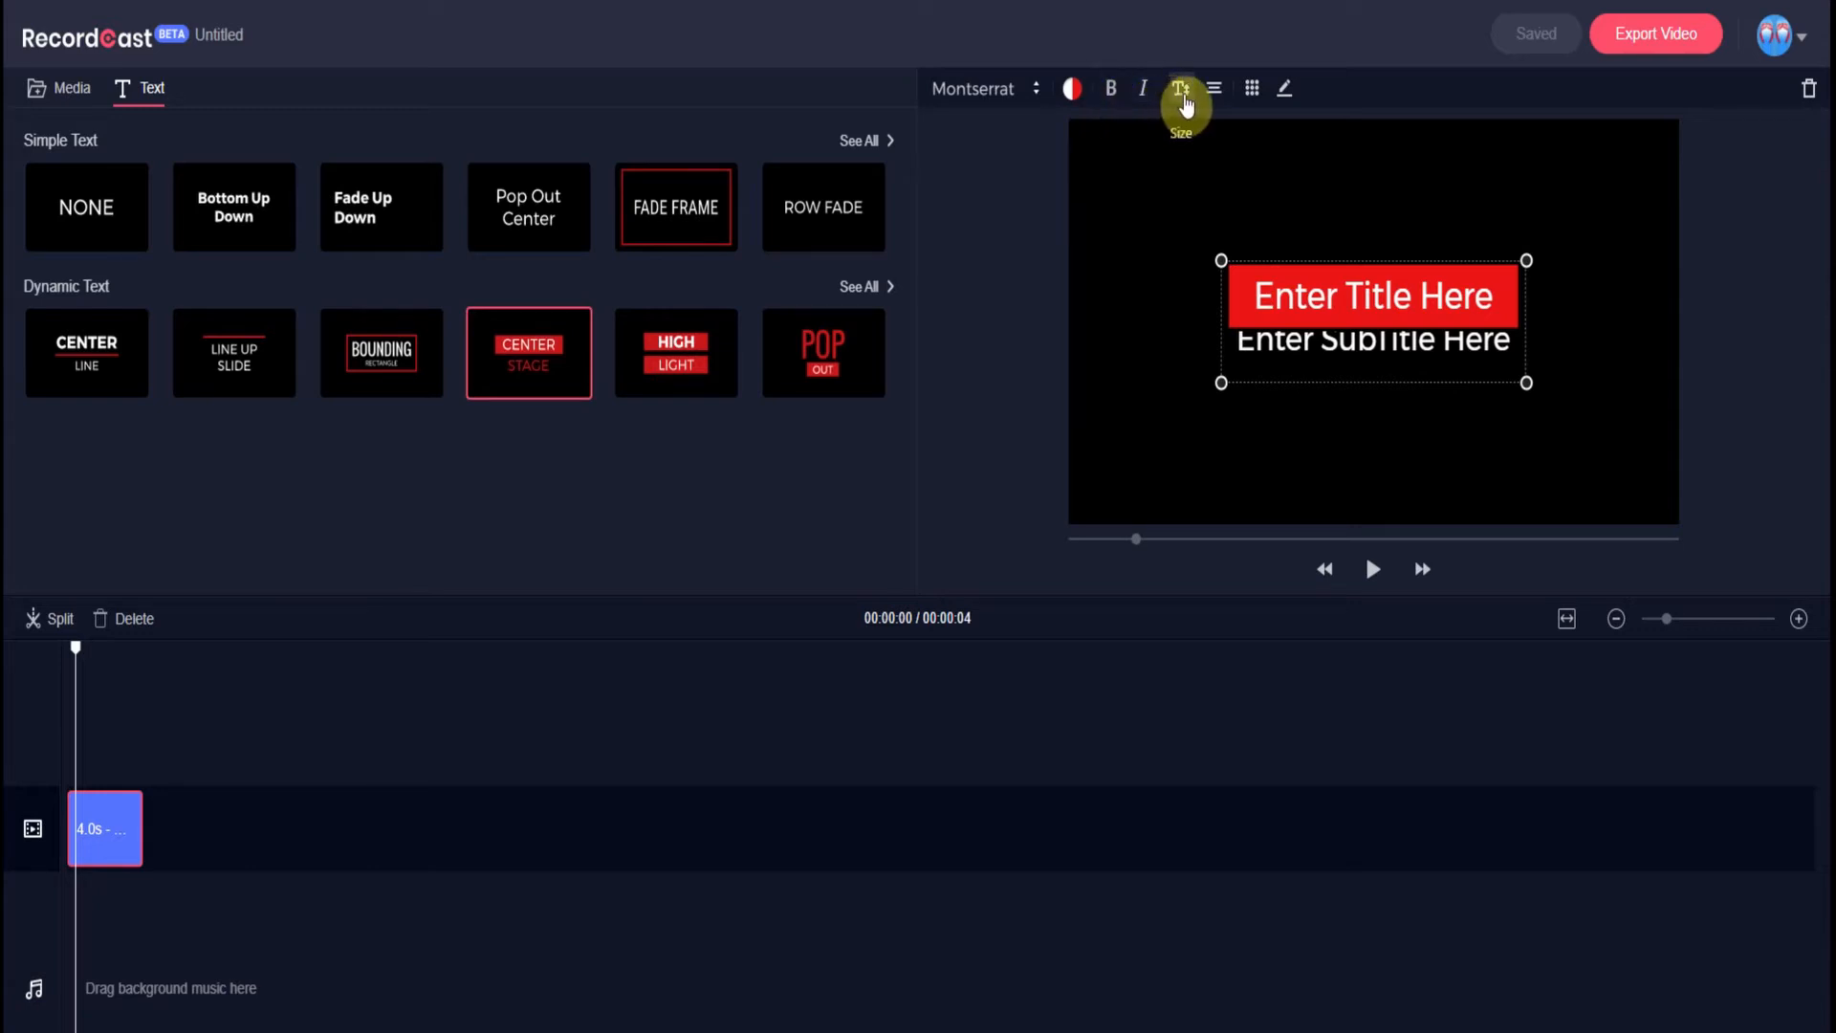
{"action": "left_click", "coordinate": [1251, 94]}
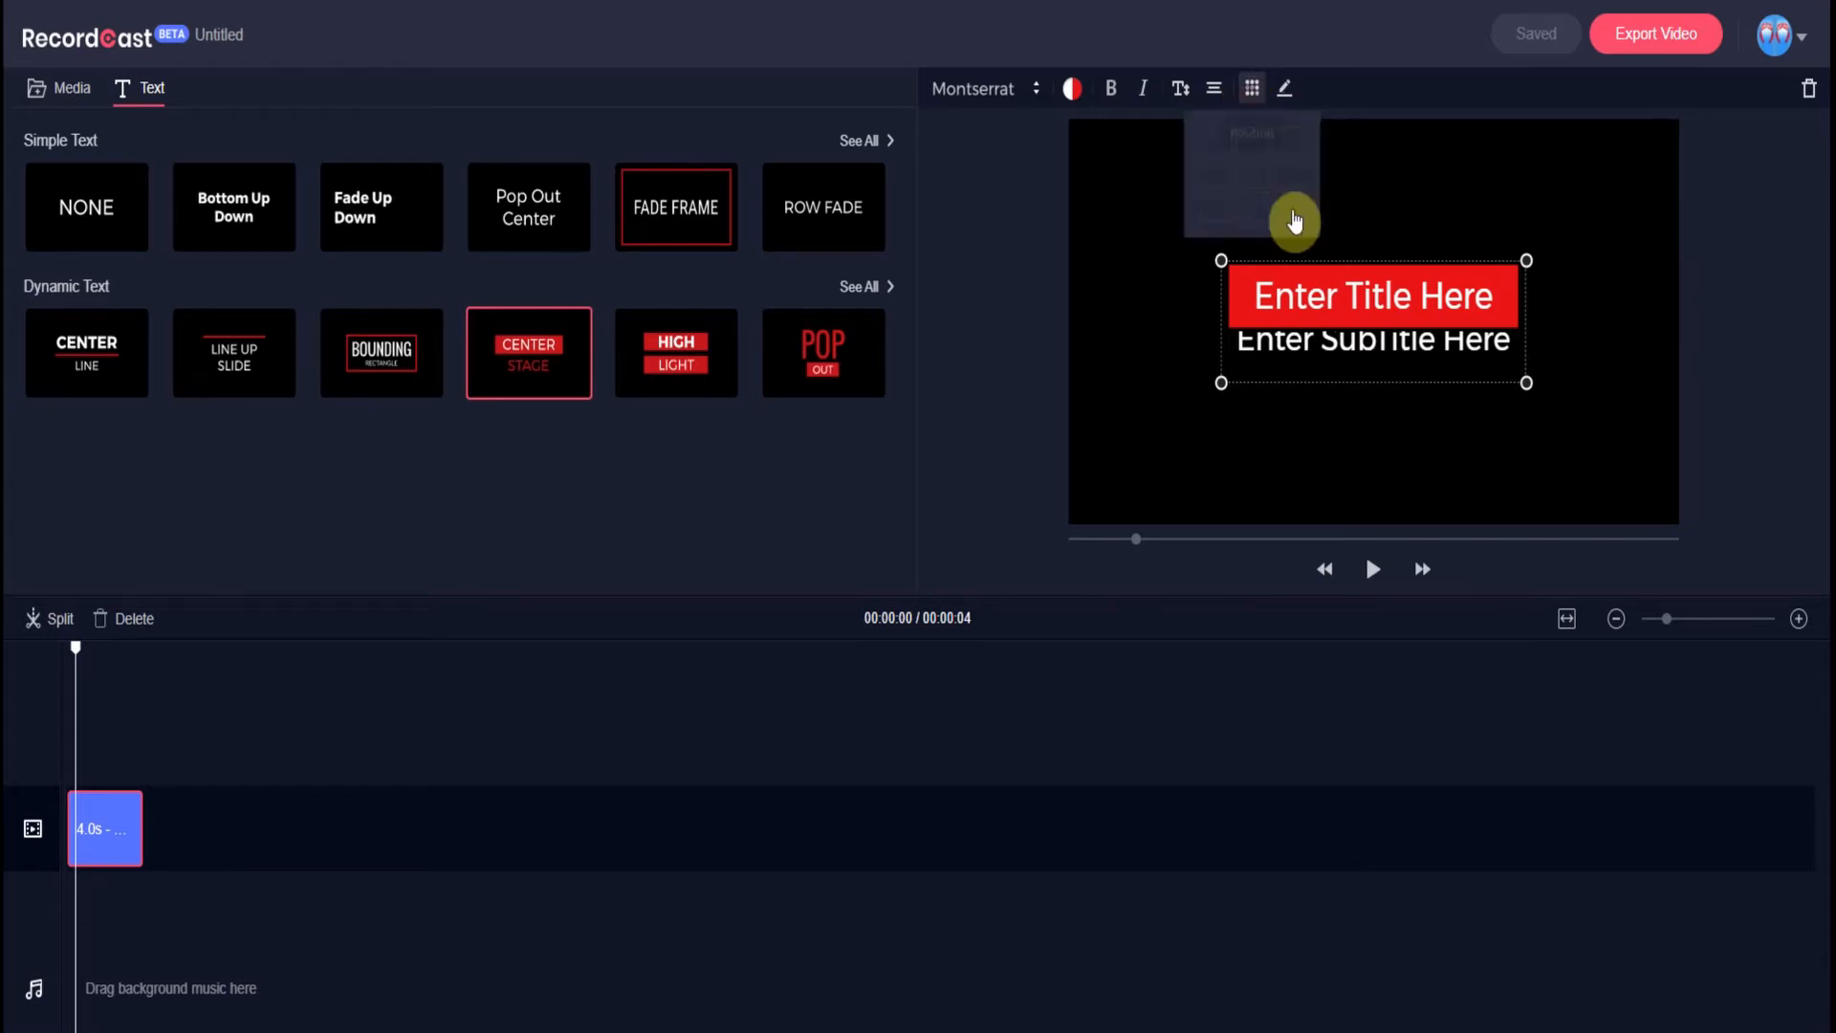
{"action": "mouse_move", "coordinate": [1309, 293]}
{"action": "left_mouse_down"}
{"action": "mouse_move", "coordinate": [1278, 277]}
{"action": "mouse_move", "coordinate": [1325, 291]}
{"action": "left_mouse_up"}
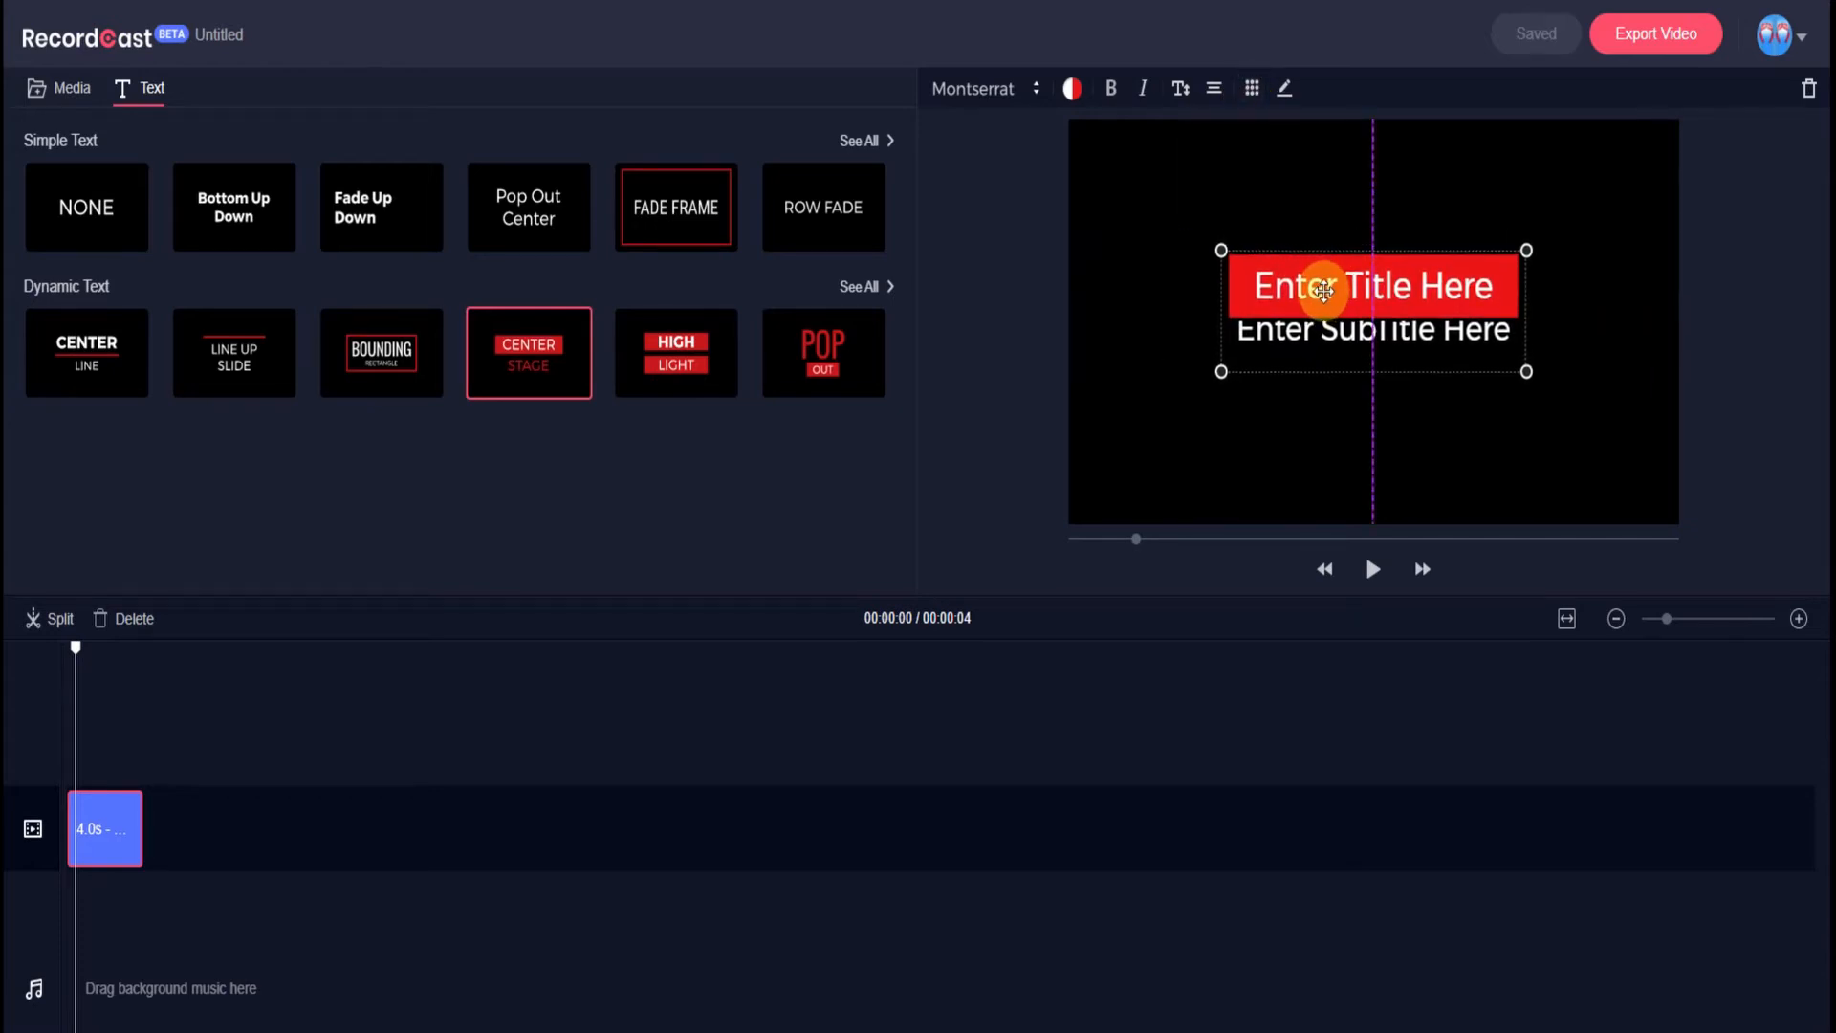
{"action": "left_click", "coordinate": [1282, 96]}
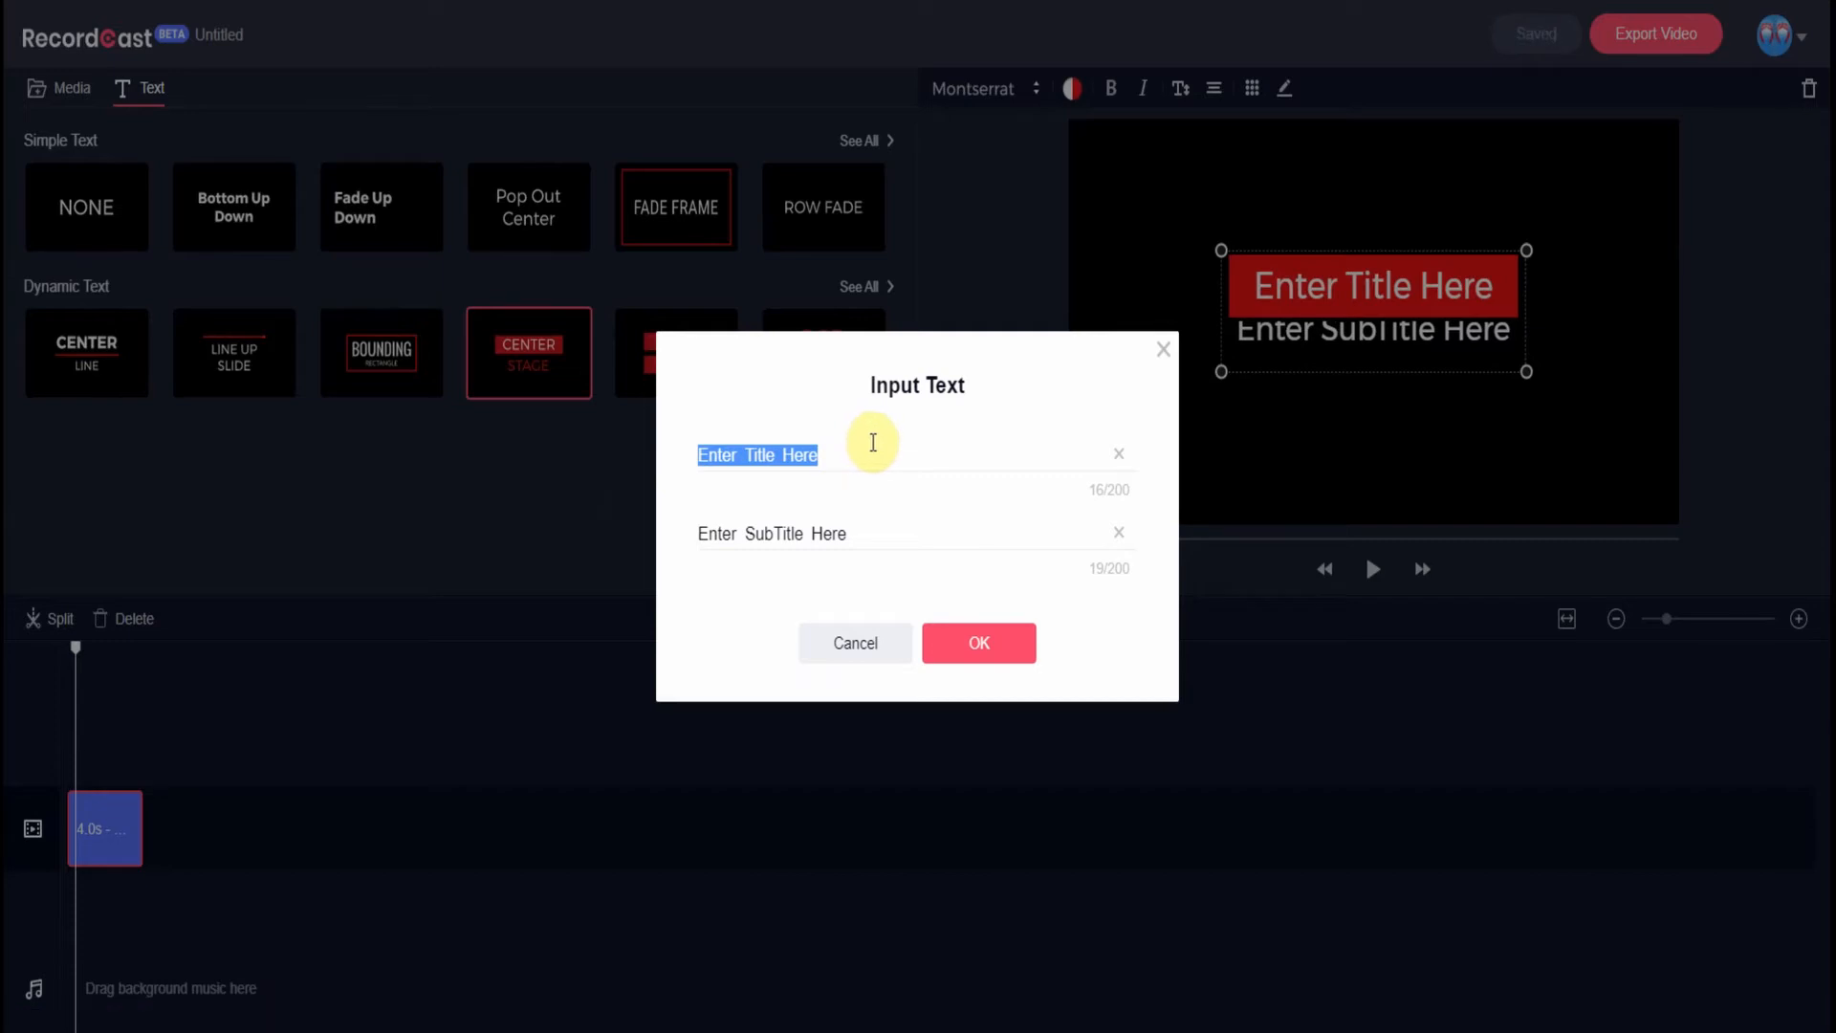
- Replace the placeholder title with 'Hello World' and the subtitle with 'Record Cast'
{"action": "key", "text": "BackSpace"}
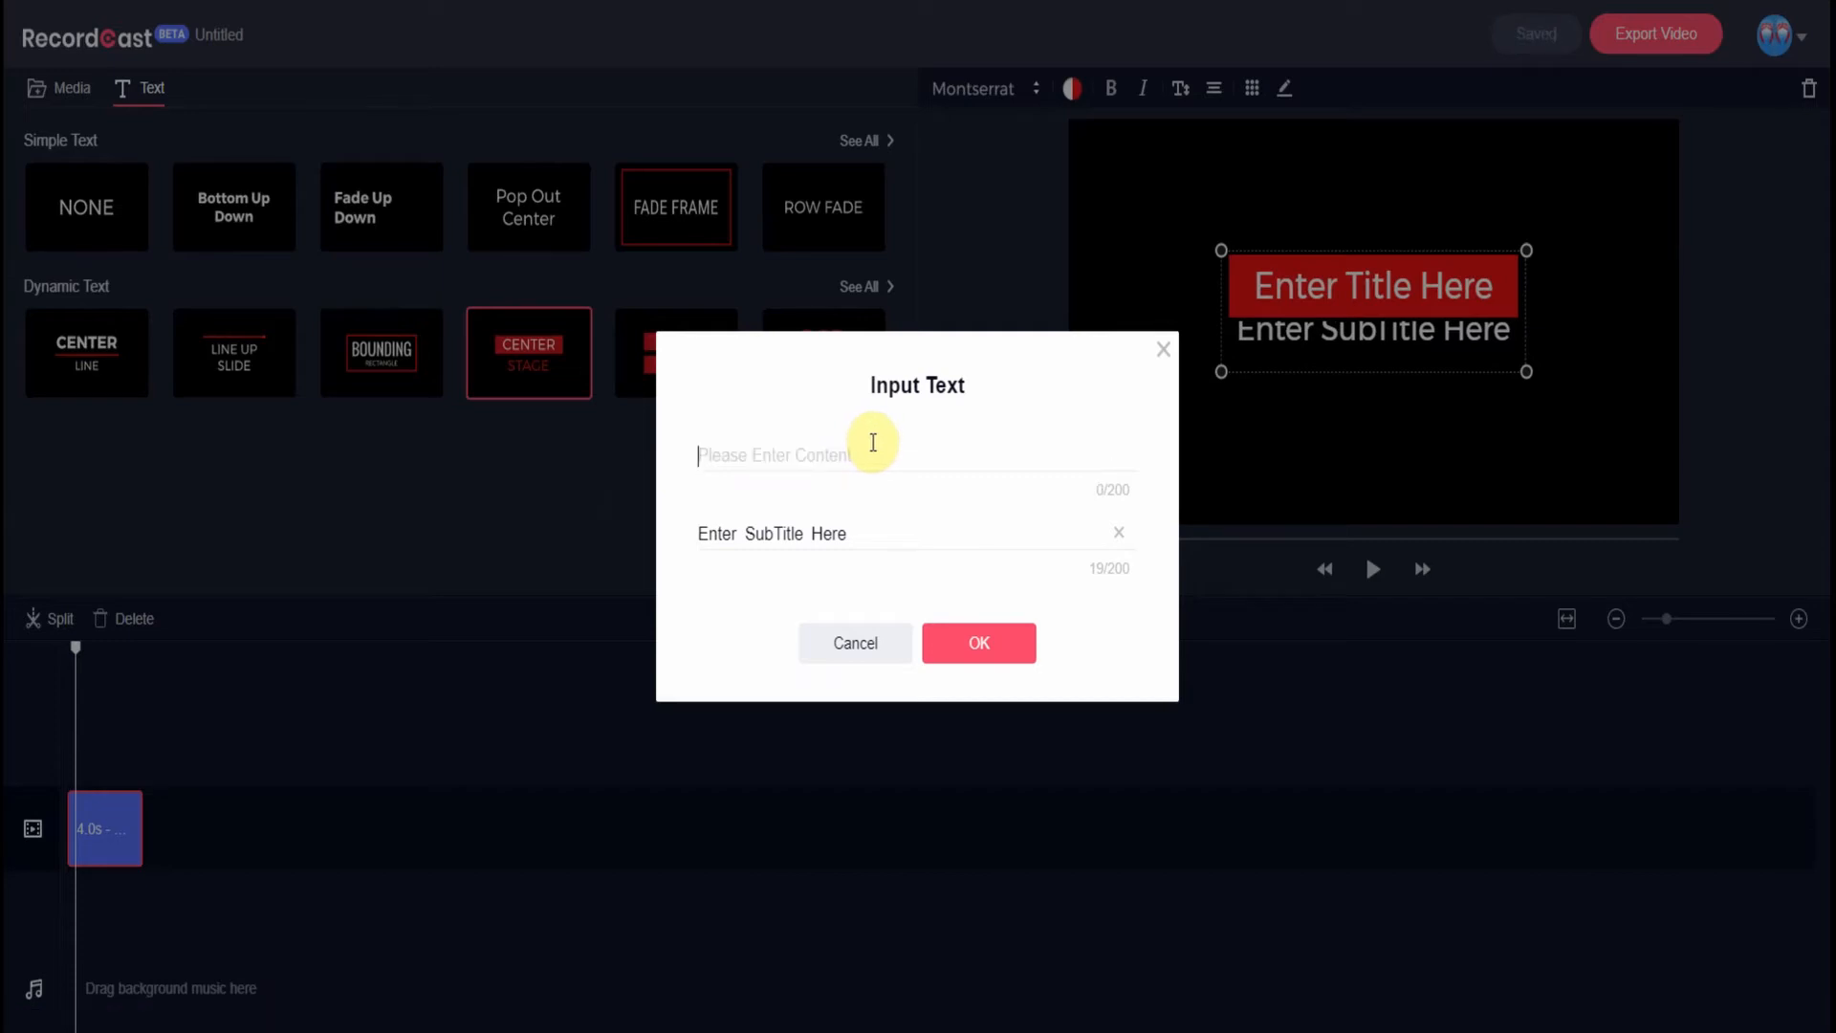
{"action": "type", "text": "Hello World"}
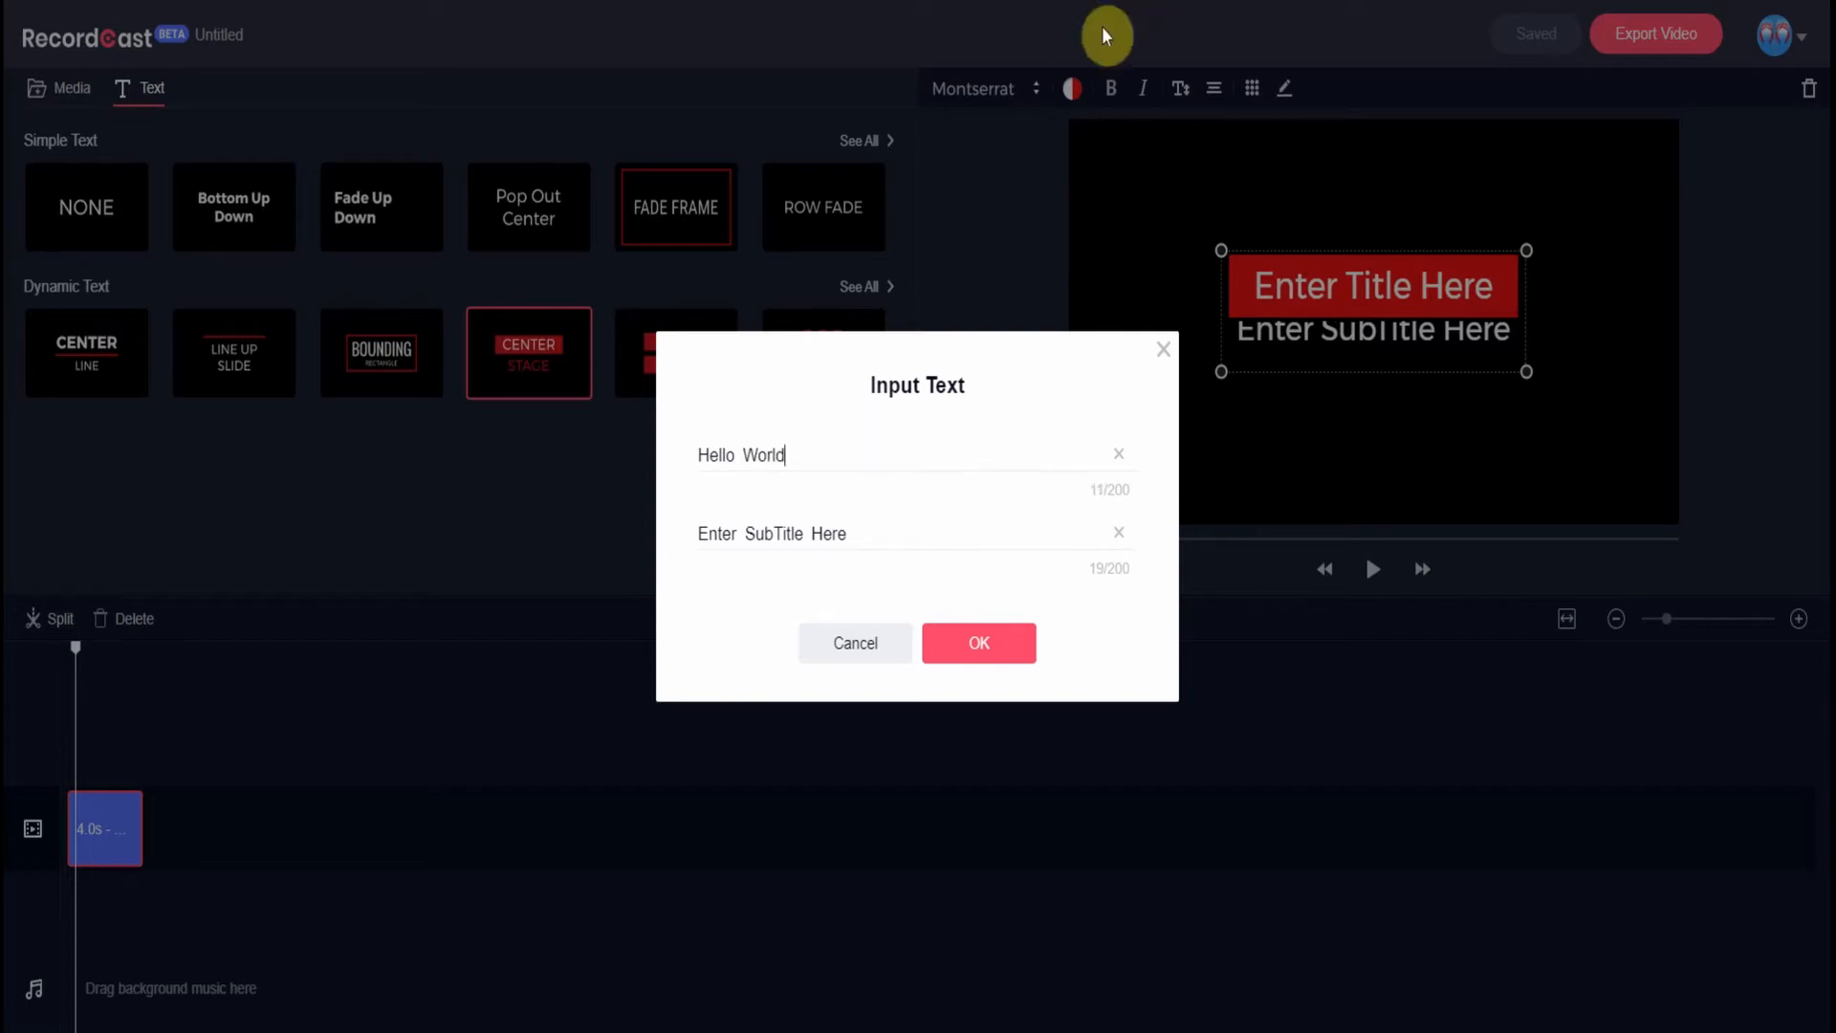
{"action": "triple_click", "coordinate": [782, 533]}
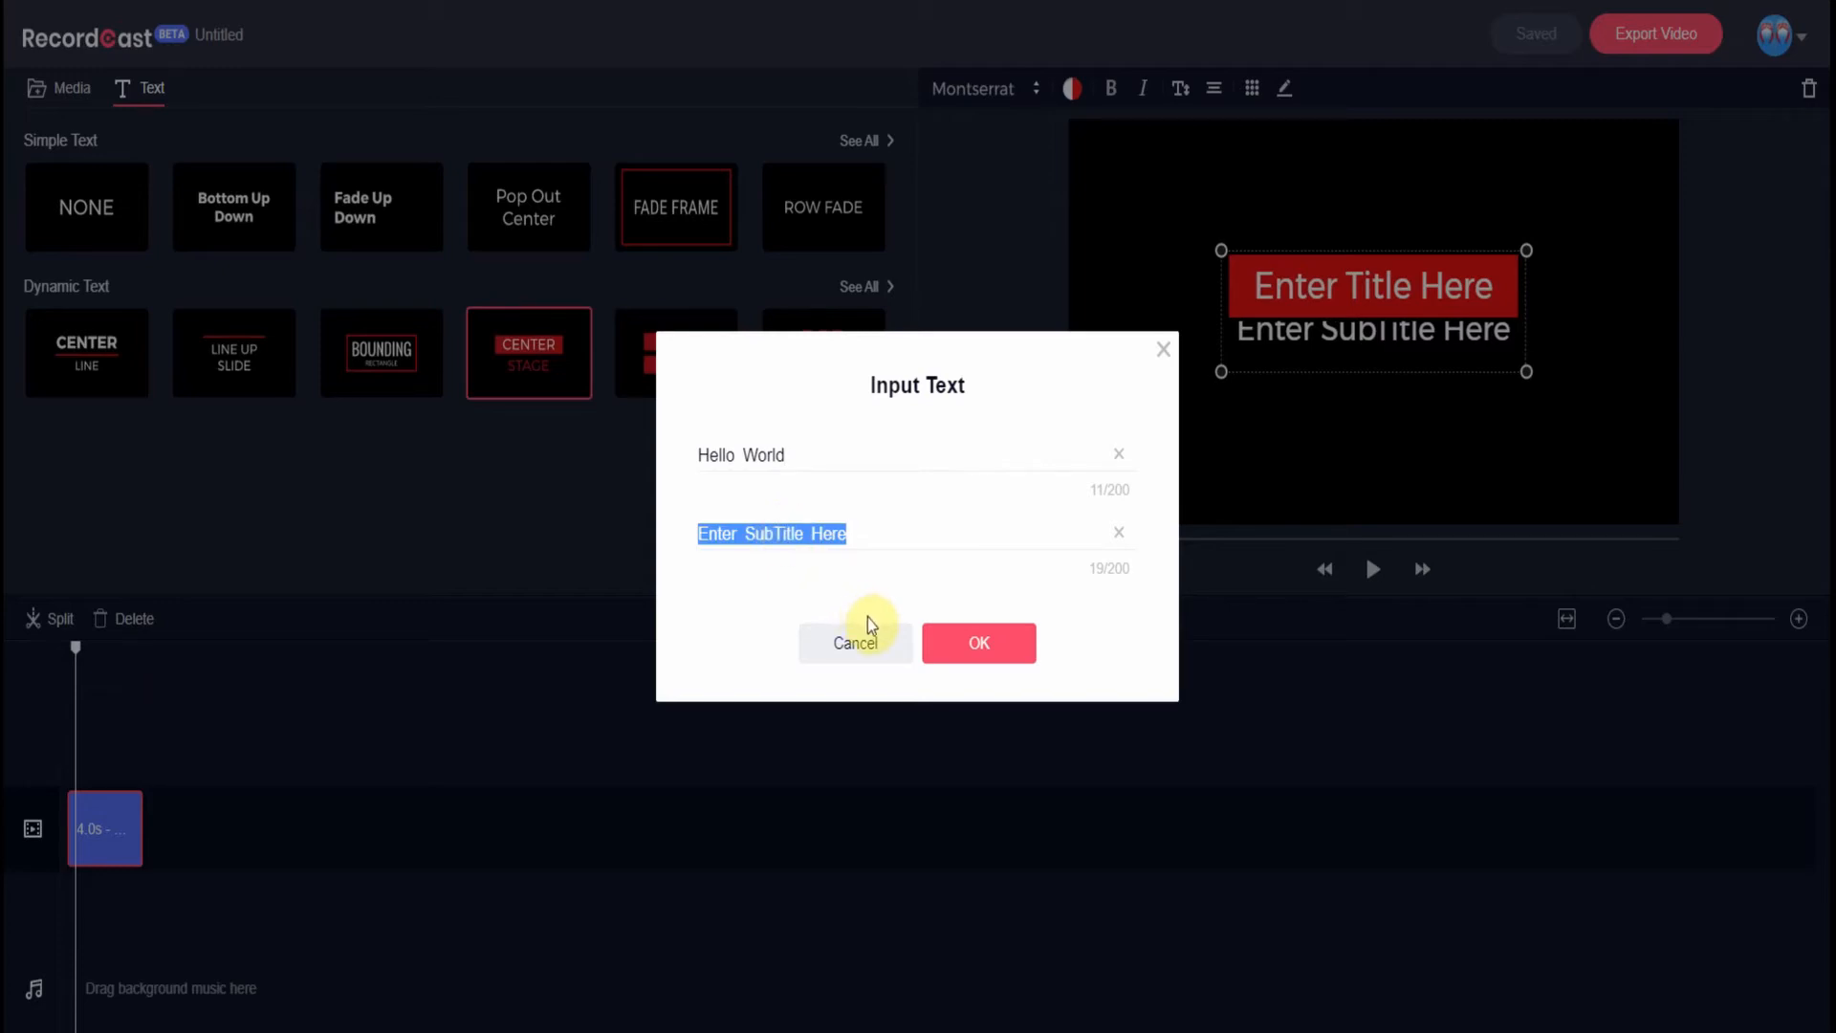
{"action": "type", "text": "Record"}
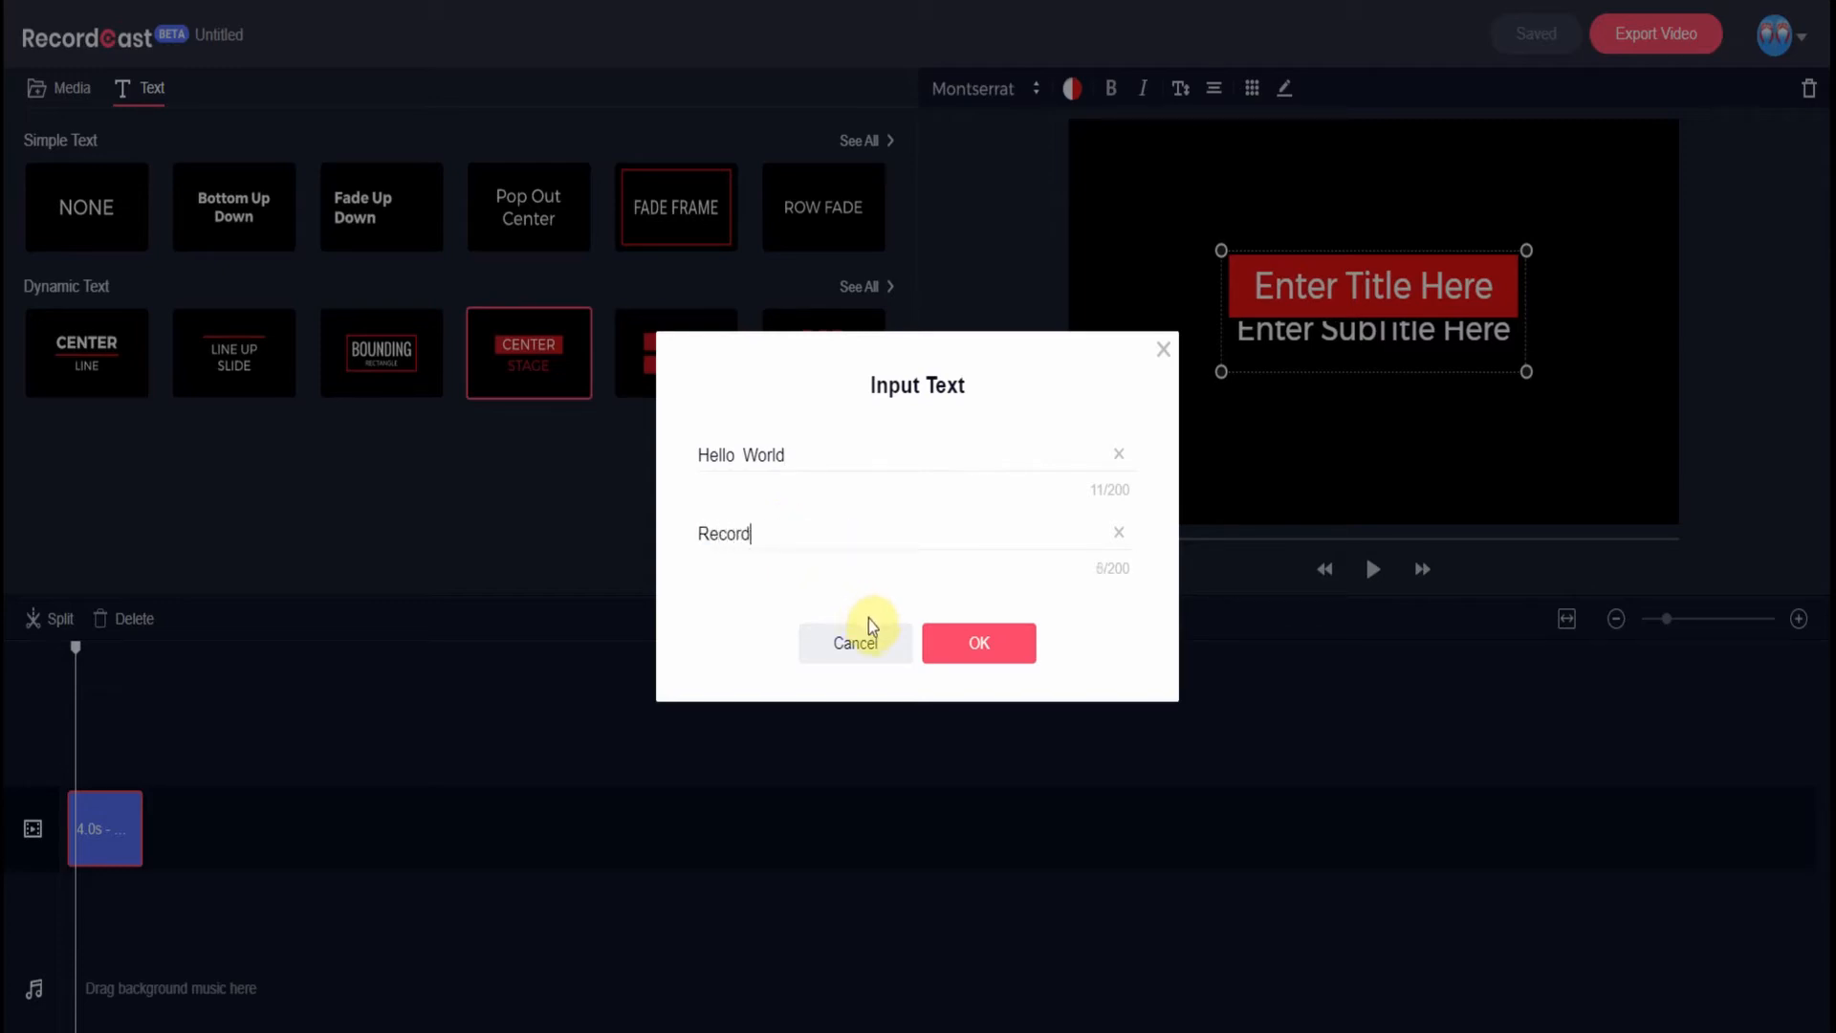
{"action": "type", "text": " Cast"}
{"action": "left_click", "coordinate": [997, 649]}
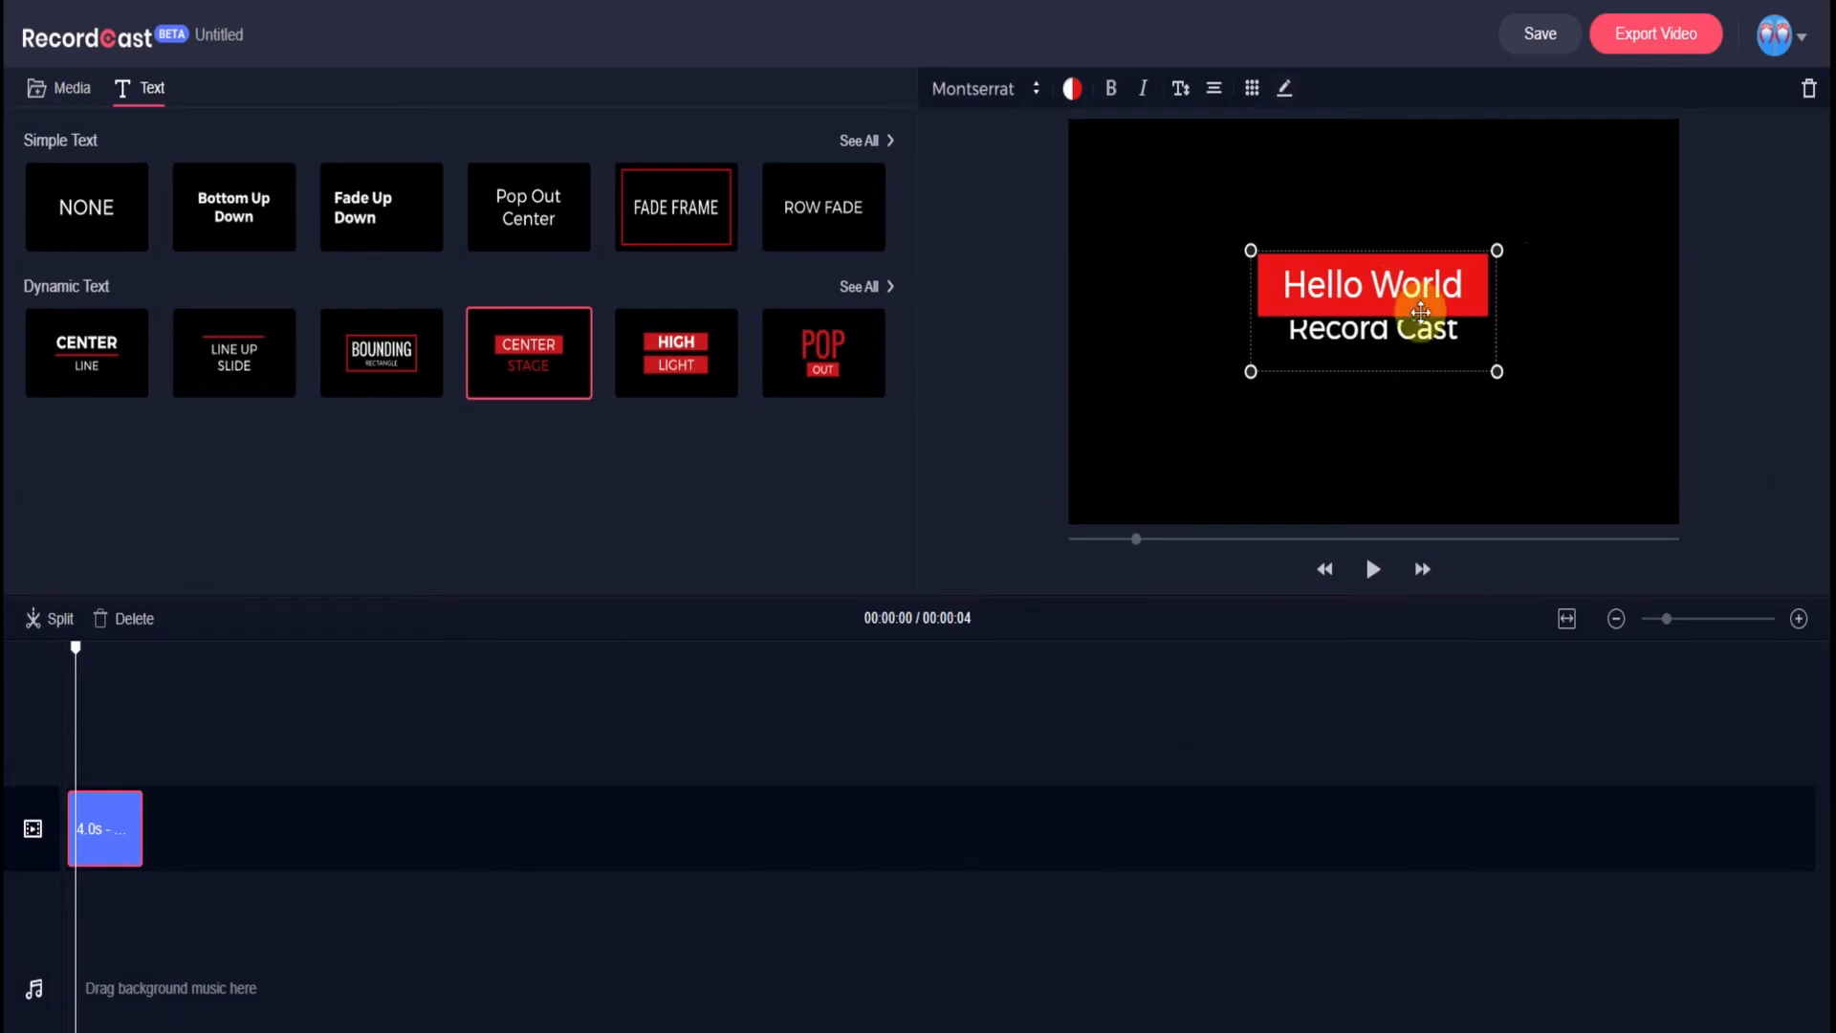
- Align the Hello World box to the centre guide and stretch the title clip from 4.0s to 5.1s
{"action": "left_click_drag", "start_coordinate": [1414, 361], "coordinate": [1413, 363]}
{"action": "left_click", "coordinate": [1389, 206]}
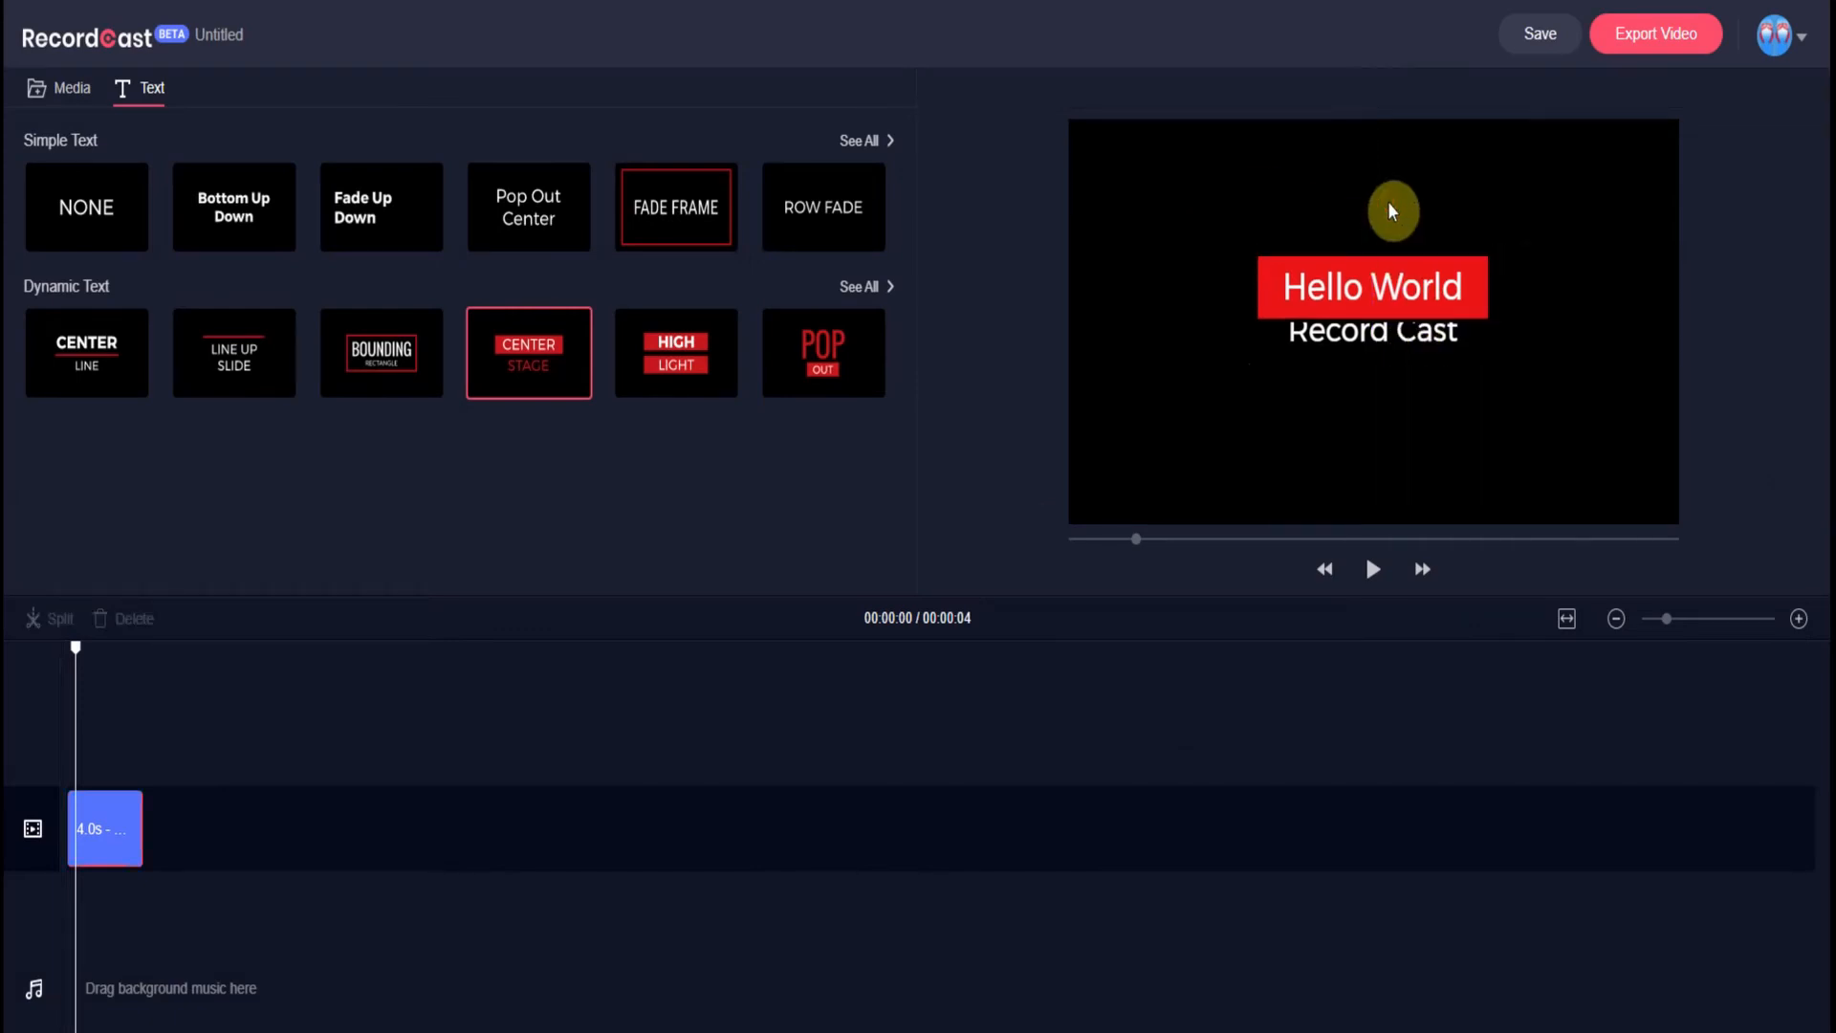
{"action": "left_click", "coordinate": [1375, 342]}
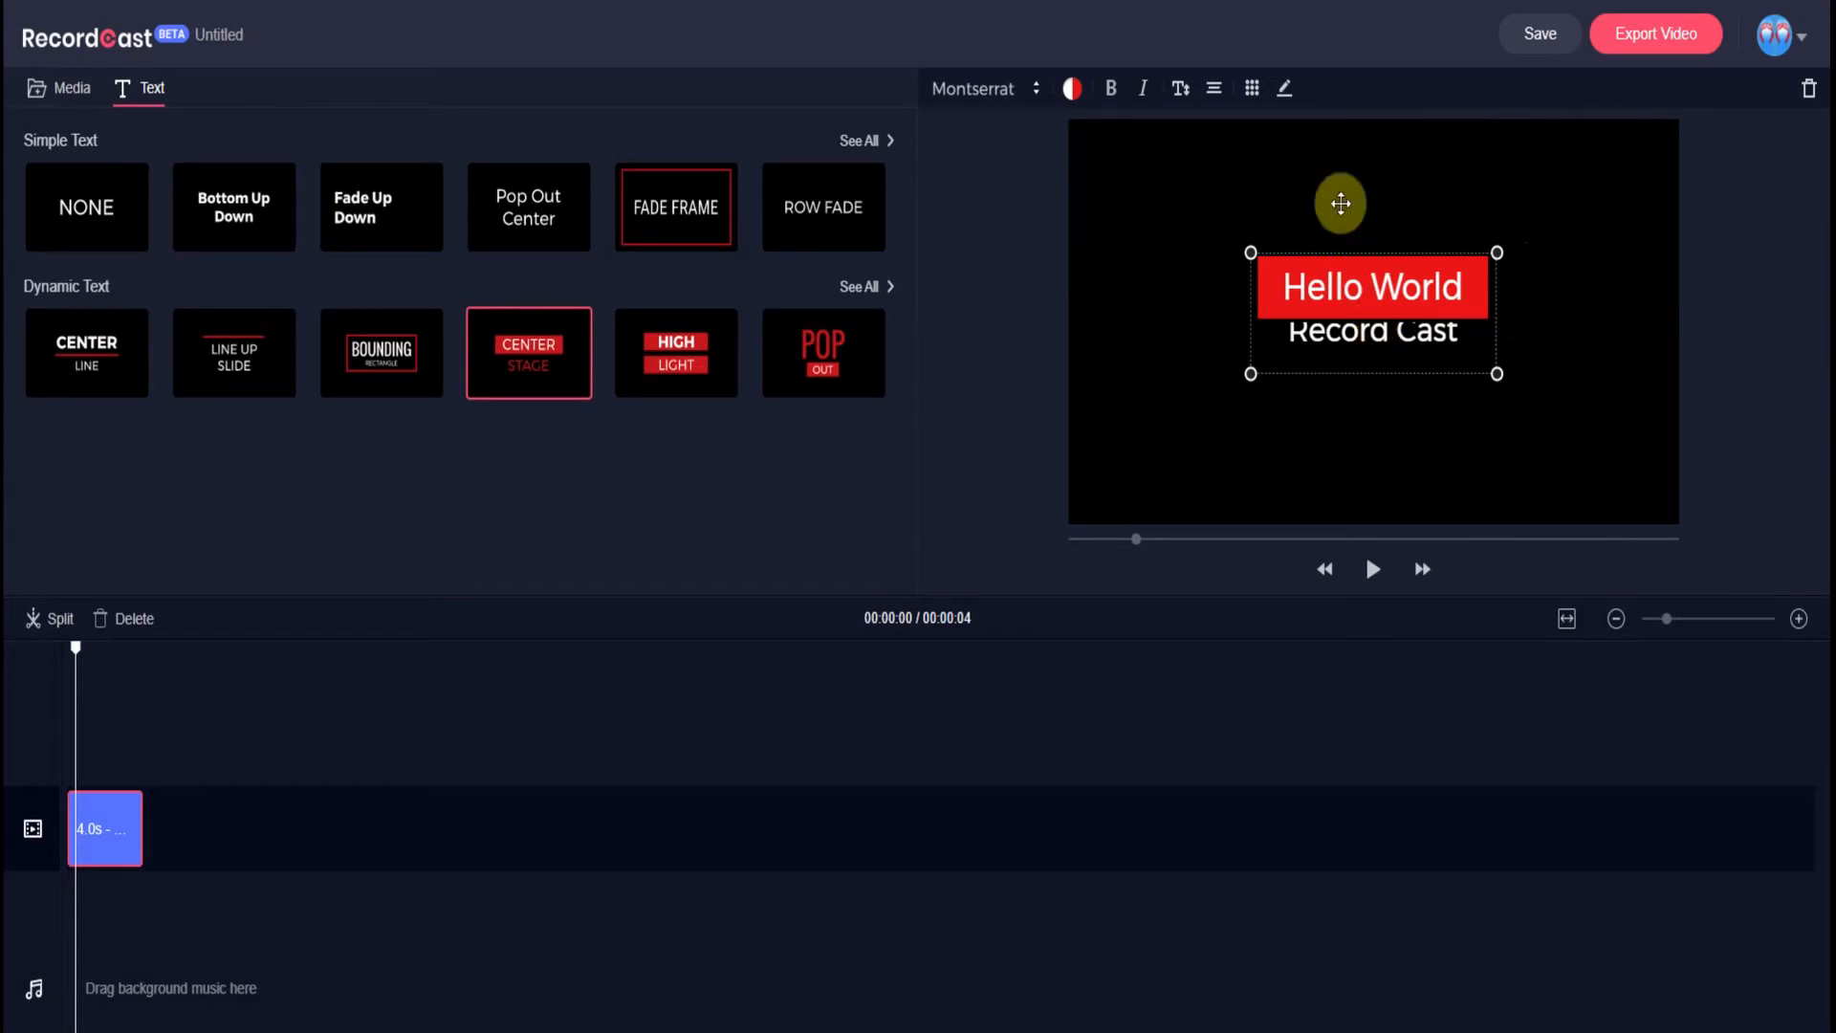
{"action": "left_click", "coordinate": [1335, 176]}
{"action": "left_click", "coordinate": [1349, 282]}
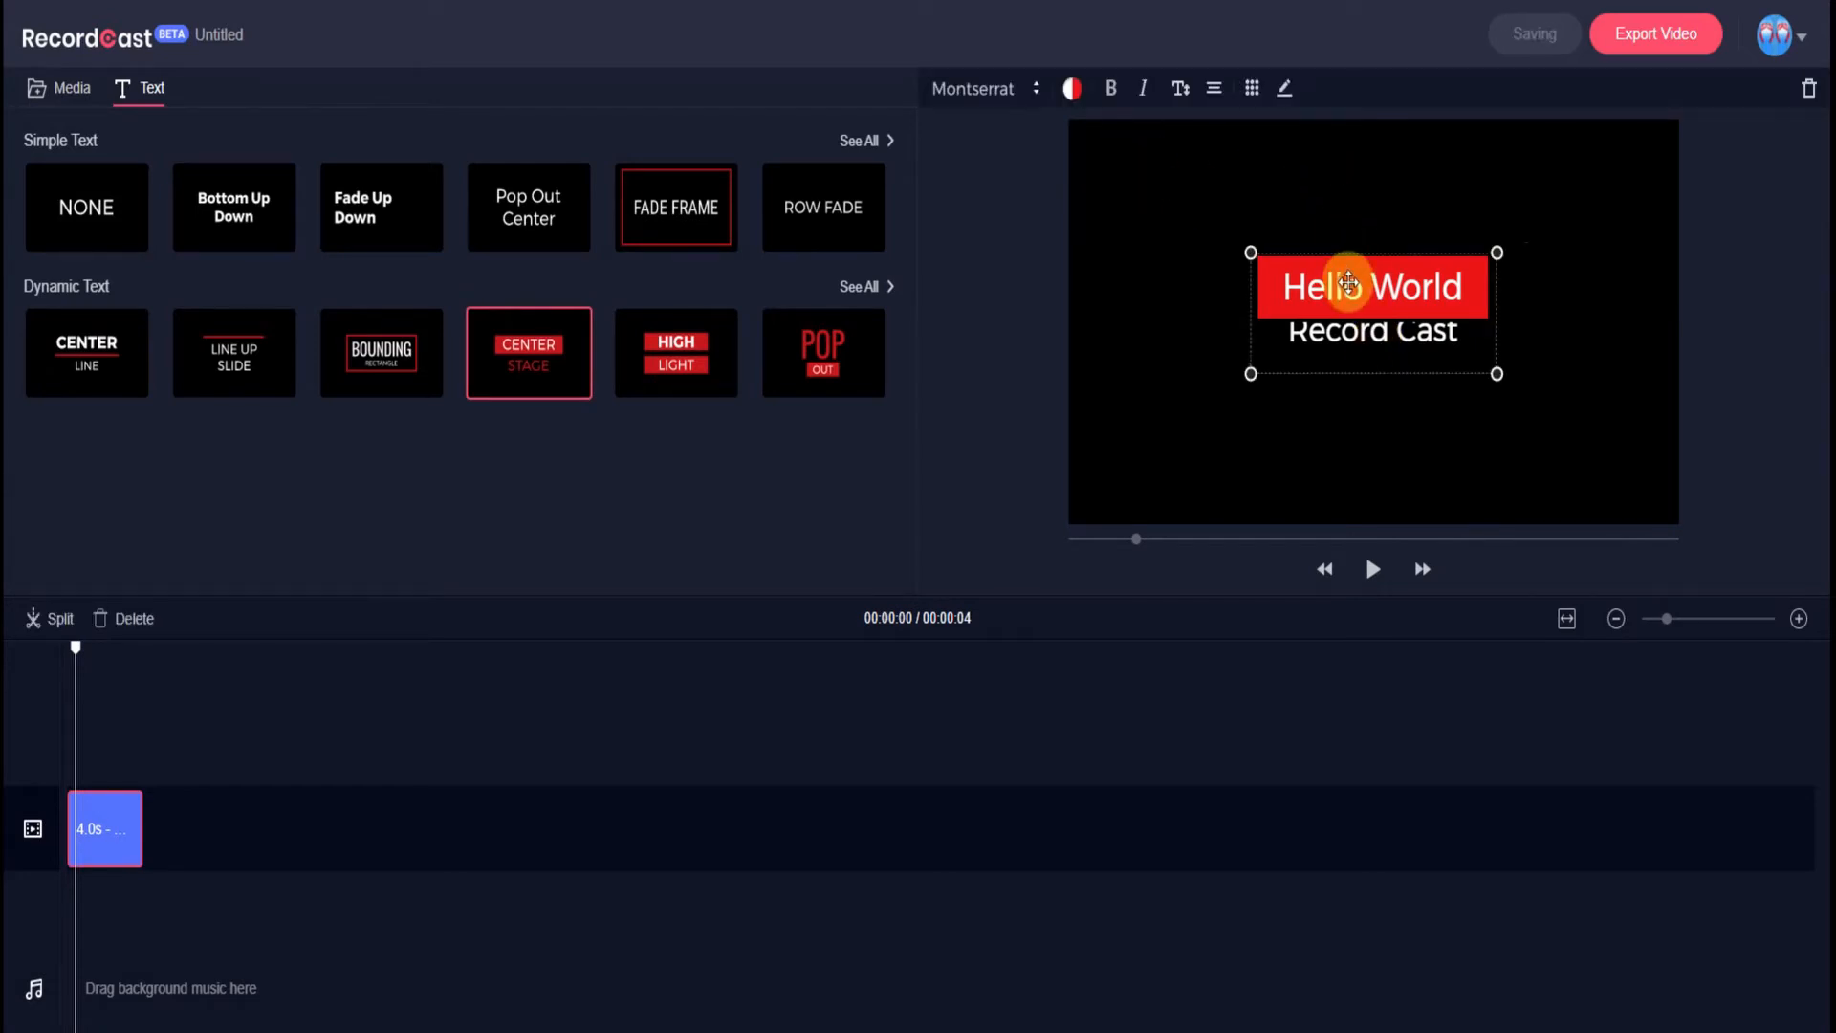
{"action": "left_click", "coordinate": [1040, 93]}
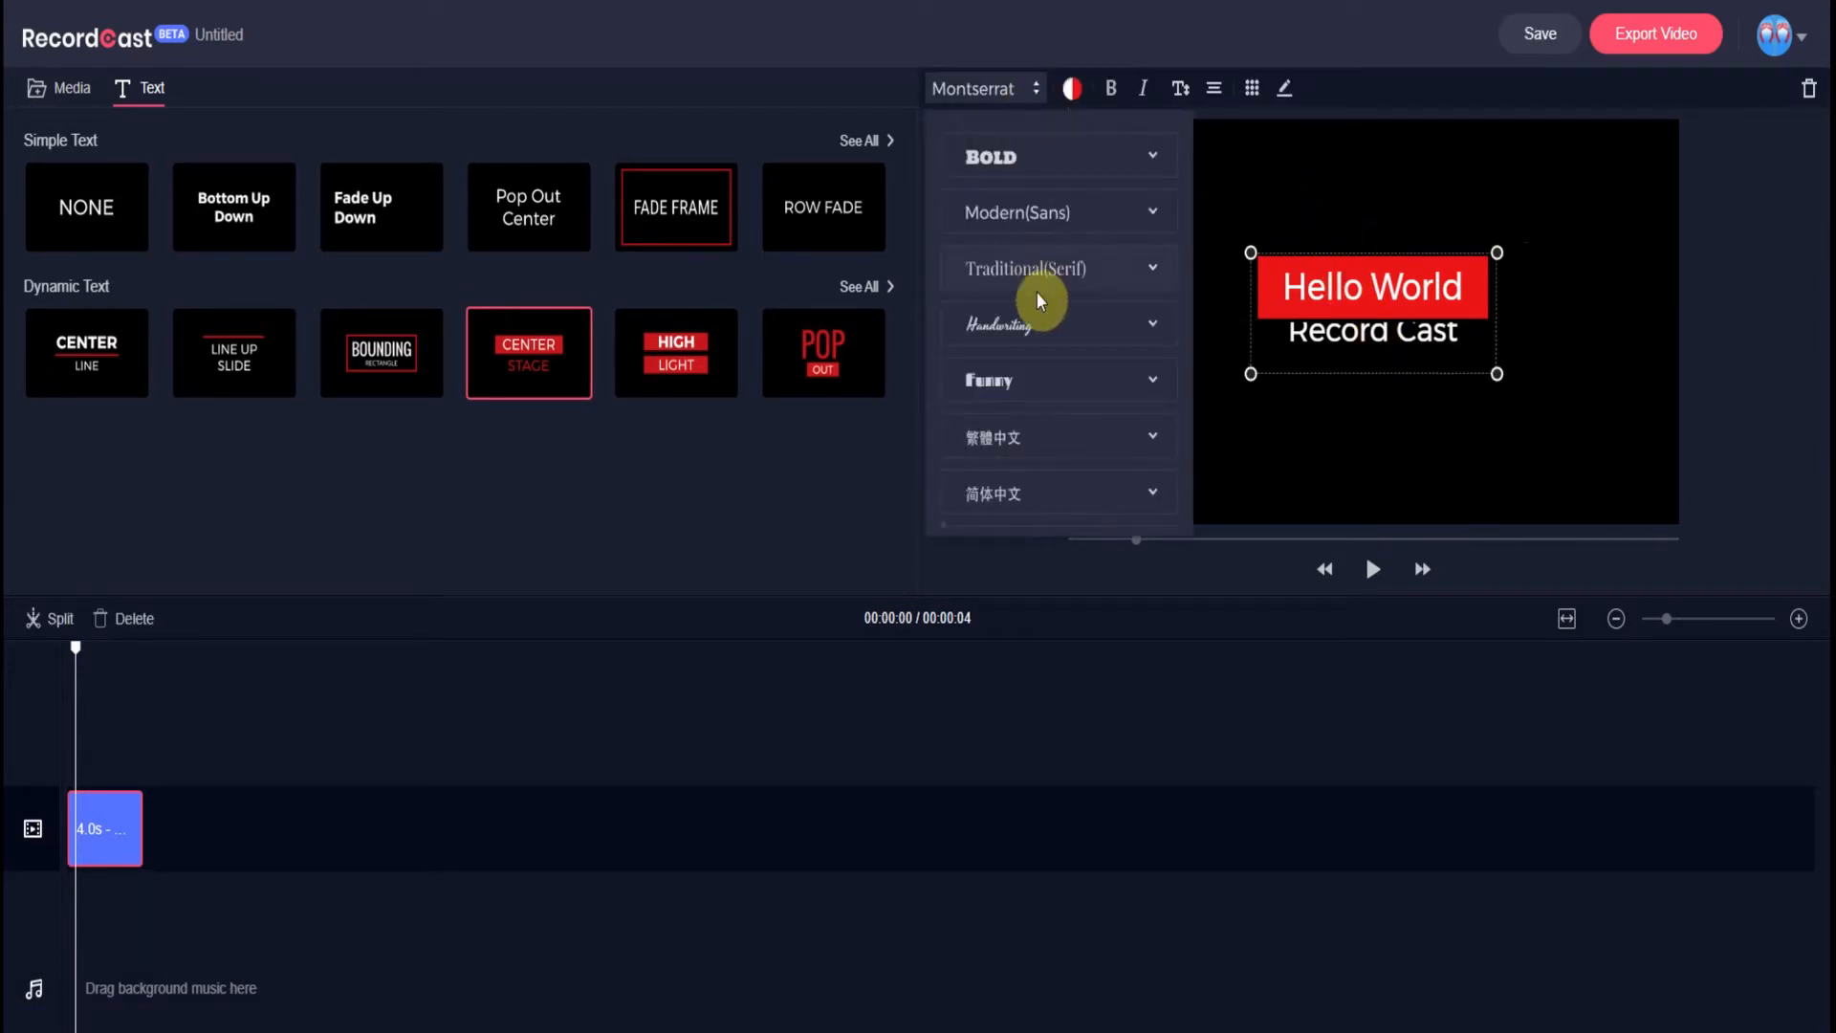
{"action": "left_click", "coordinate": [1265, 159]}
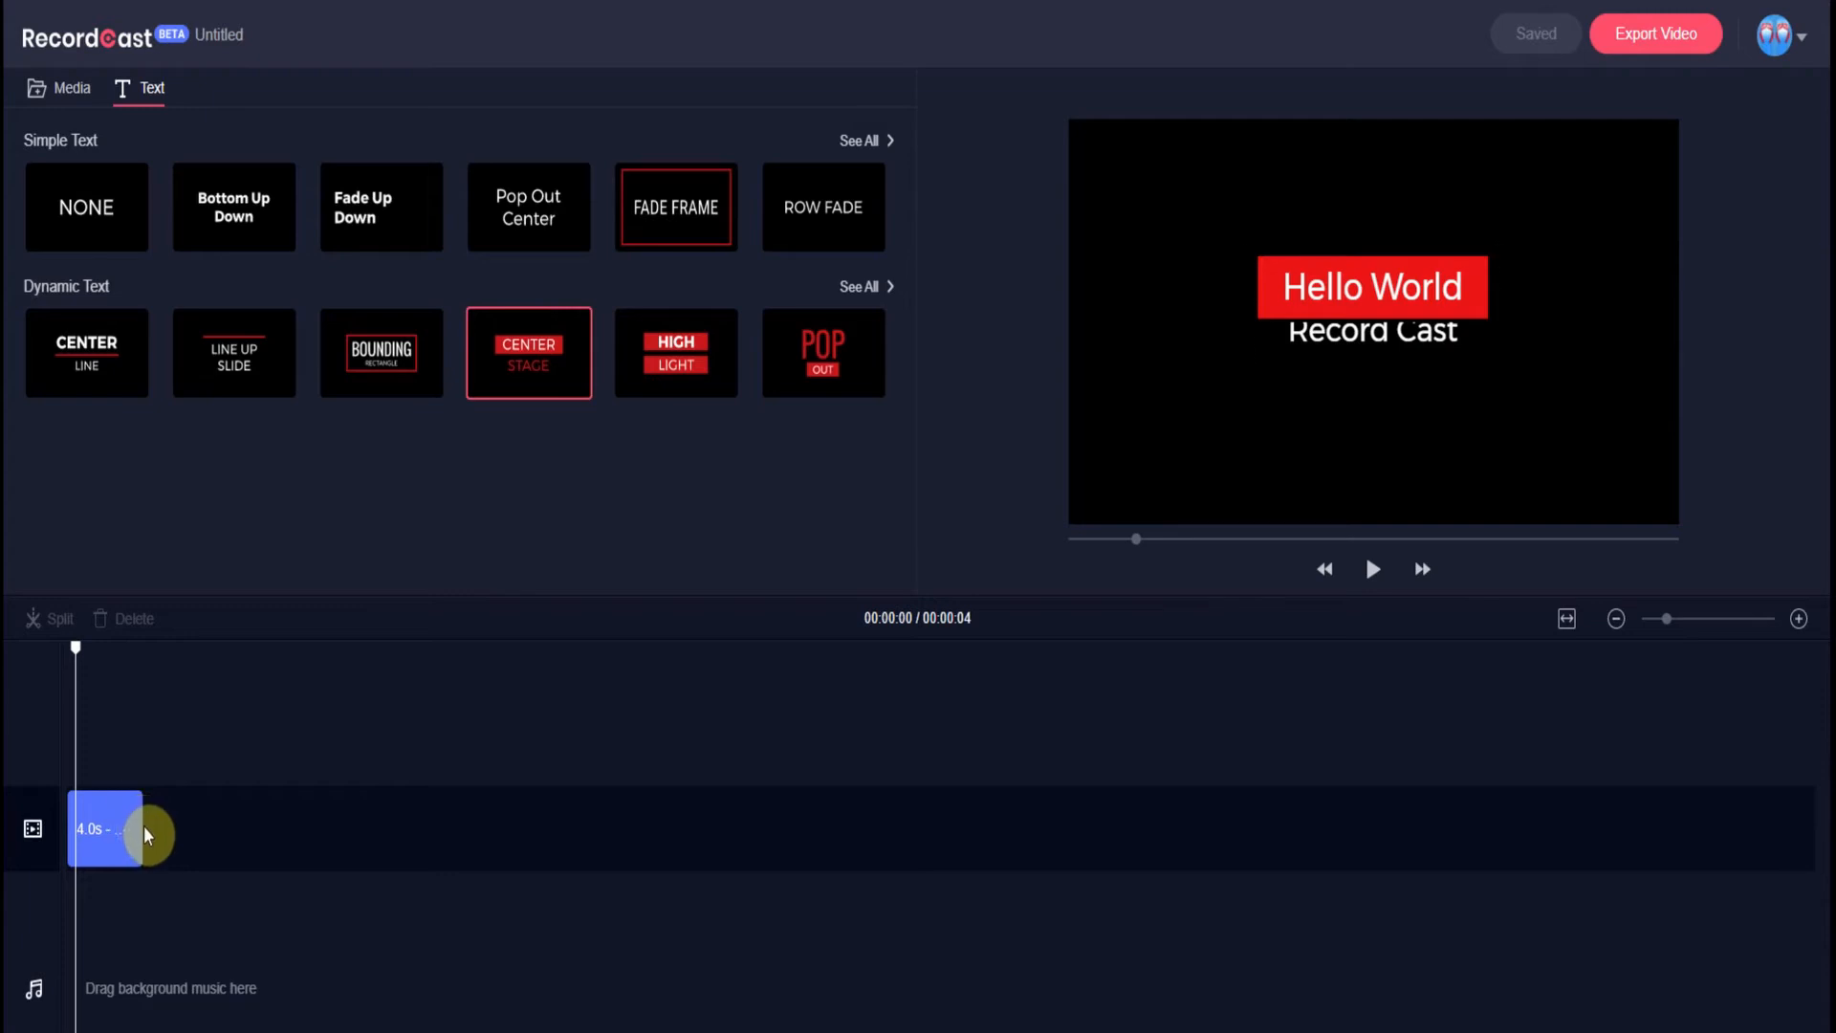
{"action": "left_click_drag", "start_coordinate": [144, 824], "coordinate": [163, 830]}
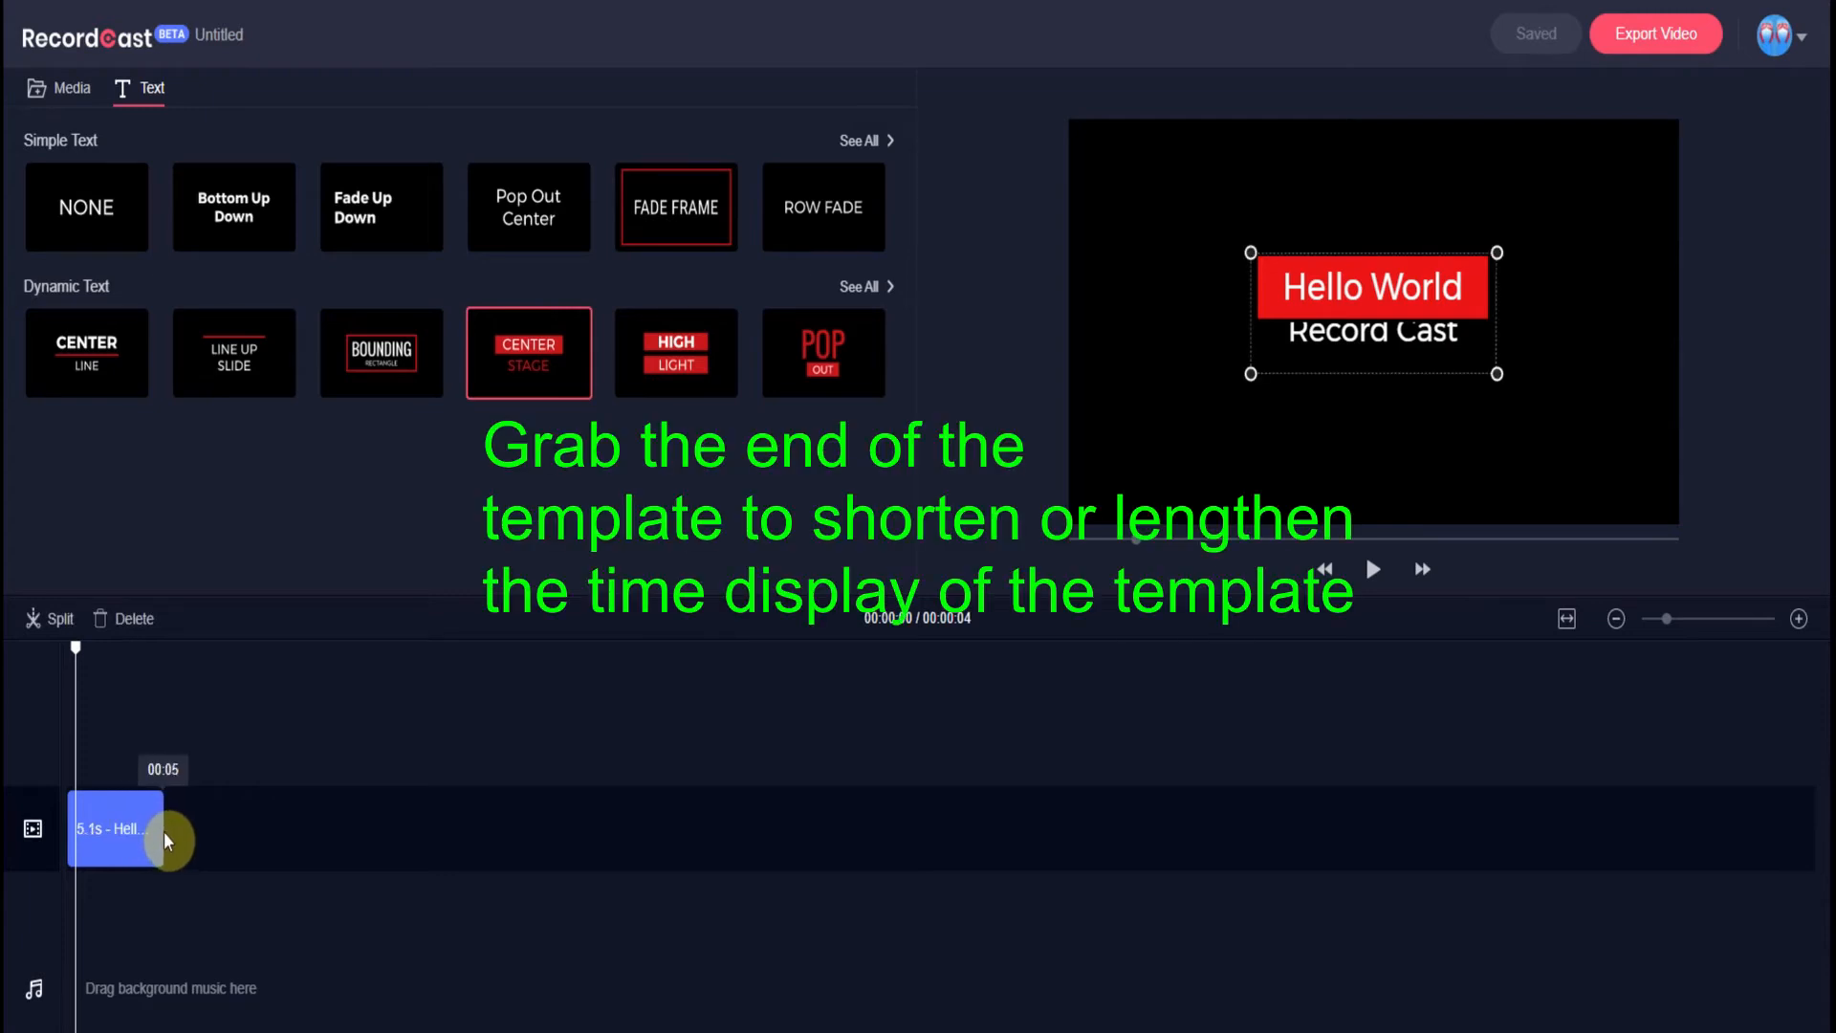
- Rewind the playhead to 0 and play back the Hello World title animation
{"action": "left_click_drag", "start_coordinate": [73, 650], "coordinate": [67, 650]}
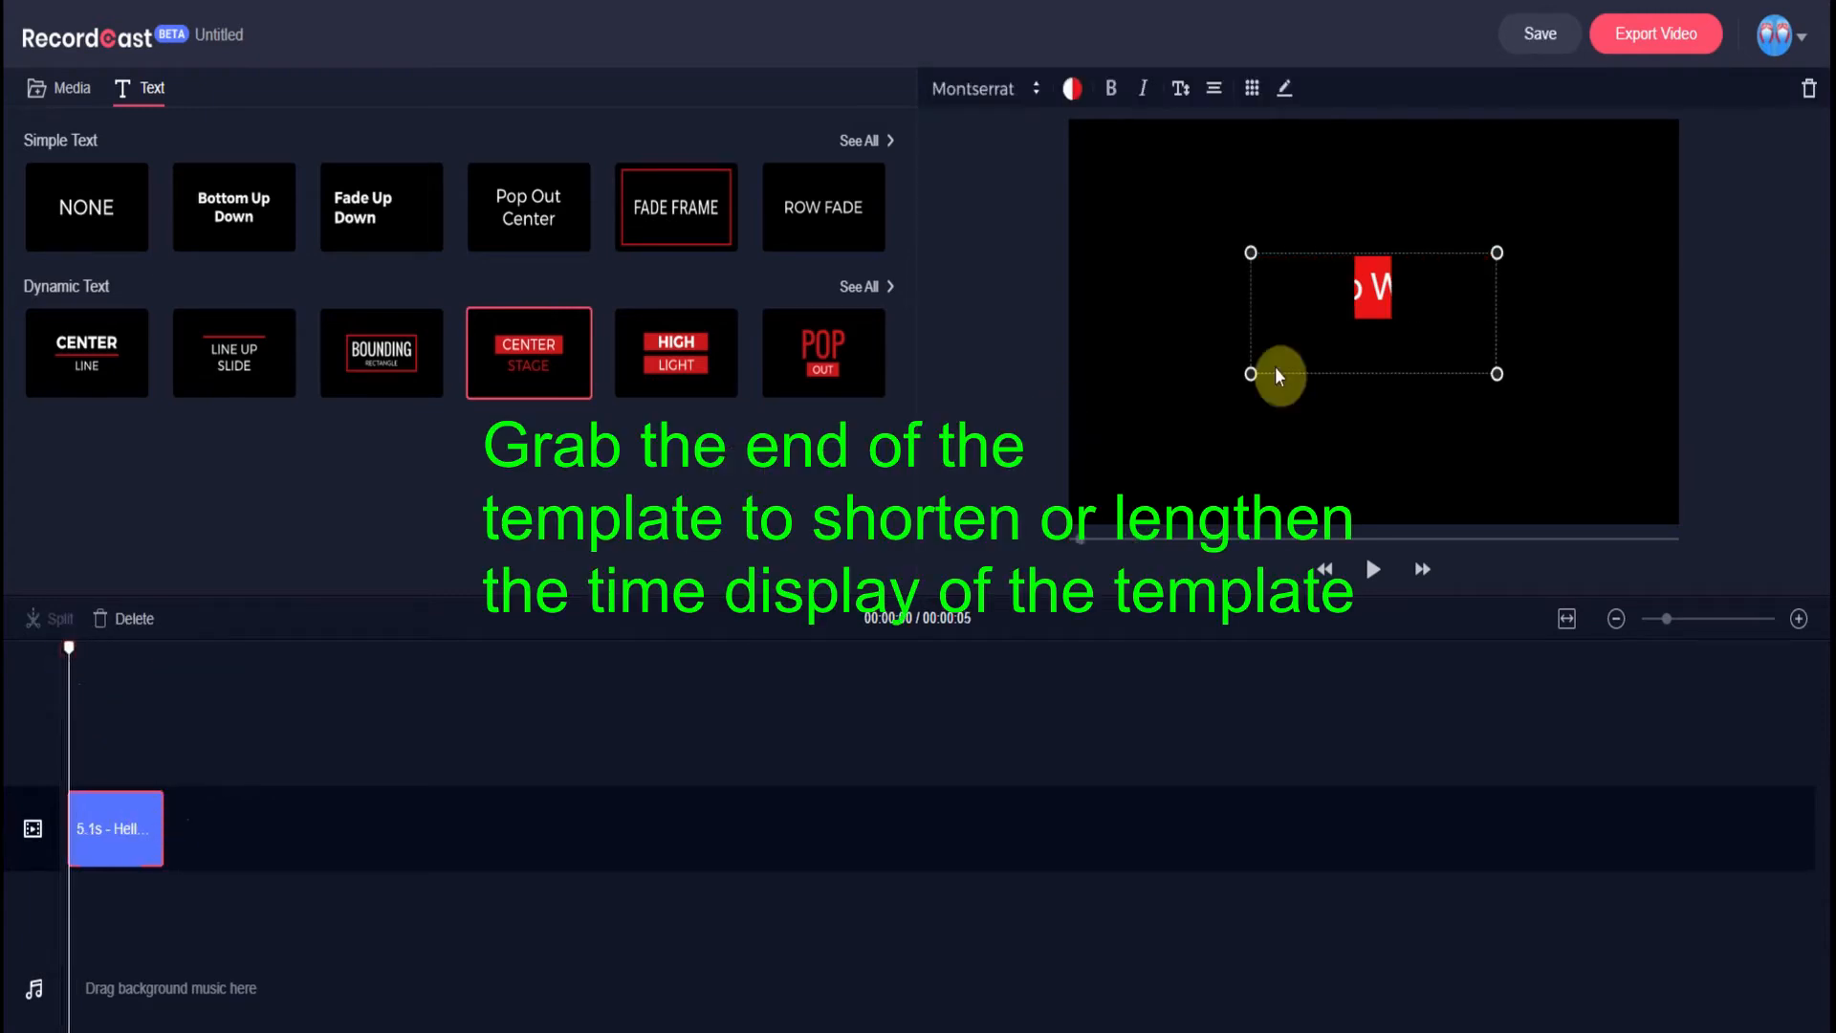
{"action": "left_click", "coordinate": [1373, 570]}
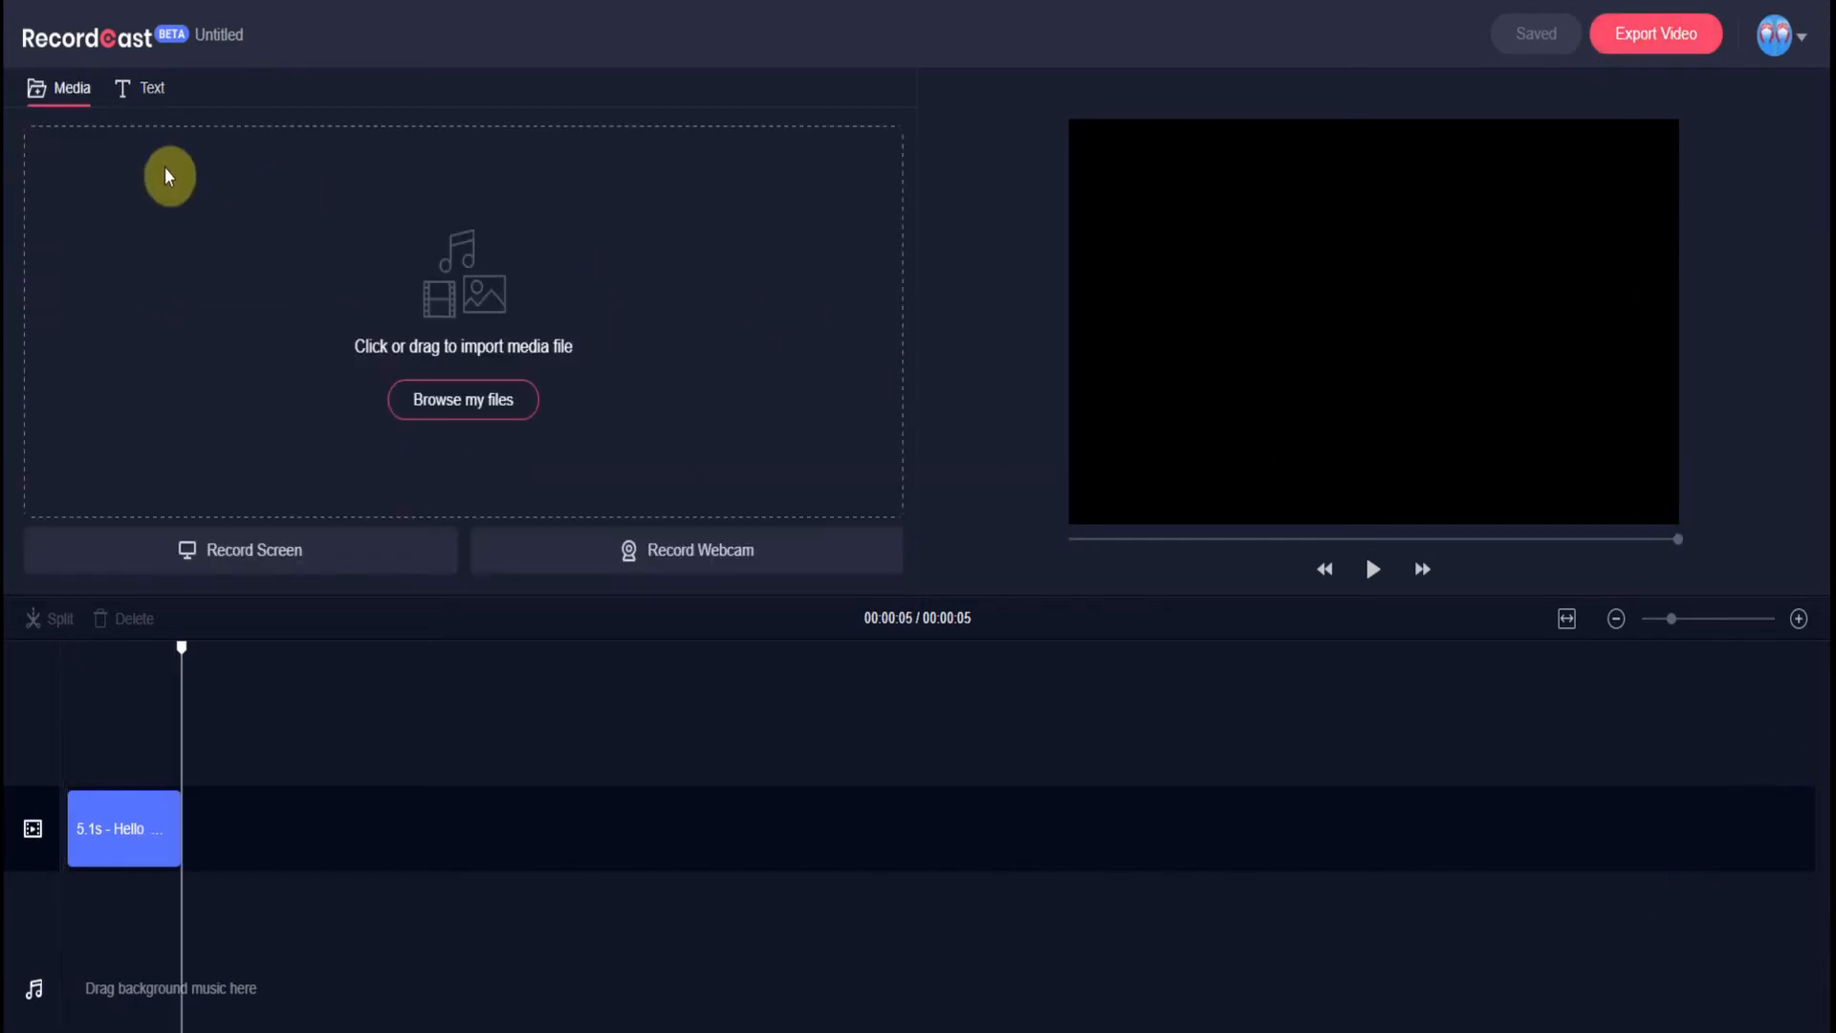
- Browse to the Desktop and upload video3.mp4 into the media library
{"action": "left_click", "coordinate": [150, 91]}
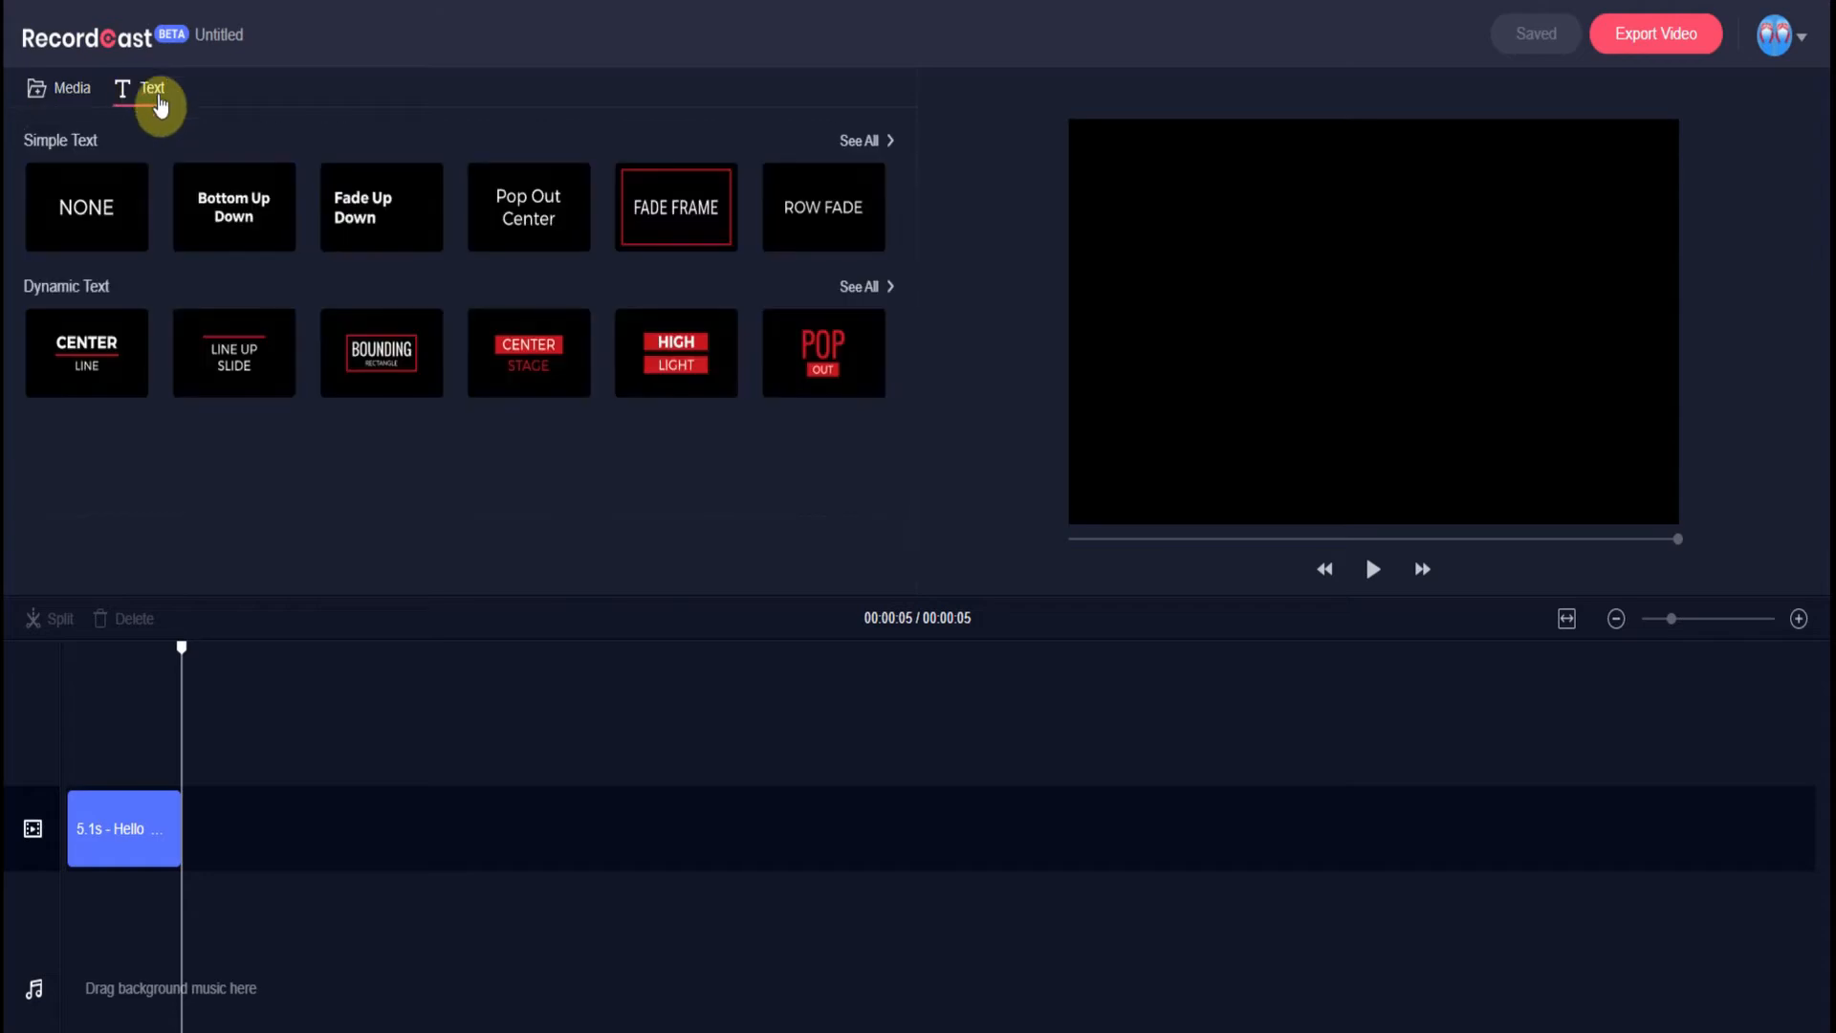
{"action": "left_click", "coordinate": [70, 96]}
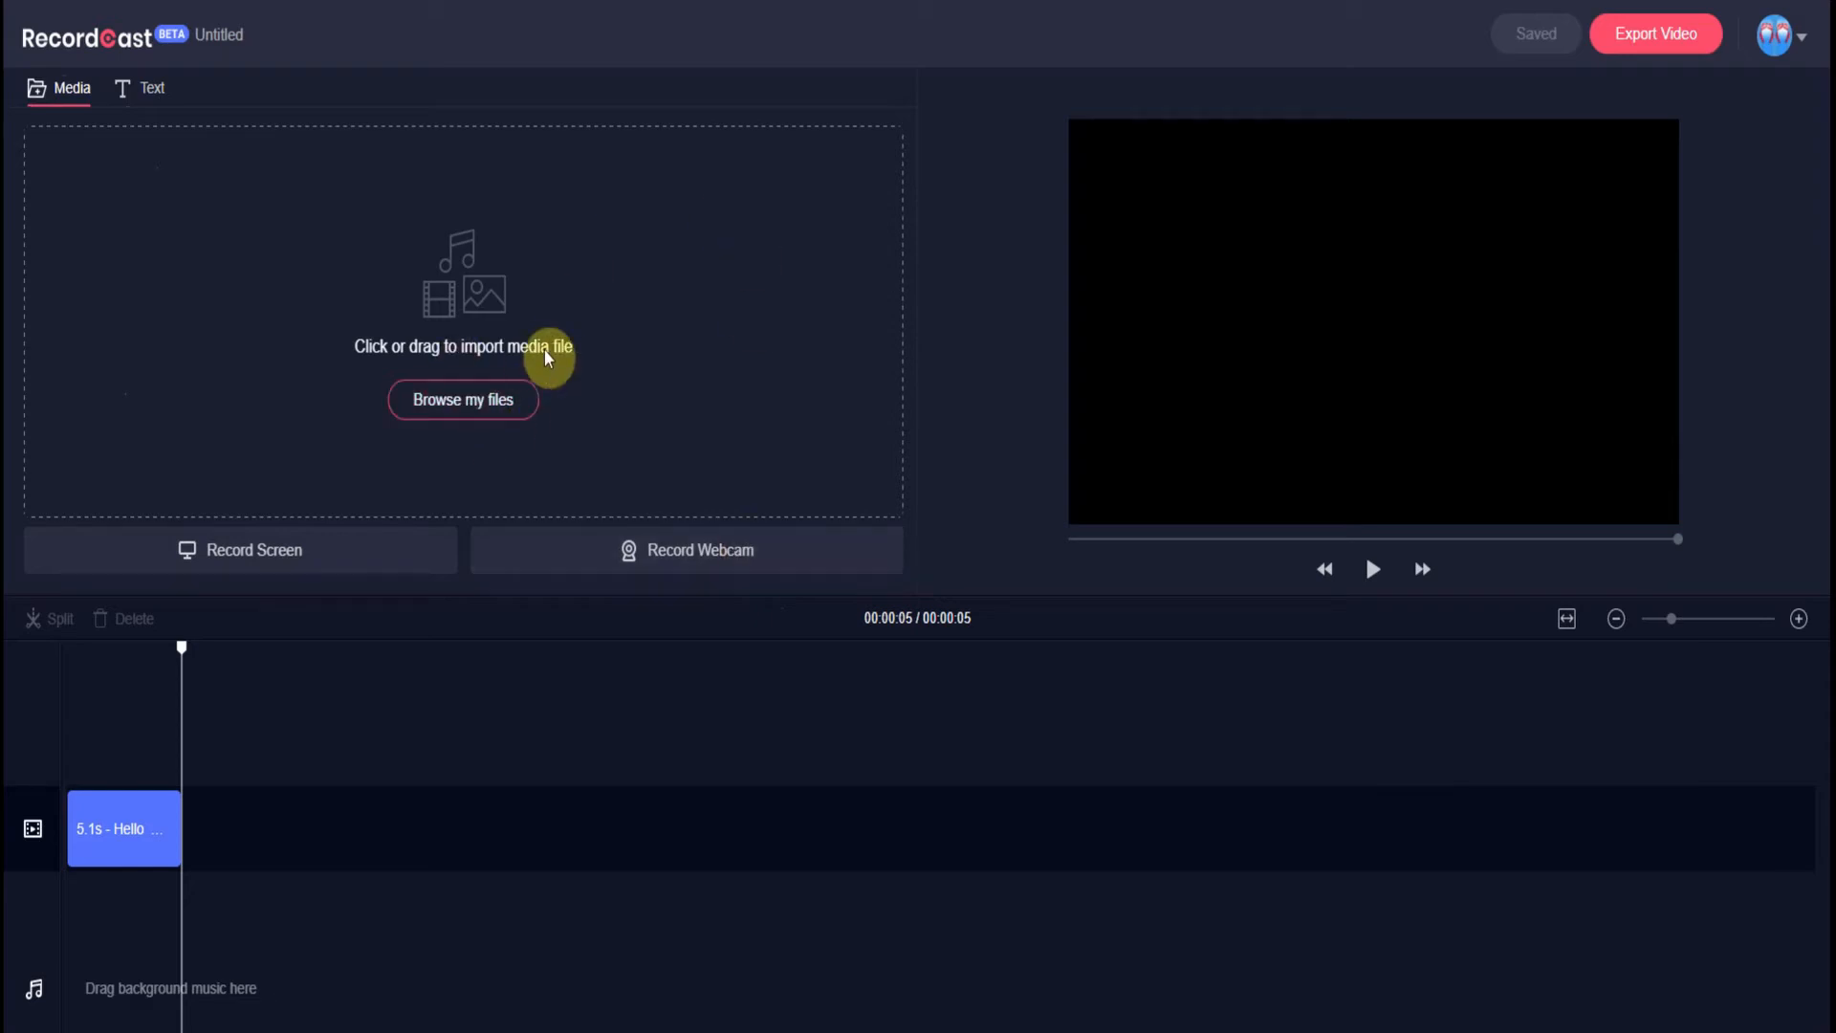
{"action": "left_click", "coordinate": [456, 401]}
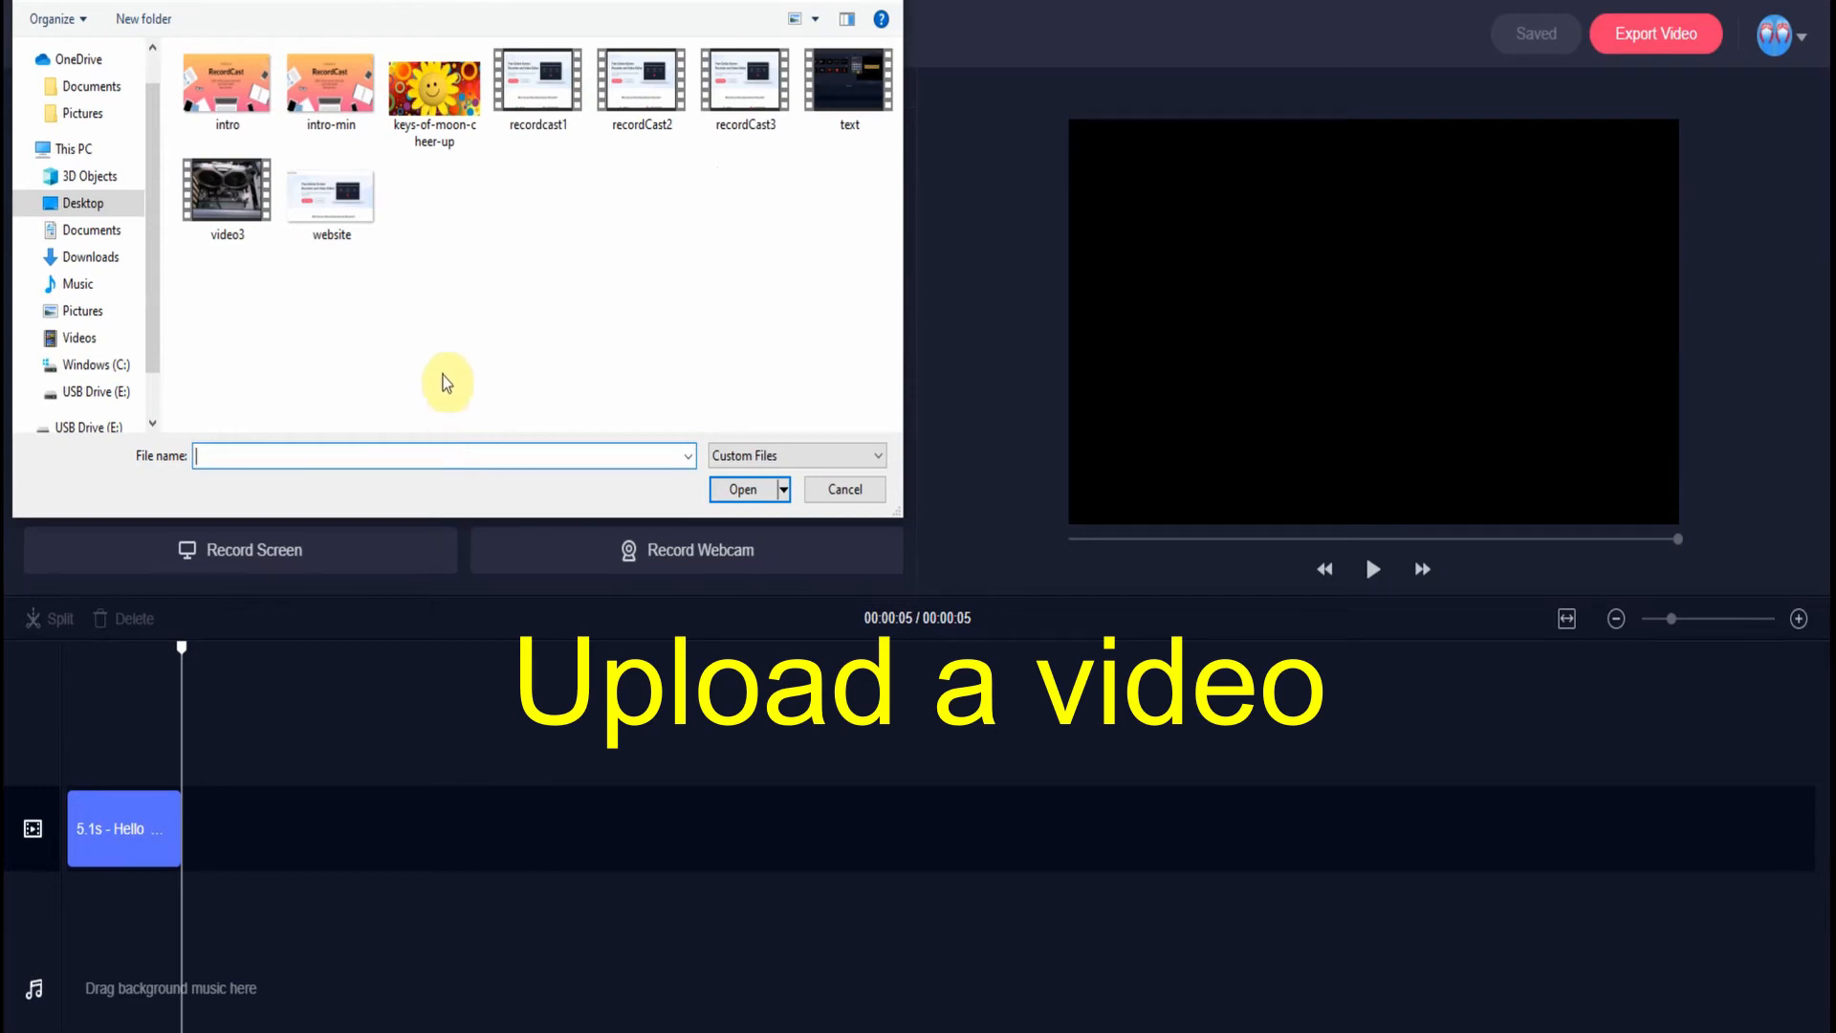
{"action": "left_click", "coordinate": [210, 194]}
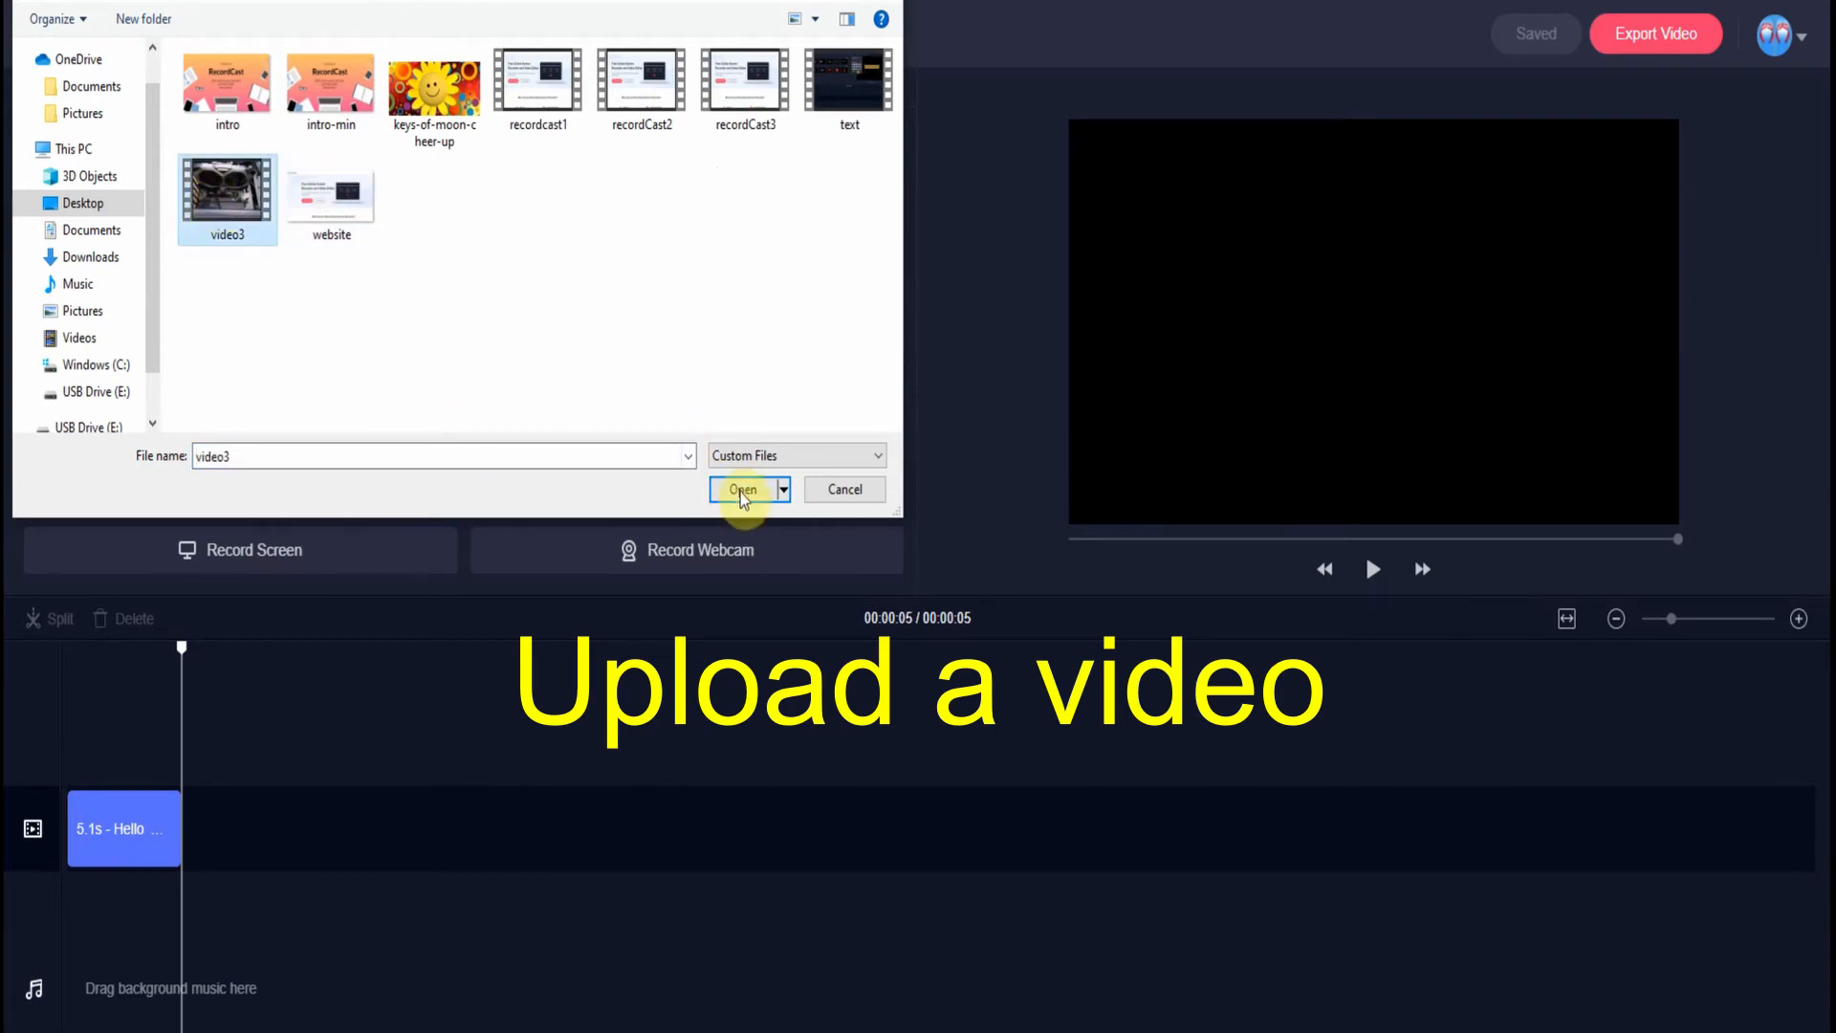
{"action": "left_click", "coordinate": [742, 492]}
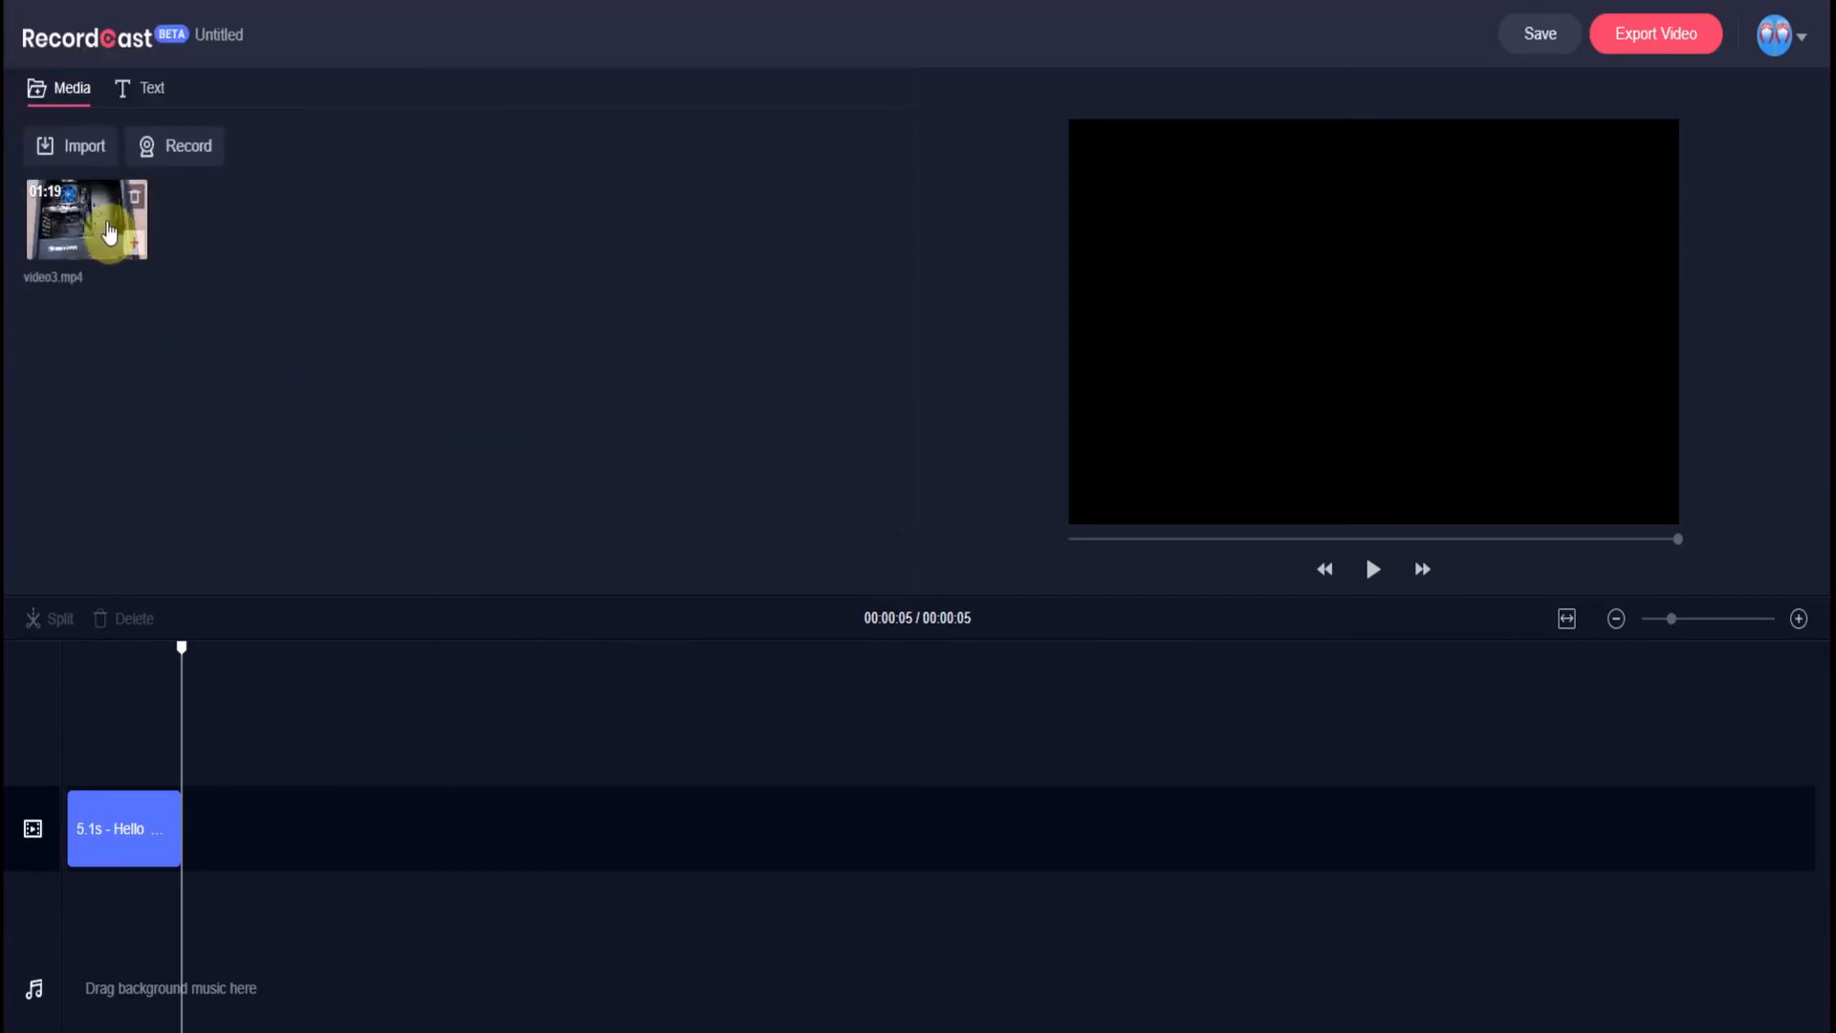
- Place video3.mp4 after the Hello World title and trim its end to 00:22
{"action": "left_click_drag", "start_coordinate": [90, 230], "coordinate": [249, 849]}
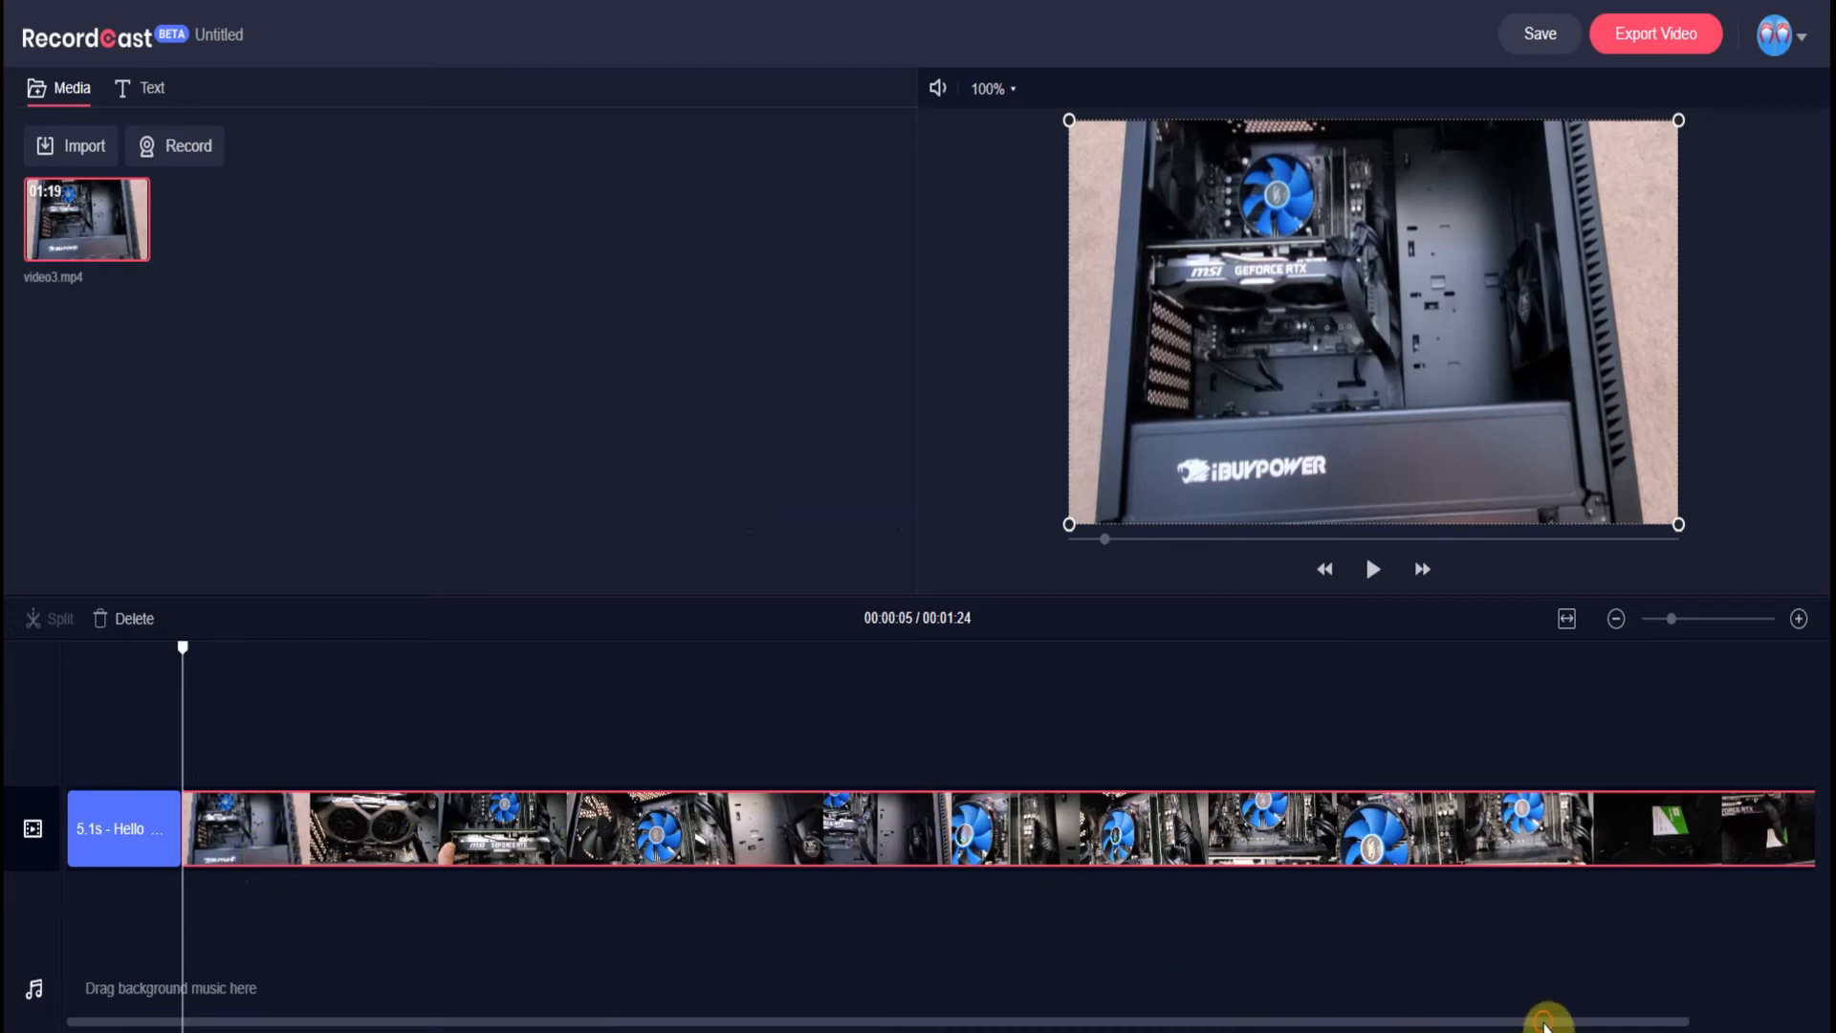
{"action": "left_click_drag", "start_coordinate": [1544, 1023], "coordinate": [1798, 1023]}
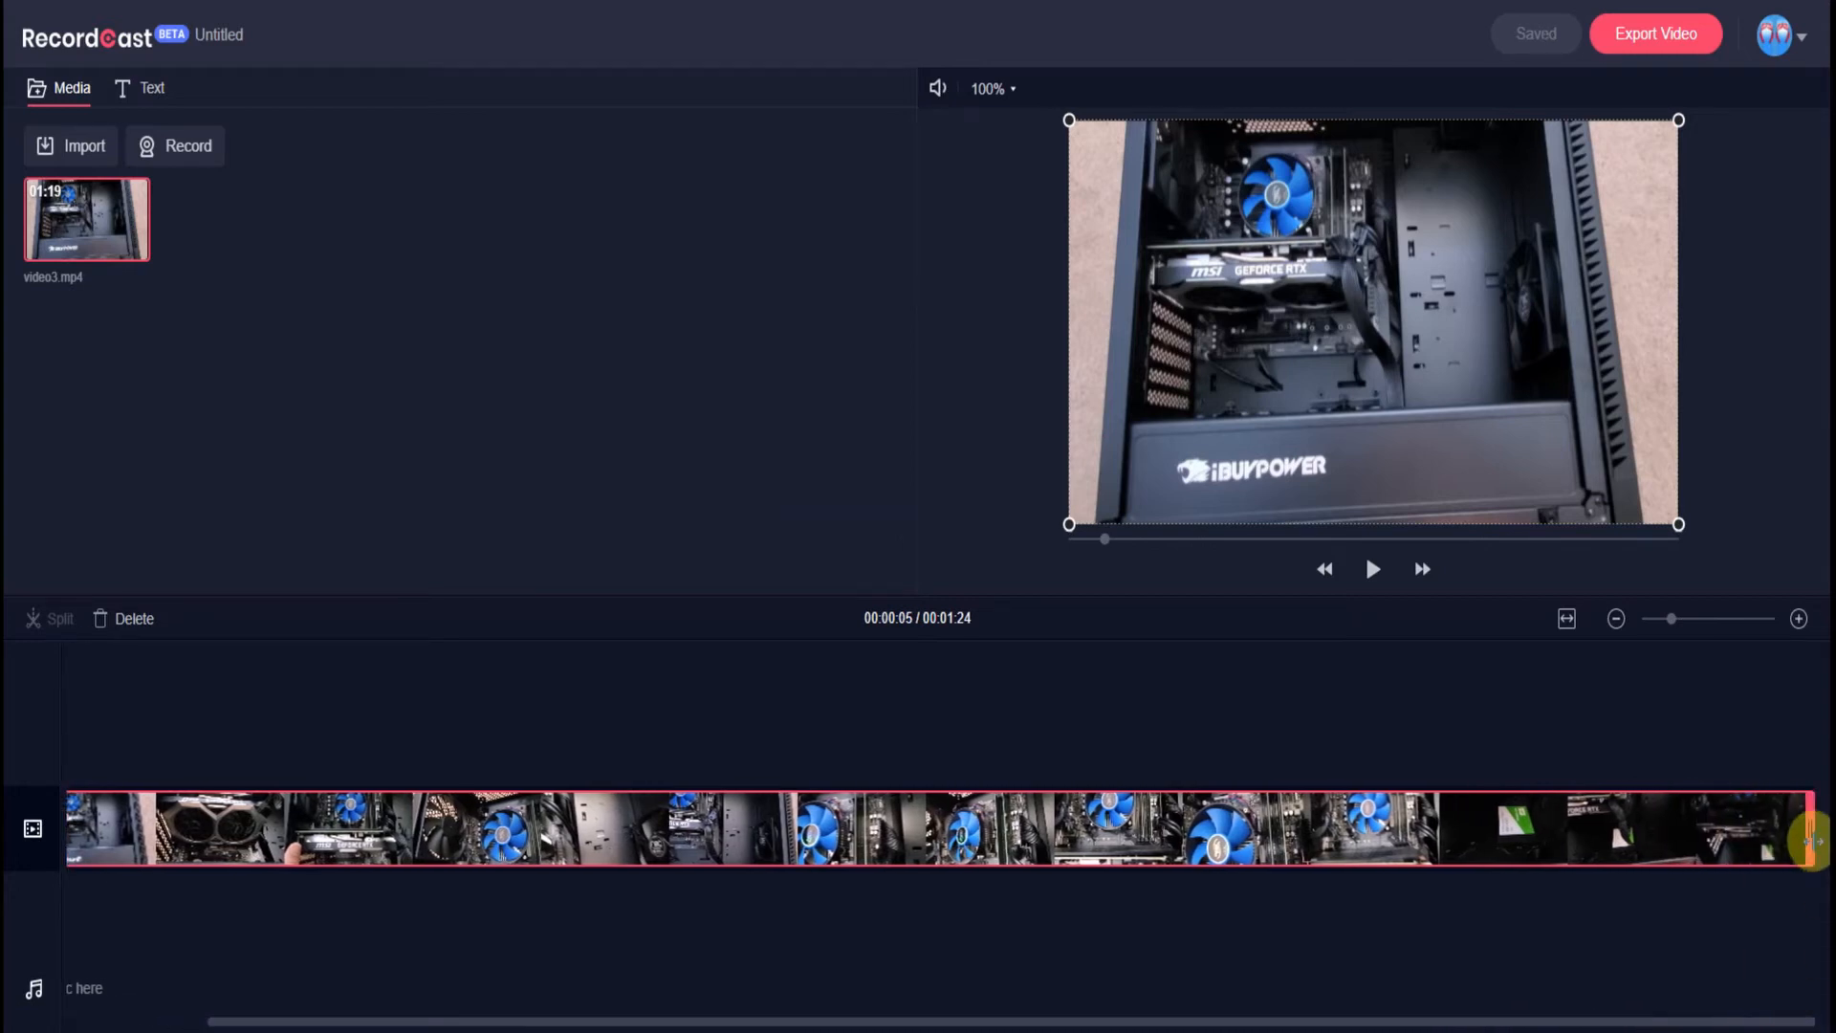
{"action": "left_click_drag", "start_coordinate": [1811, 840], "coordinate": [583, 828]}
- Play the 29-second project preview from the start
{"action": "left_click", "coordinate": [601, 731]}
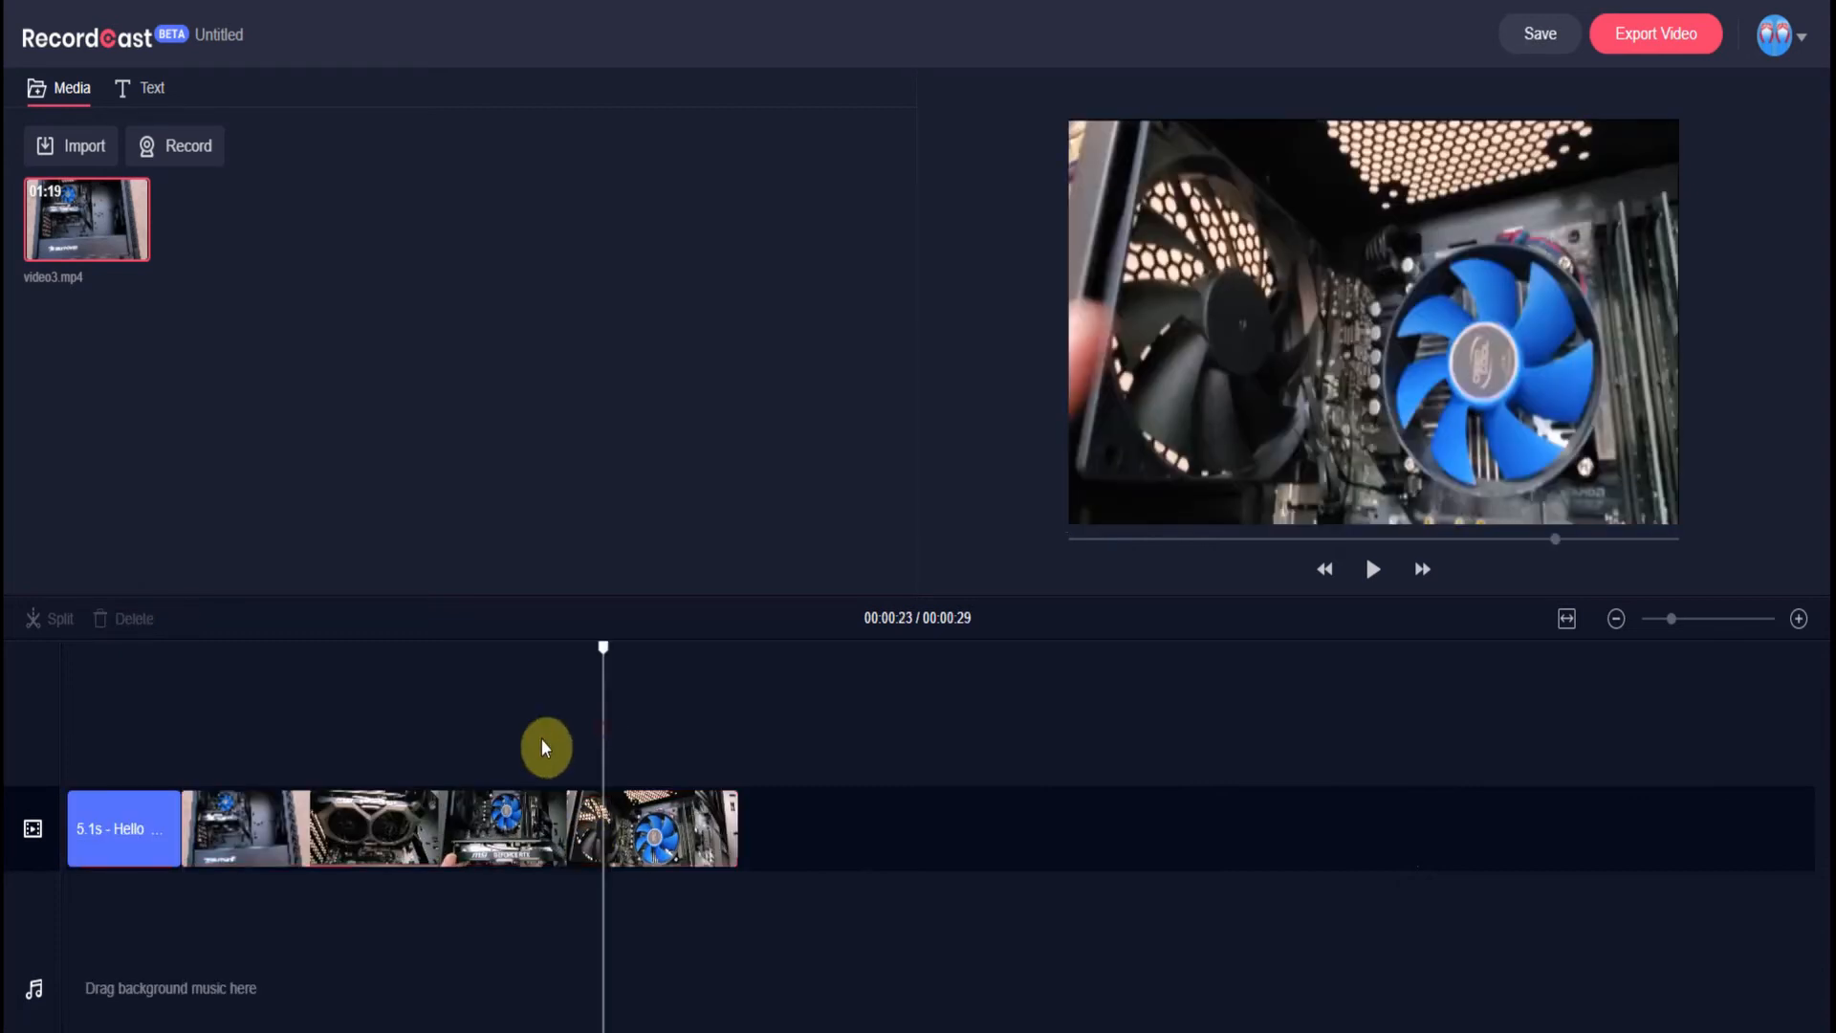
{"action": "left_click", "coordinate": [78, 656]}
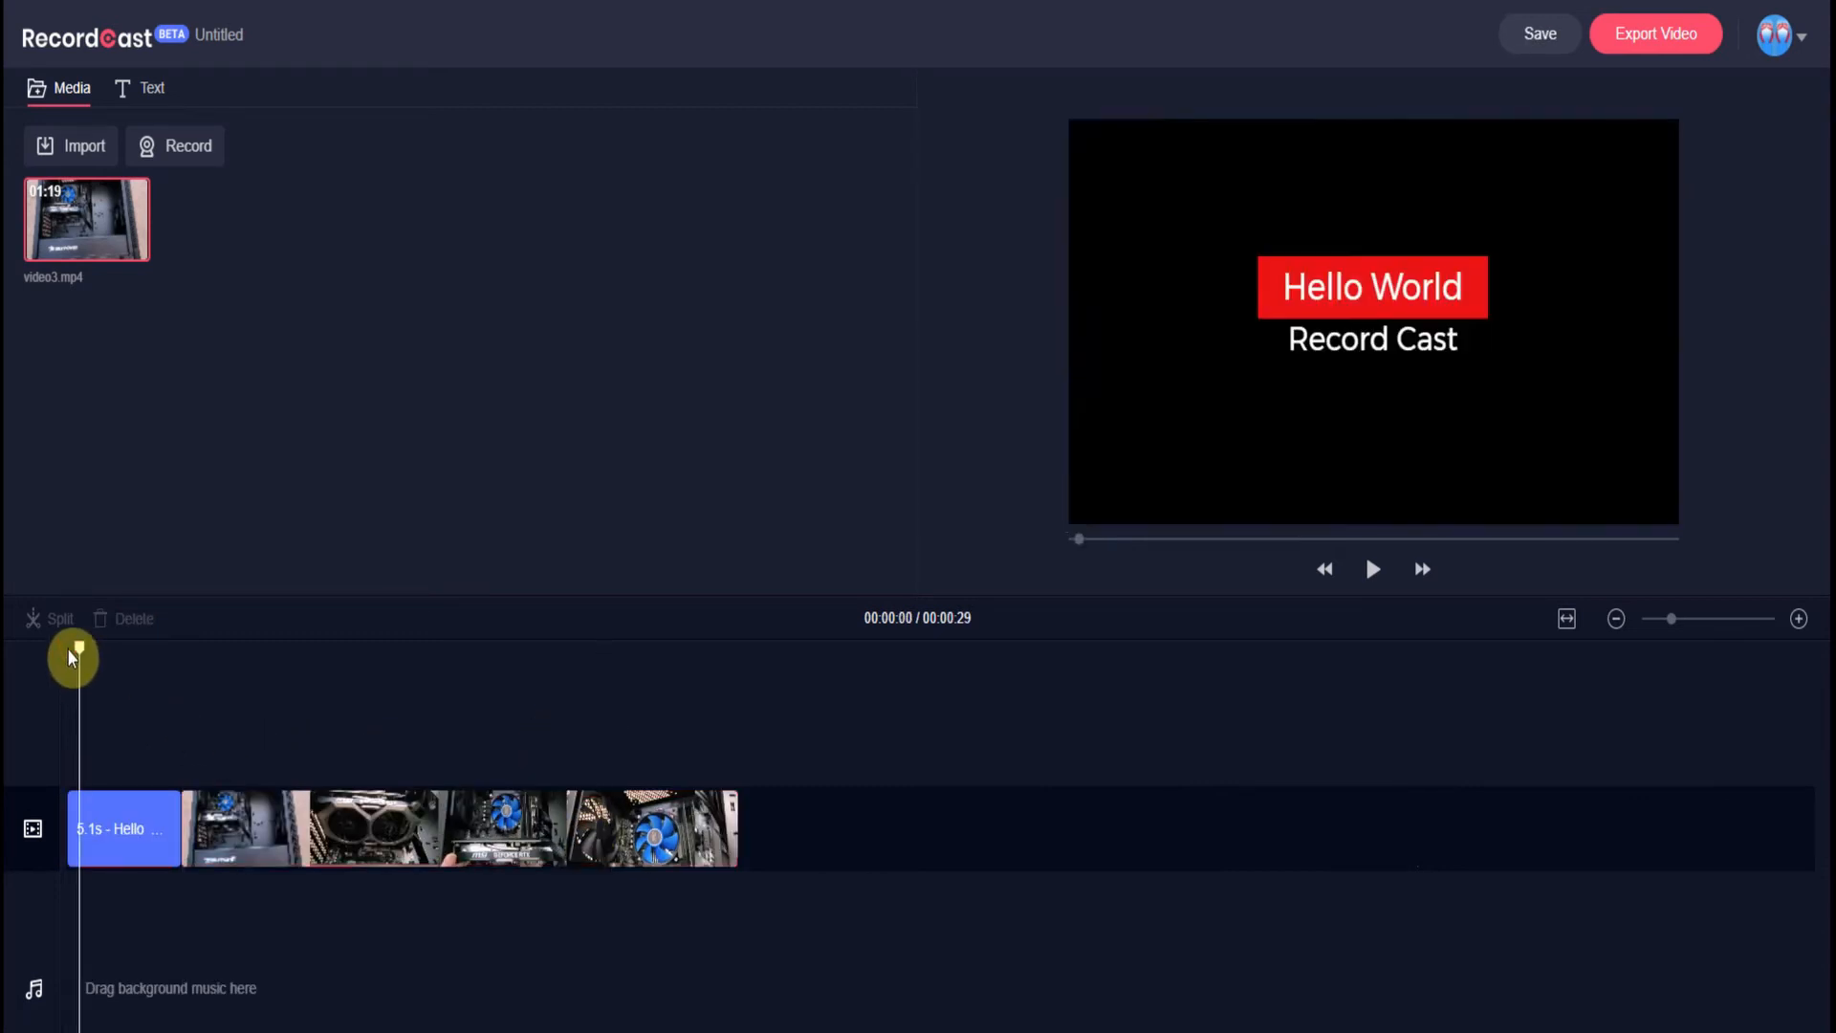
{"action": "left_click", "coordinate": [1373, 570]}
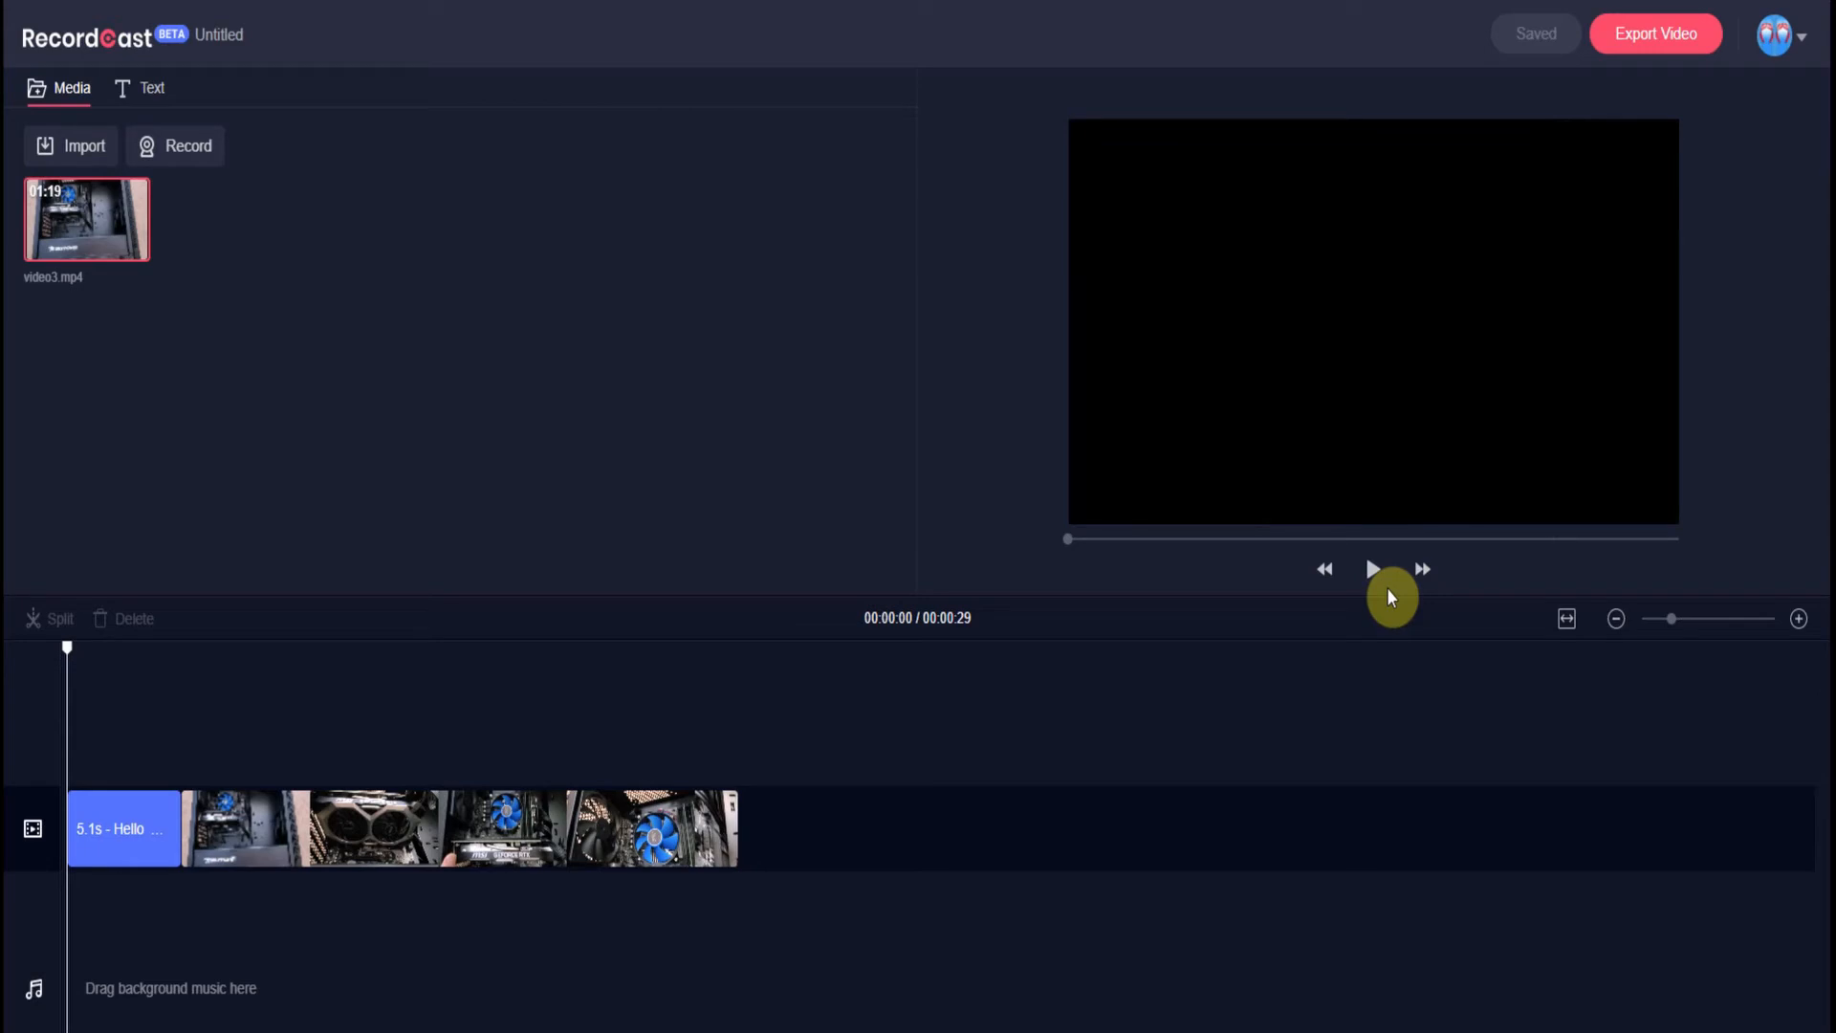
- Adjust the video3 and Hello World clips so the title lasts 5.0s and the project runs 00:00:28
{"action": "left_click", "coordinate": [468, 857]}
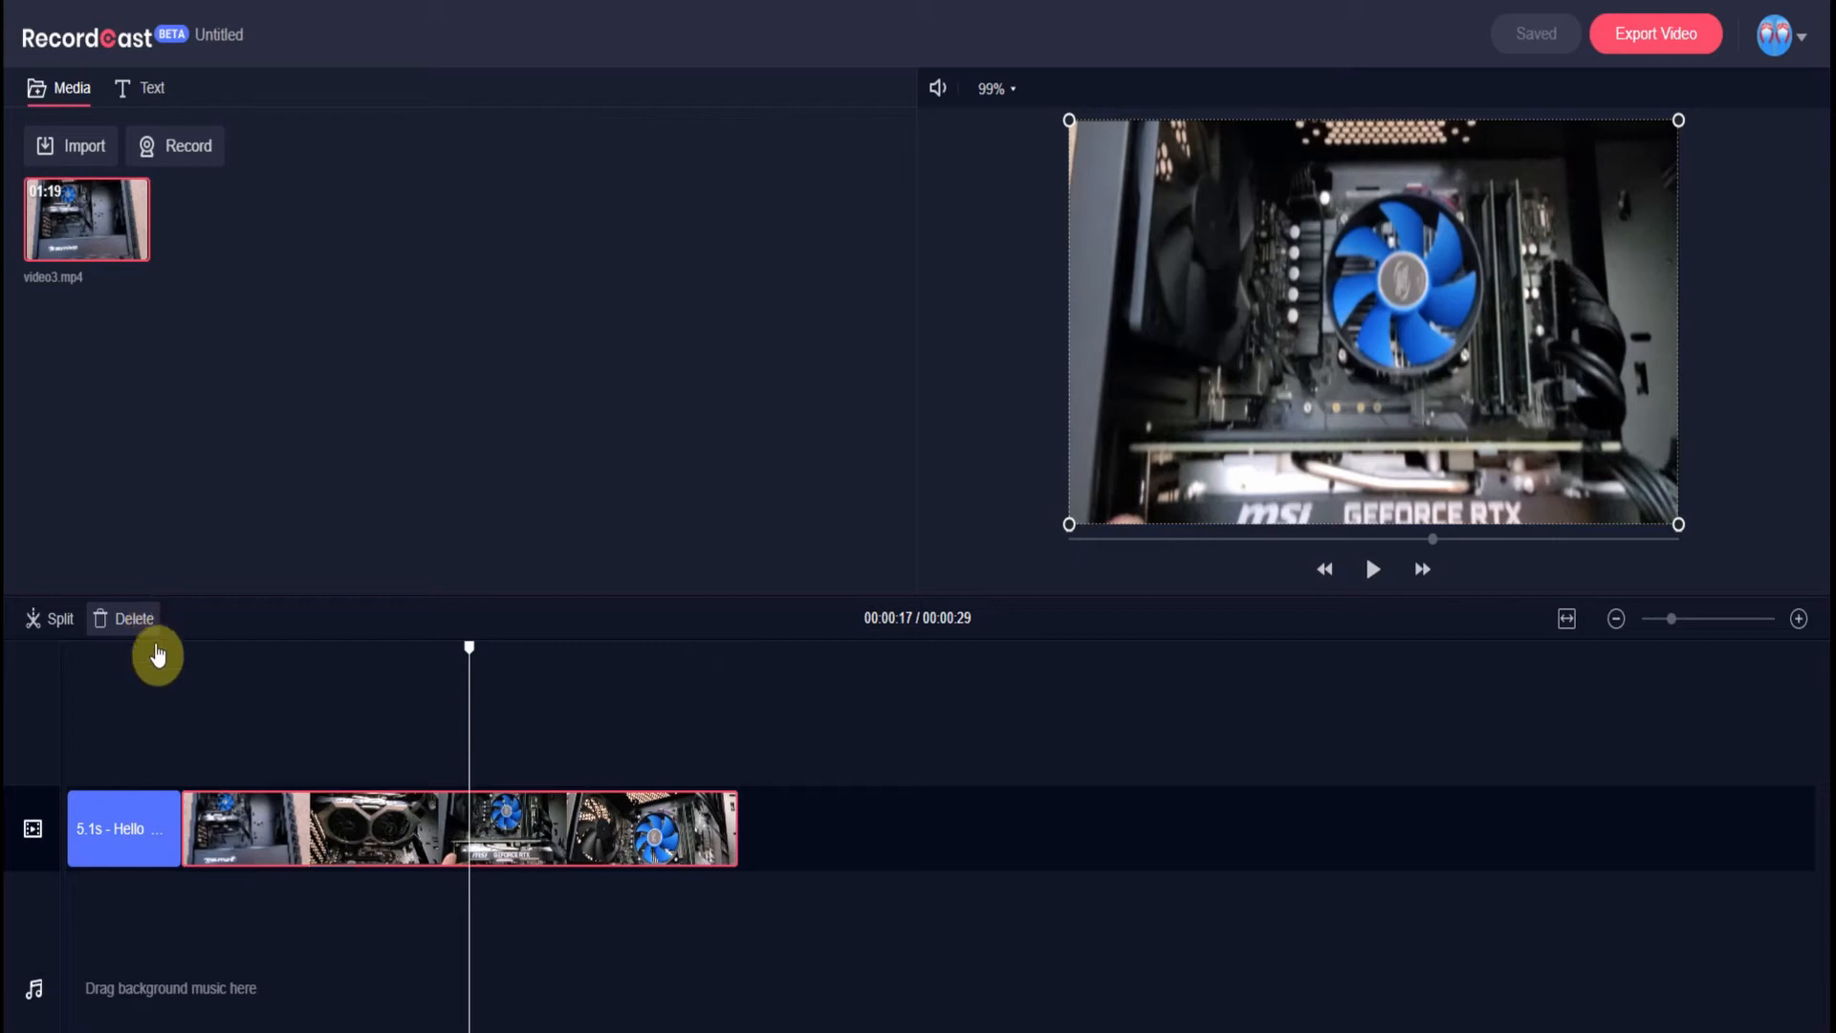
{"action": "left_click", "coordinate": [139, 828]}
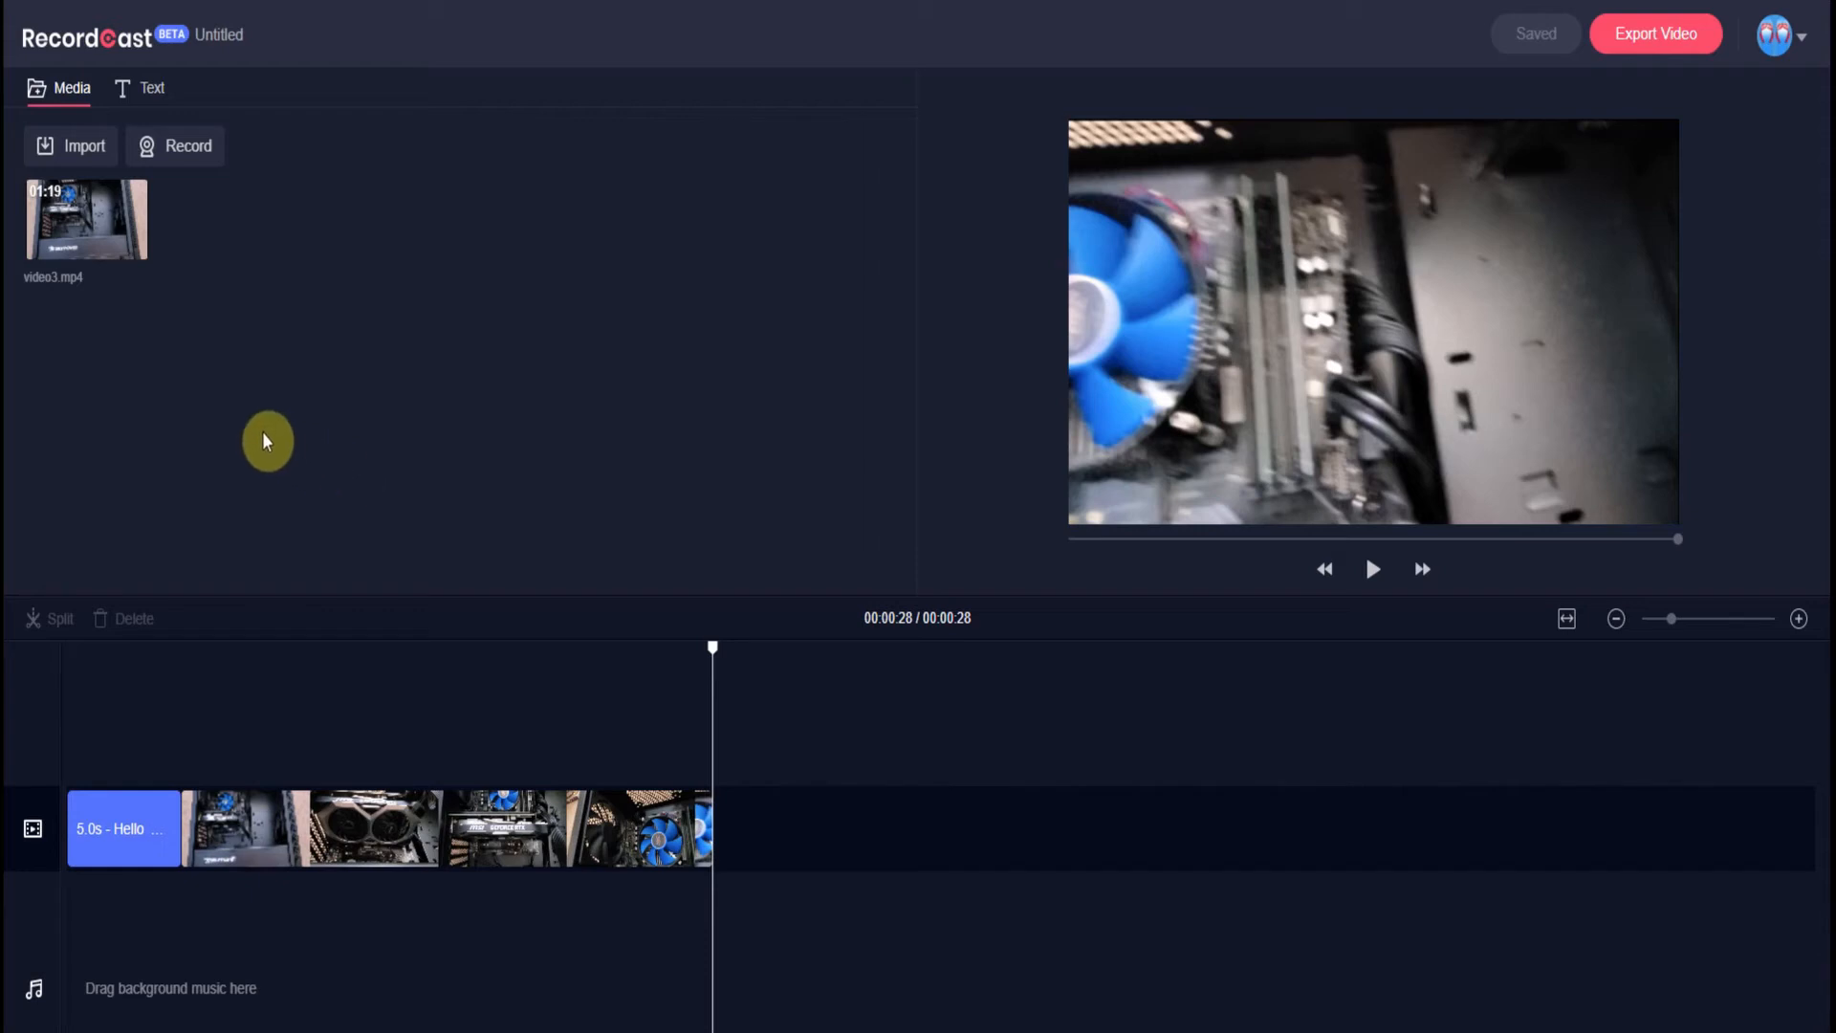
{"action": "mouse_move", "coordinate": [92, 201]}
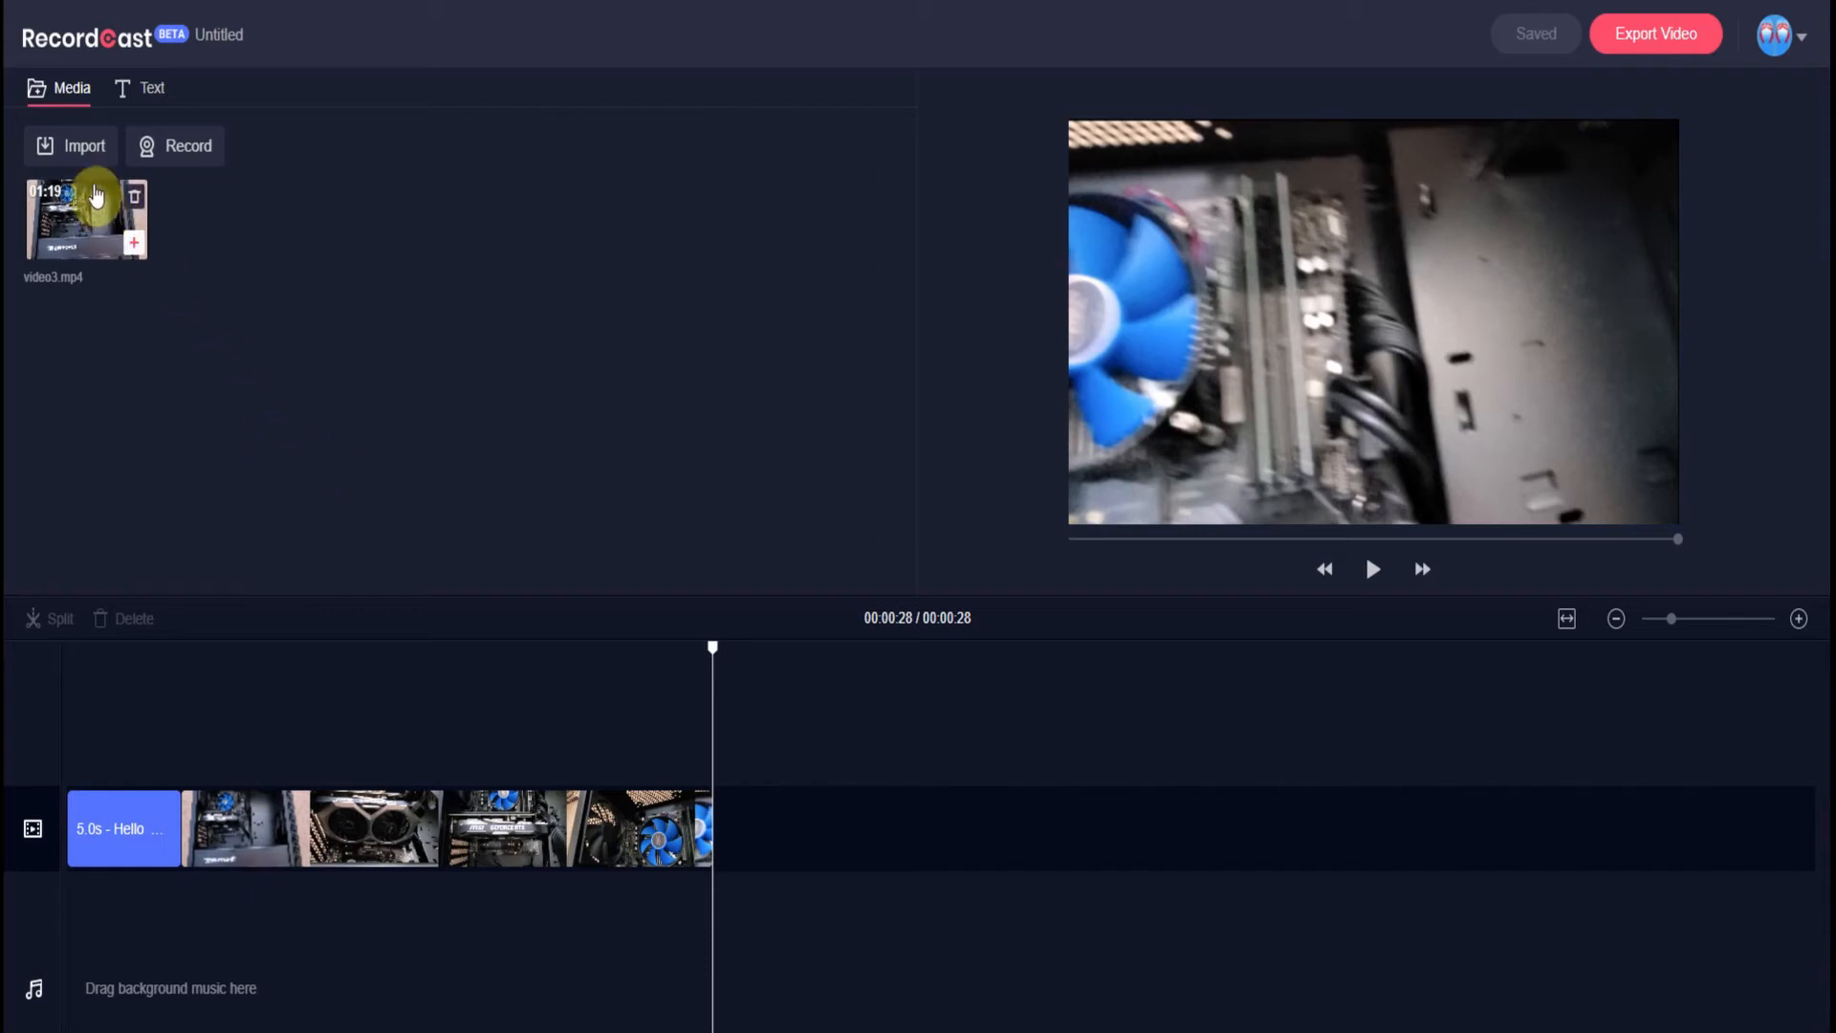
- Record a 10-second screencast of Screen 1 and keep it in the media library
{"action": "left_click", "coordinate": [186, 146]}
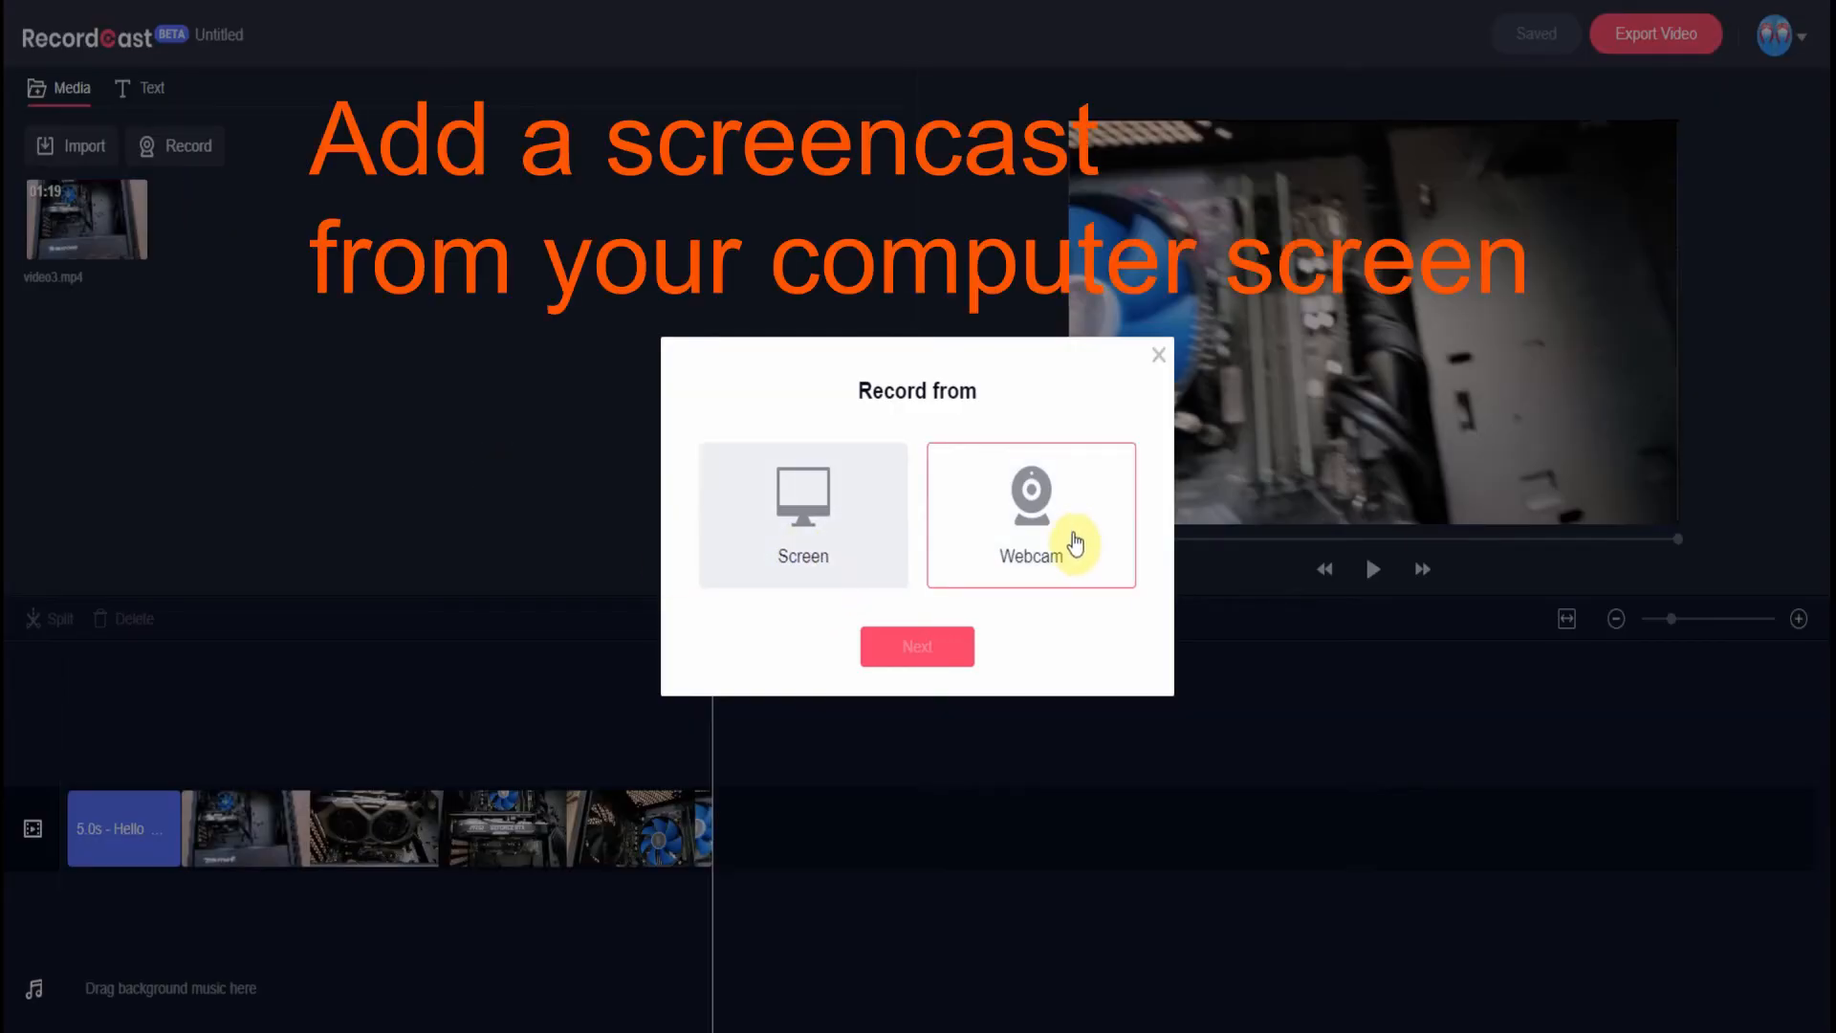
{"action": "left_click", "coordinate": [804, 527]}
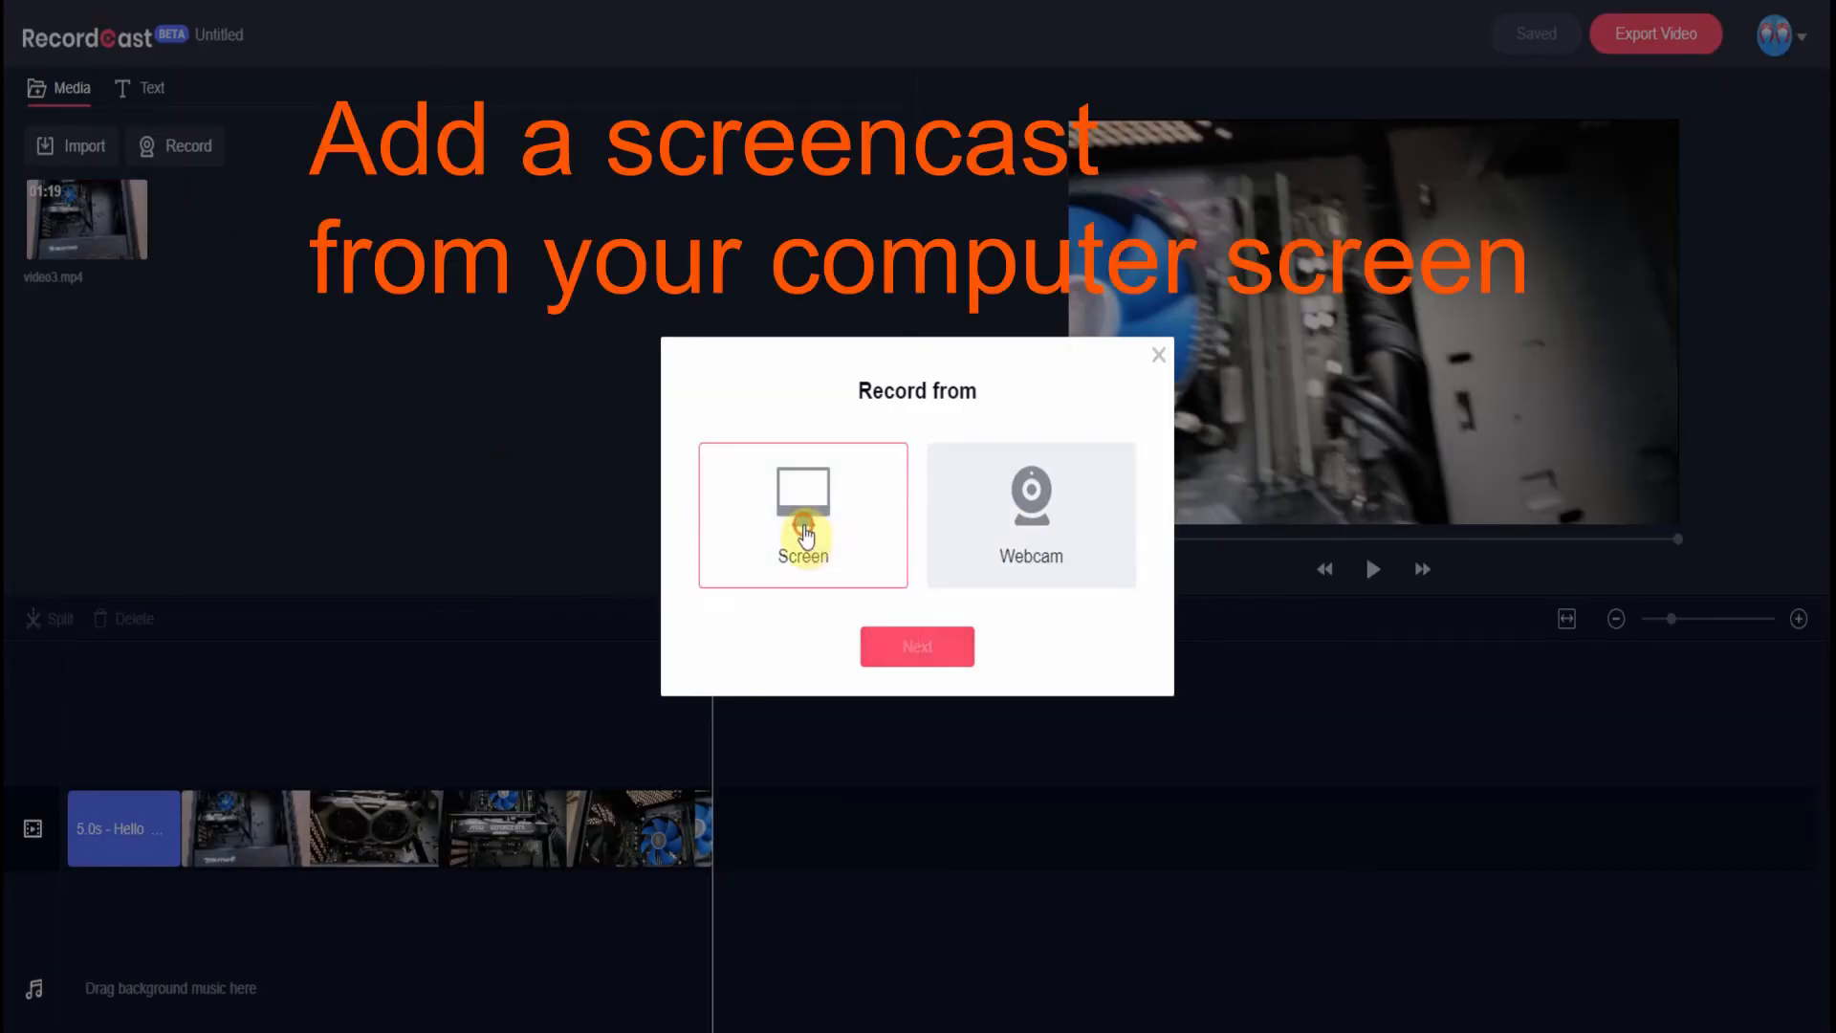
{"action": "left_click", "coordinate": [920, 650]}
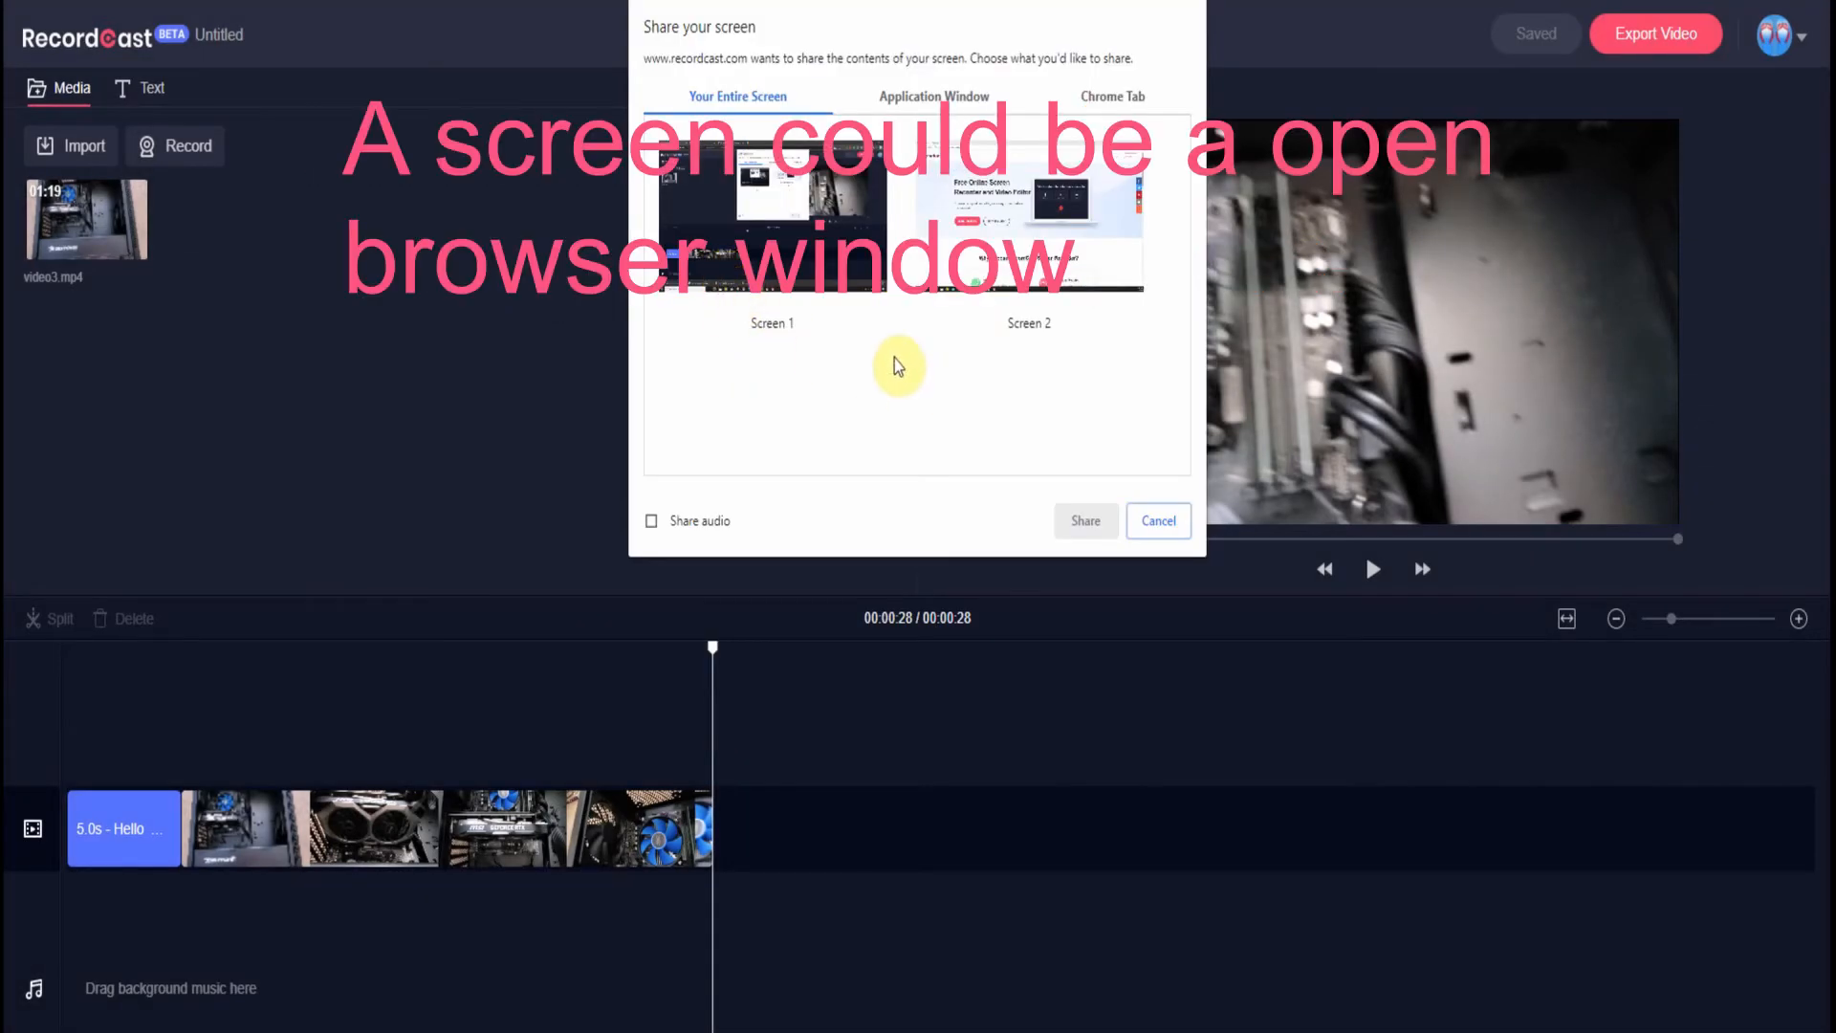
{"action": "left_click", "coordinate": [1123, 243]}
{"action": "left_click", "coordinate": [824, 221]}
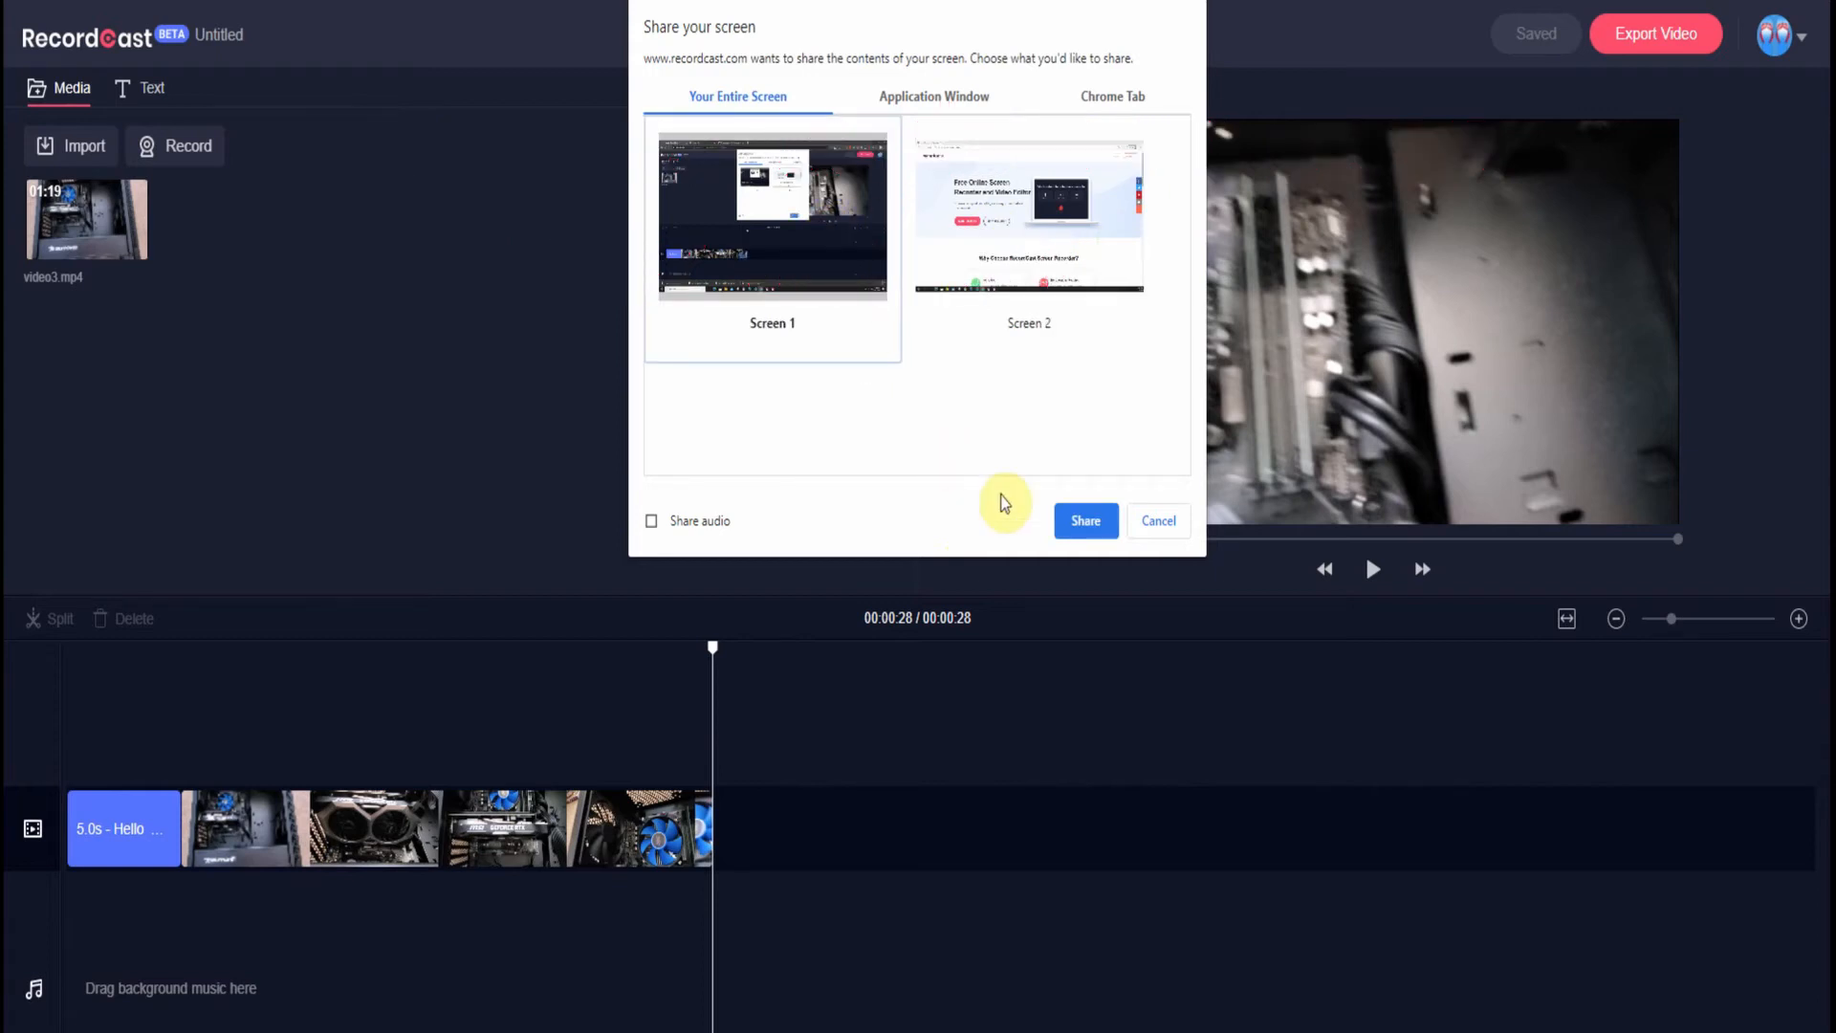
{"action": "left_click", "coordinate": [1096, 526]}
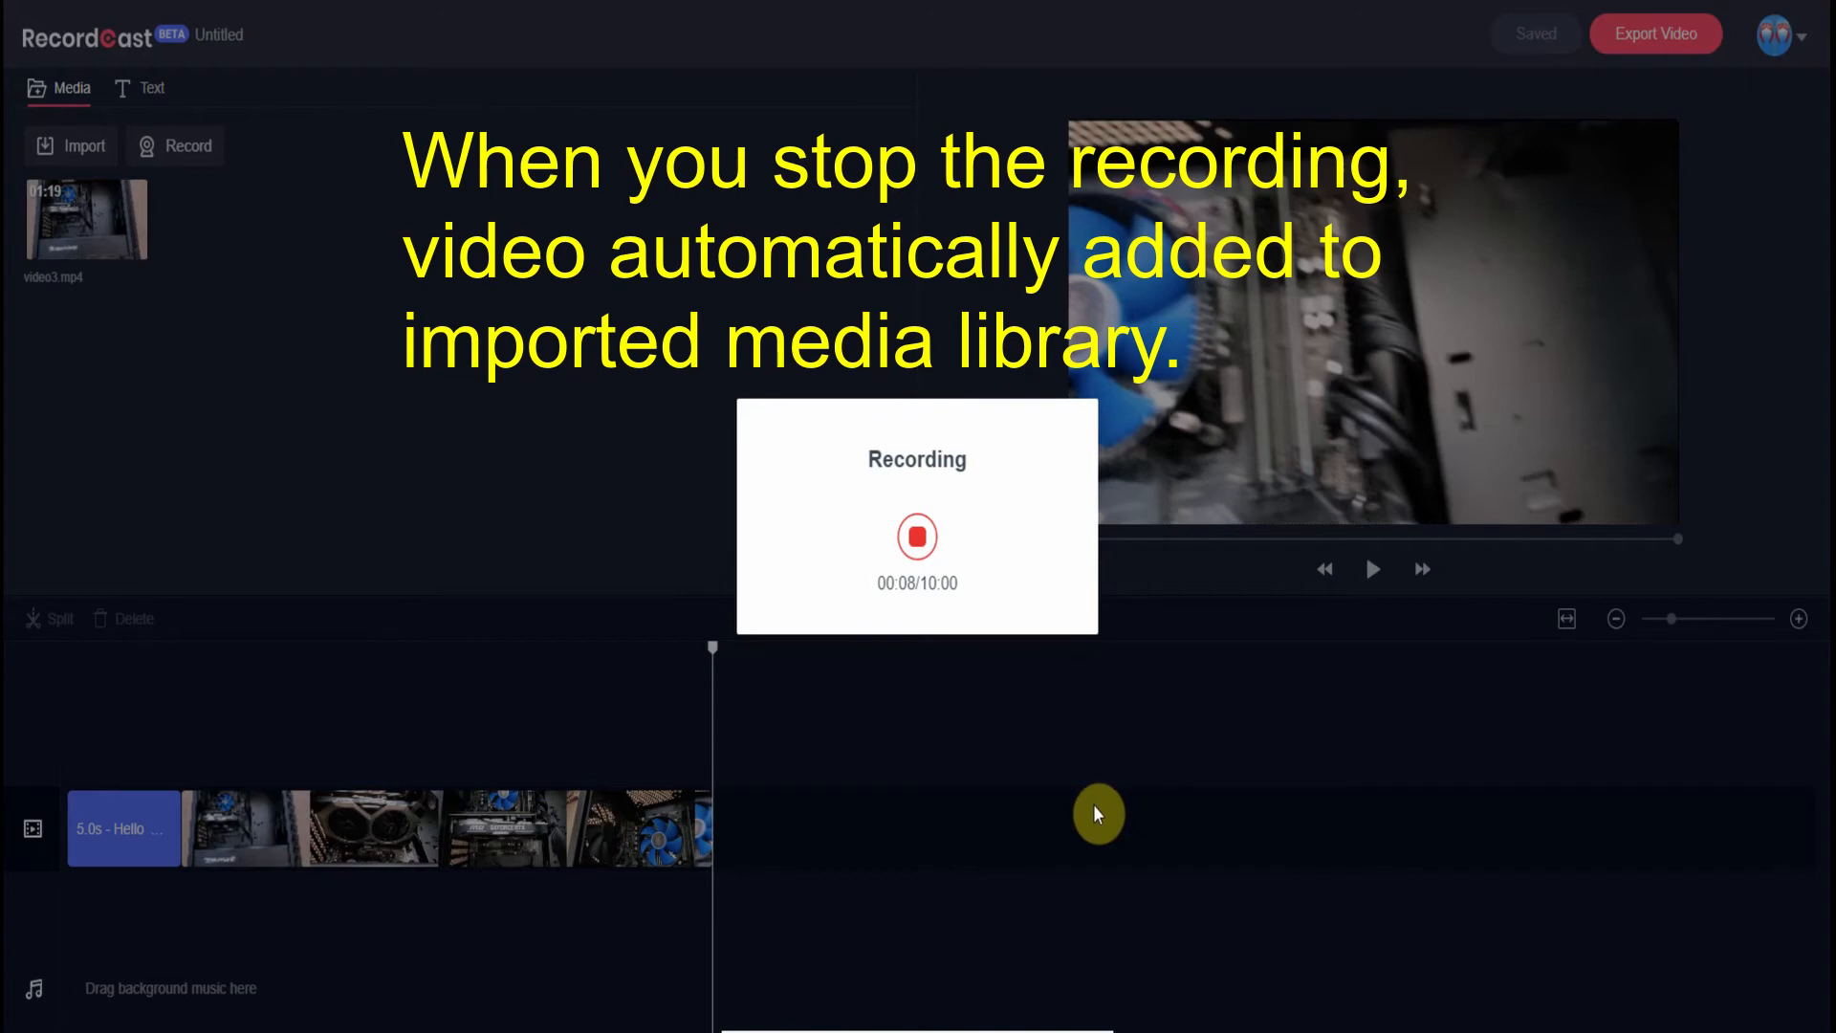
{"action": "left_click", "coordinate": [916, 542]}
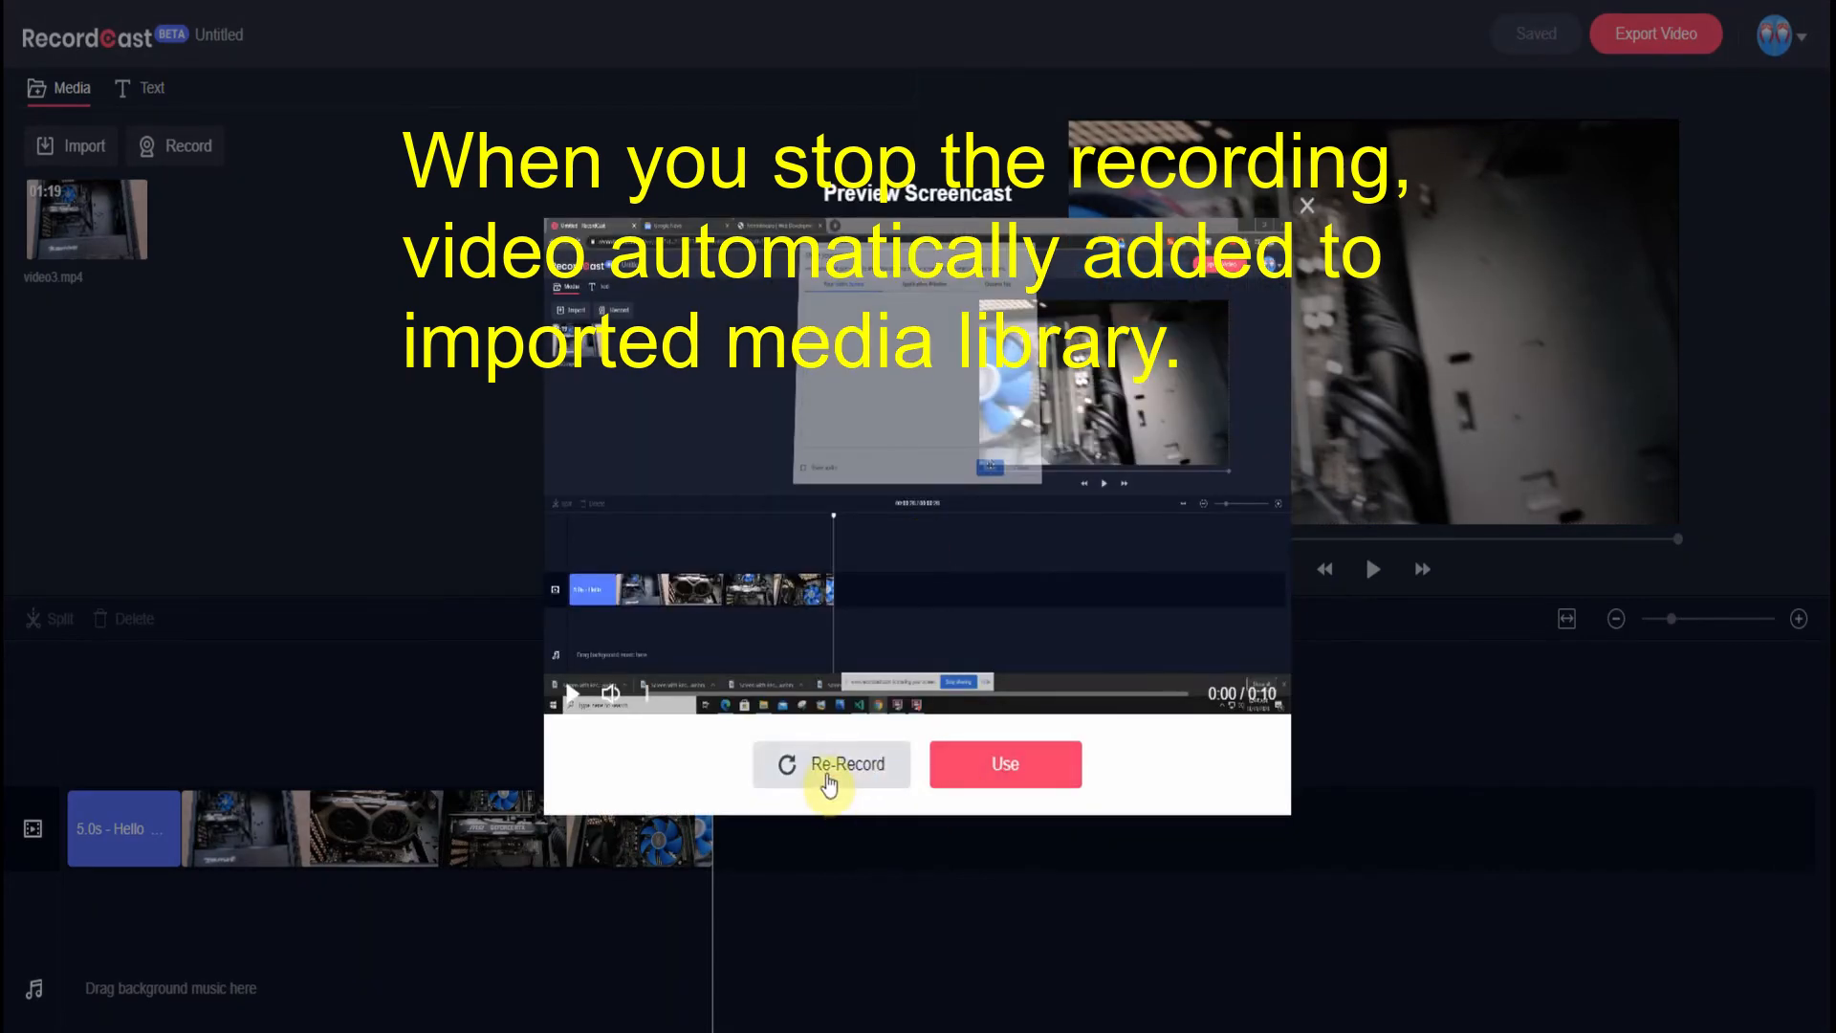
{"action": "left_click", "coordinate": [995, 779]}
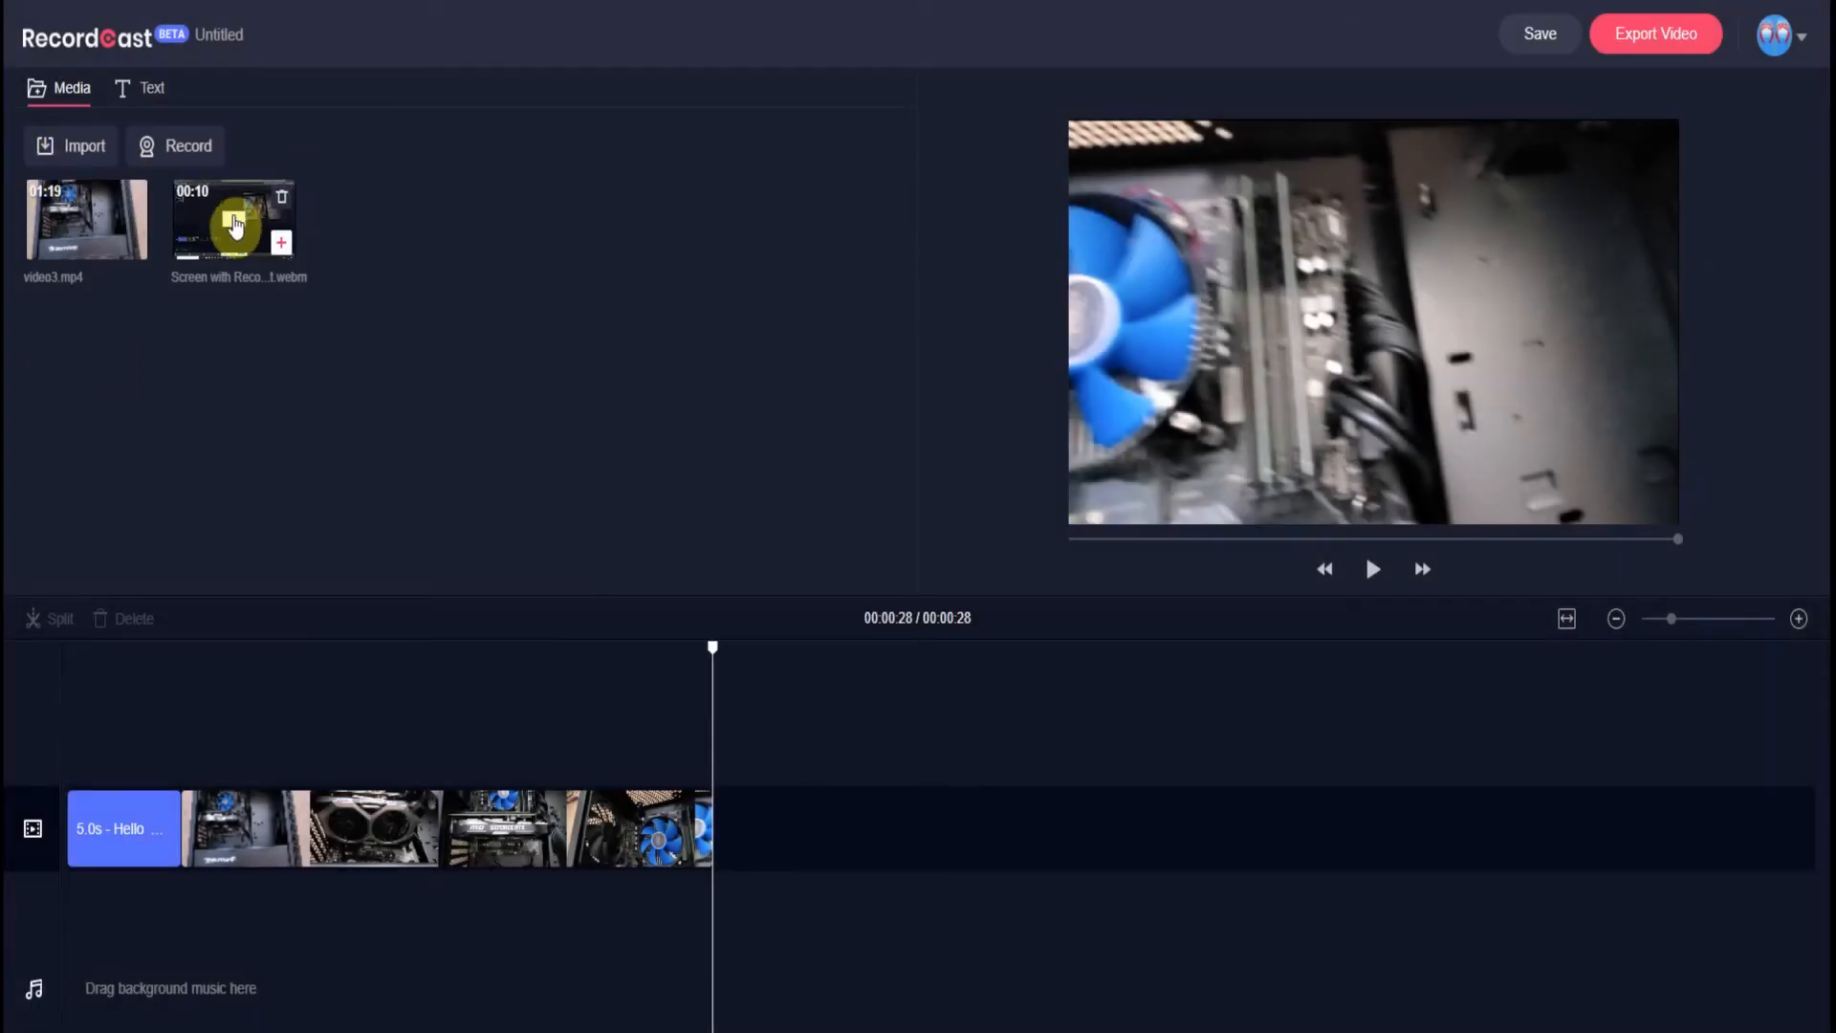
{"action": "left_click_drag", "start_coordinate": [239, 227], "coordinate": [788, 851]}
{"action": "left_click", "coordinate": [598, 651]}
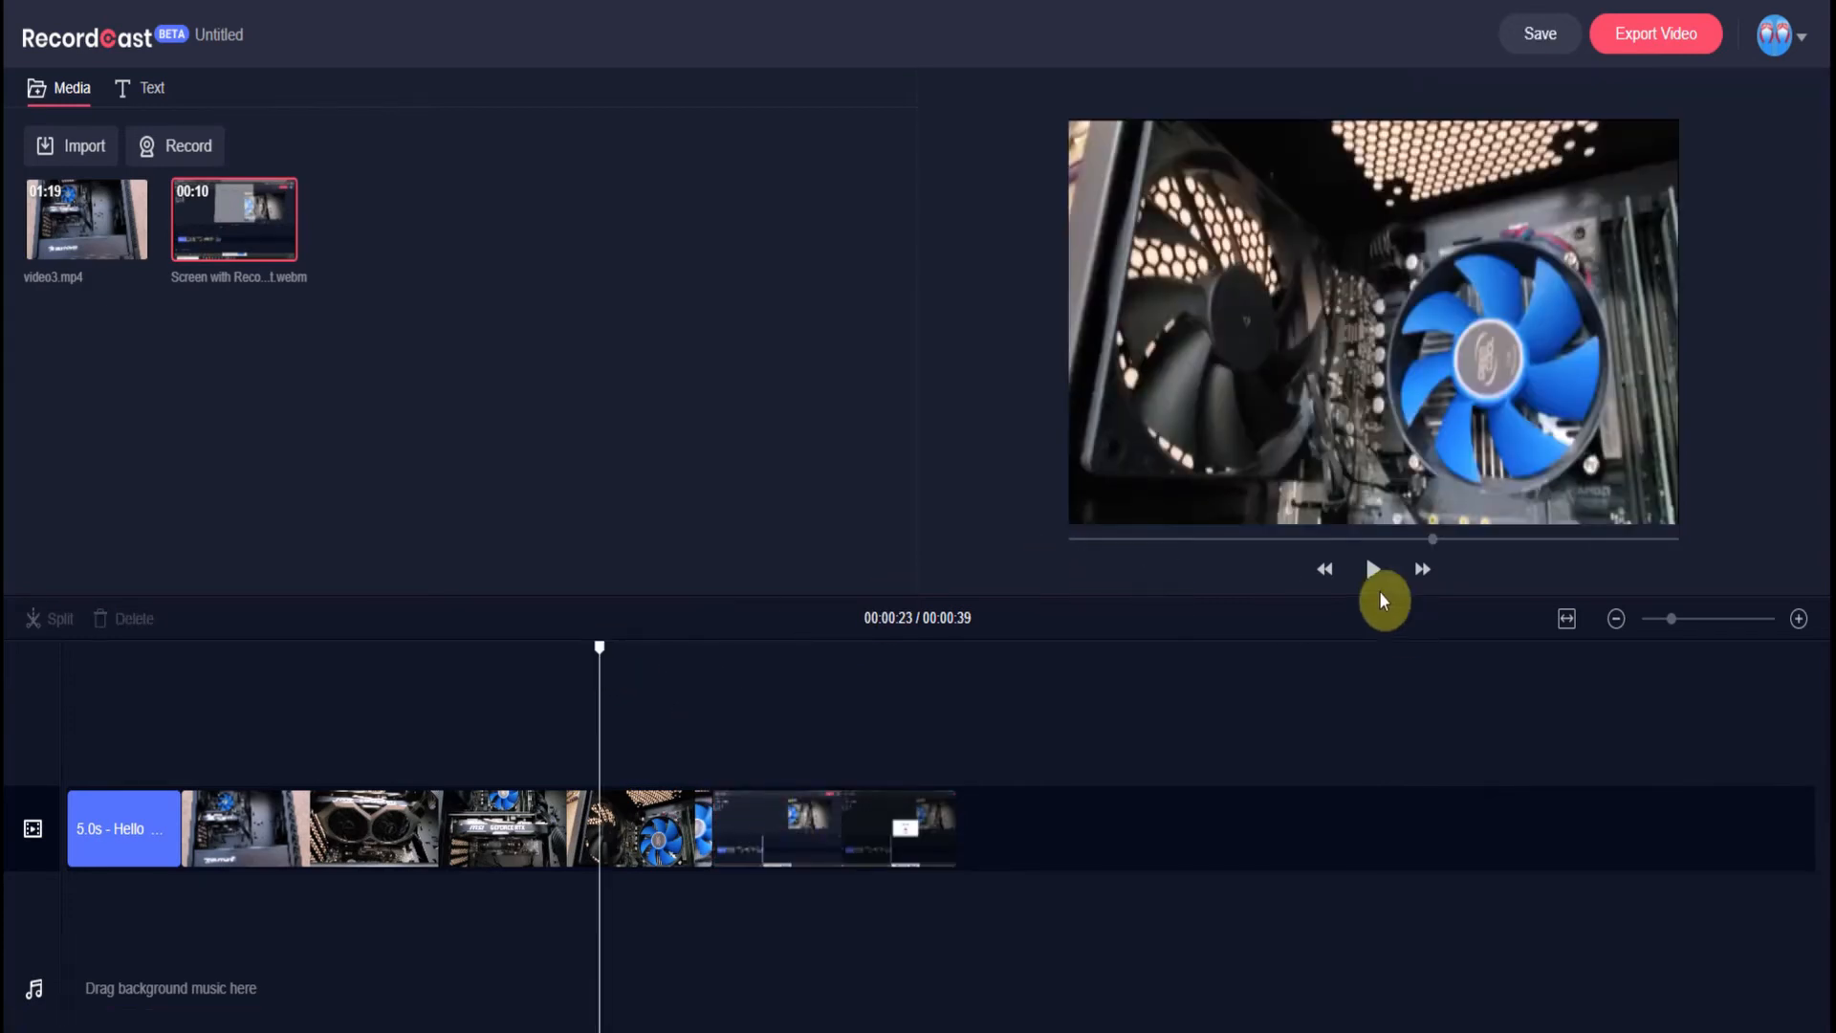
{"action": "left_click", "coordinate": [1372, 574]}
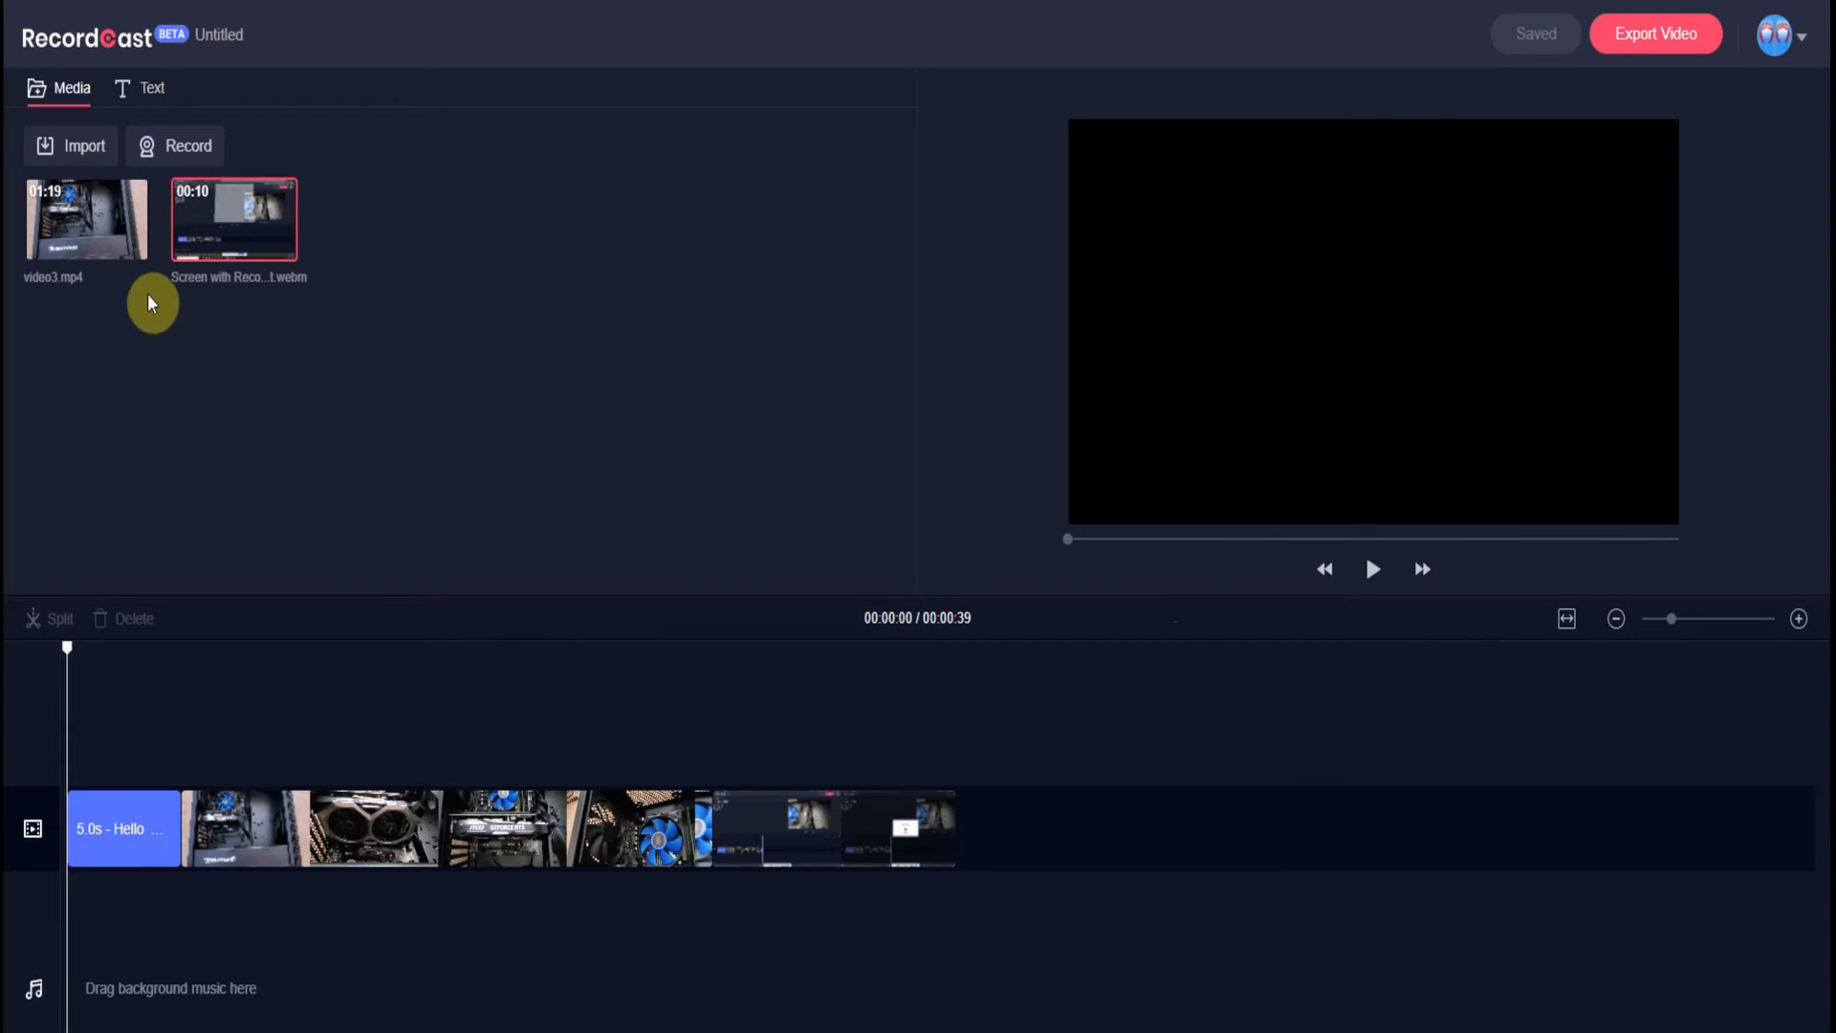
{"action": "mouse_move", "coordinate": [177, 179]}
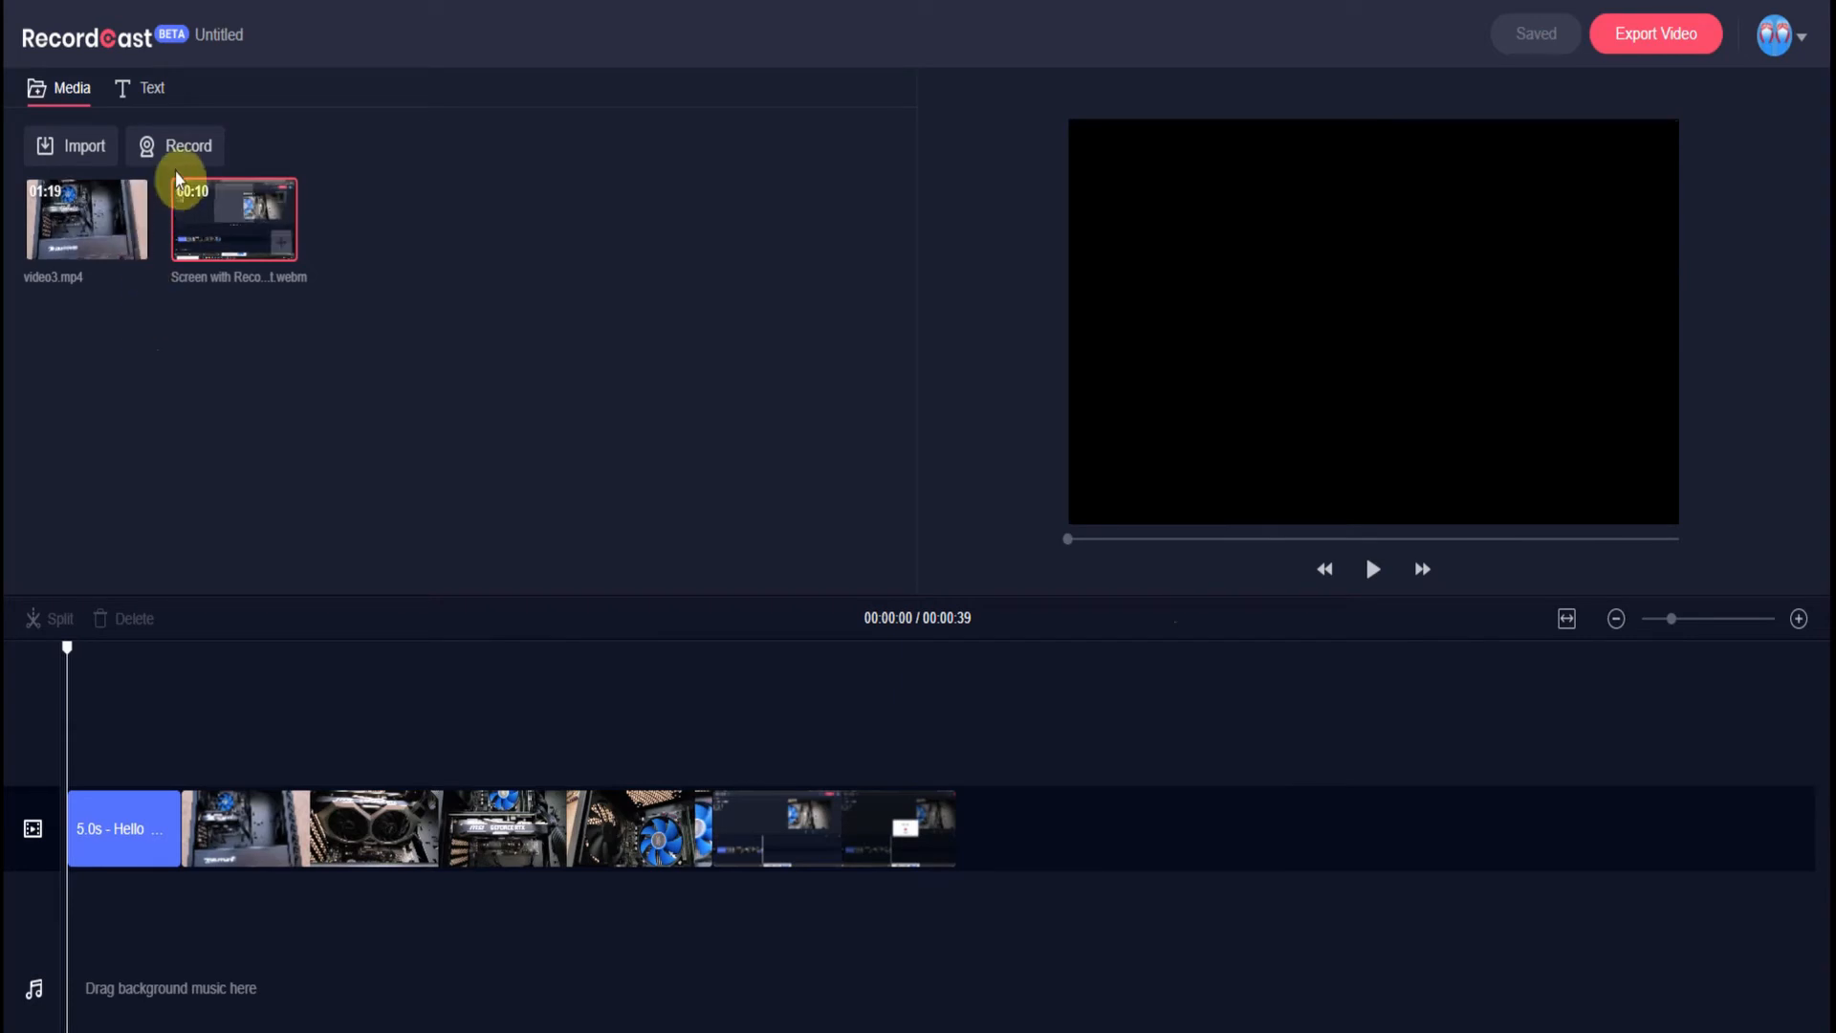
- Record Screen 2 showing the RecordCast homepage and append the recording to the timeline end
{"action": "left_click", "coordinate": [165, 148]}
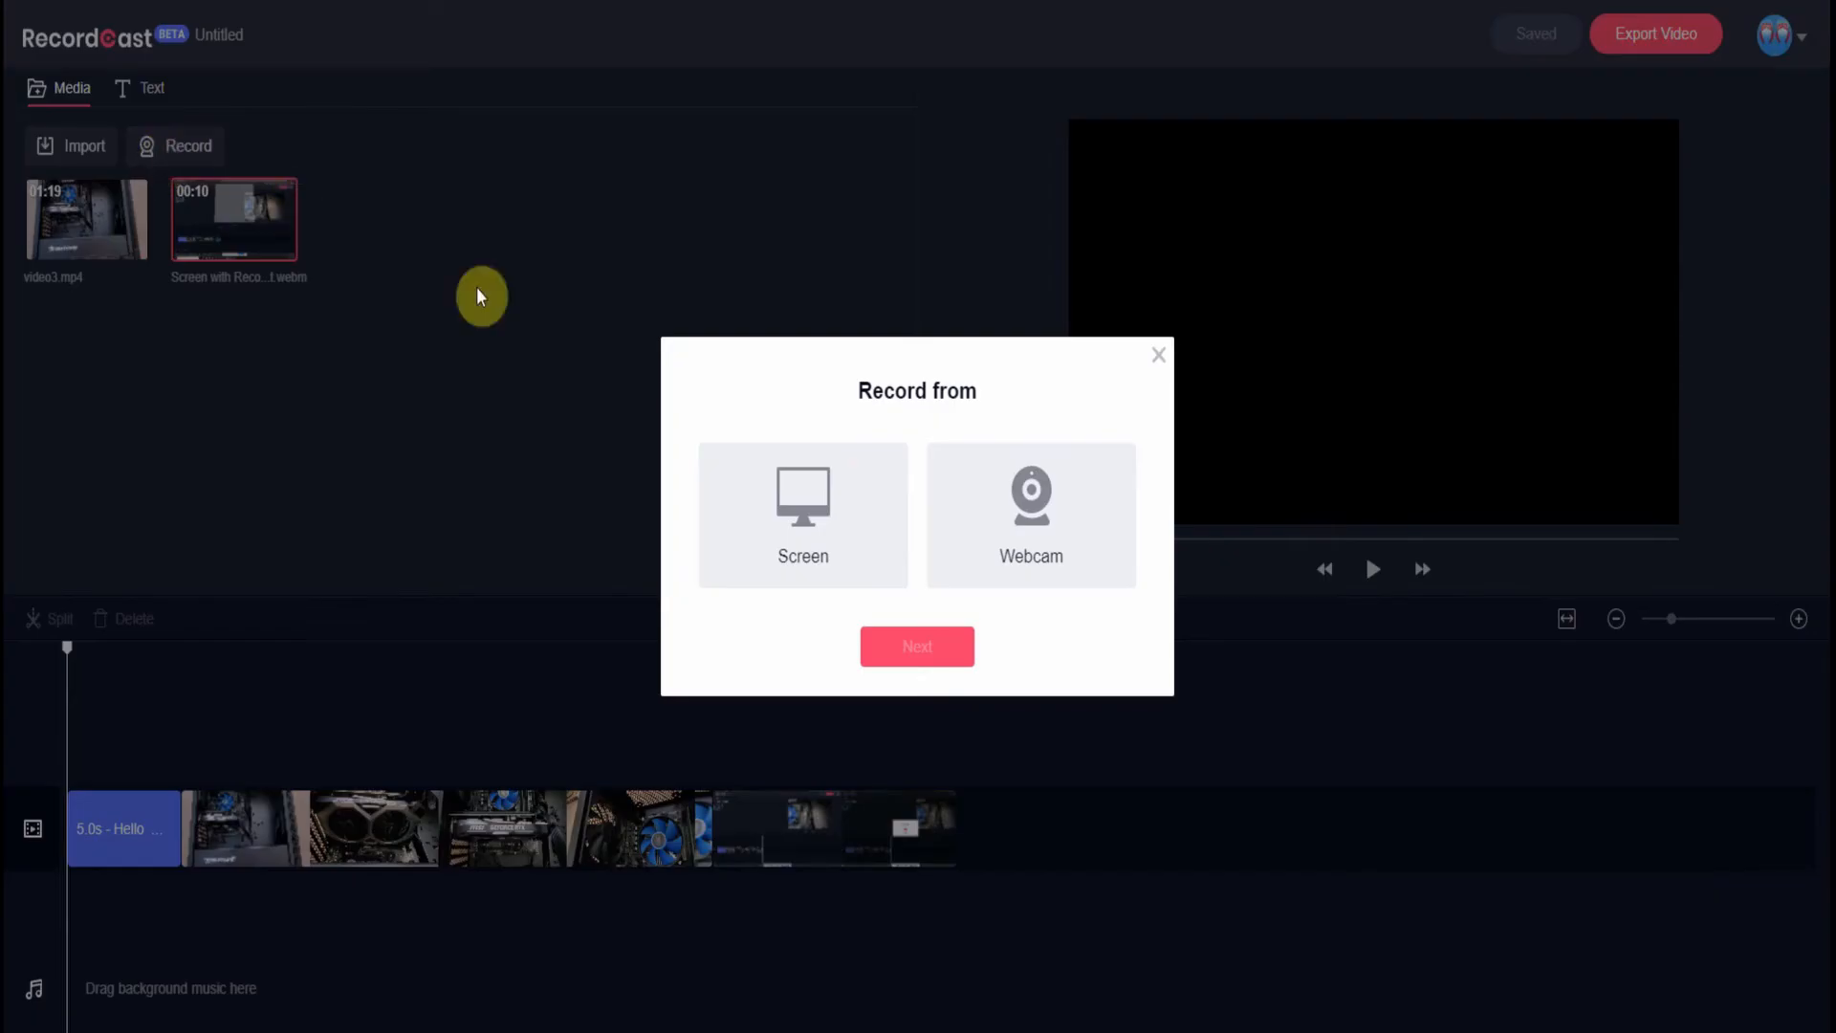
{"action": "left_click", "coordinate": [824, 543]}
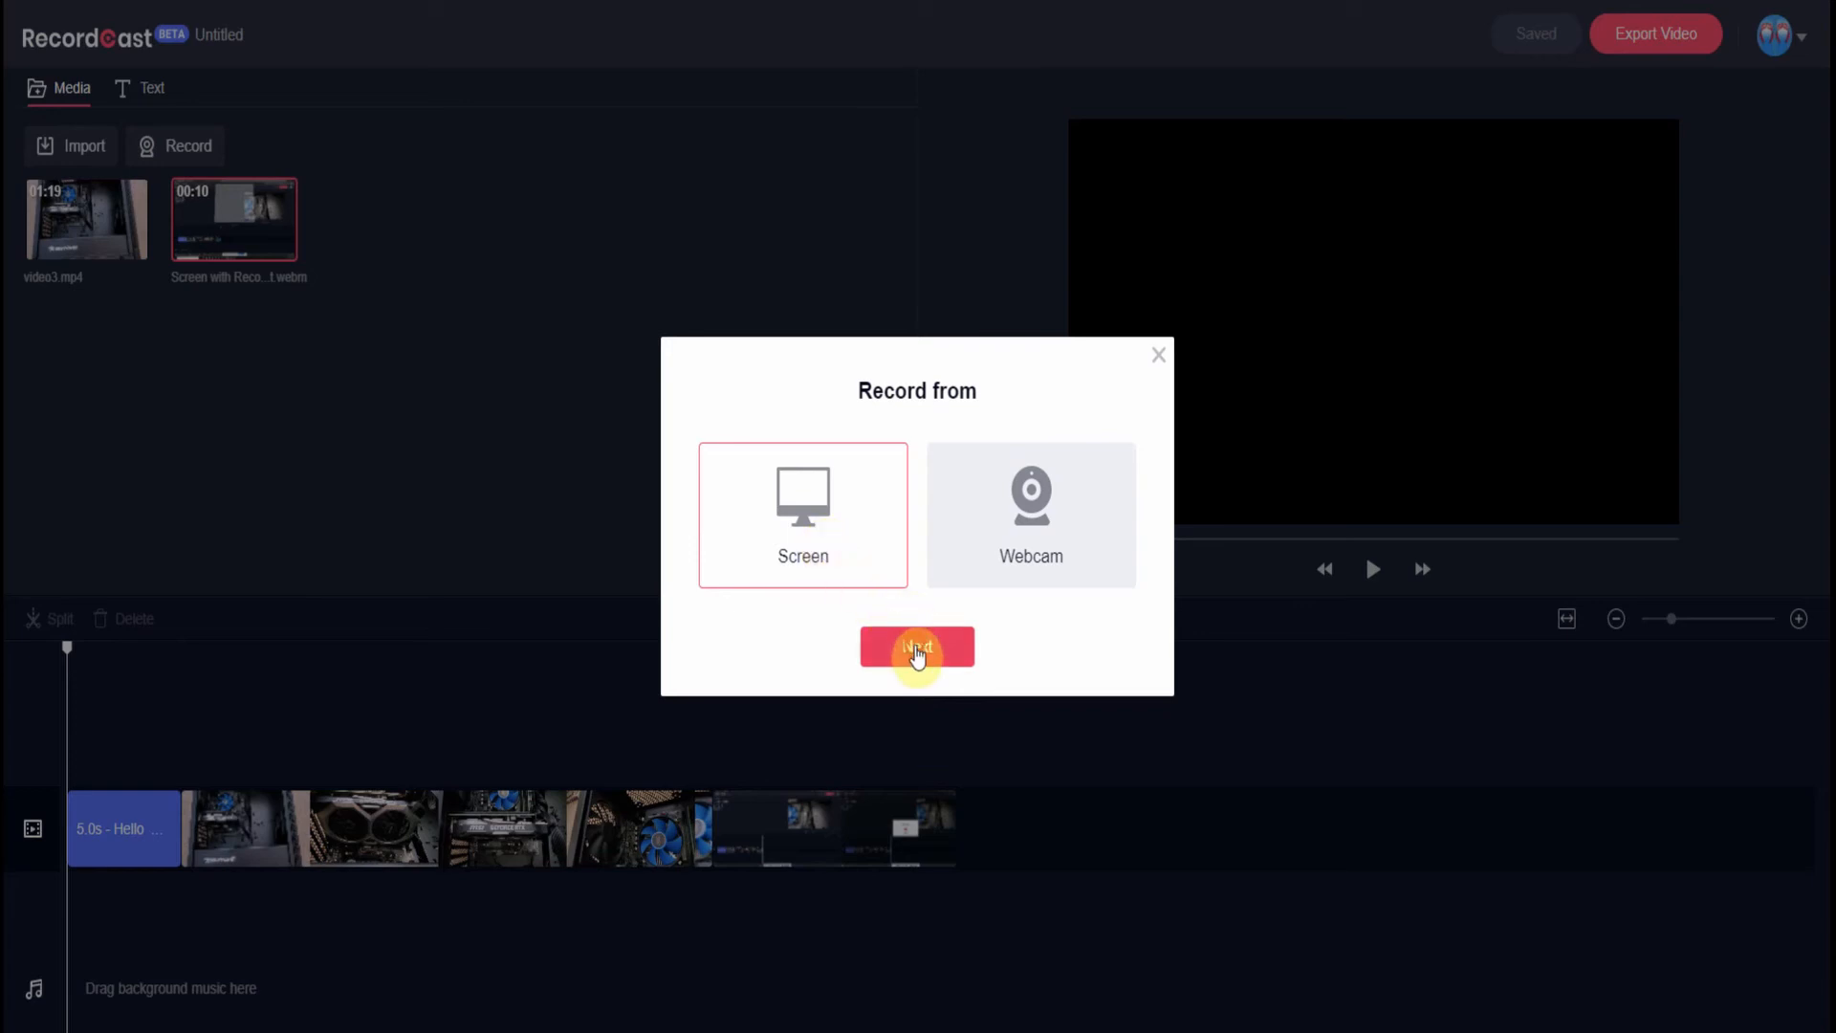
{"action": "left_click", "coordinate": [916, 648]}
{"action": "left_click", "coordinate": [1013, 226]}
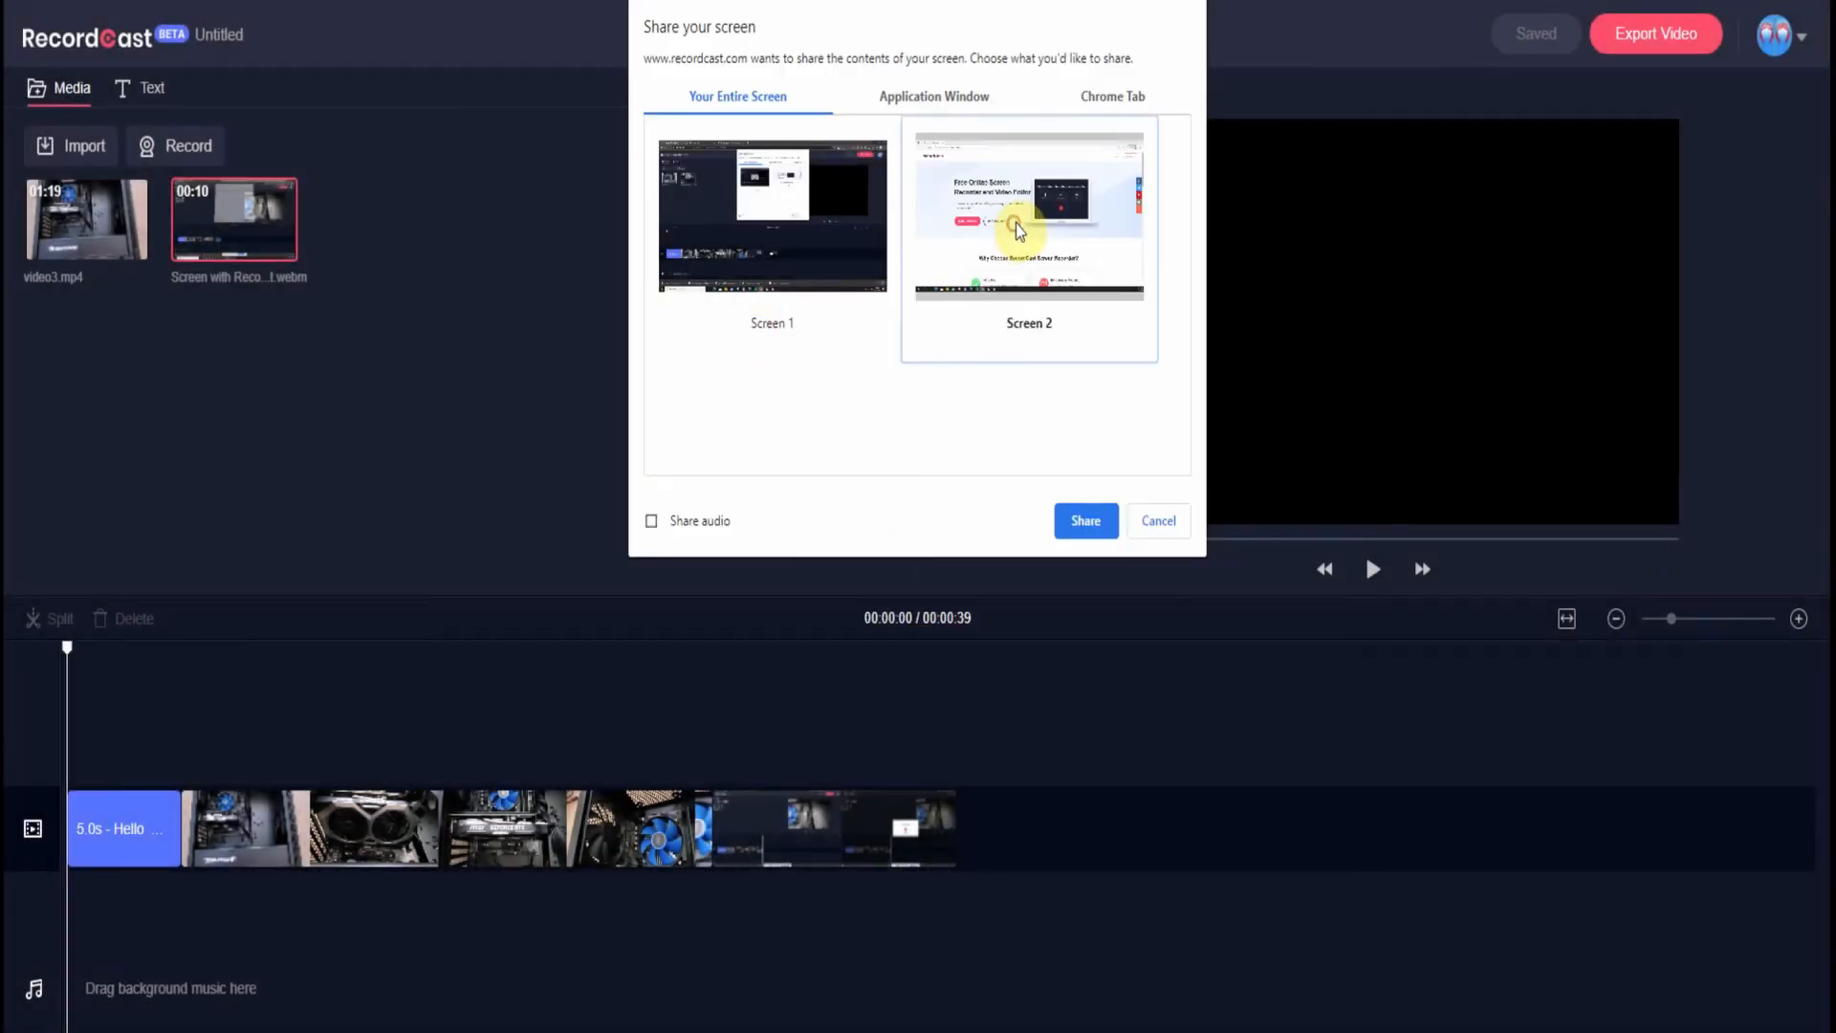
{"action": "left_click", "coordinate": [1088, 521]}
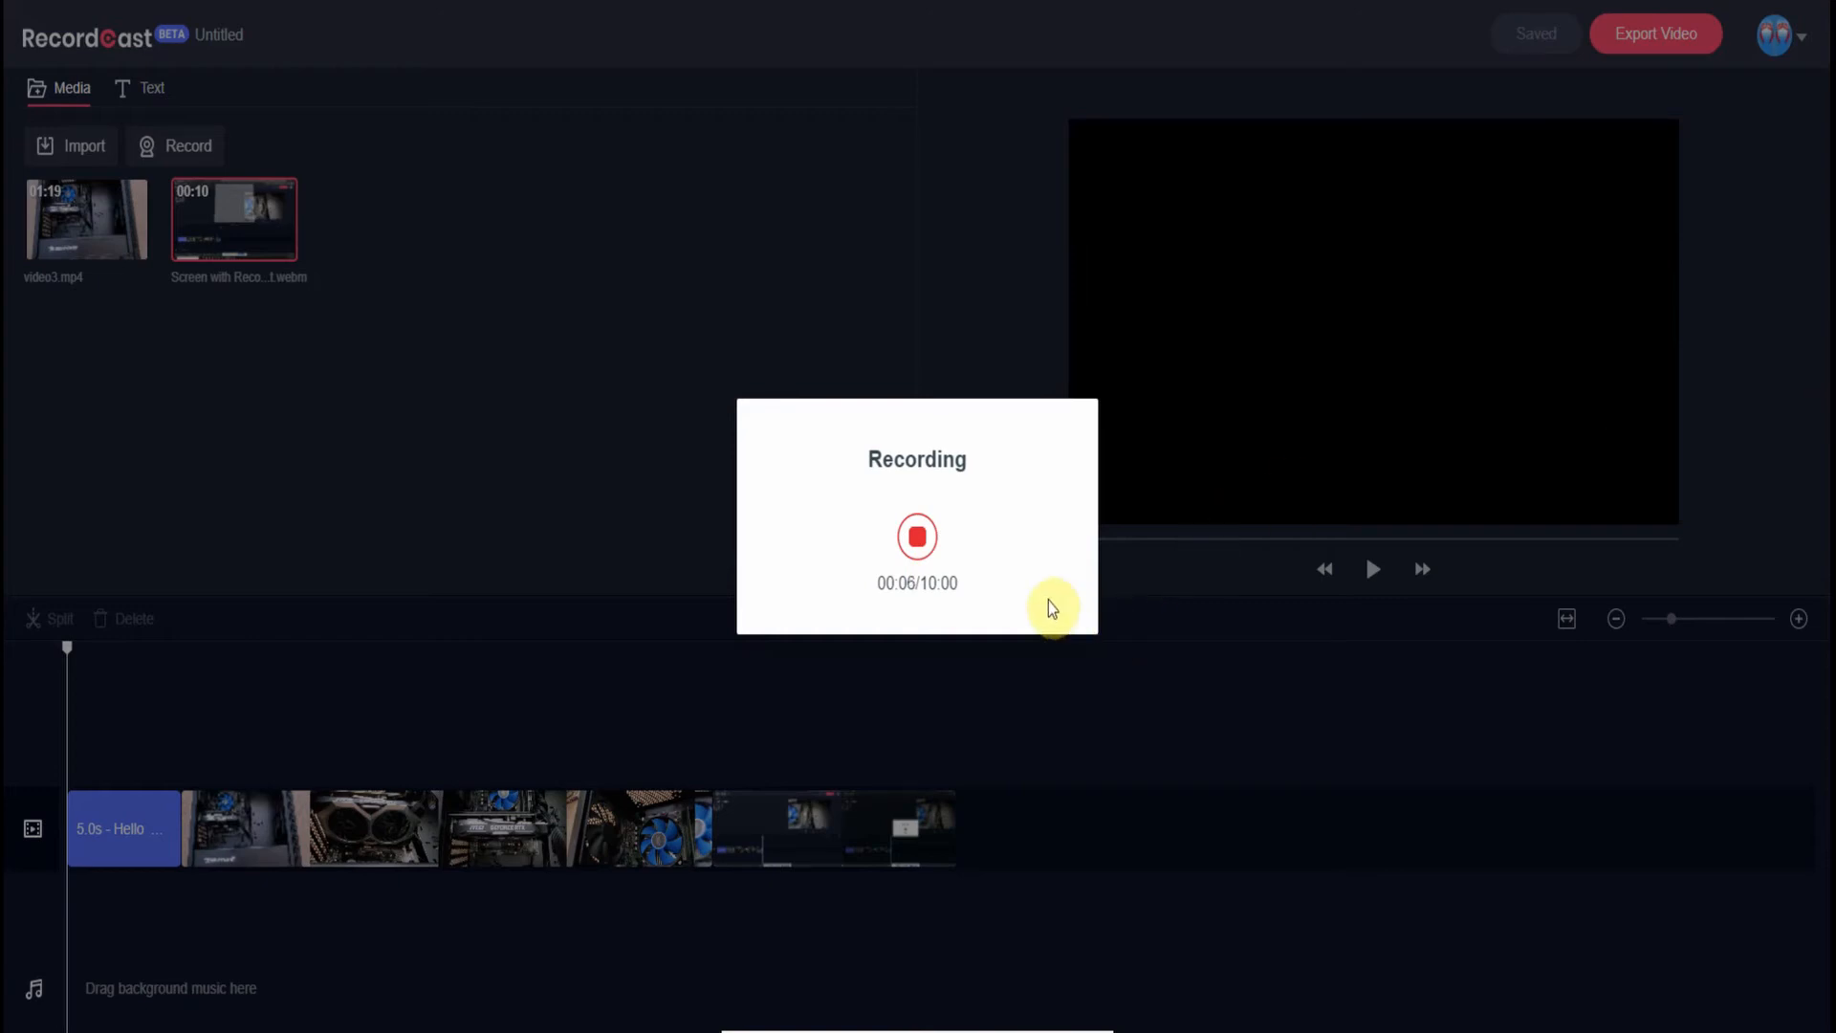
{"action": "left_click", "coordinate": [916, 535]}
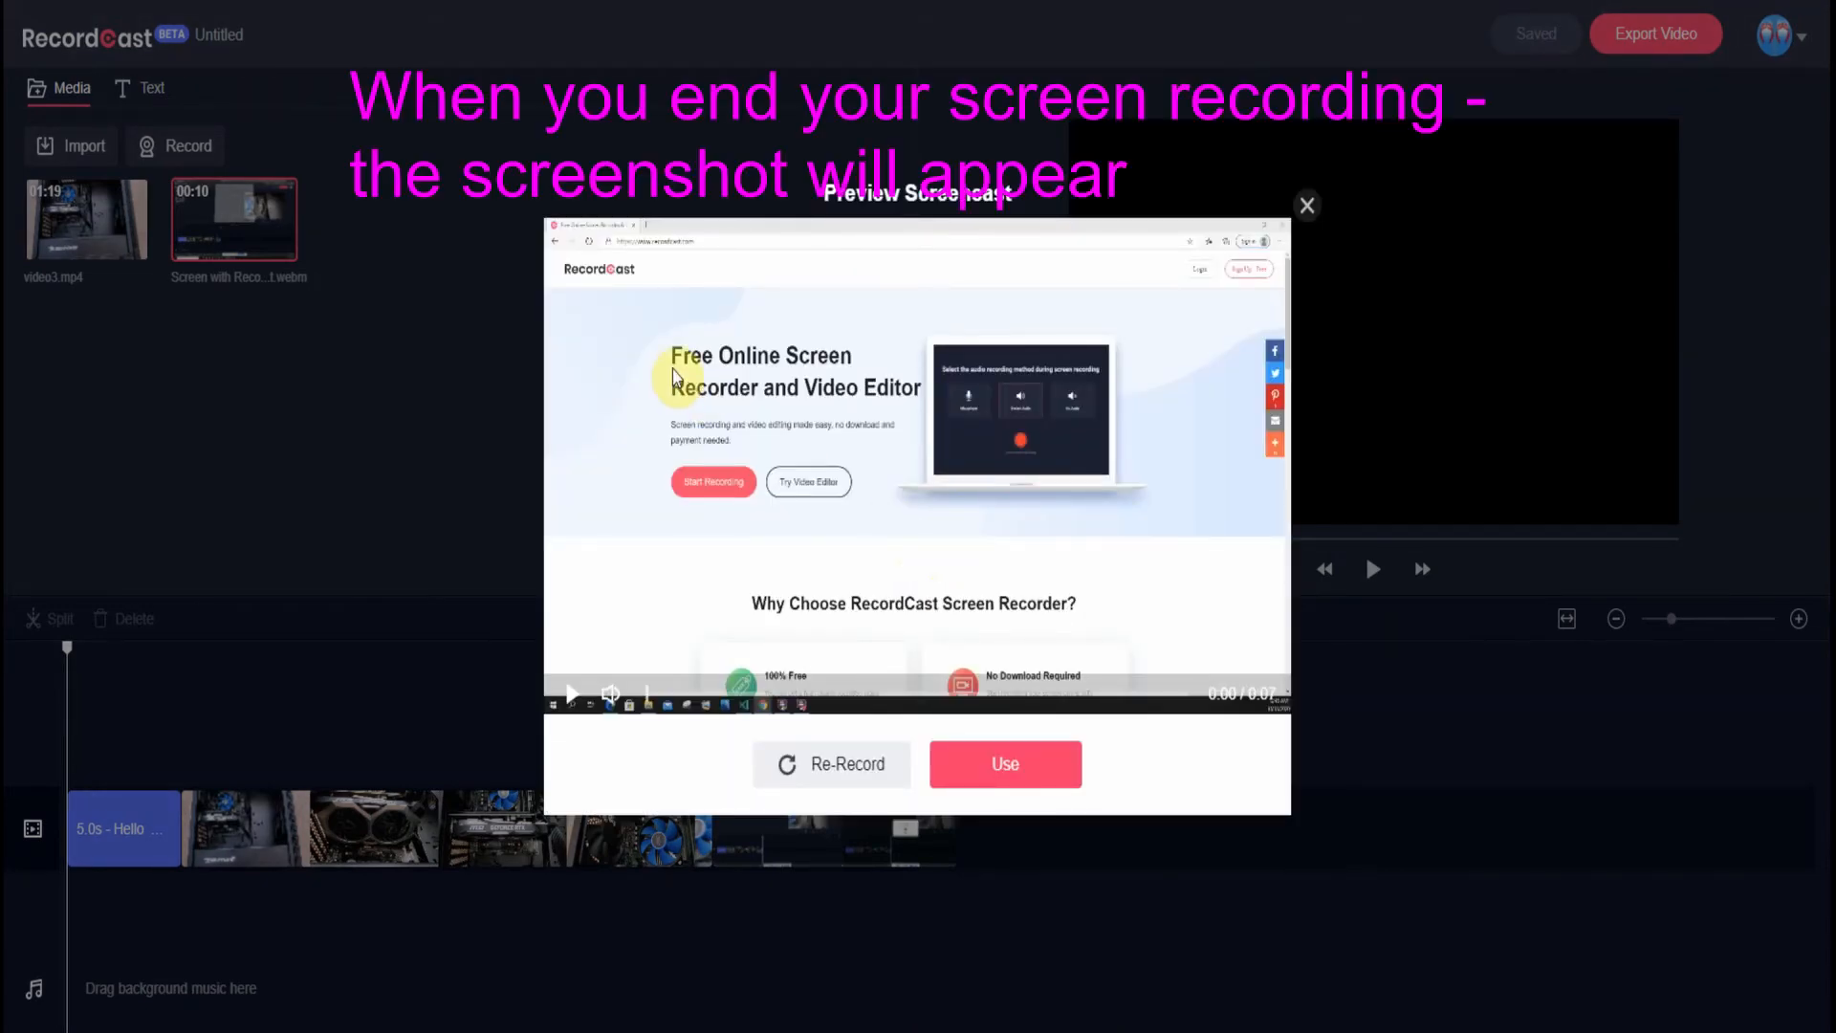
{"action": "left_click", "coordinate": [1017, 766]}
{"action": "left_click_drag", "start_coordinate": [405, 238], "coordinate": [1066, 846]}
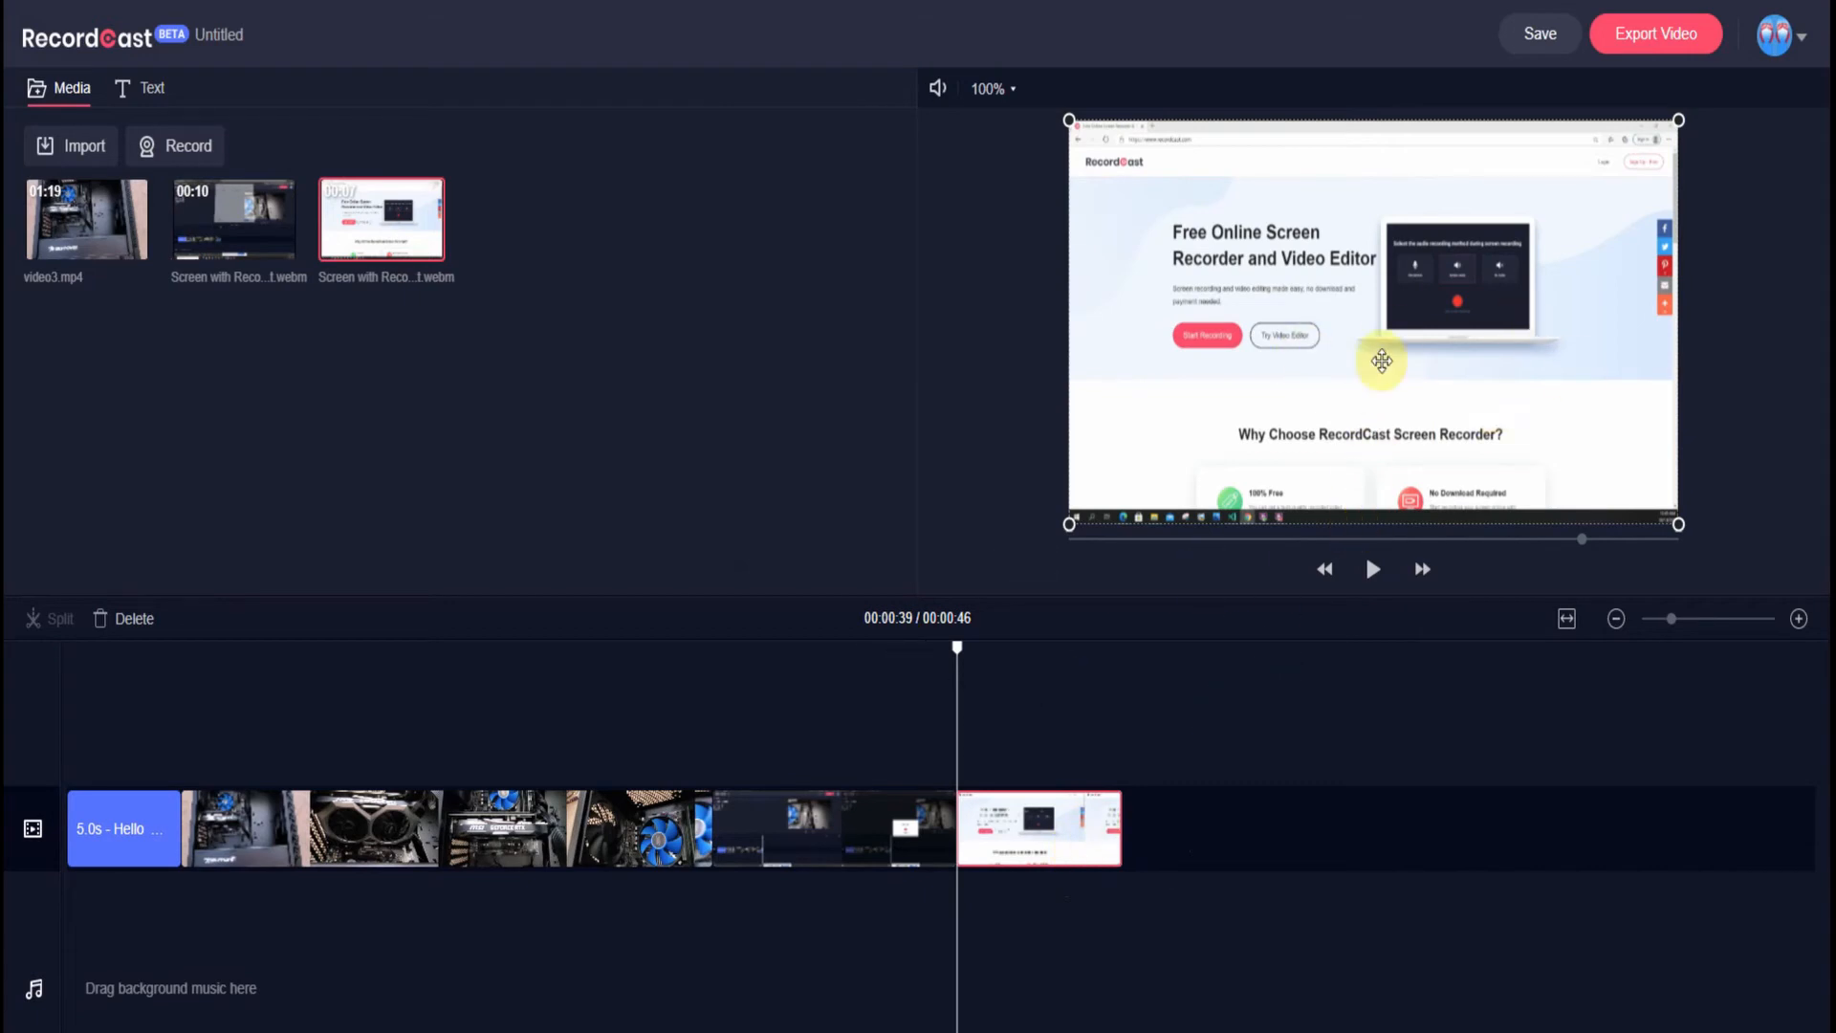
- Preview from 00:00:31, then delete the older 10-second screen-recording clip from the timeline
{"action": "left_click", "coordinate": [781, 651]}
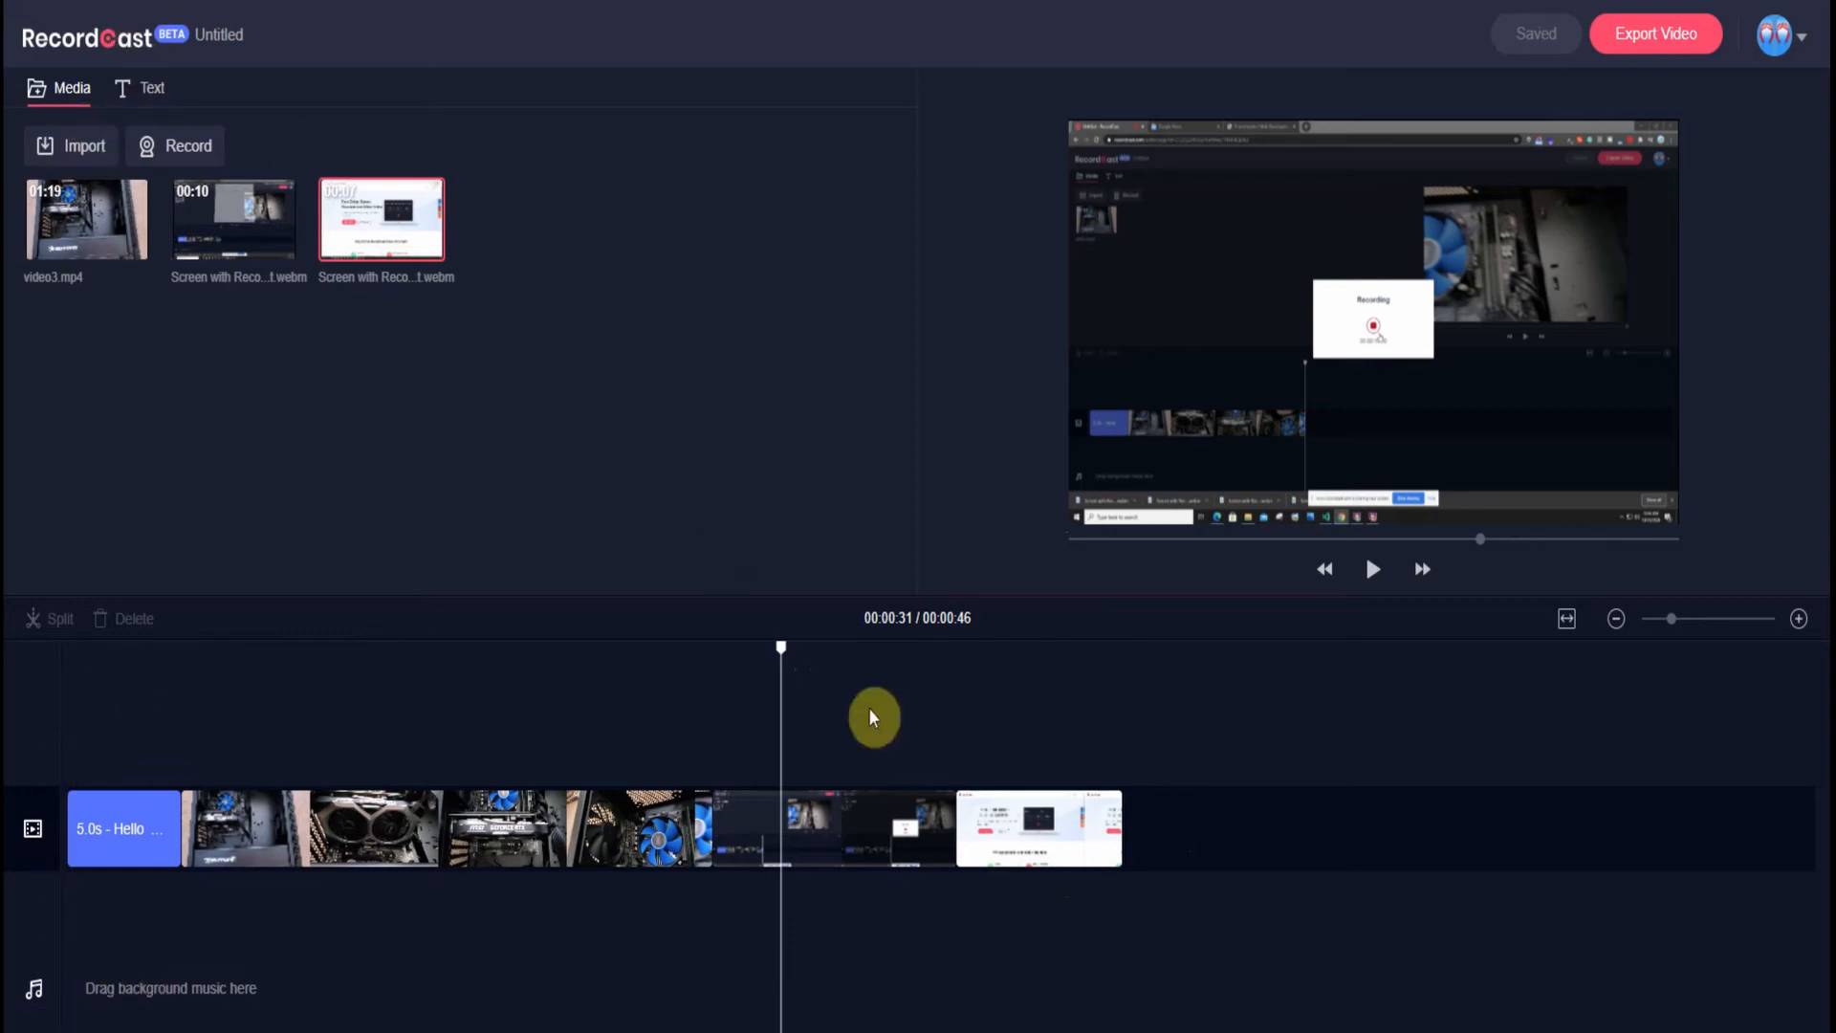
{"action": "left_click", "coordinate": [1373, 574]}
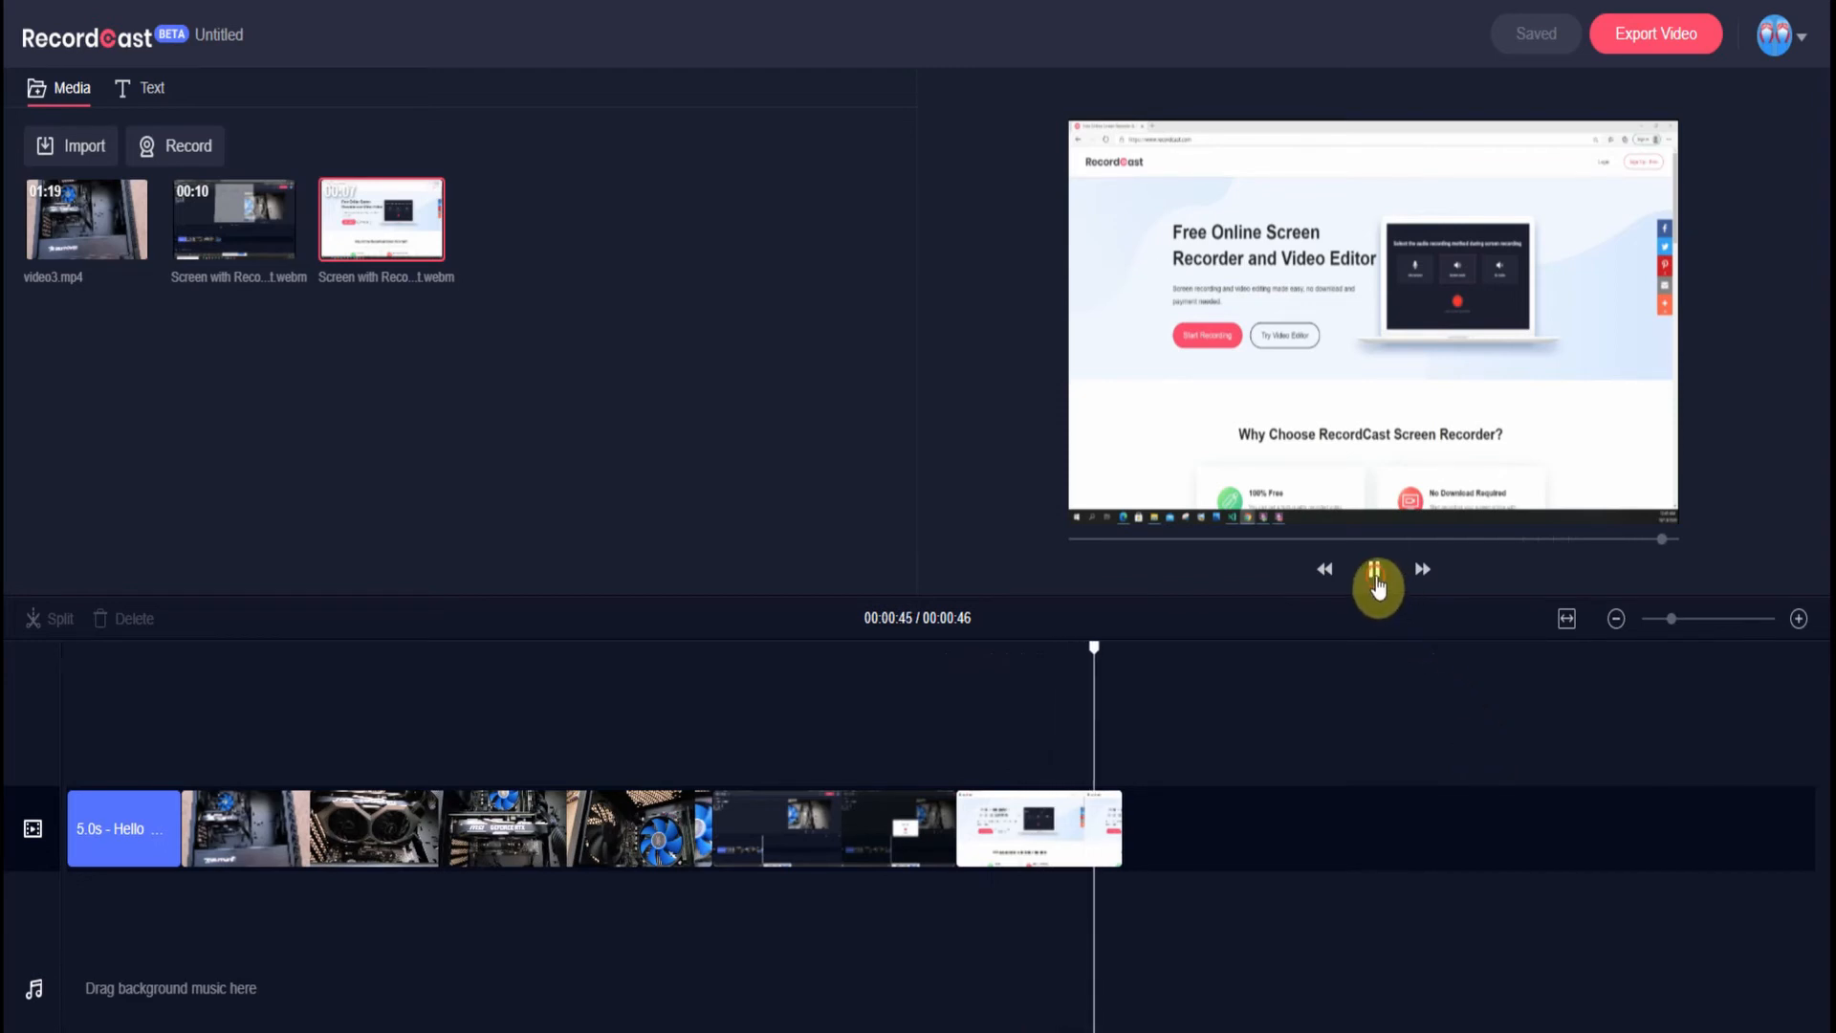
{"action": "left_click", "coordinate": [814, 828]}
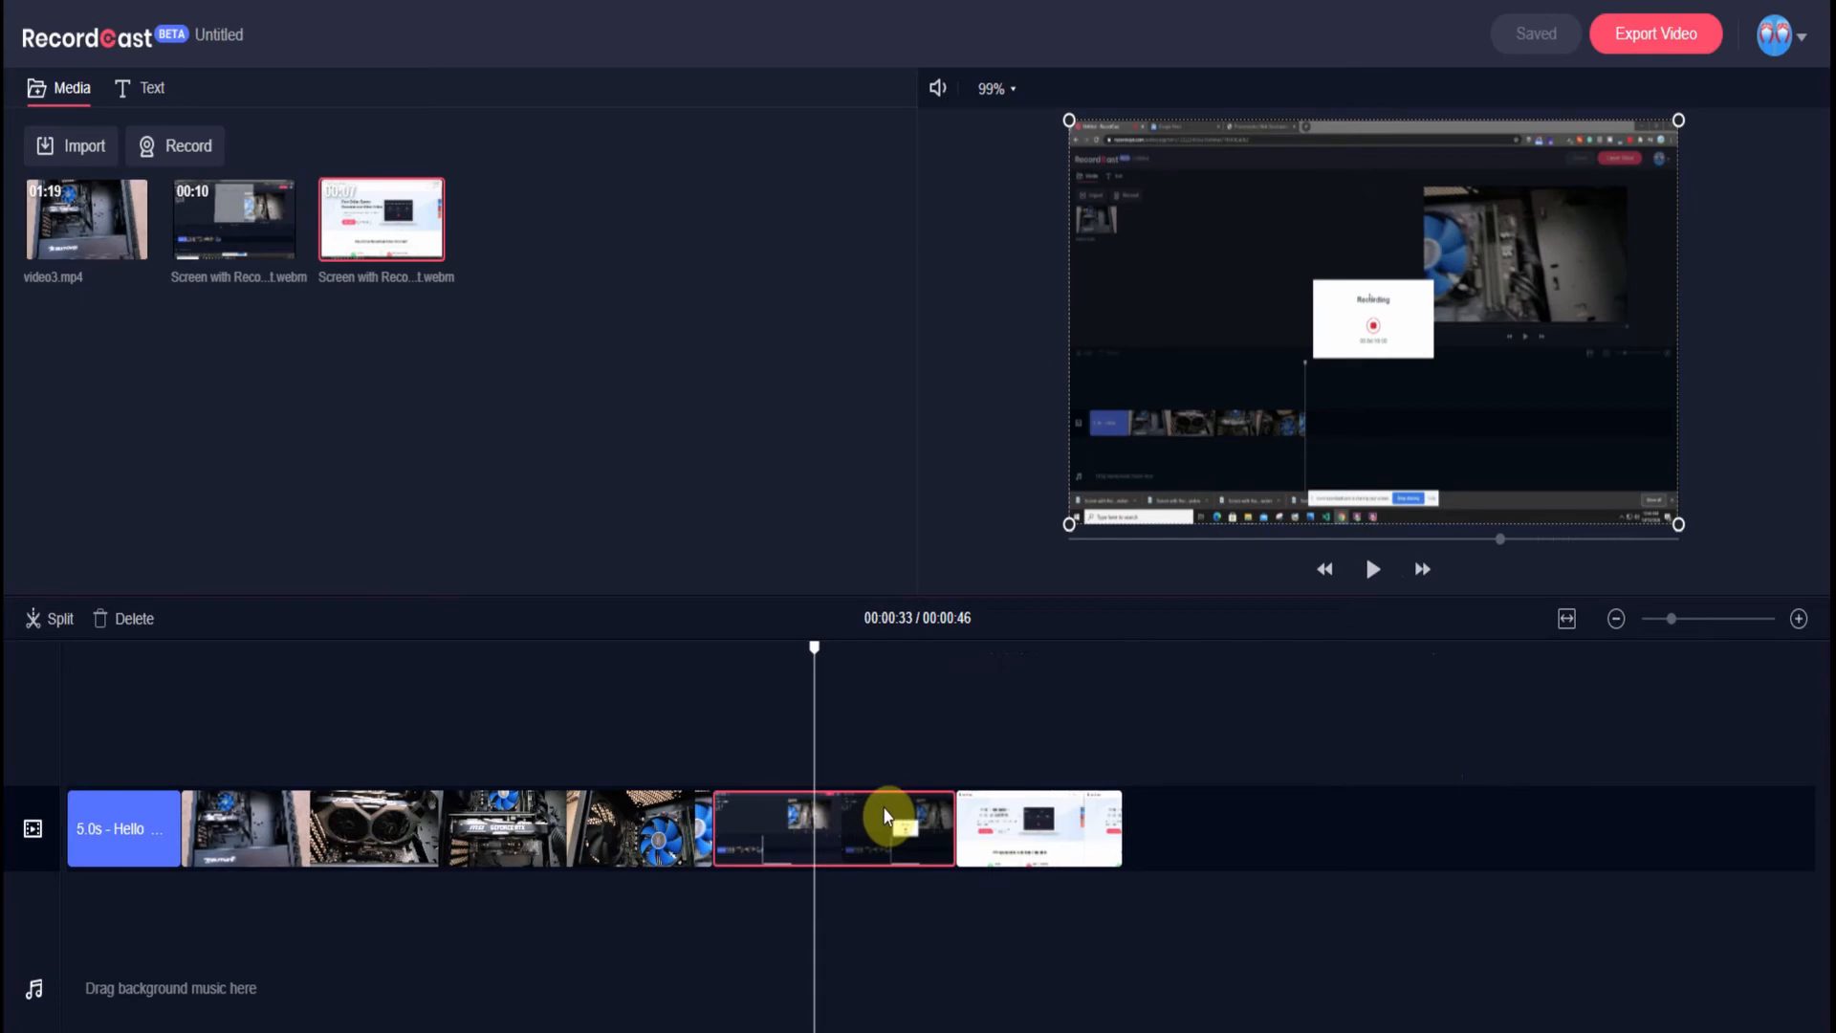
{"action": "left_click", "coordinate": [134, 620]}
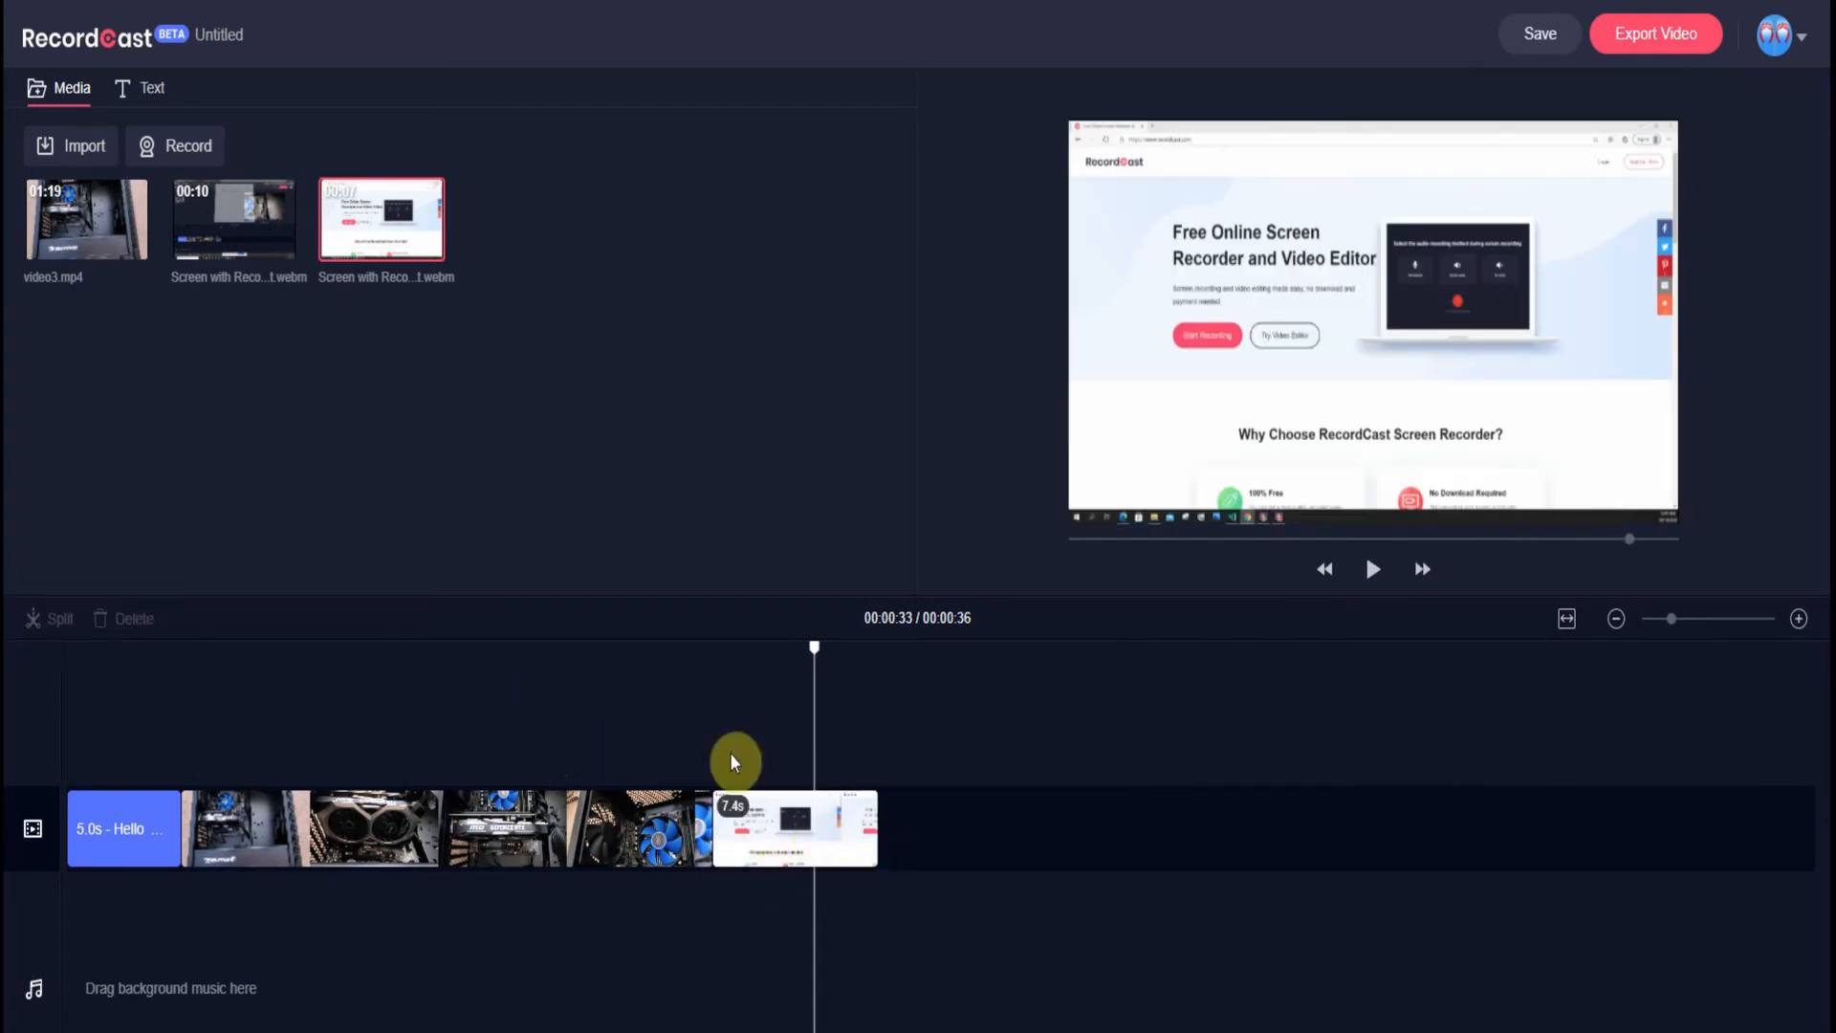
- Delete the 00:10 recording file from the media library
{"action": "left_click", "coordinate": [271, 237]}
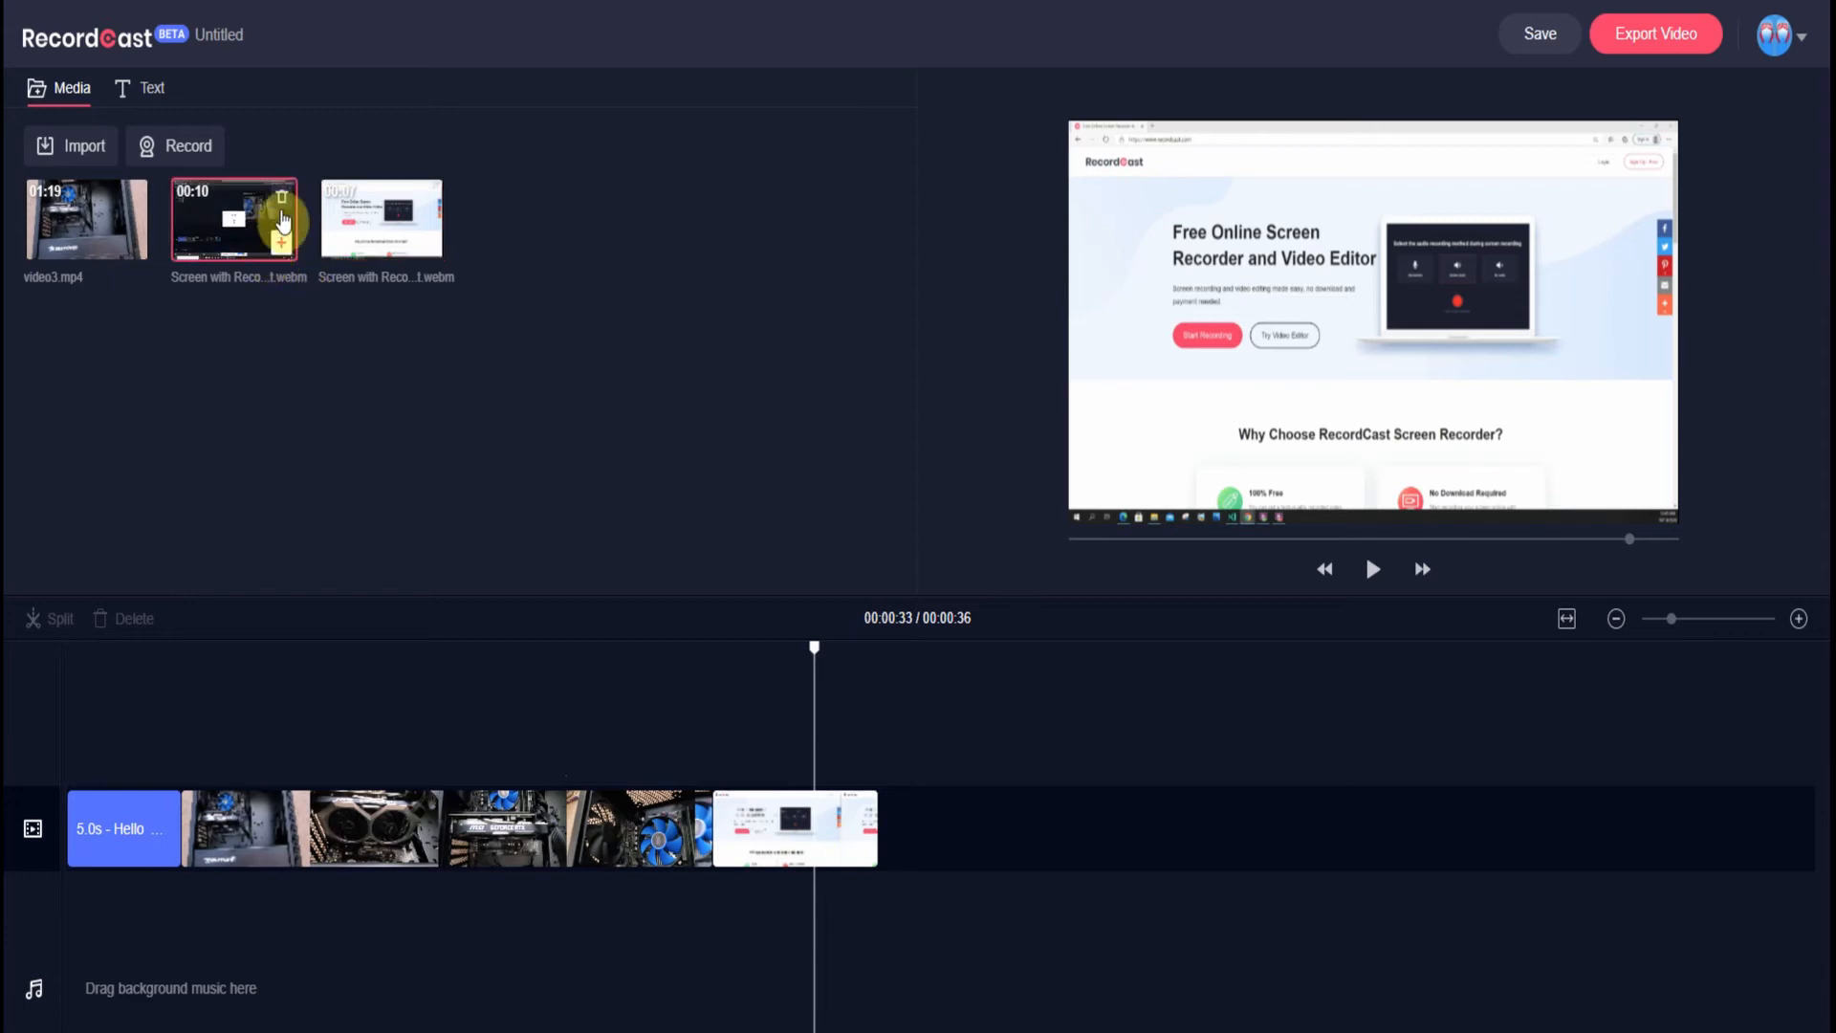
{"action": "left_click", "coordinate": [282, 203]}
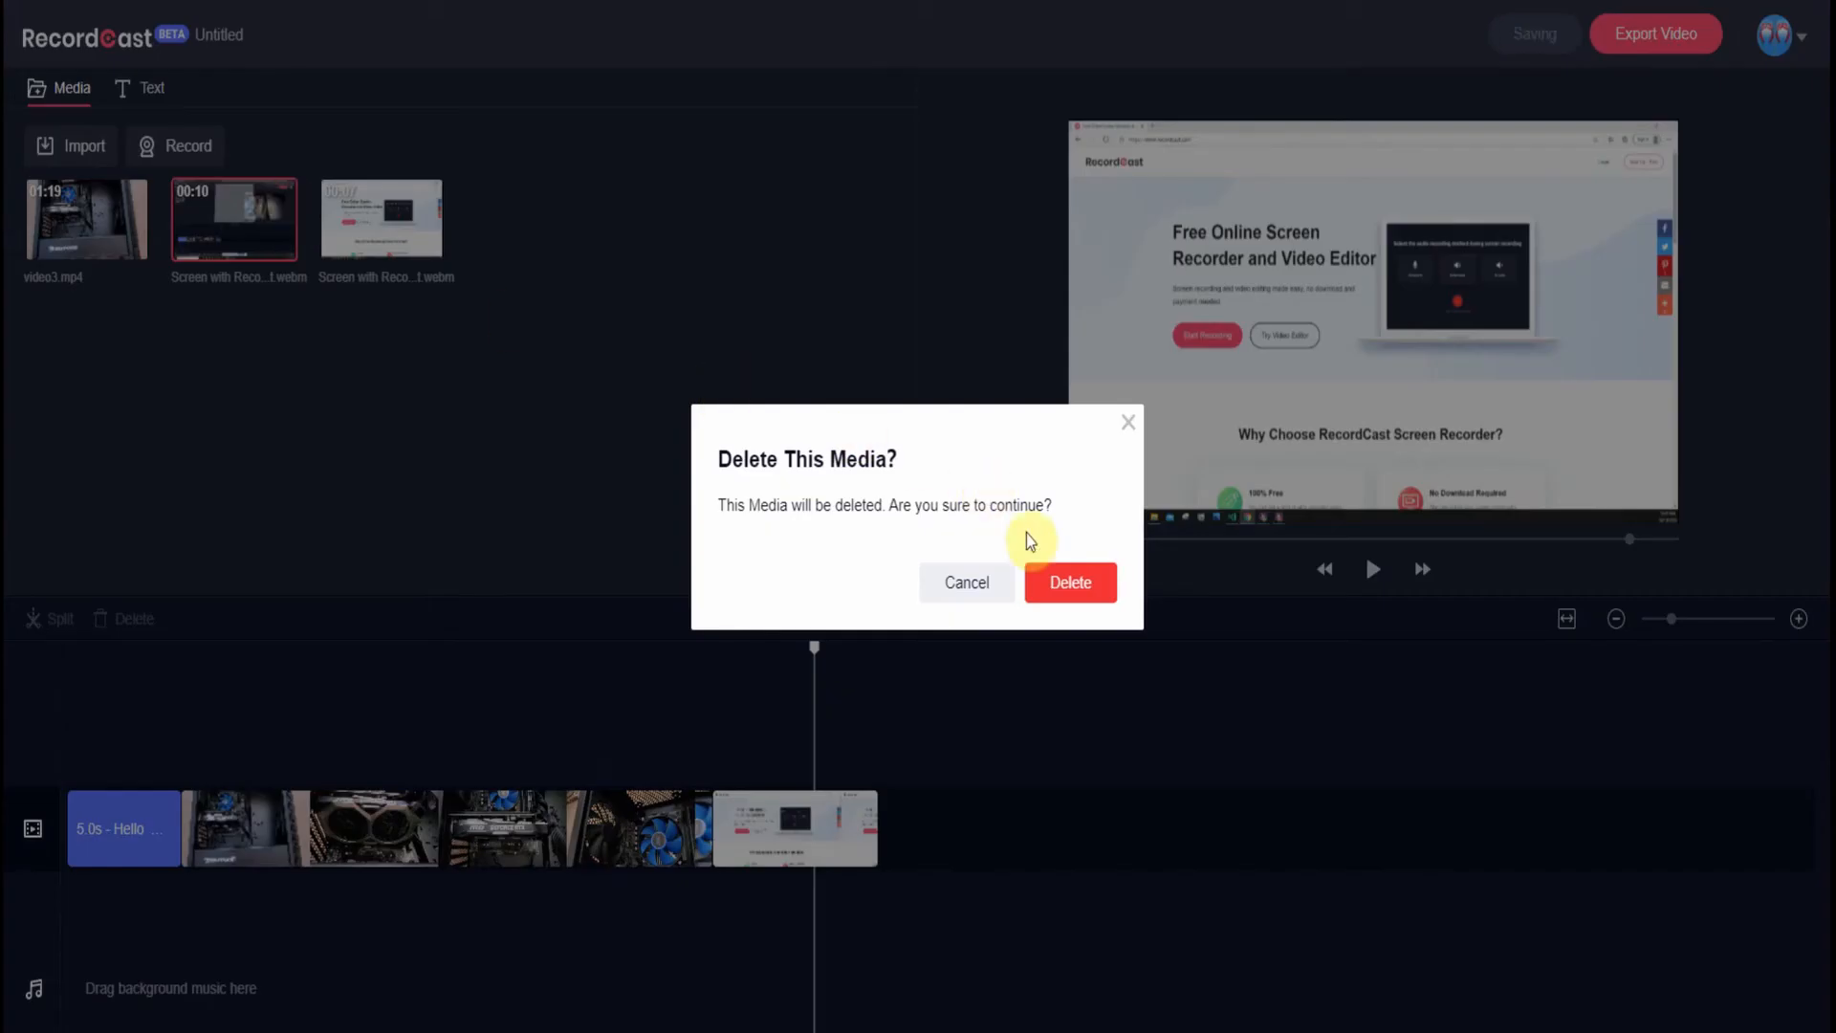
{"action": "left_click", "coordinate": [1070, 581]}
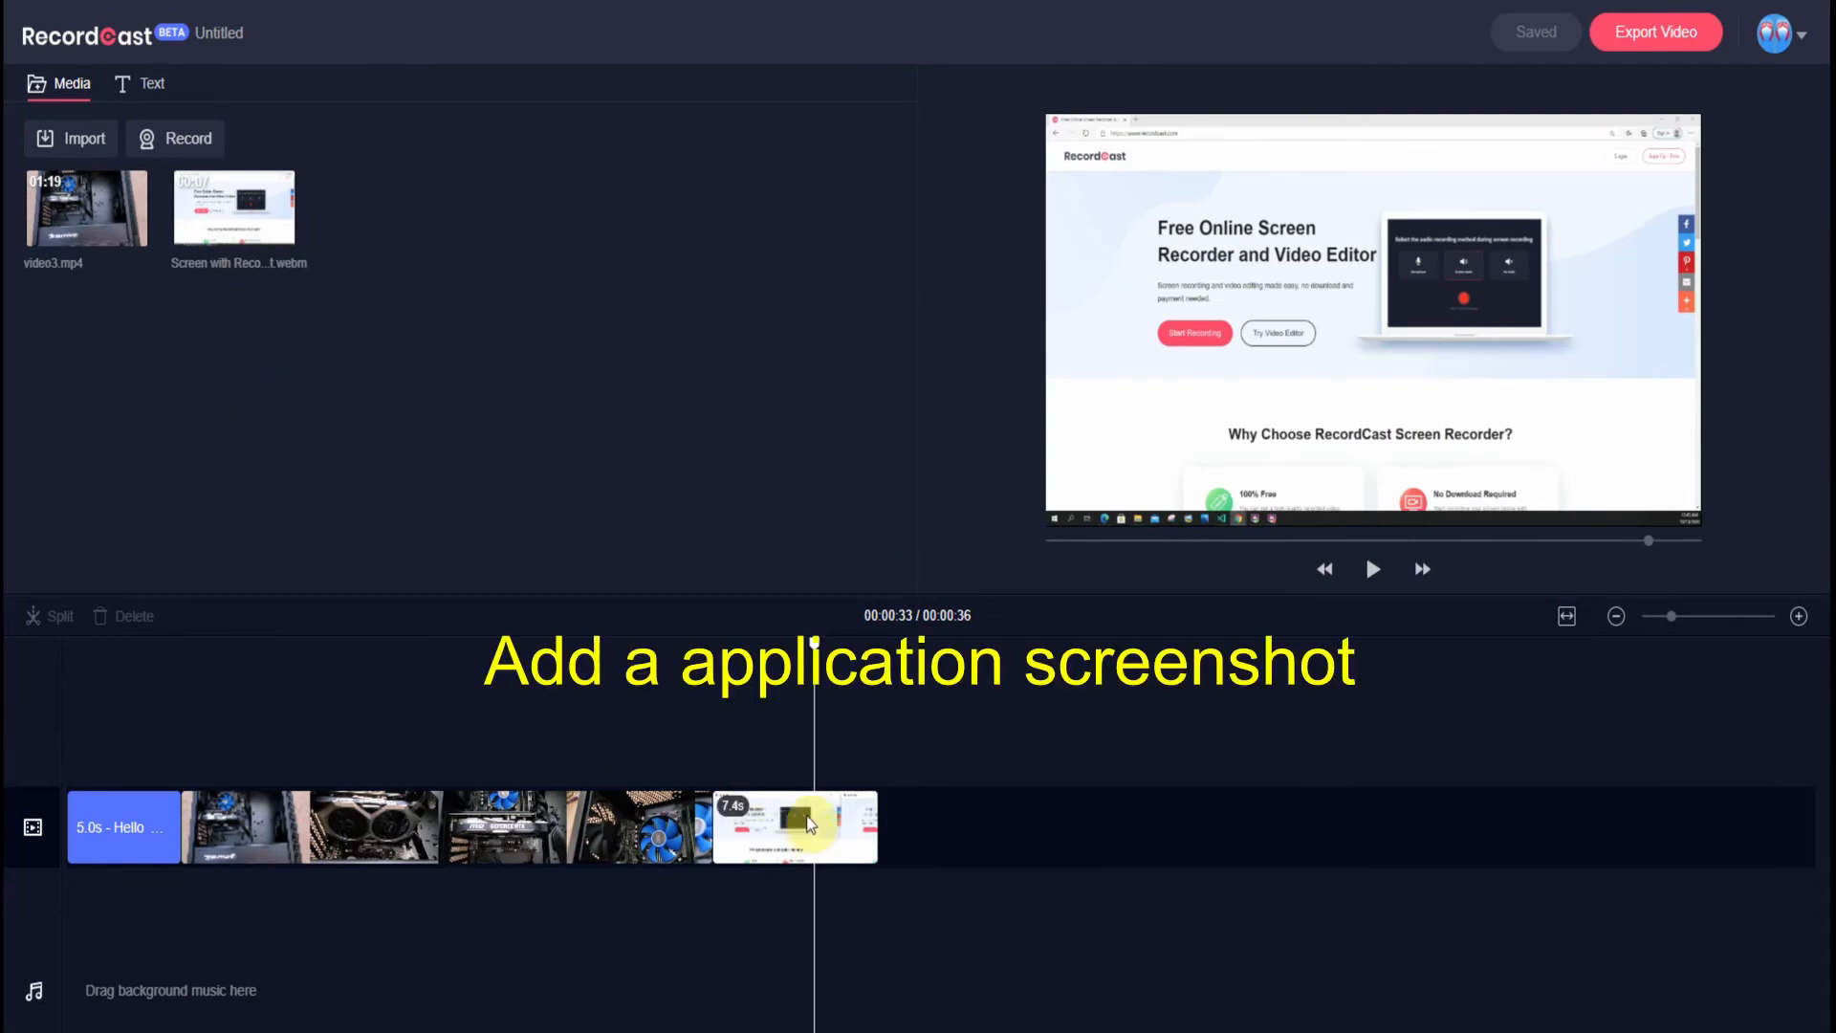
- Record a 13-second screencast of the Visual Studio index.html window
{"action": "left_click", "coordinate": [181, 143]}
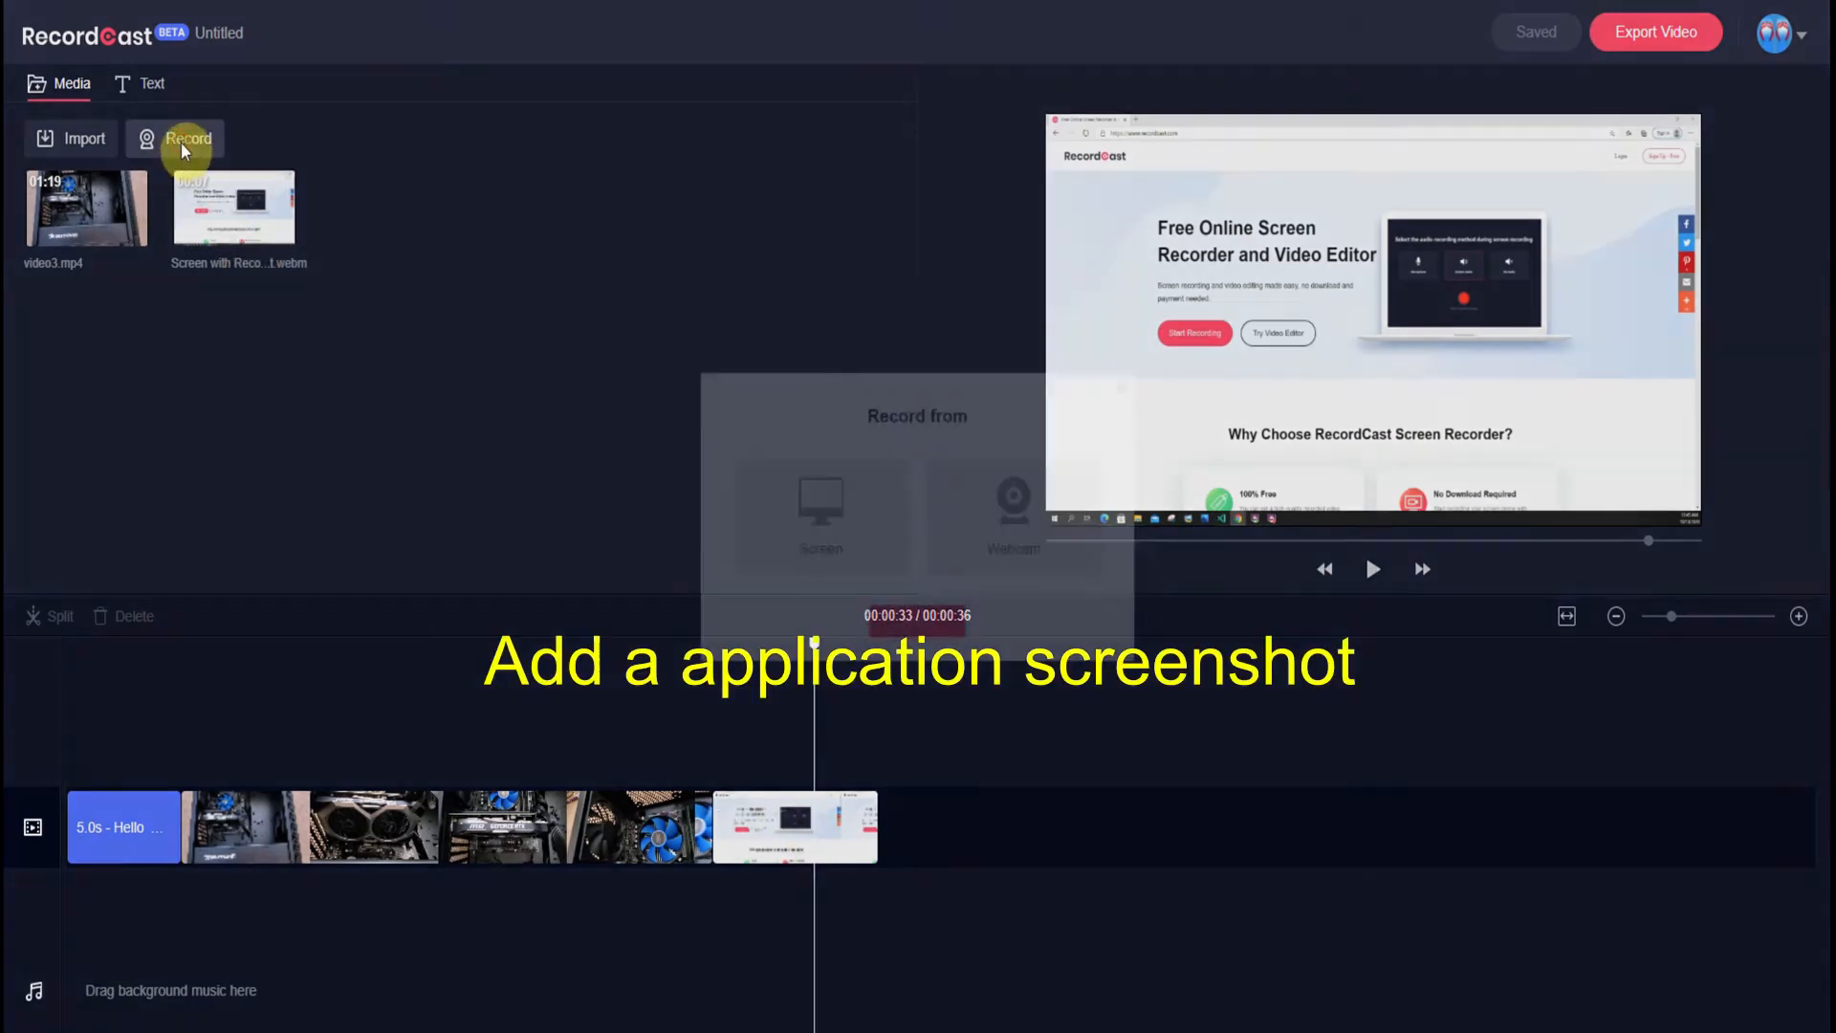
{"action": "left_click", "coordinate": [790, 512]}
{"action": "left_click", "coordinate": [916, 650]}
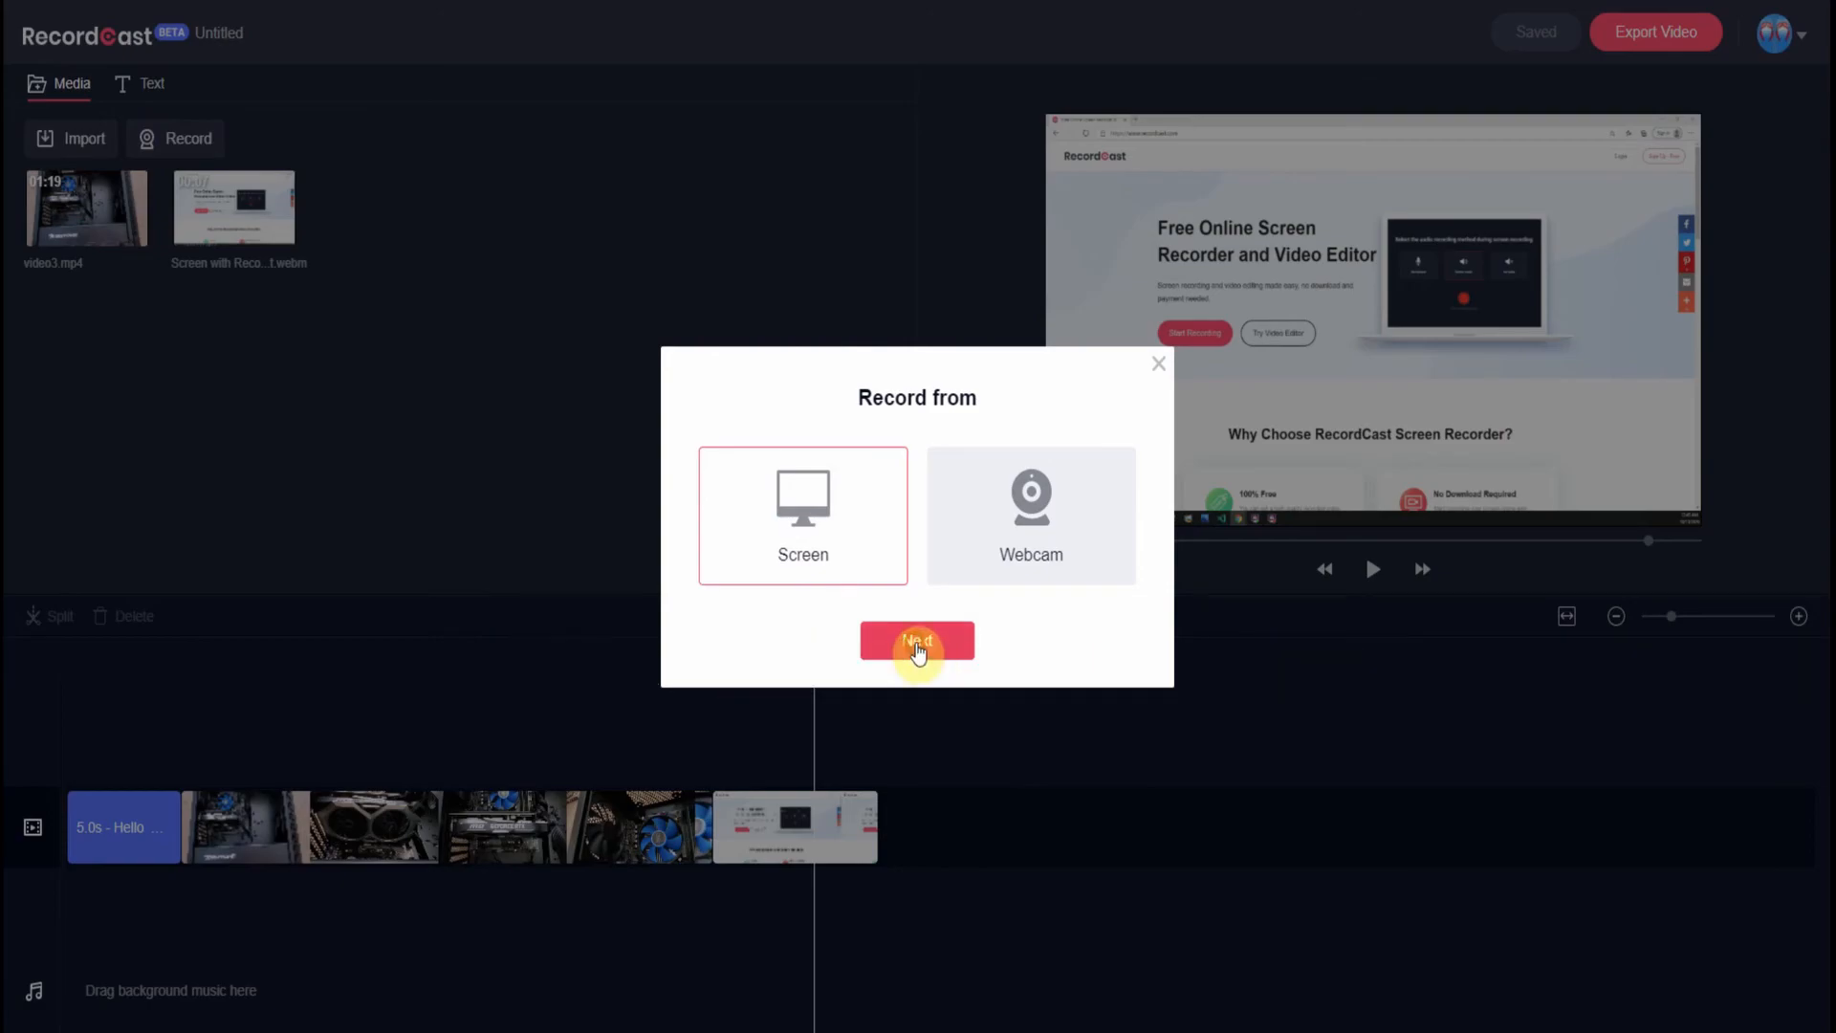
{"action": "left_click", "coordinate": [969, 95]}
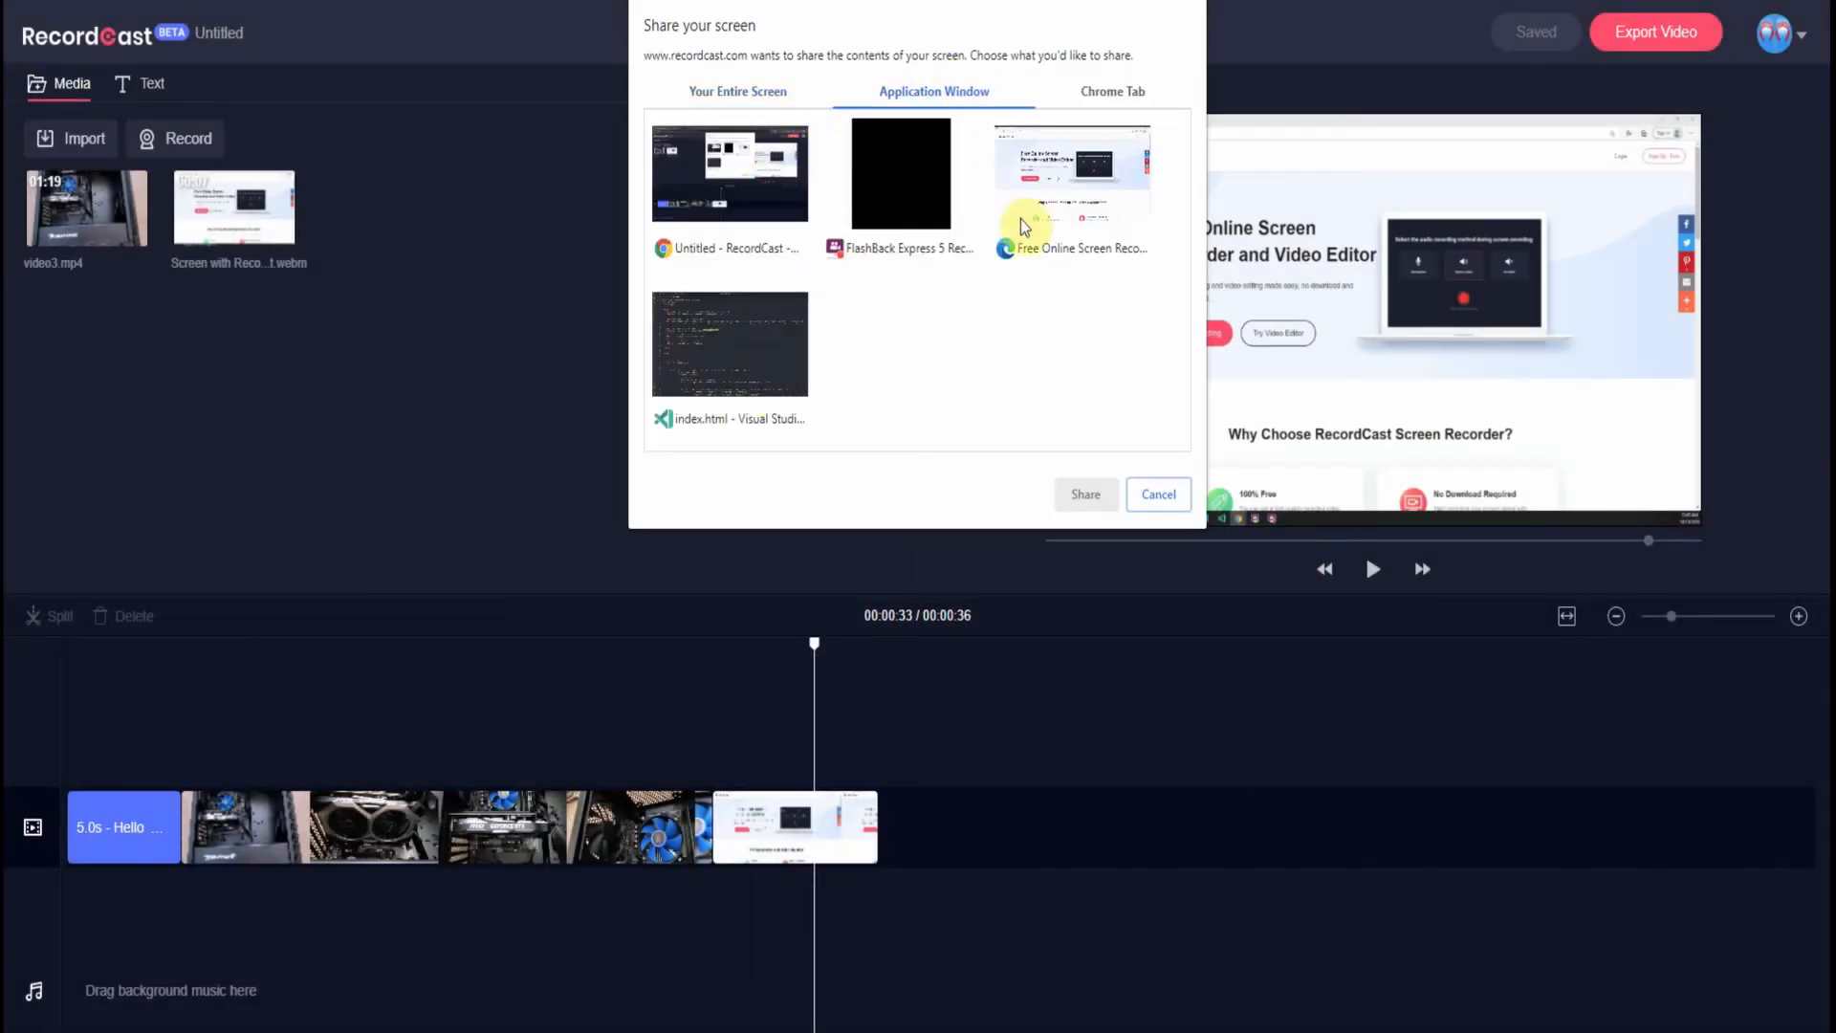
{"action": "left_click", "coordinate": [738, 365]}
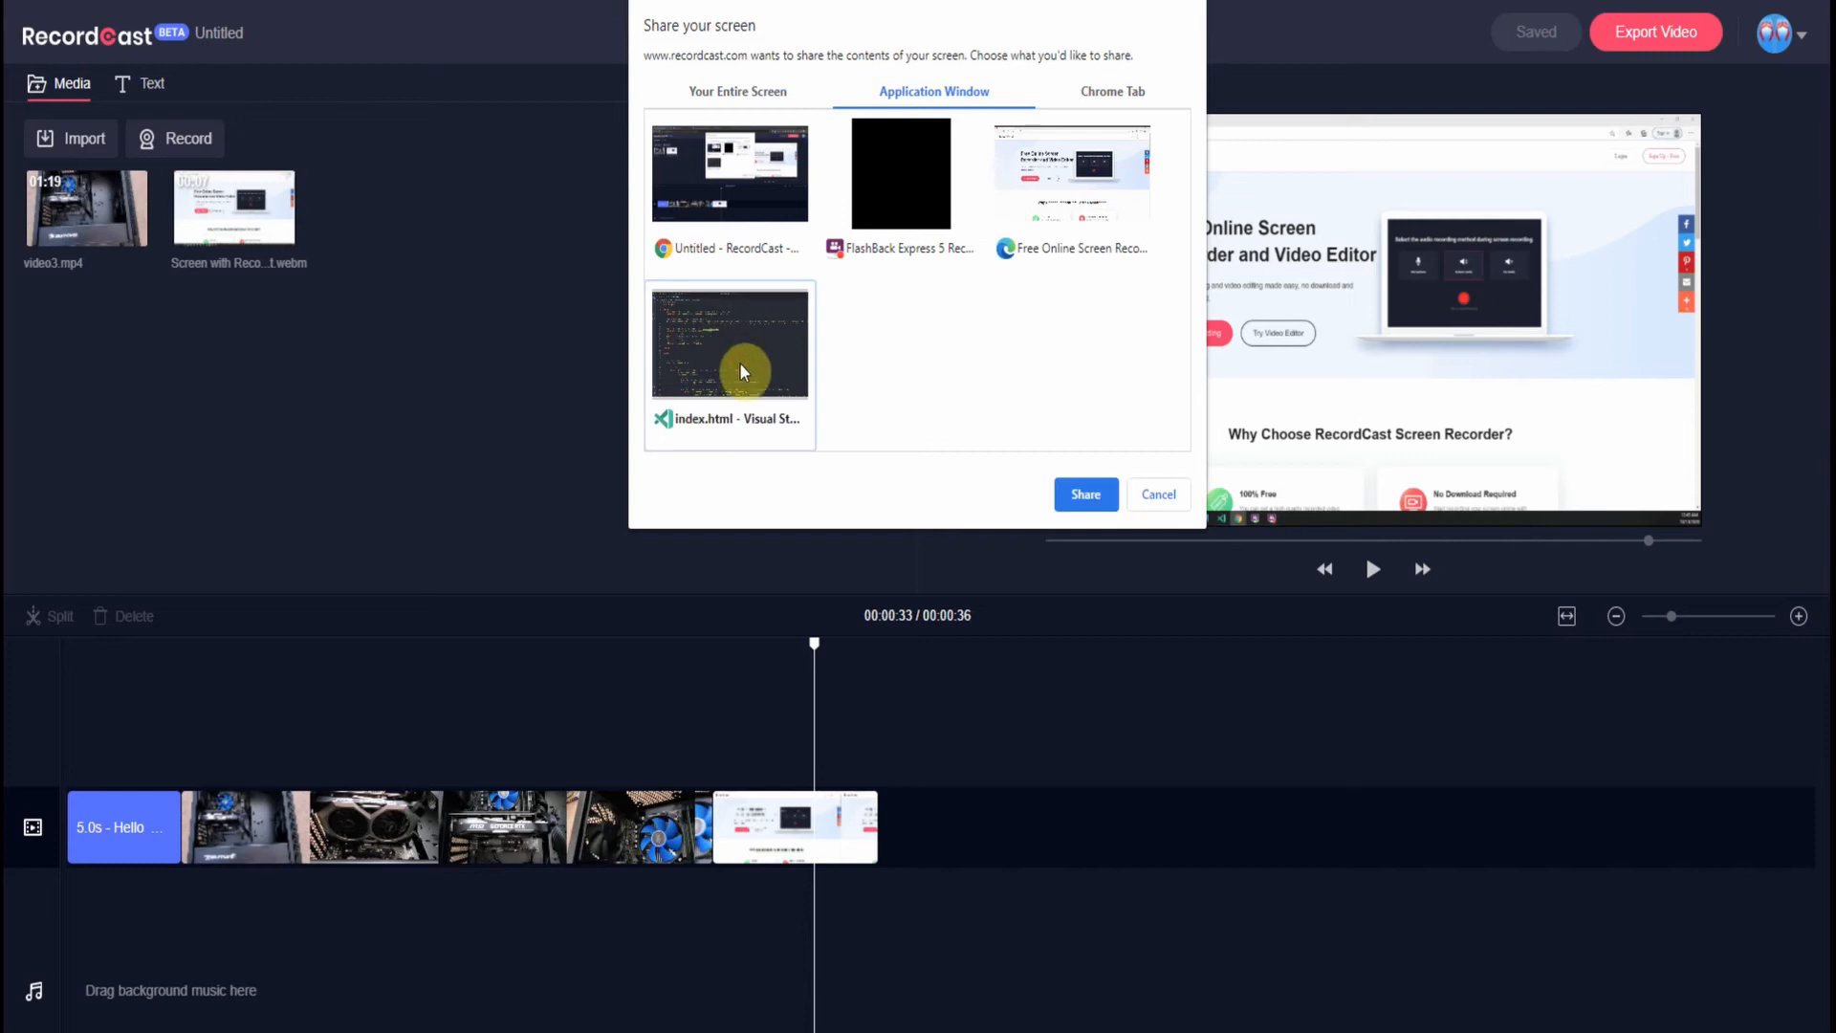
{"action": "left_click", "coordinate": [1086, 495]}
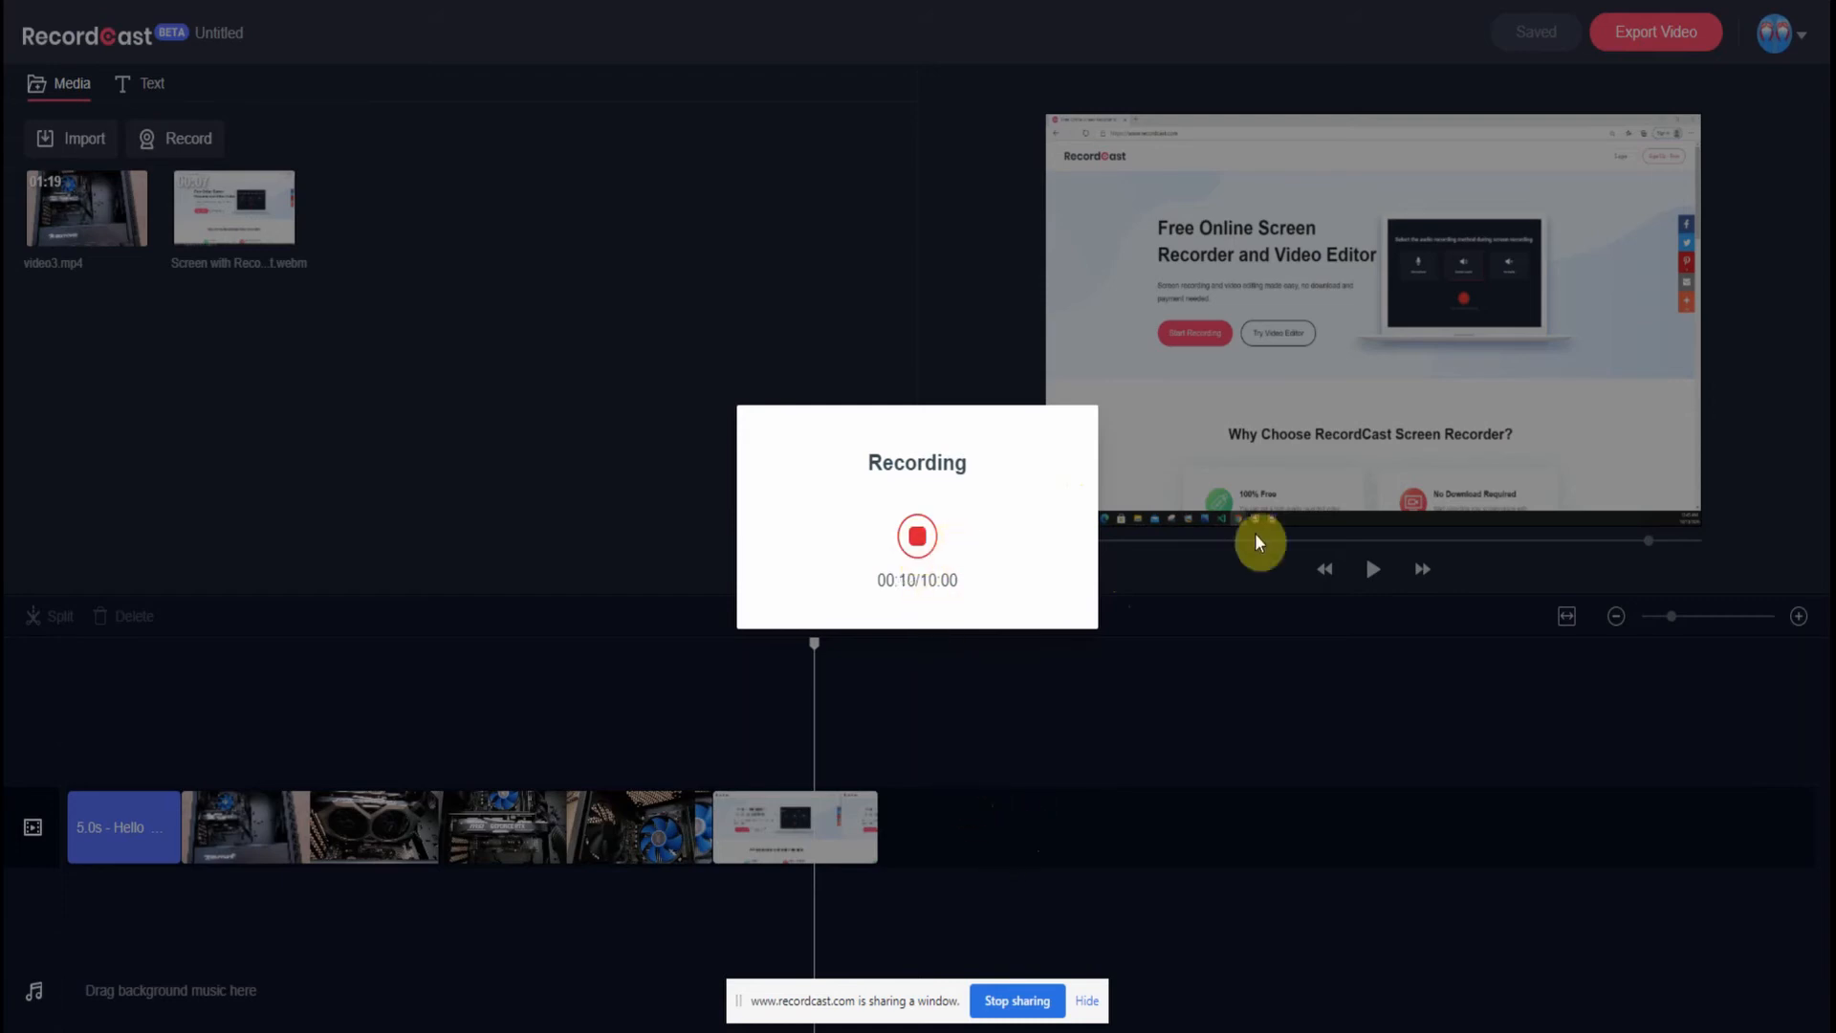
{"action": "left_click", "coordinate": [917, 535]}
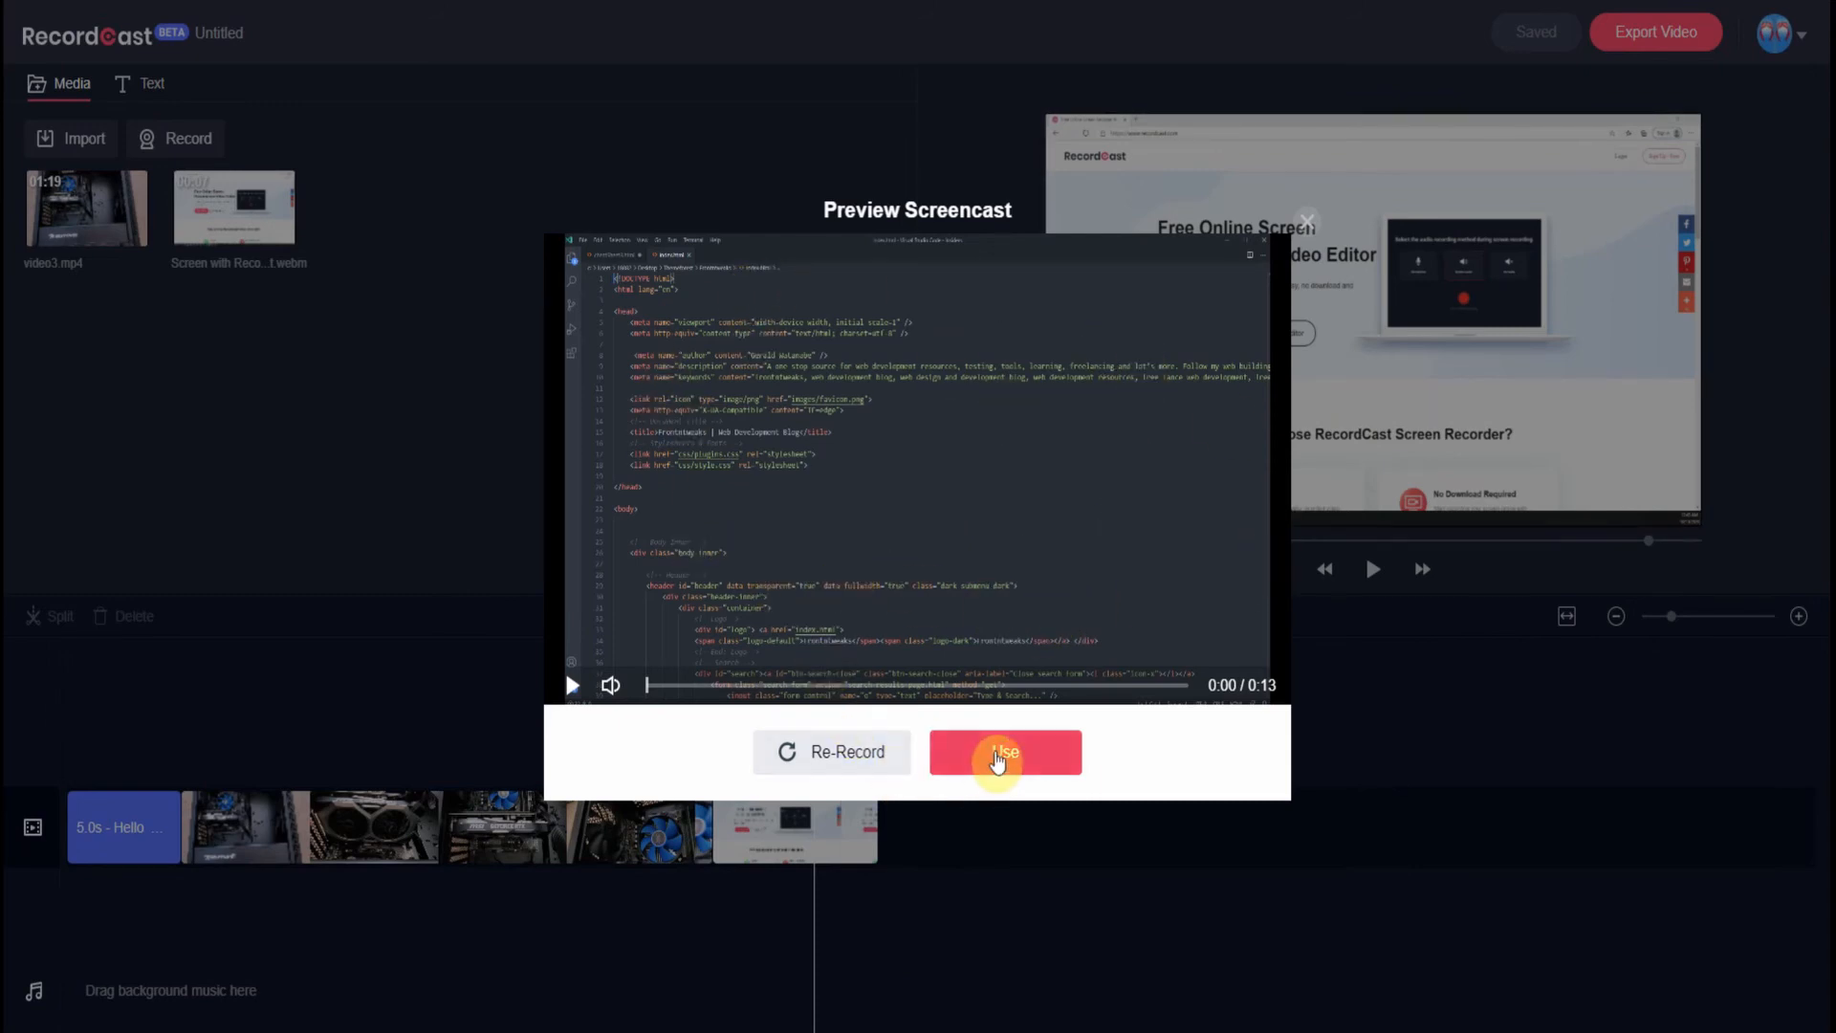
{"action": "left_click", "coordinate": [1001, 757]}
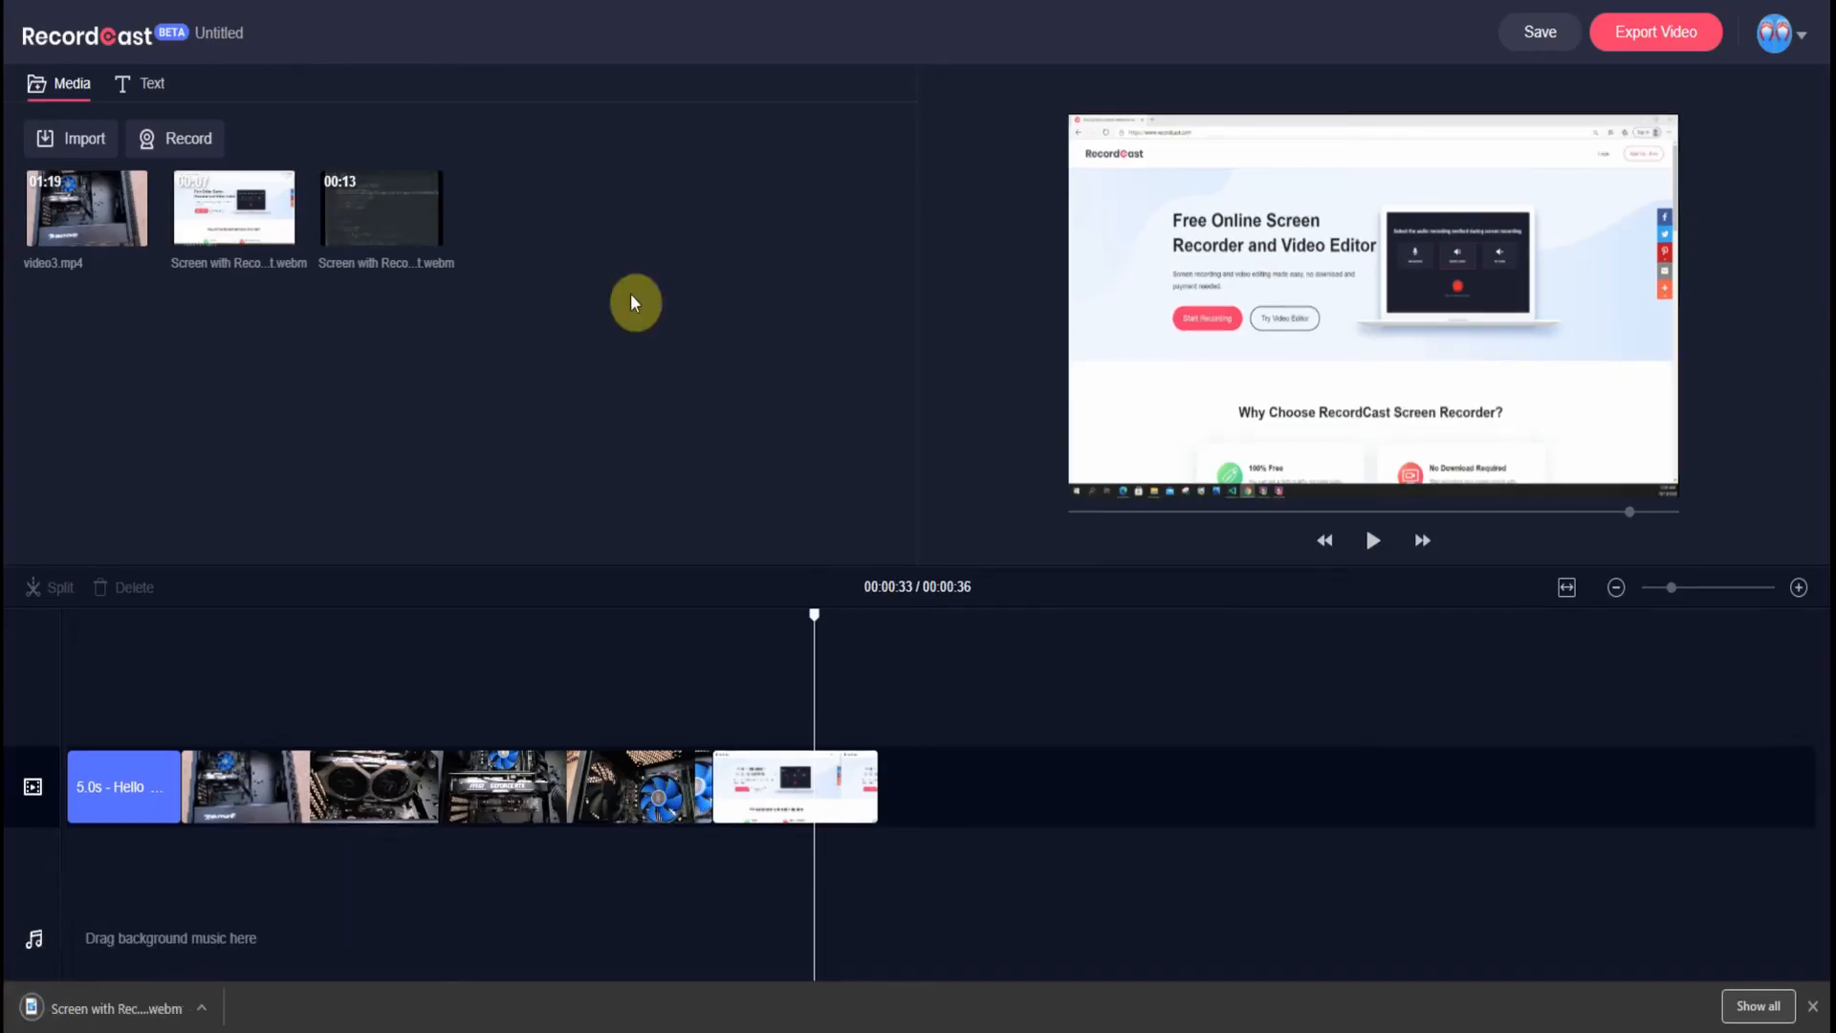
- Add the 00:13 code recording to the timeline end and preview from 00:00:32
{"action": "left_click_drag", "start_coordinate": [398, 205], "coordinate": [960, 800]}
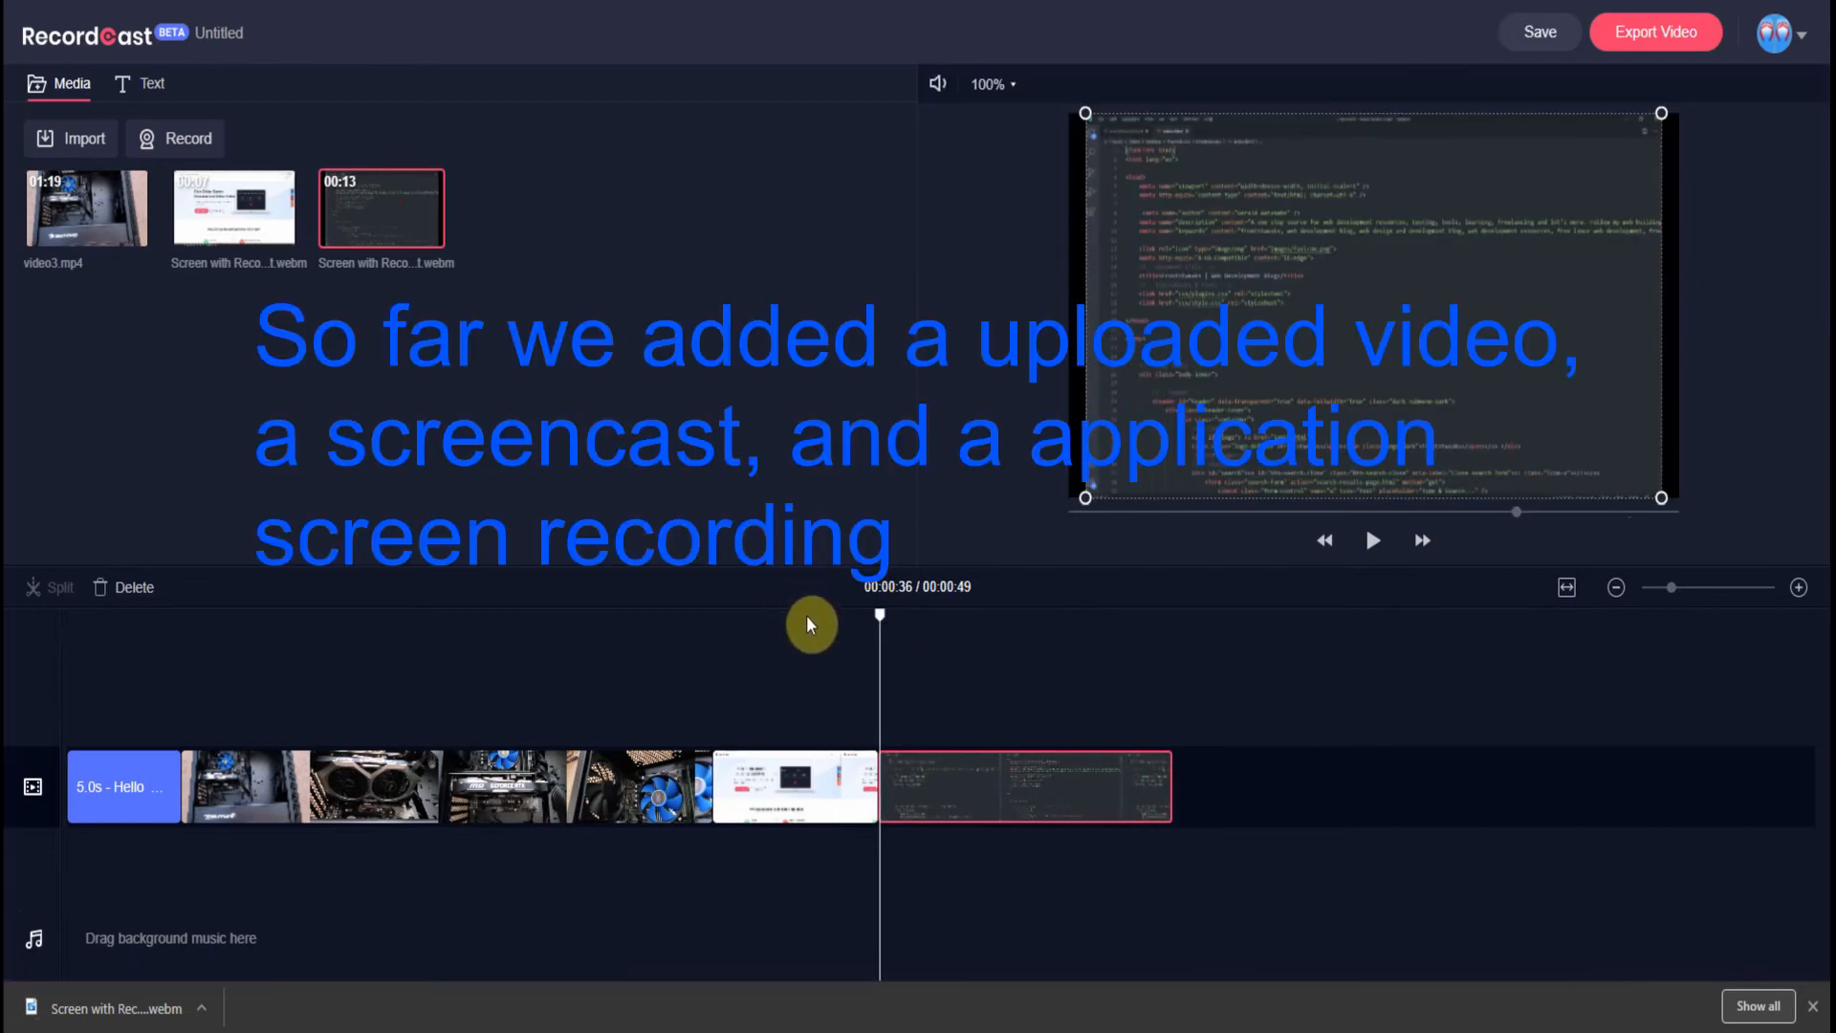
{"action": "left_click", "coordinate": [811, 623]}
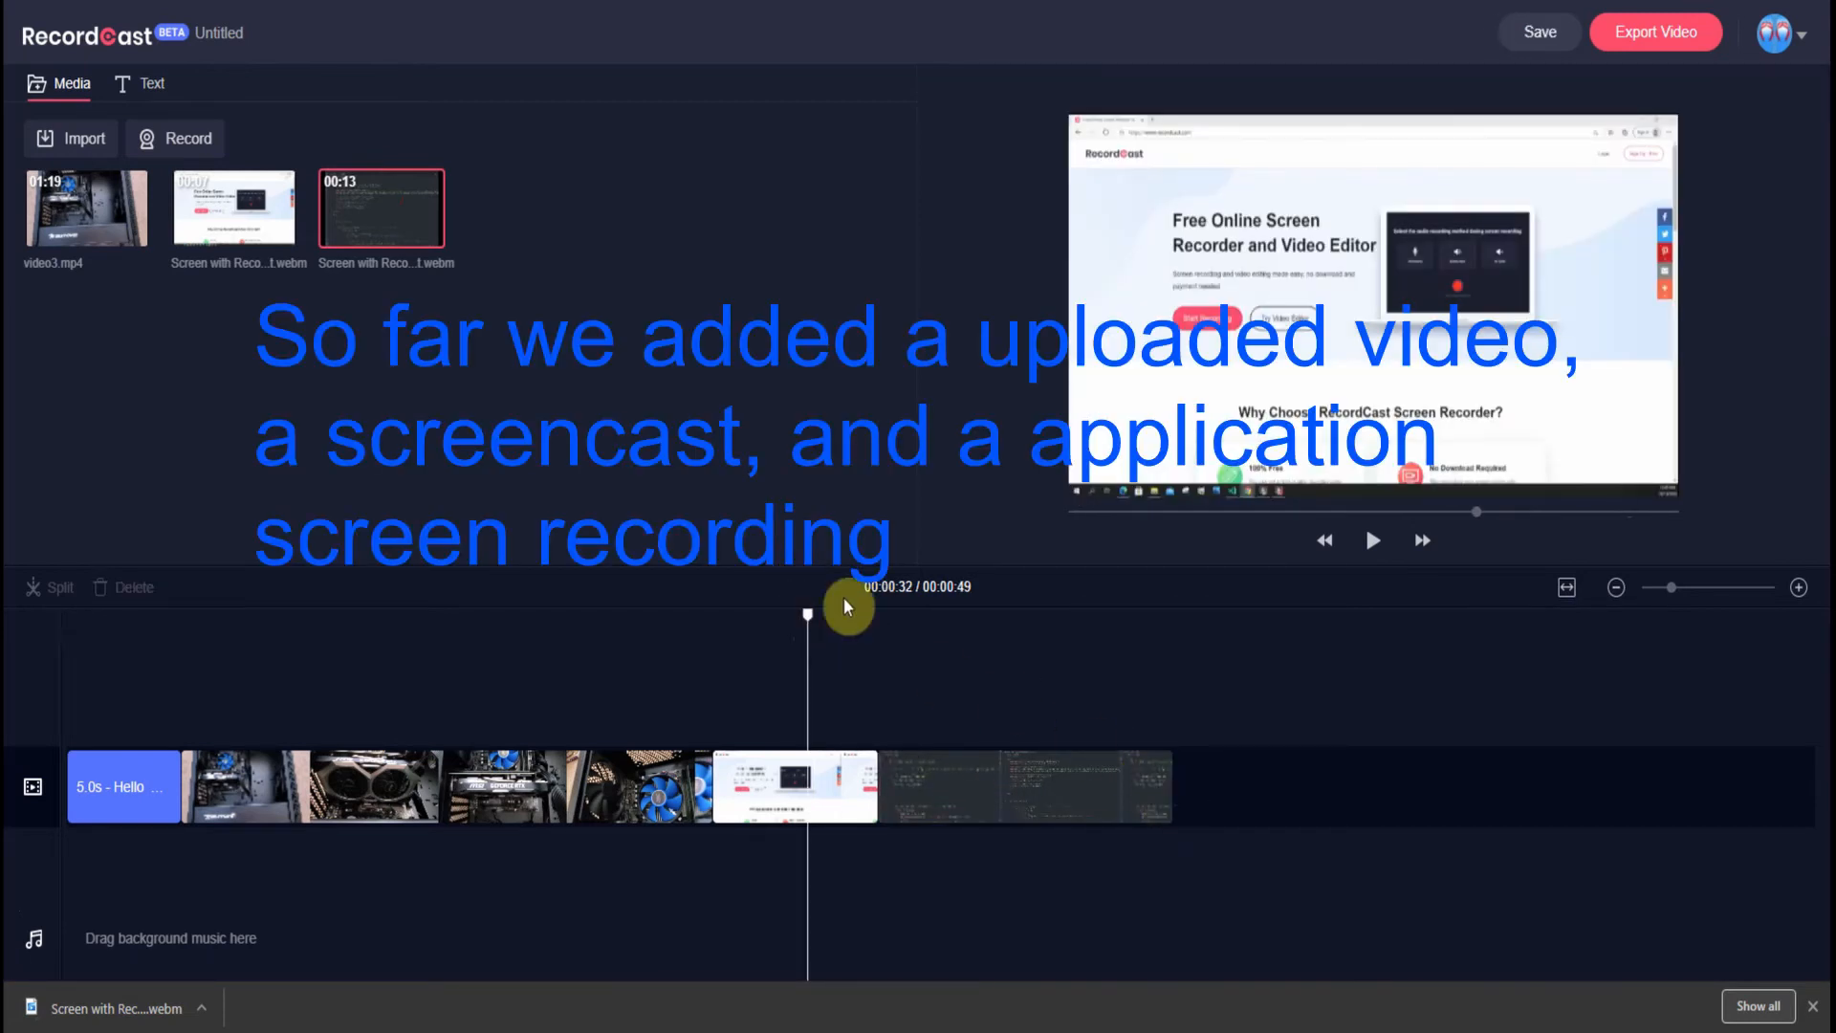
{"action": "left_click", "coordinate": [1374, 541]}
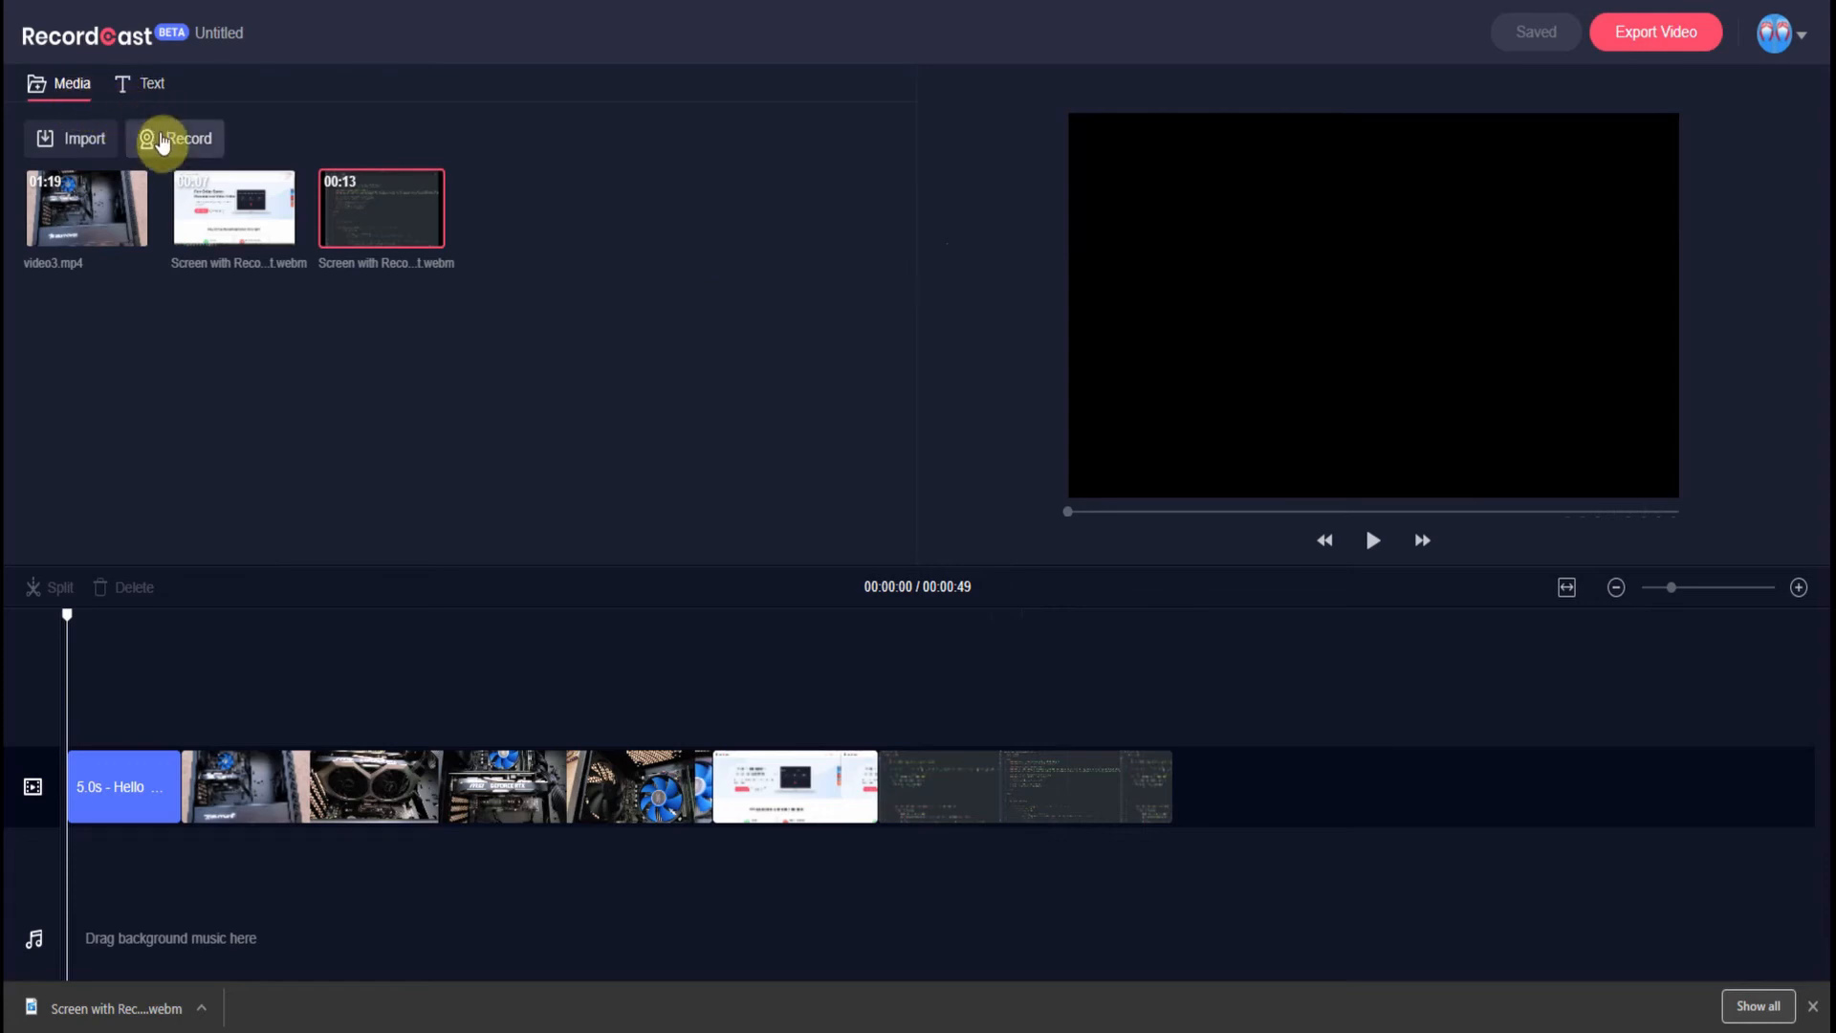
- Record a 13-second screencast of the Frontntweaks blog browser tab
{"action": "left_click", "coordinate": [160, 141]}
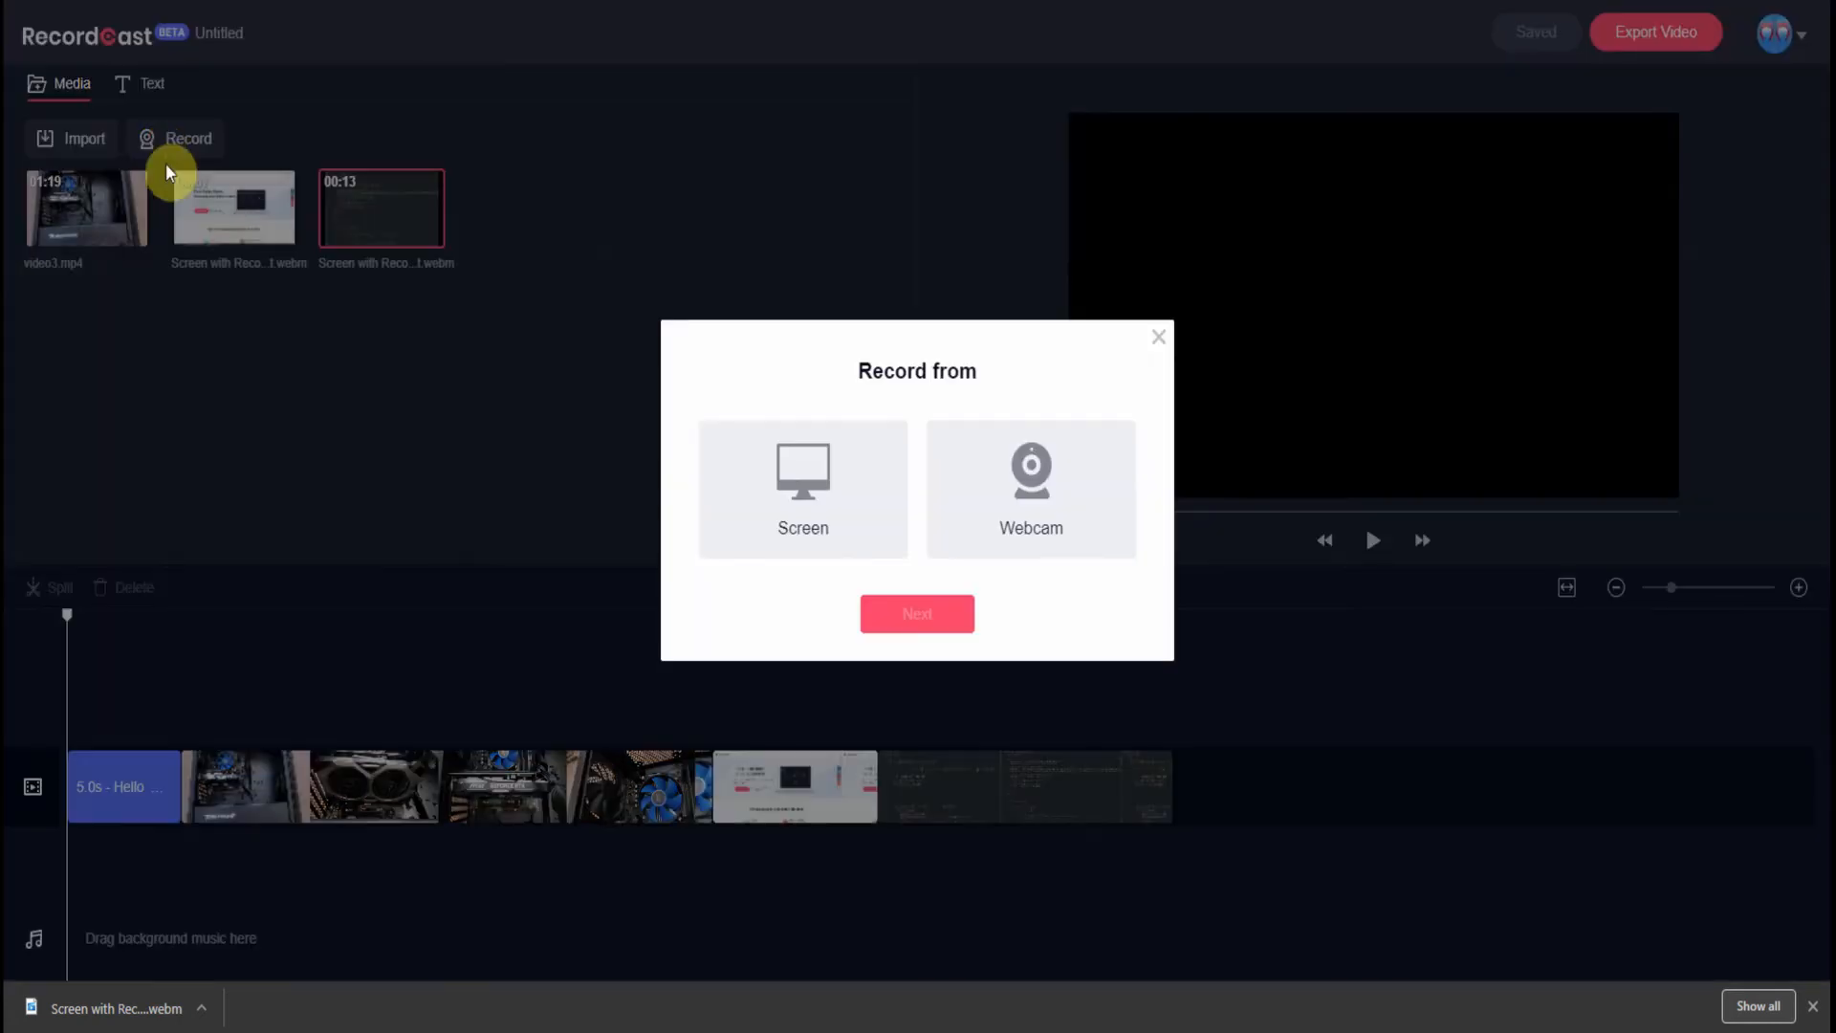
{"action": "left_click", "coordinate": [849, 518]}
{"action": "left_click", "coordinate": [904, 619]}
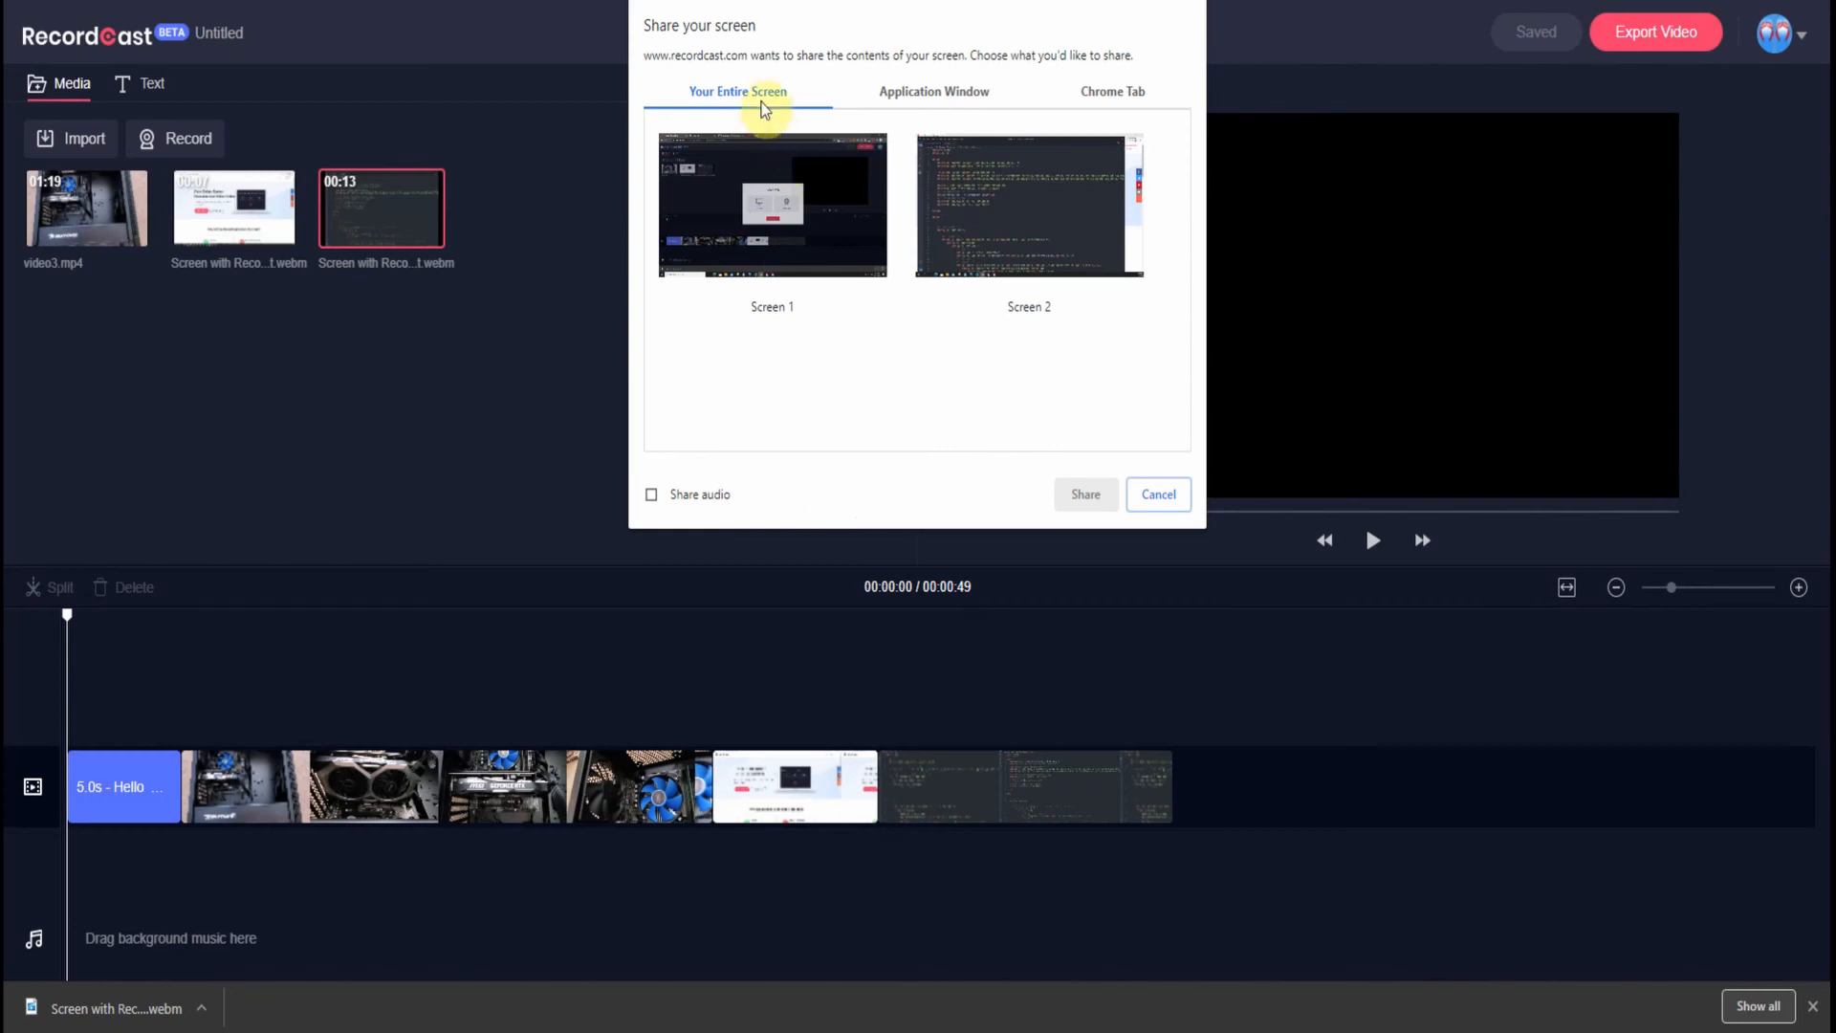
{"action": "left_click", "coordinate": [927, 101]}
{"action": "left_click", "coordinate": [1131, 101]}
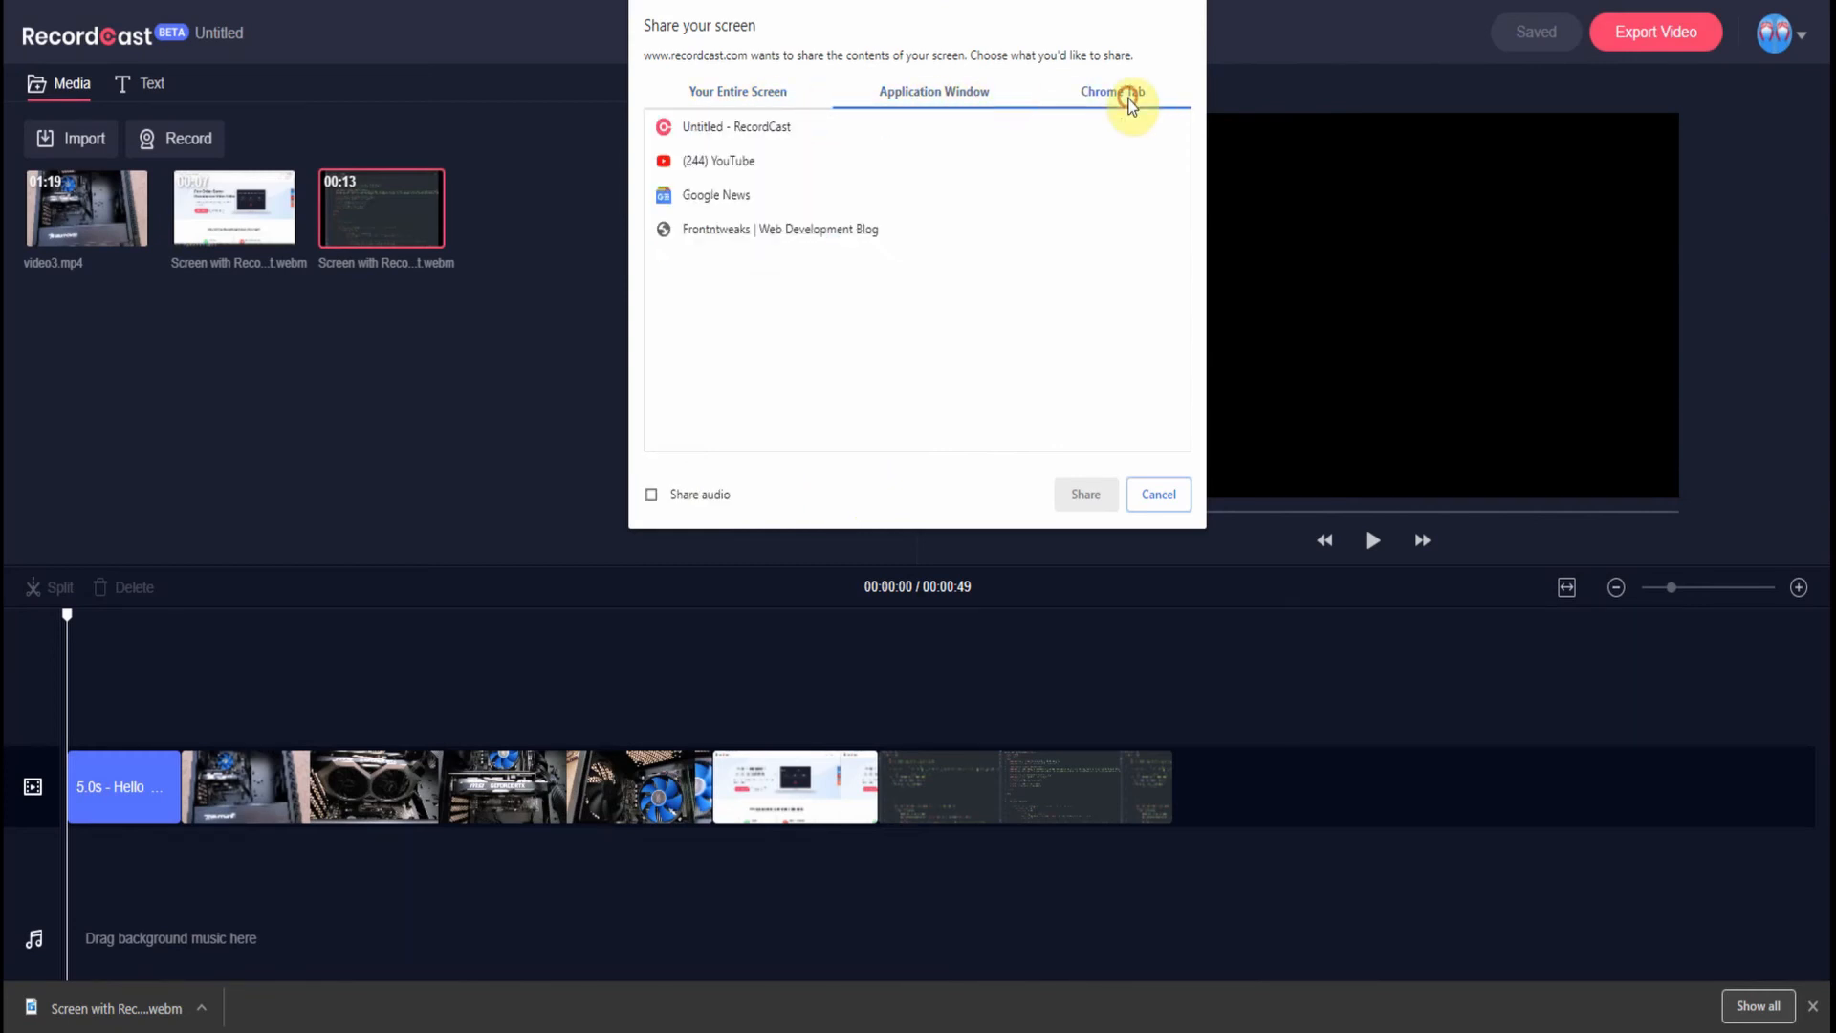
{"action": "left_click", "coordinate": [718, 230]}
{"action": "left_click", "coordinate": [1088, 498]}
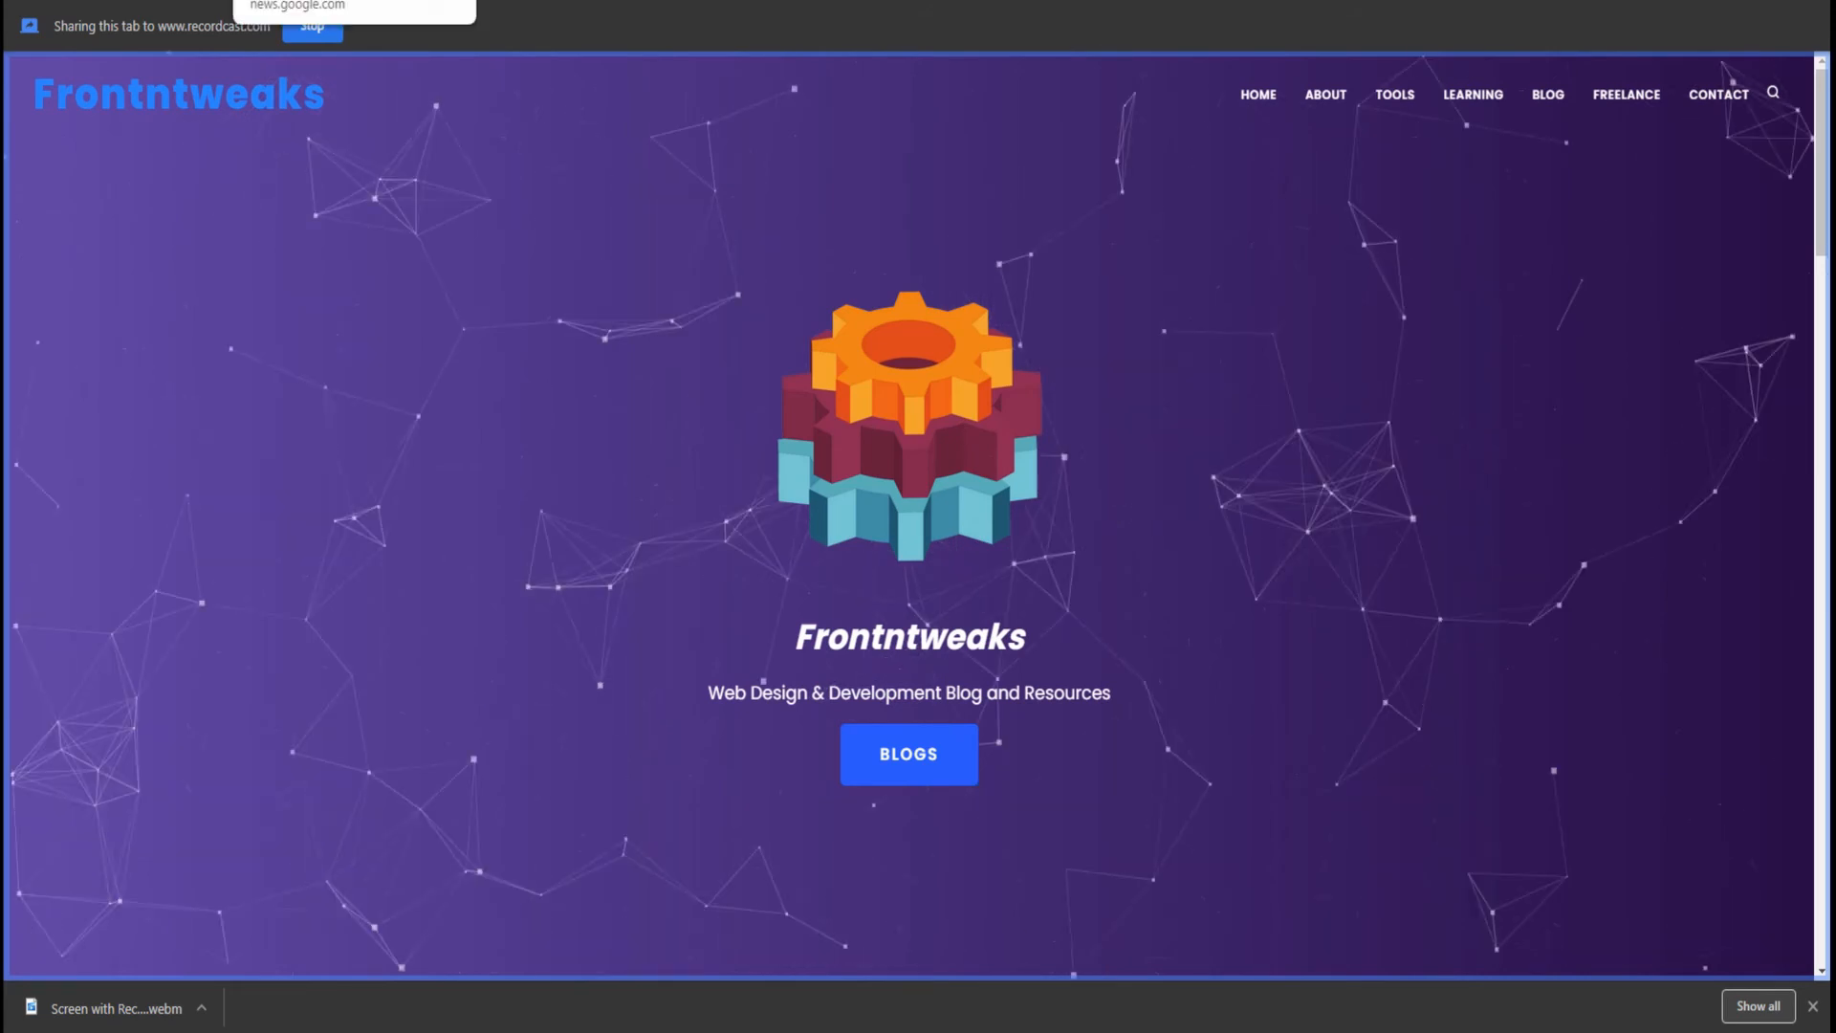
{"action": "left_click", "coordinate": [191, 2]}
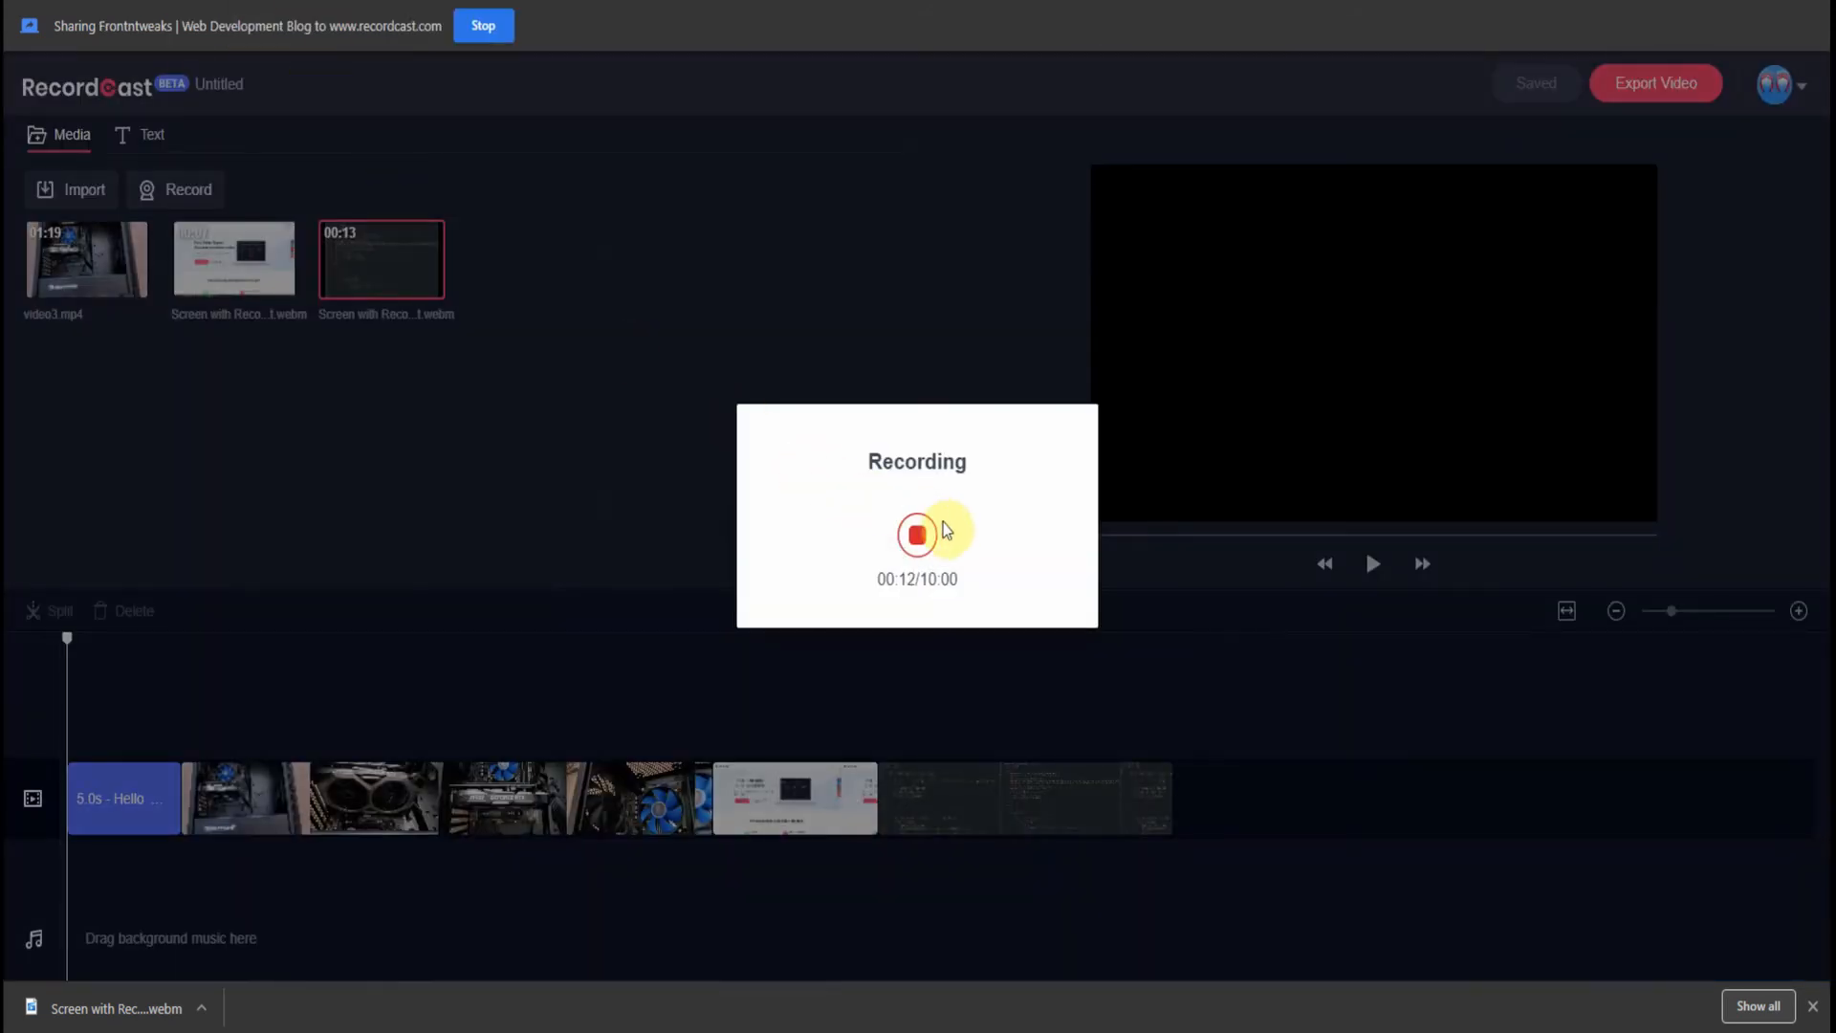
{"action": "left_click", "coordinate": [918, 538]}
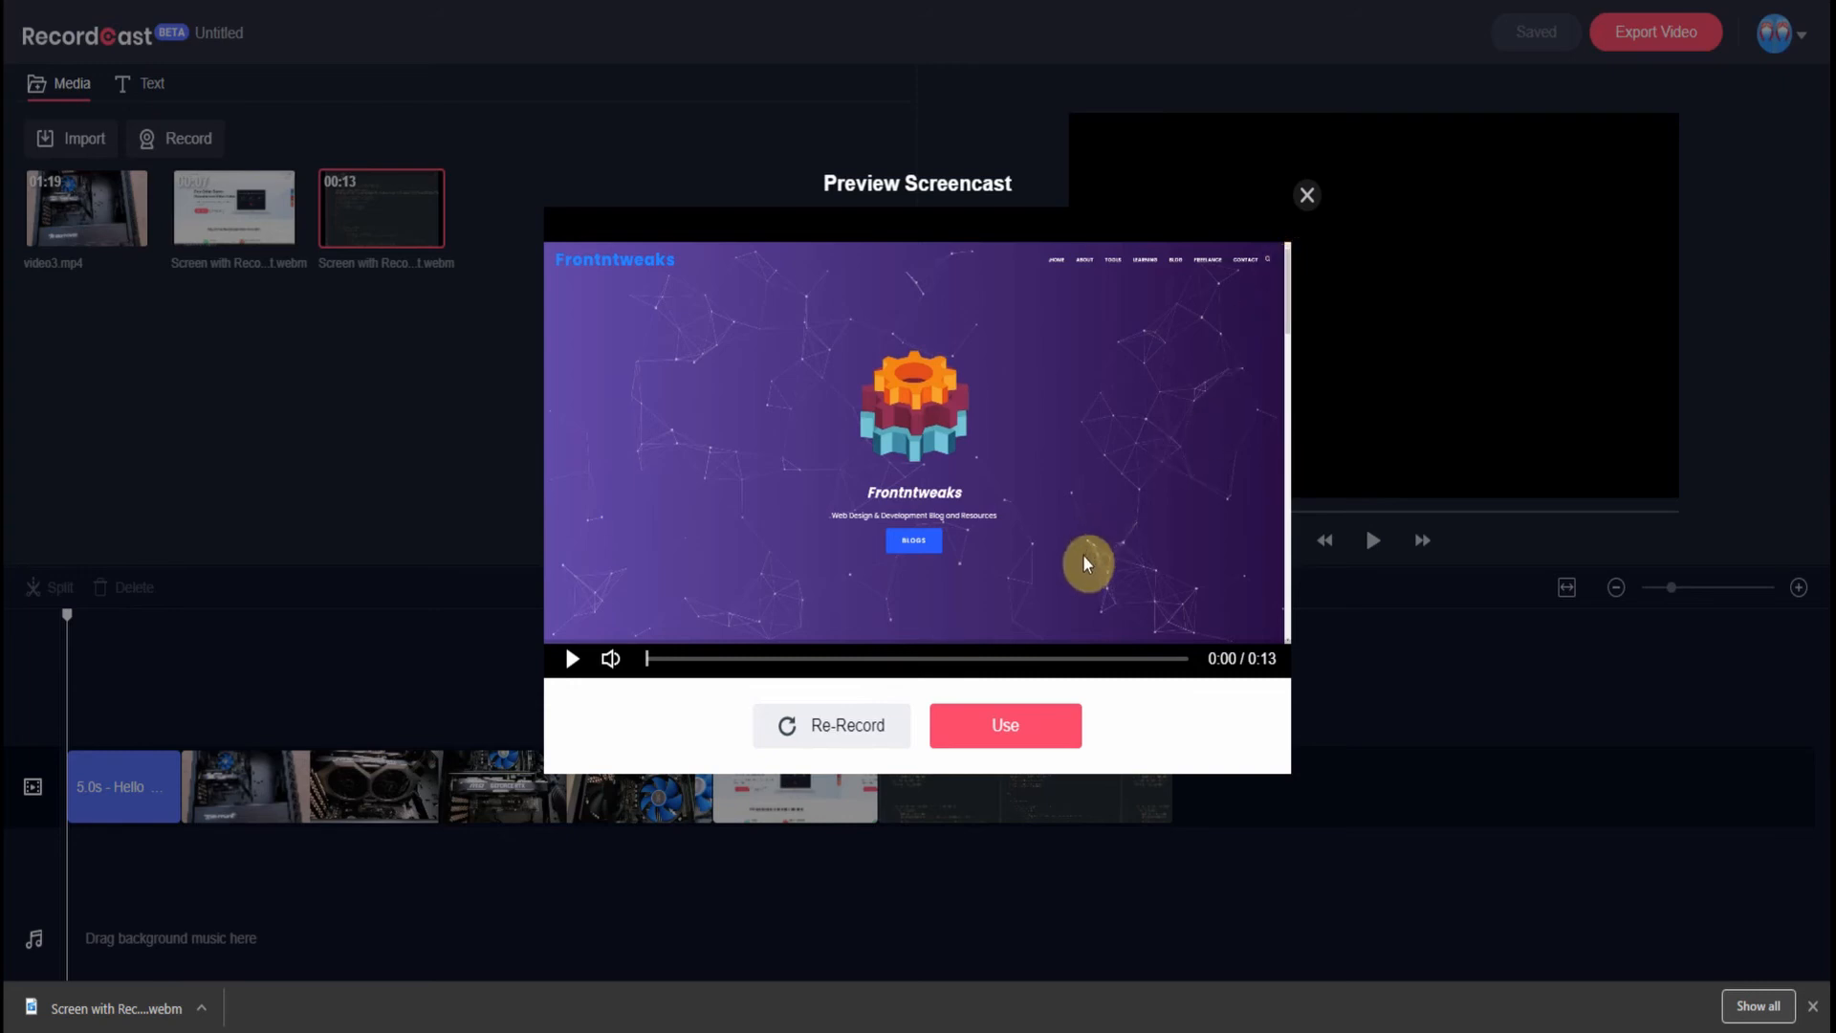
{"action": "left_click", "coordinate": [1045, 732]}
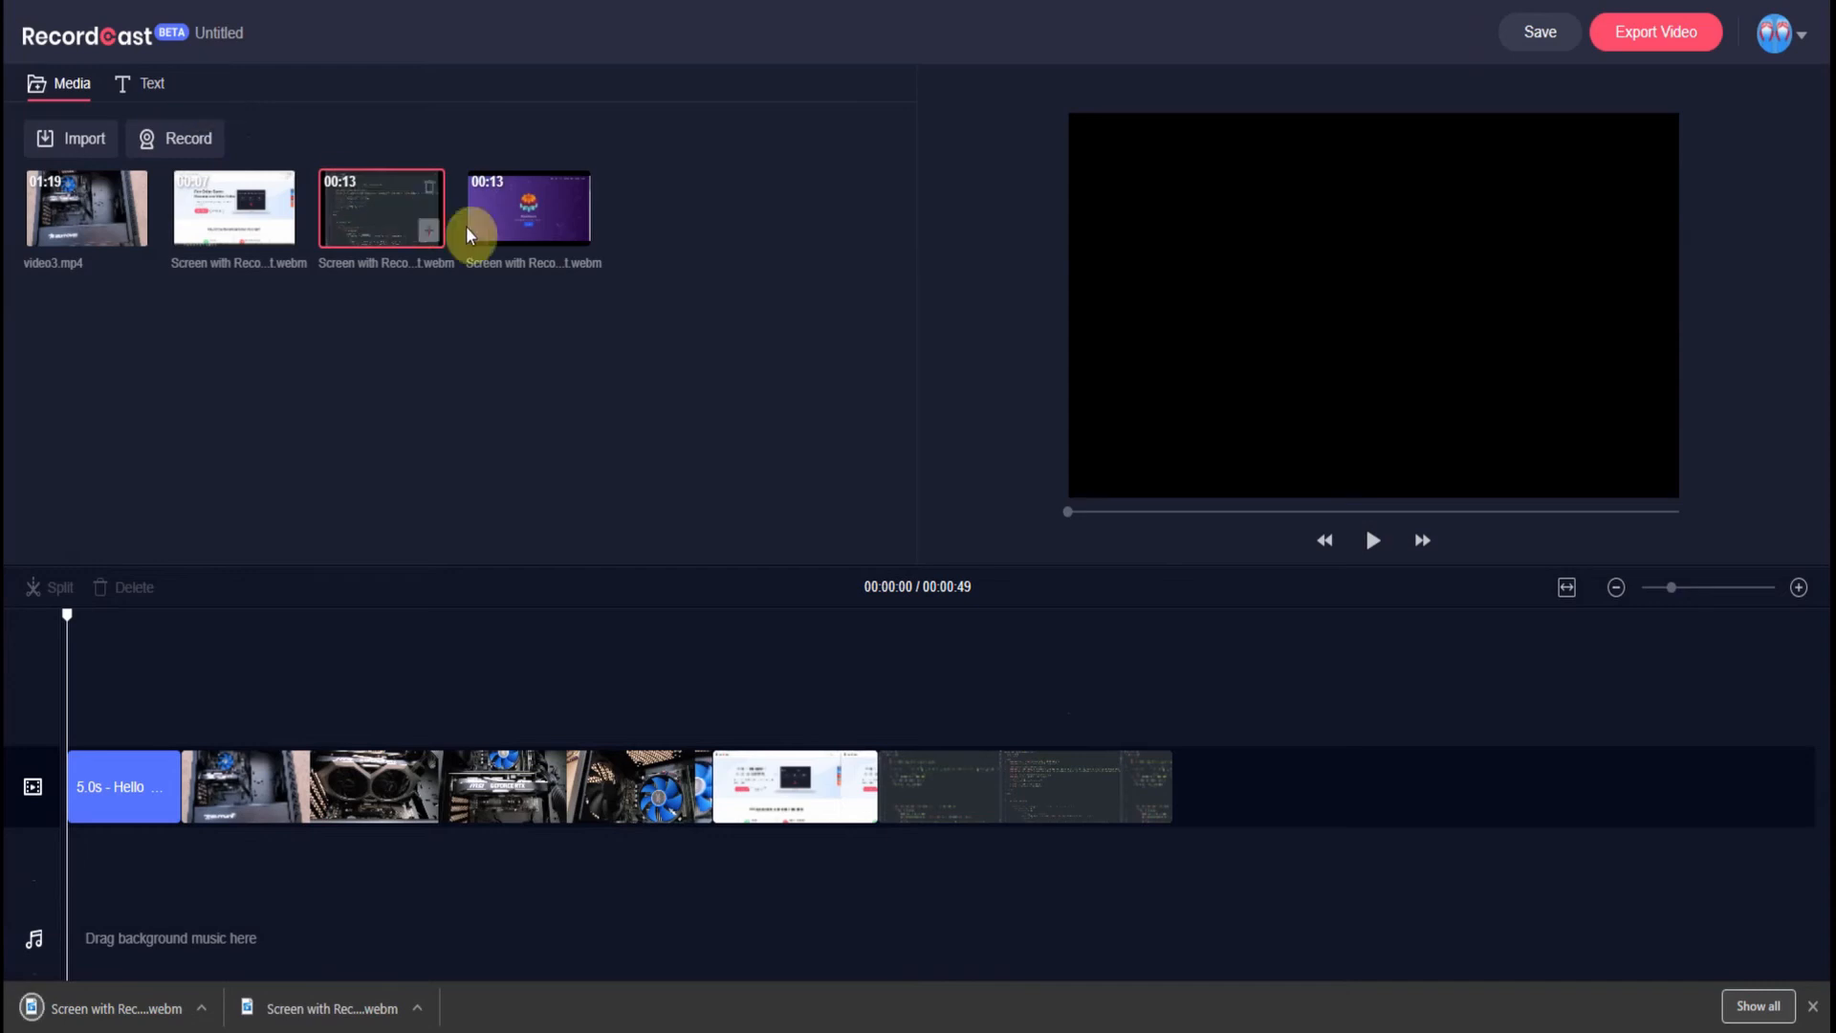
- Append the Frontntweaks clip to the timeline end and preview the ending, making the project 1:03
{"action": "left_click_drag", "start_coordinate": [507, 206], "coordinate": [1242, 819]}
{"action": "left_click", "coordinate": [1110, 618]}
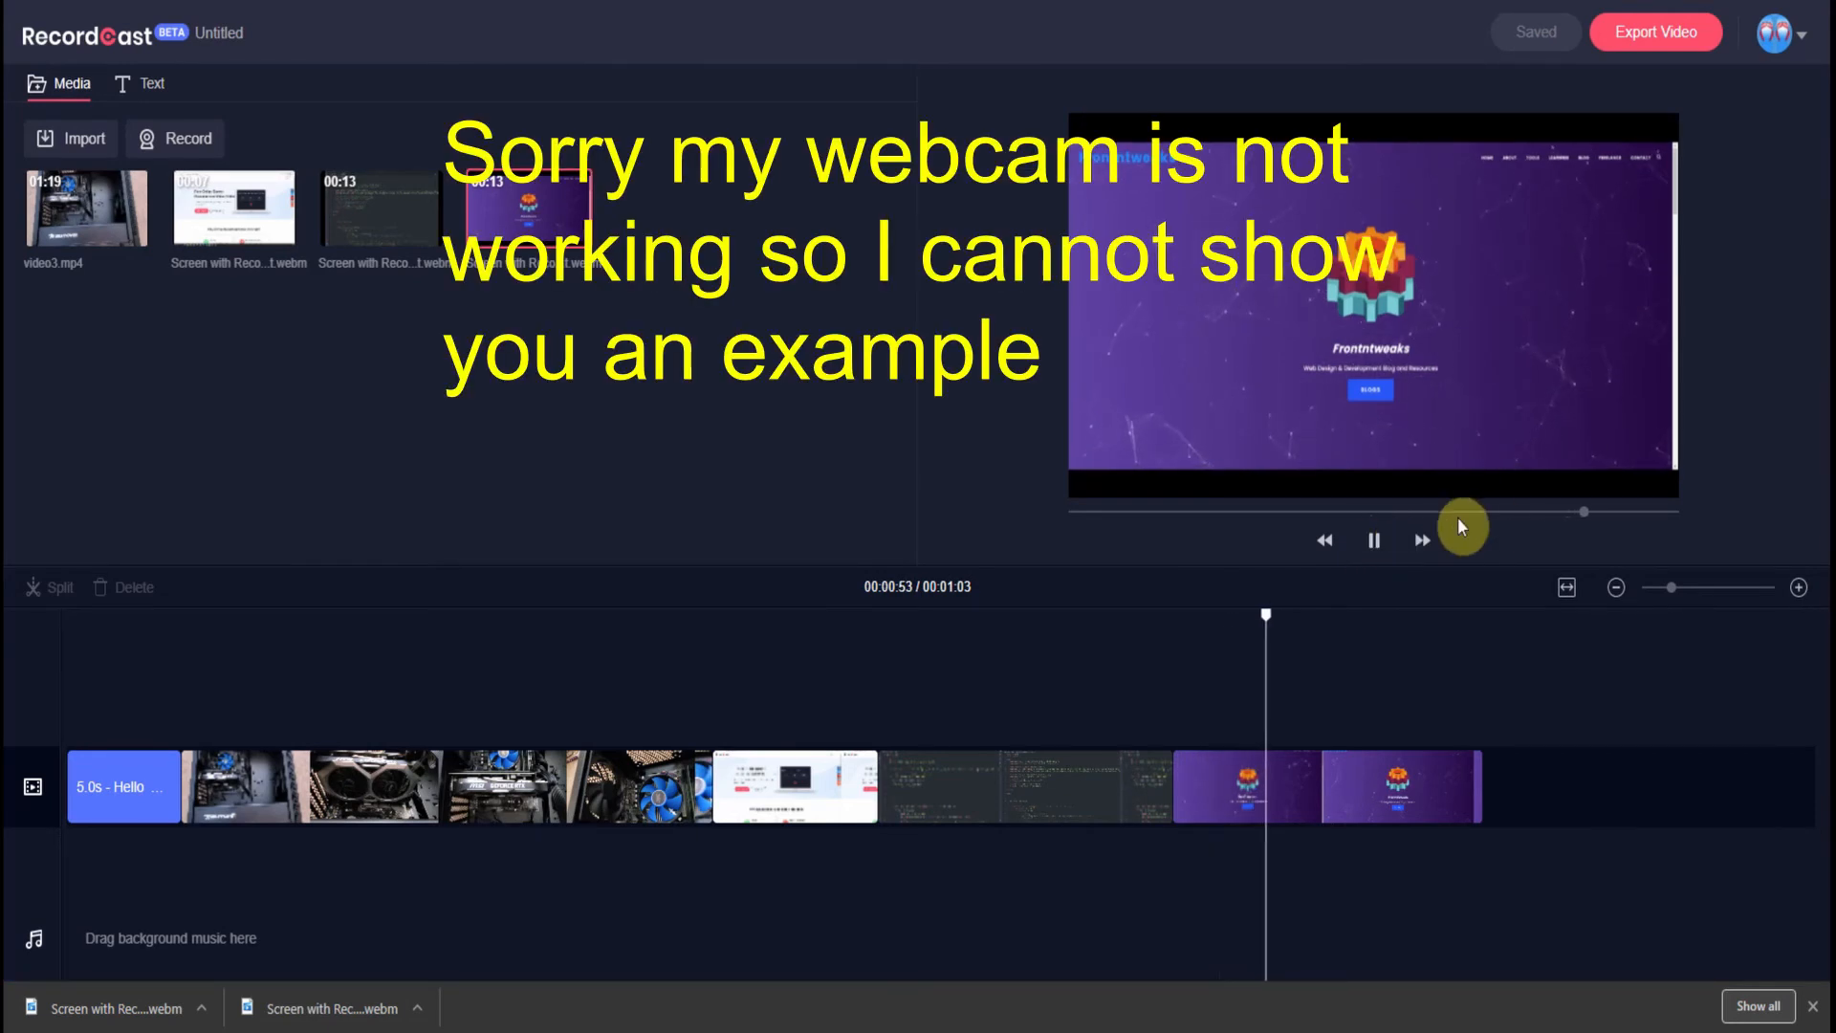
{"action": "left_click", "coordinate": [1377, 547]}
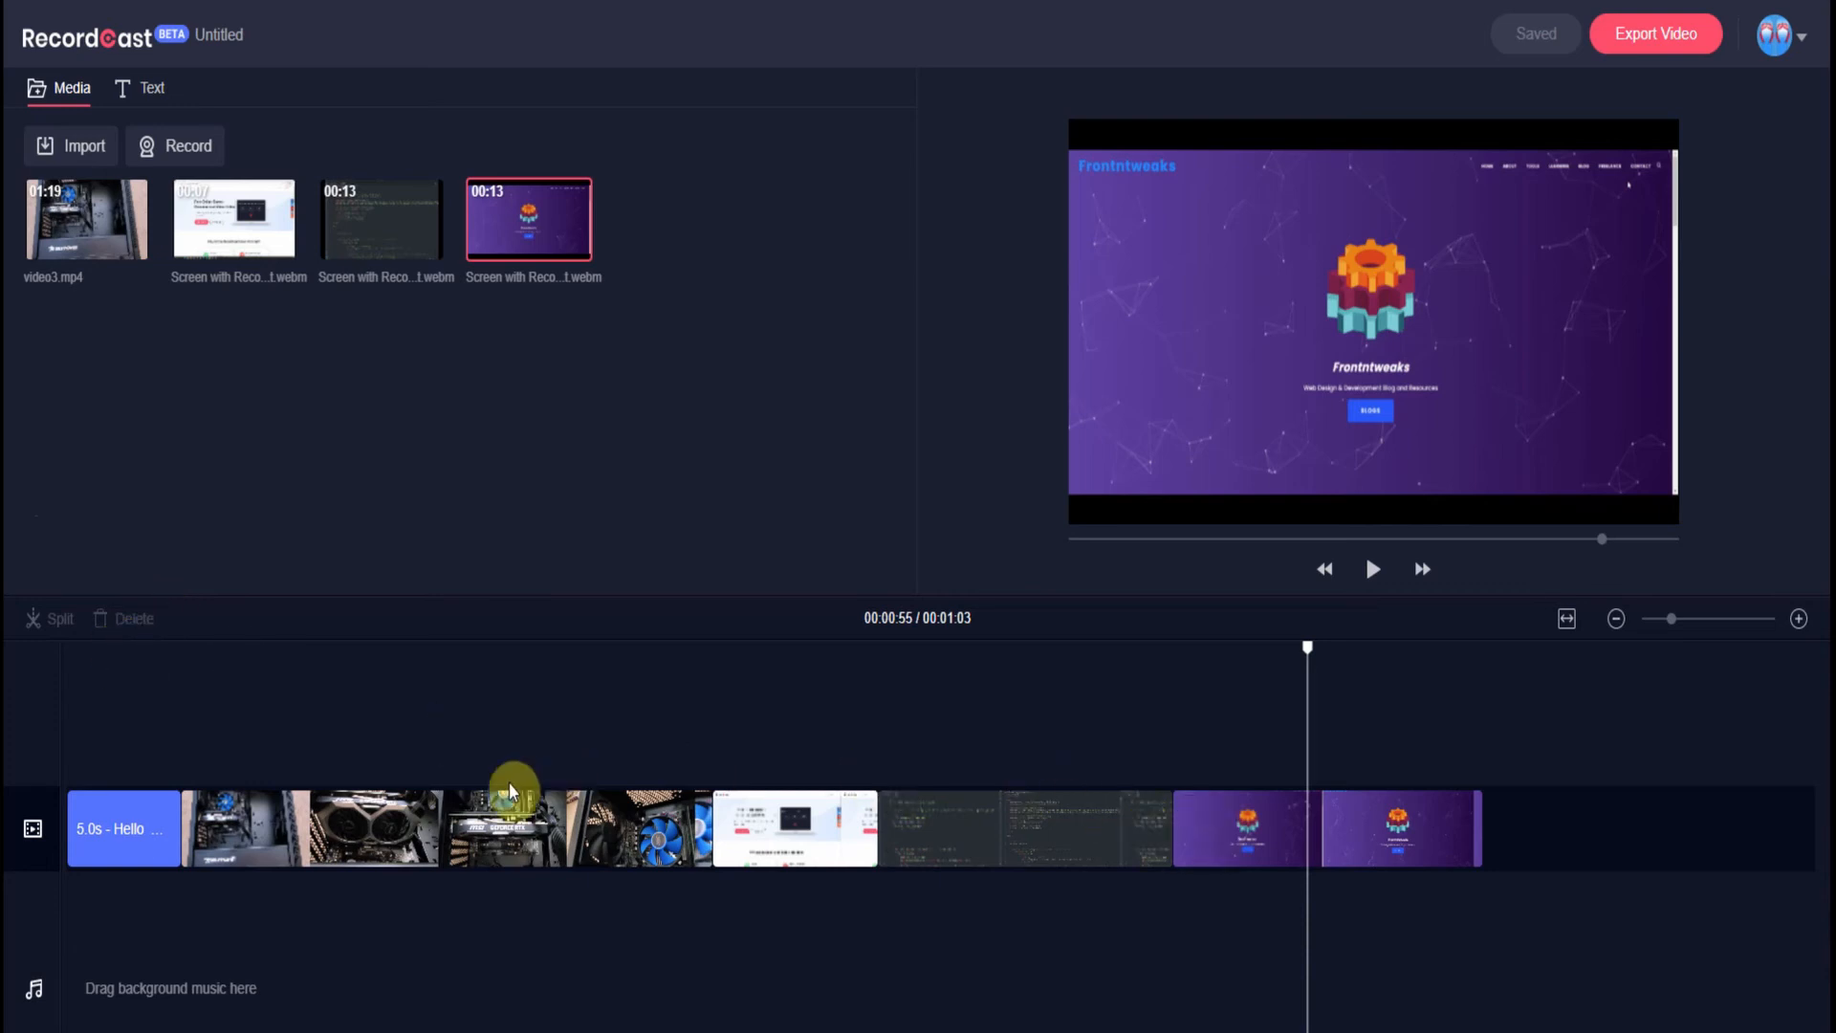
- Split the video3 clip at 16 seconds and delete its tail piece
{"action": "left_click", "coordinate": [354, 834]}
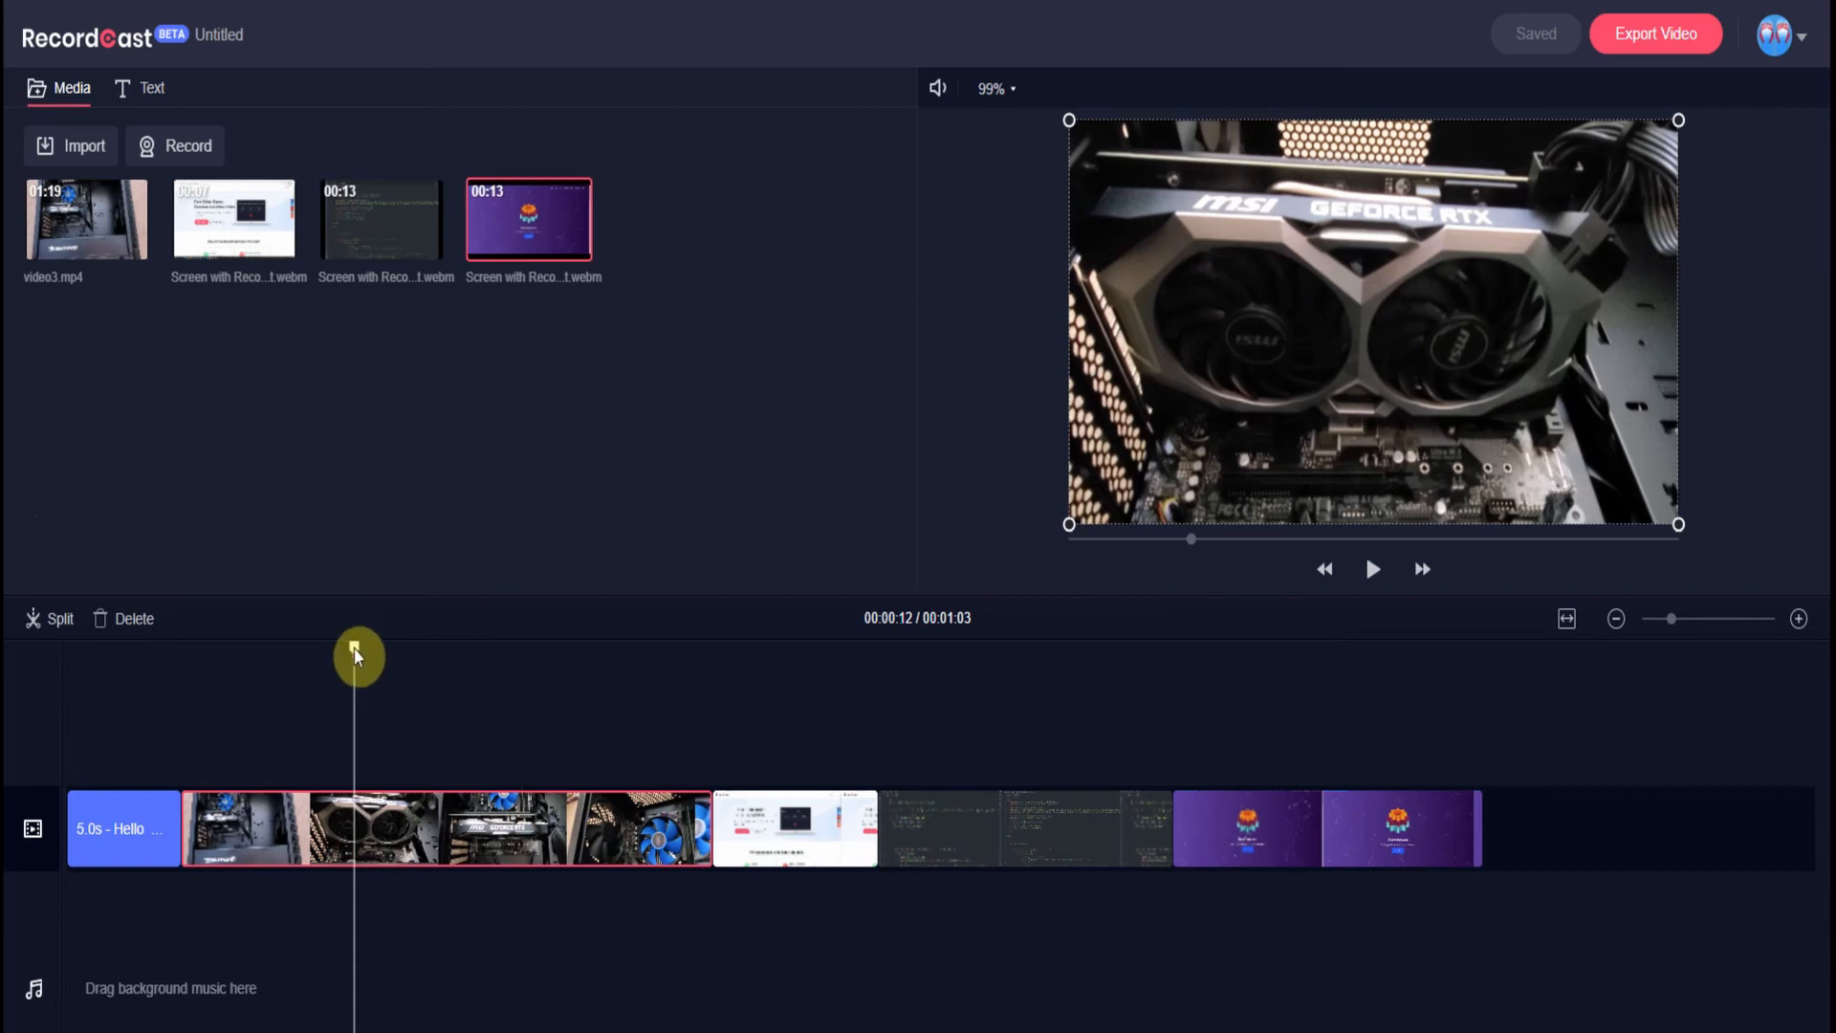
{"action": "left_click_drag", "start_coordinate": [355, 654], "coordinate": [436, 656]}
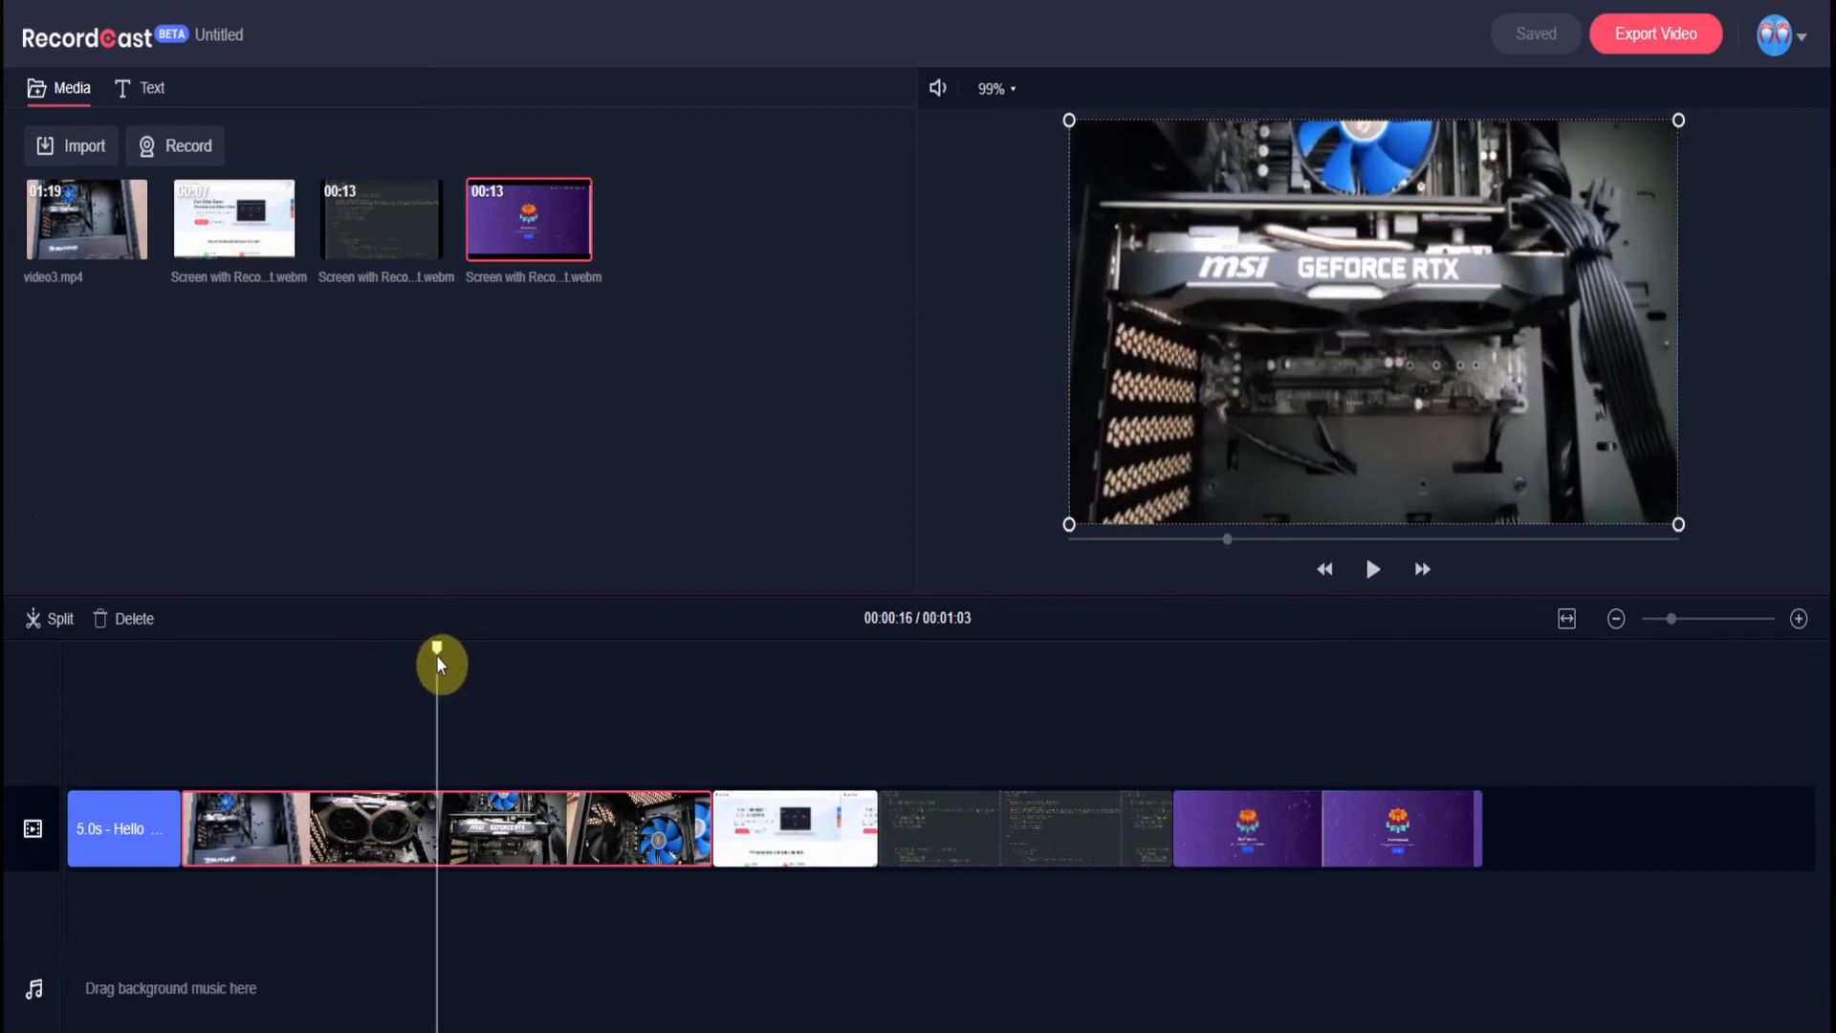
{"action": "left_click", "coordinate": [61, 623]}
{"action": "left_click", "coordinate": [562, 835]}
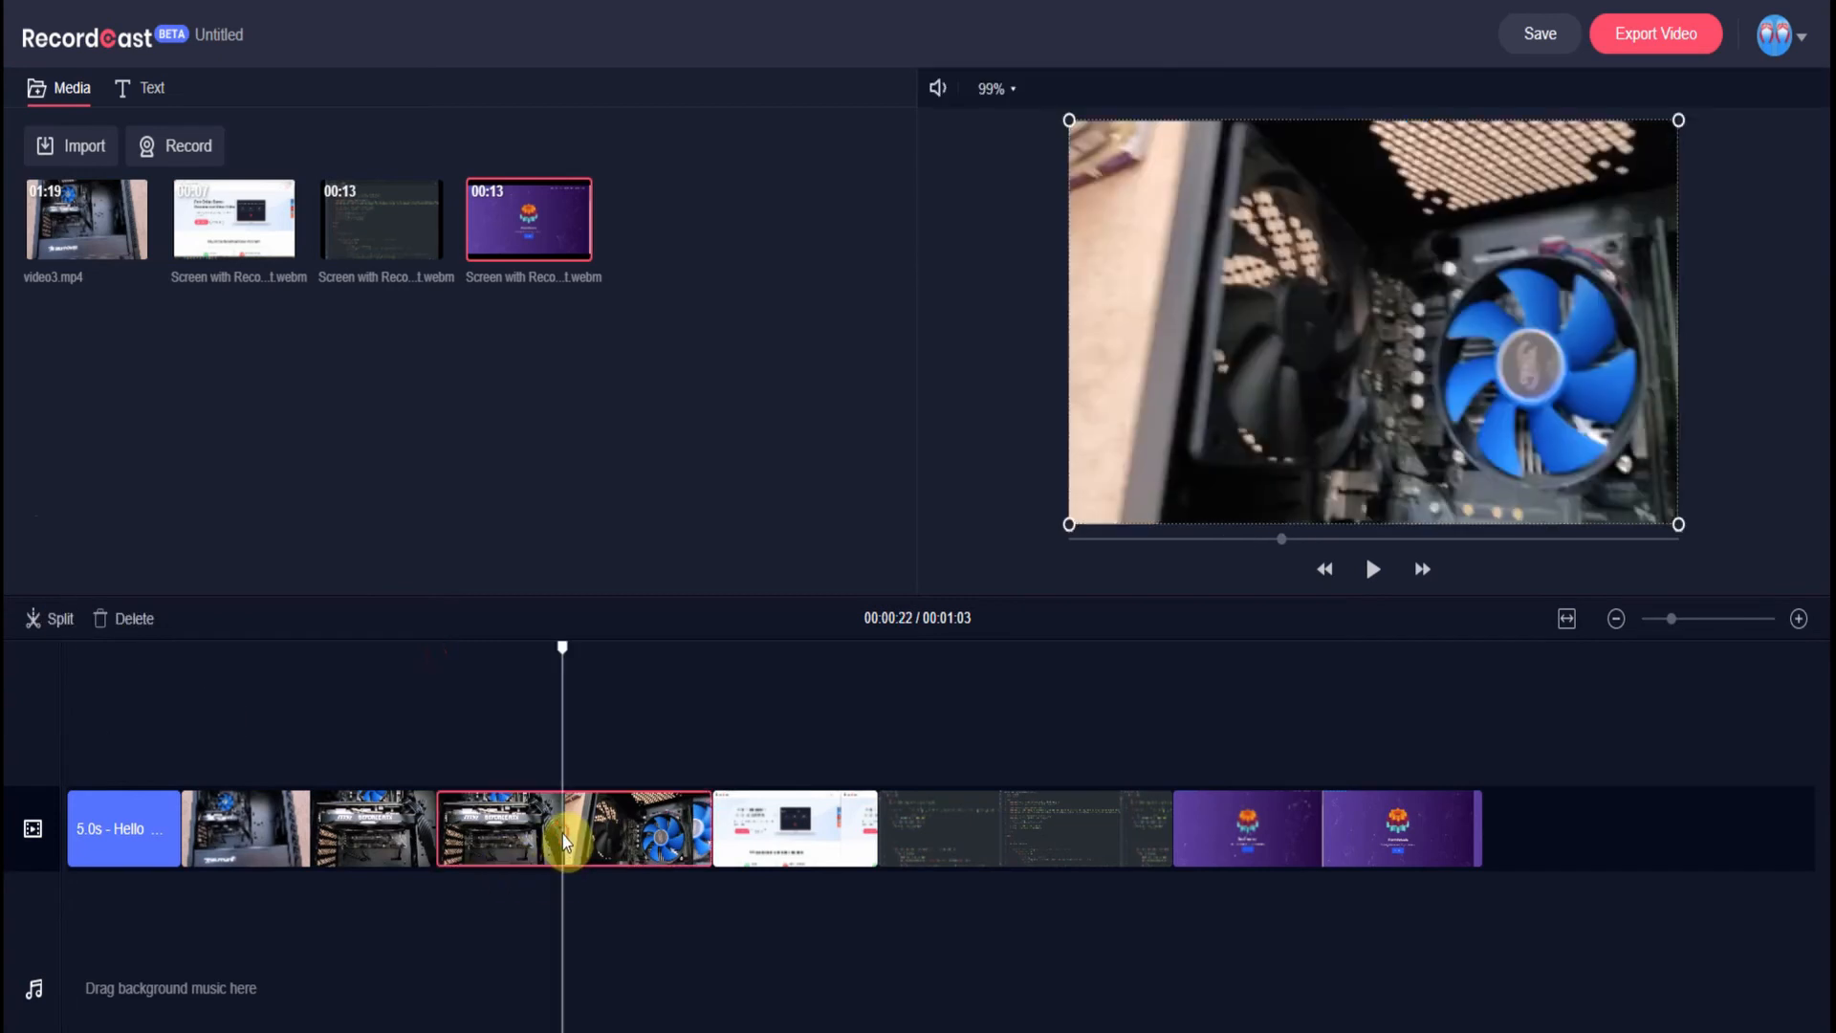
{"action": "left_click", "coordinate": [144, 620]}
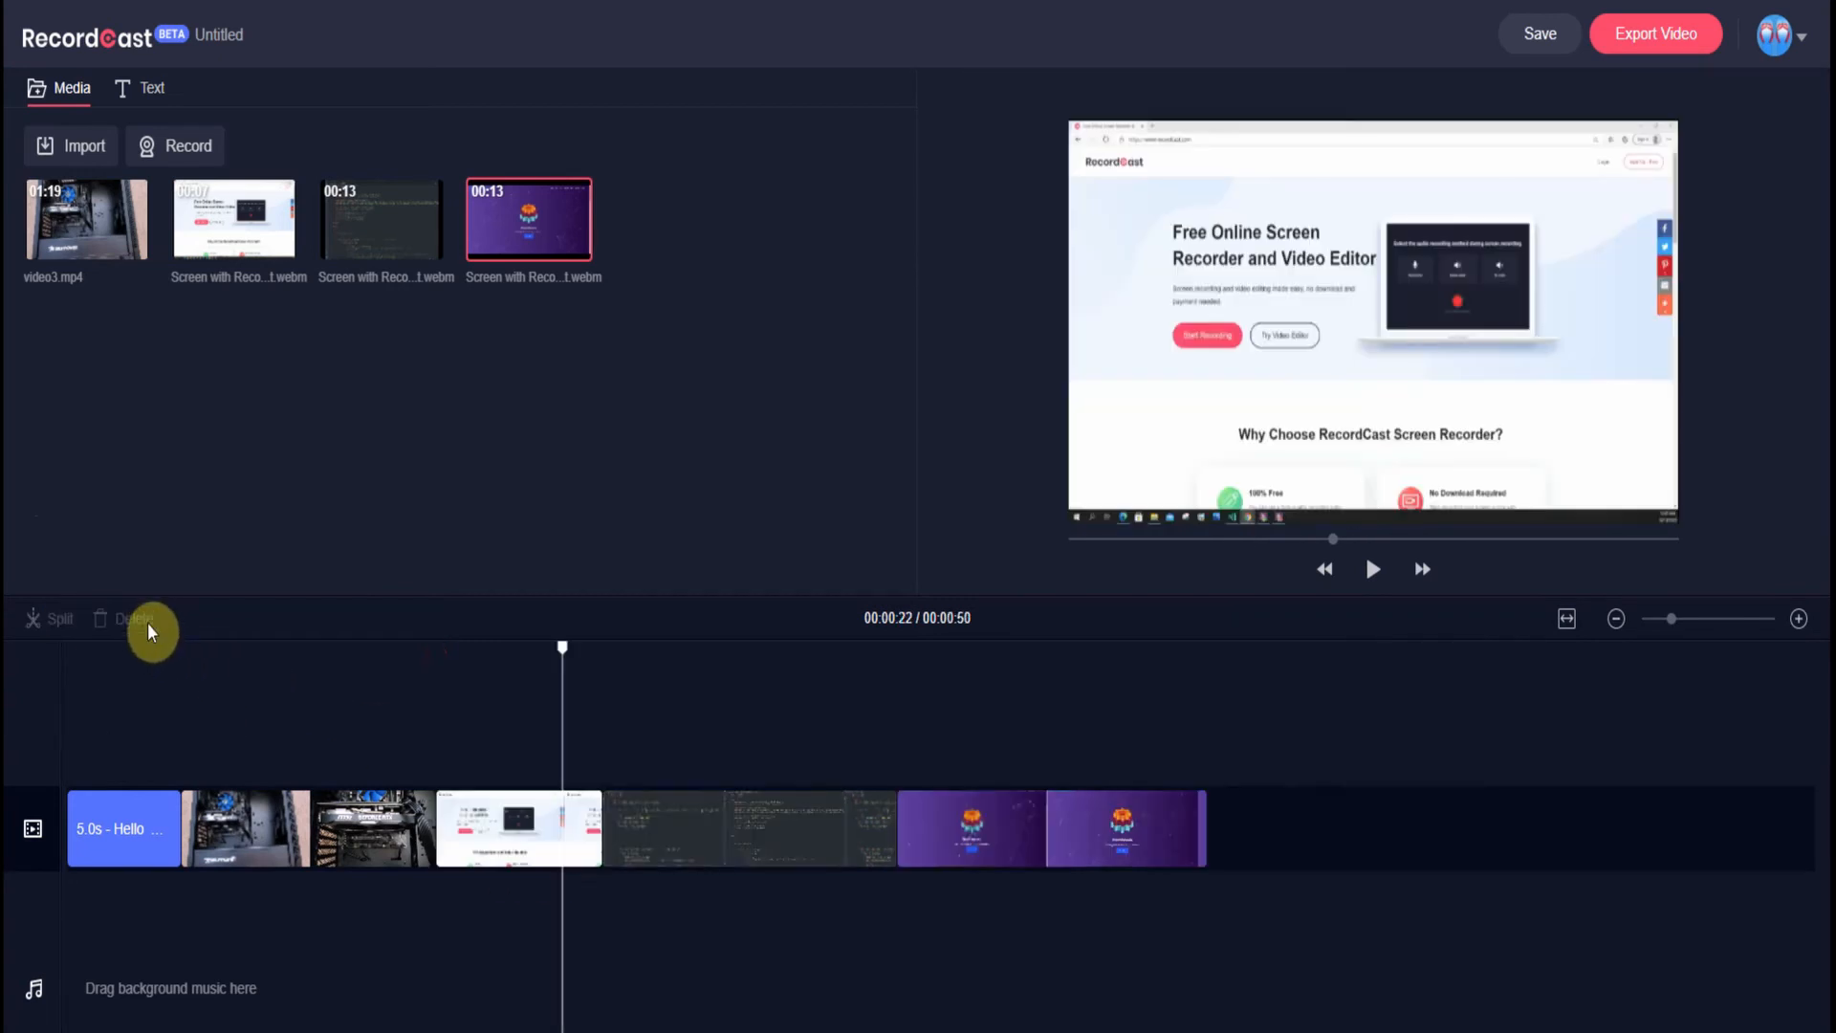
- Split the code clip at 33 seconds and delete its 3.4-second end piece
{"action": "left_click", "coordinate": [739, 832]}
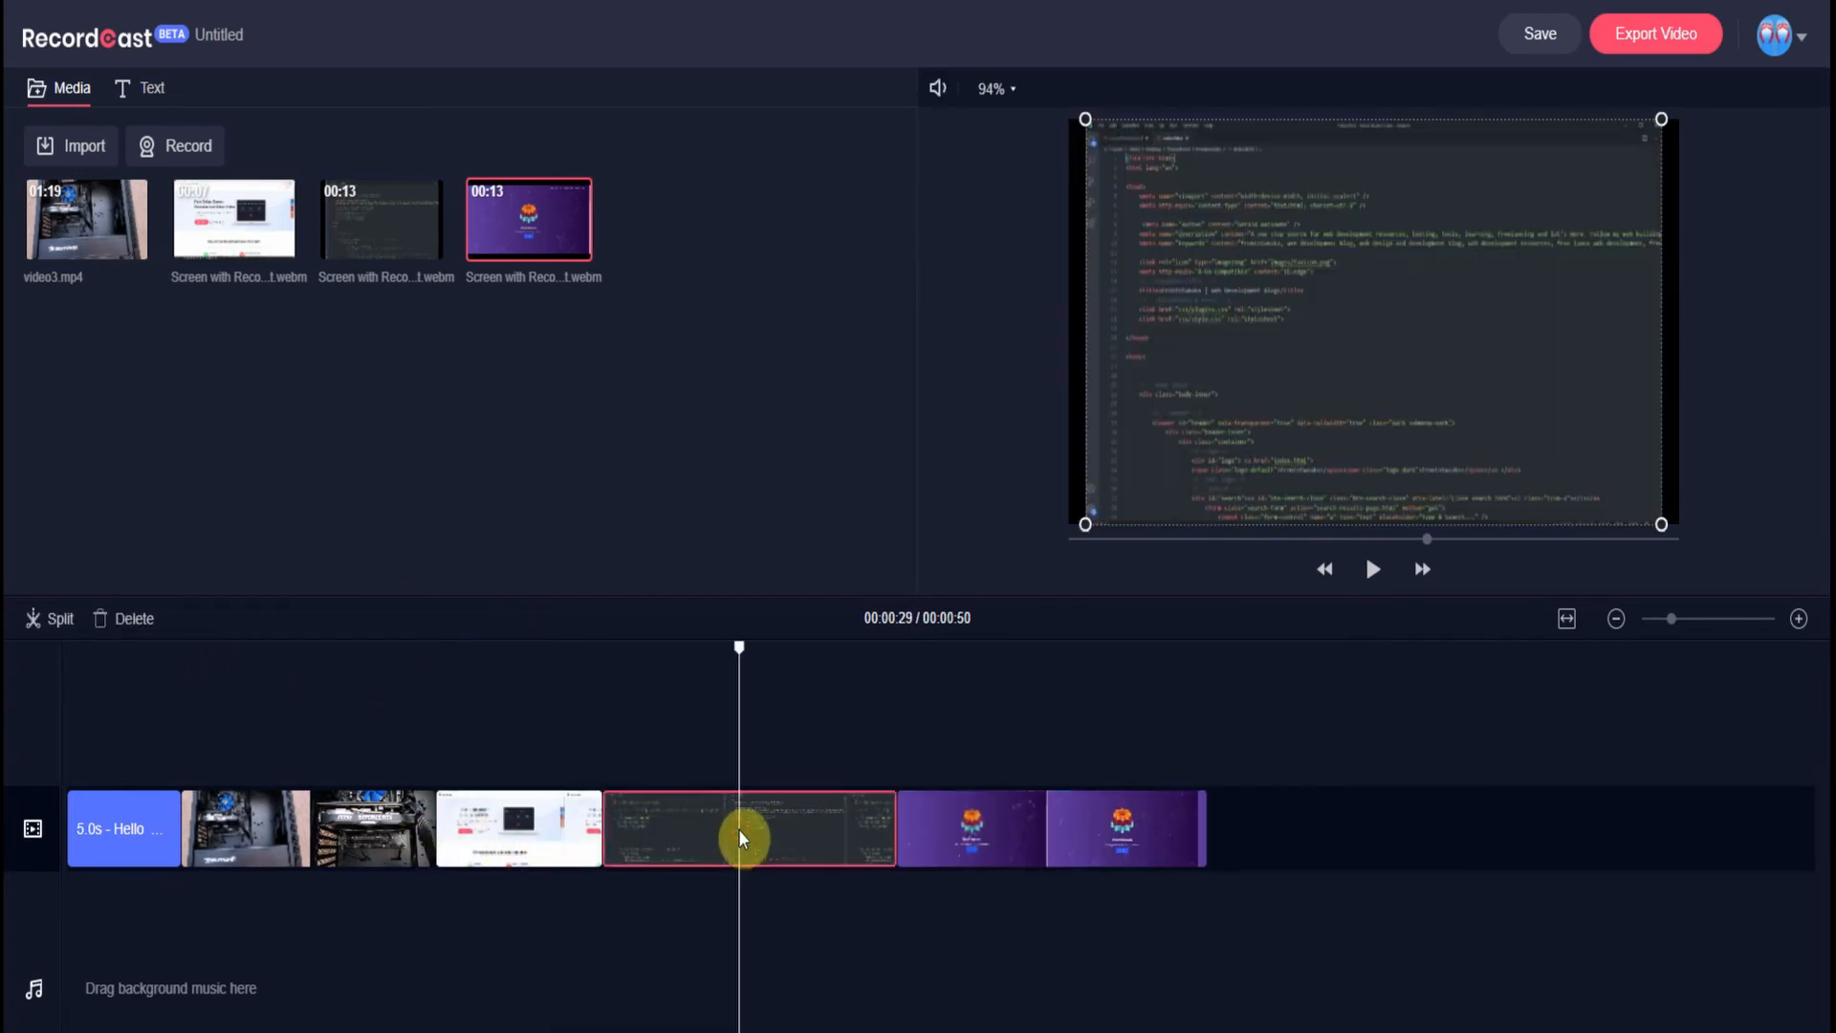
{"action": "left_click_drag", "start_coordinate": [744, 646], "coordinate": [819, 650]}
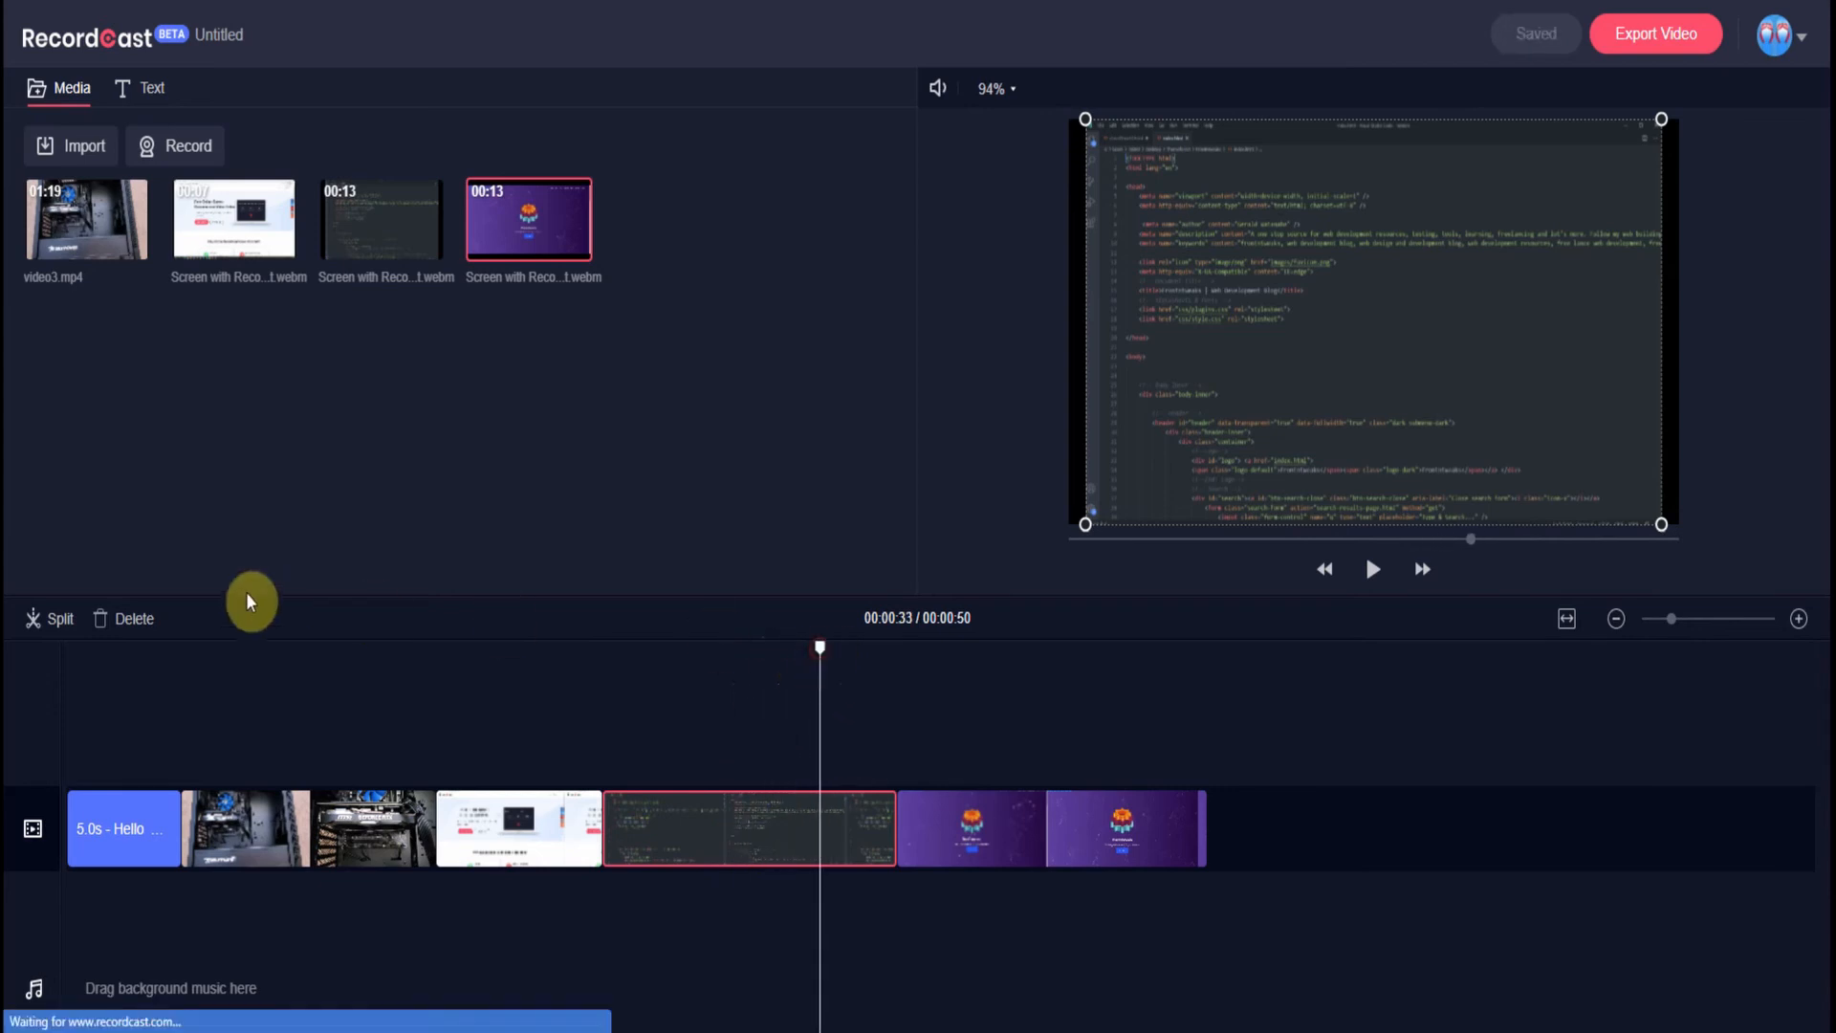
{"action": "left_click", "coordinate": [58, 621]}
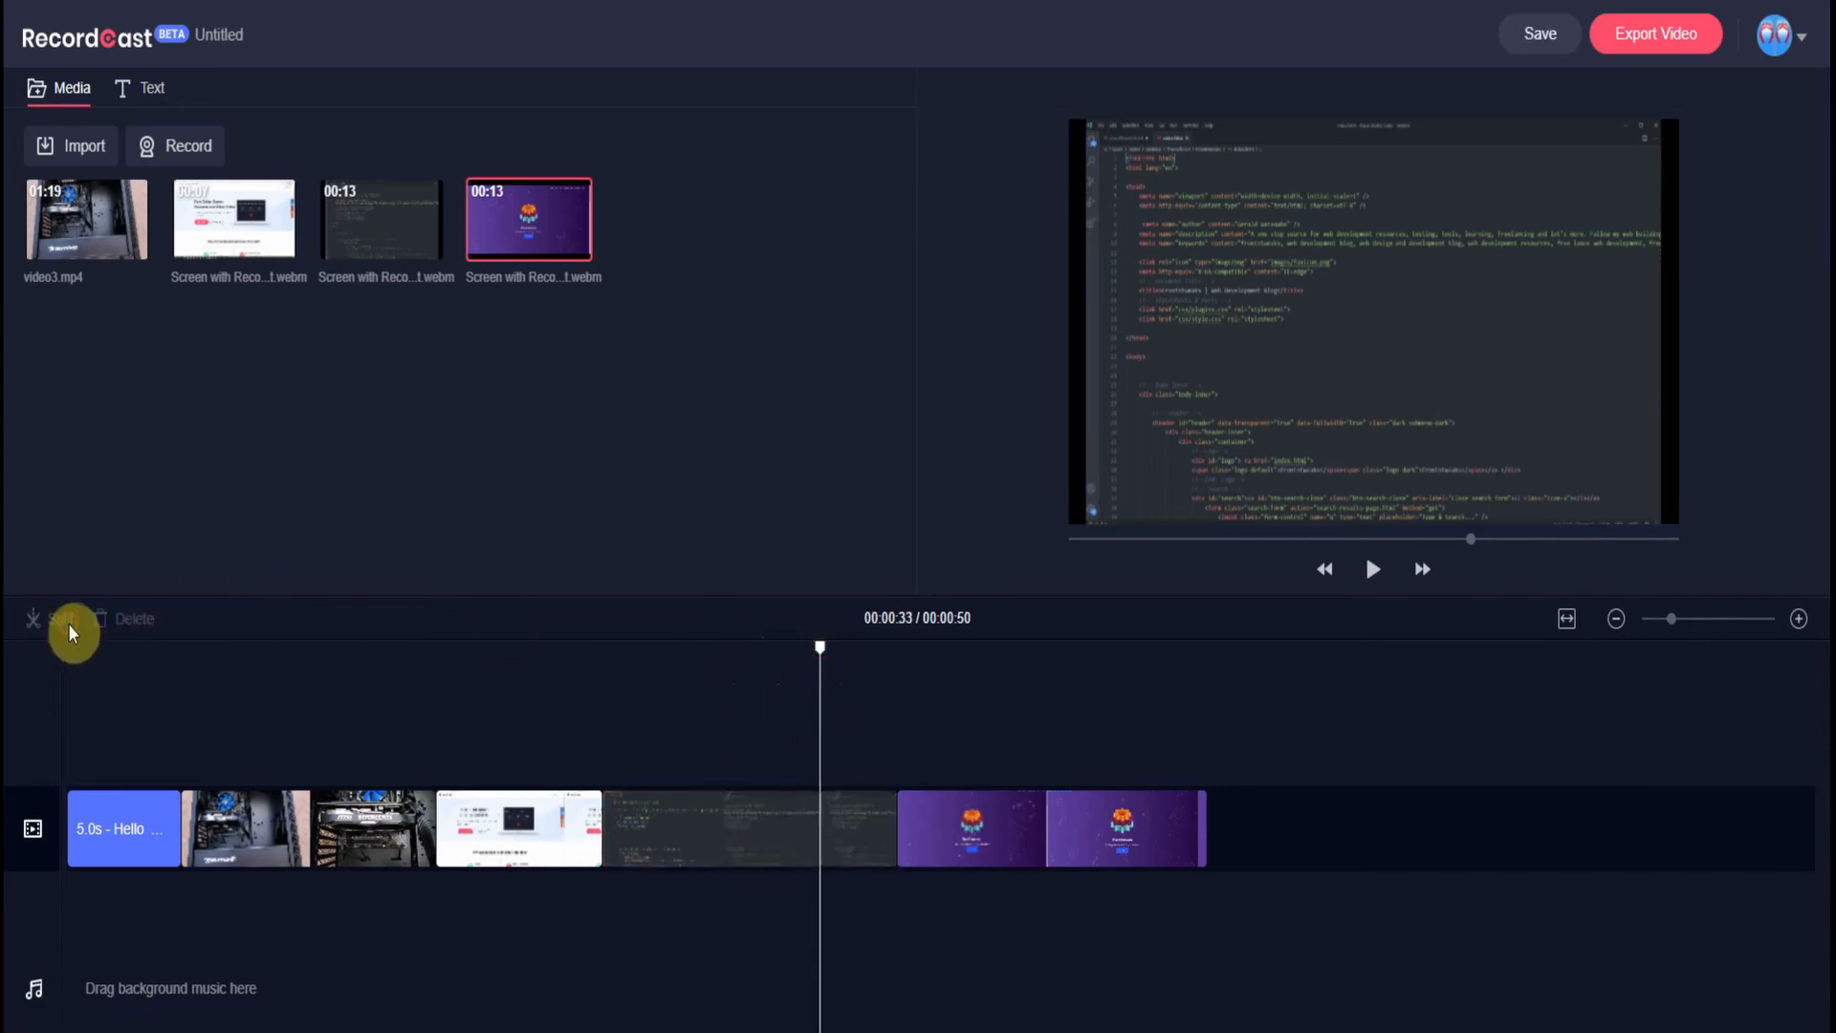
{"action": "left_click", "coordinate": [843, 829]}
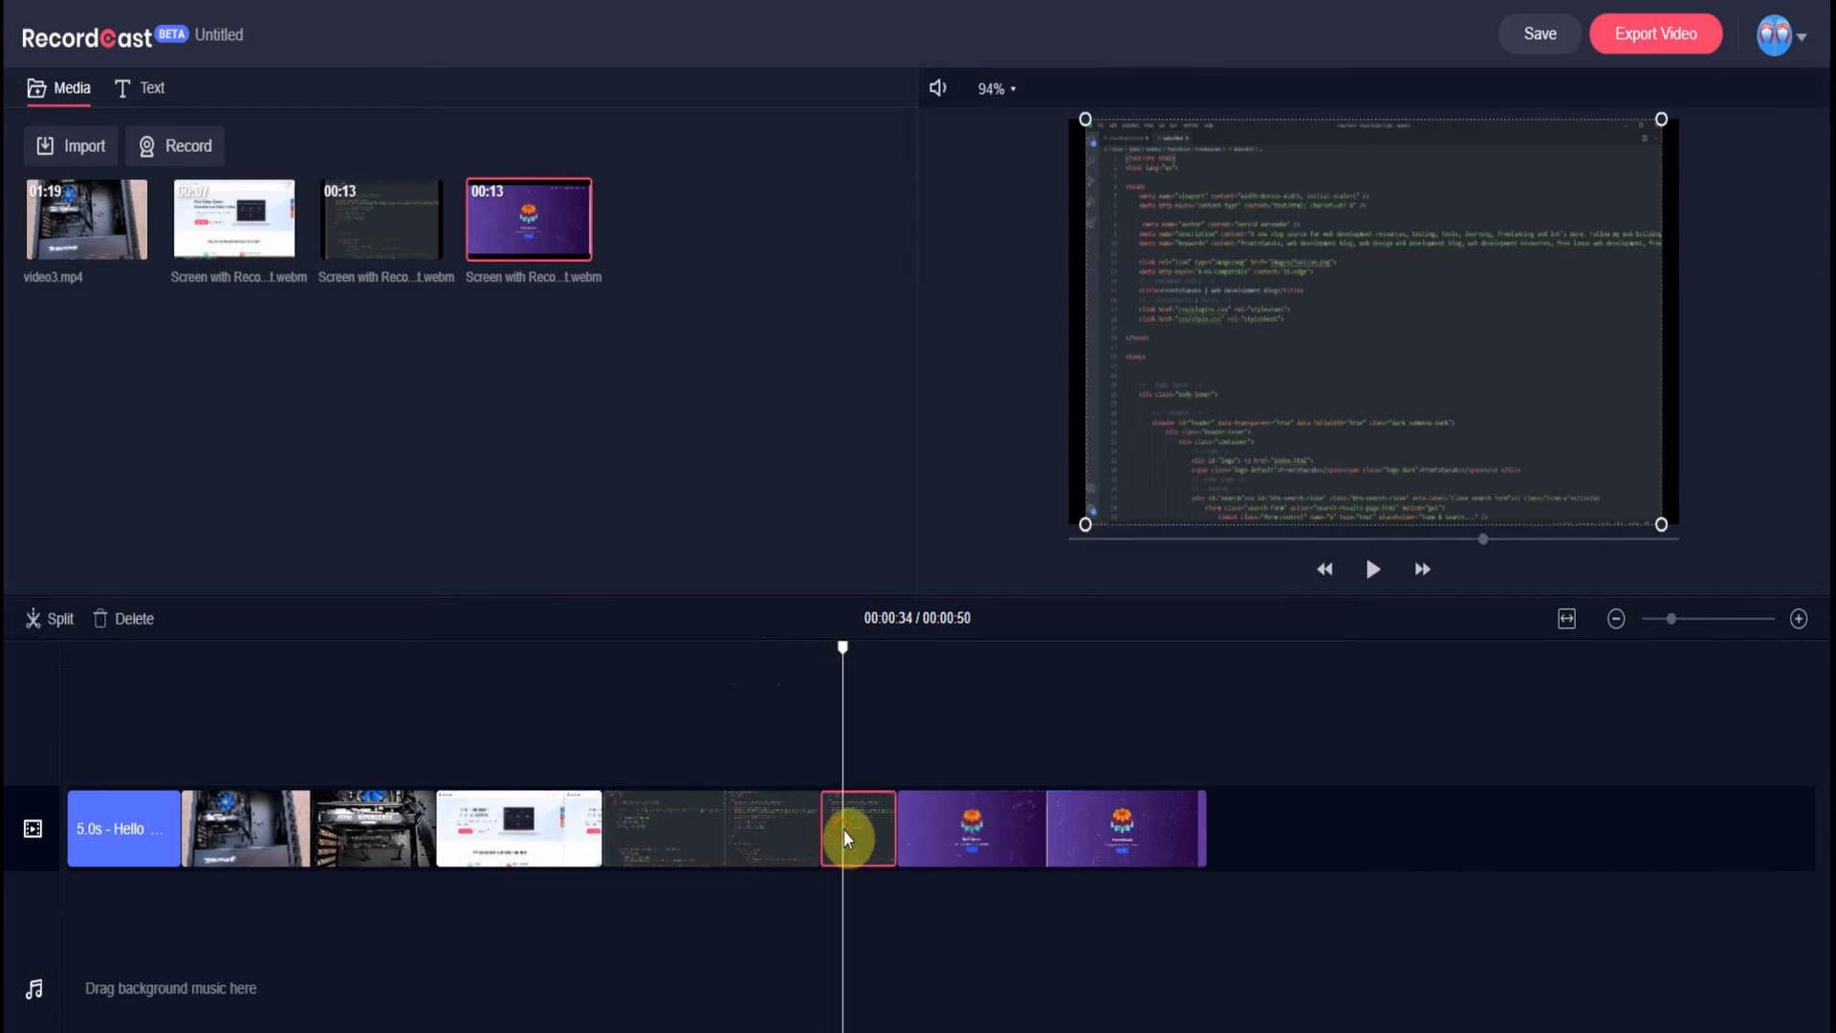
{"action": "left_click", "coordinate": [129, 620]}
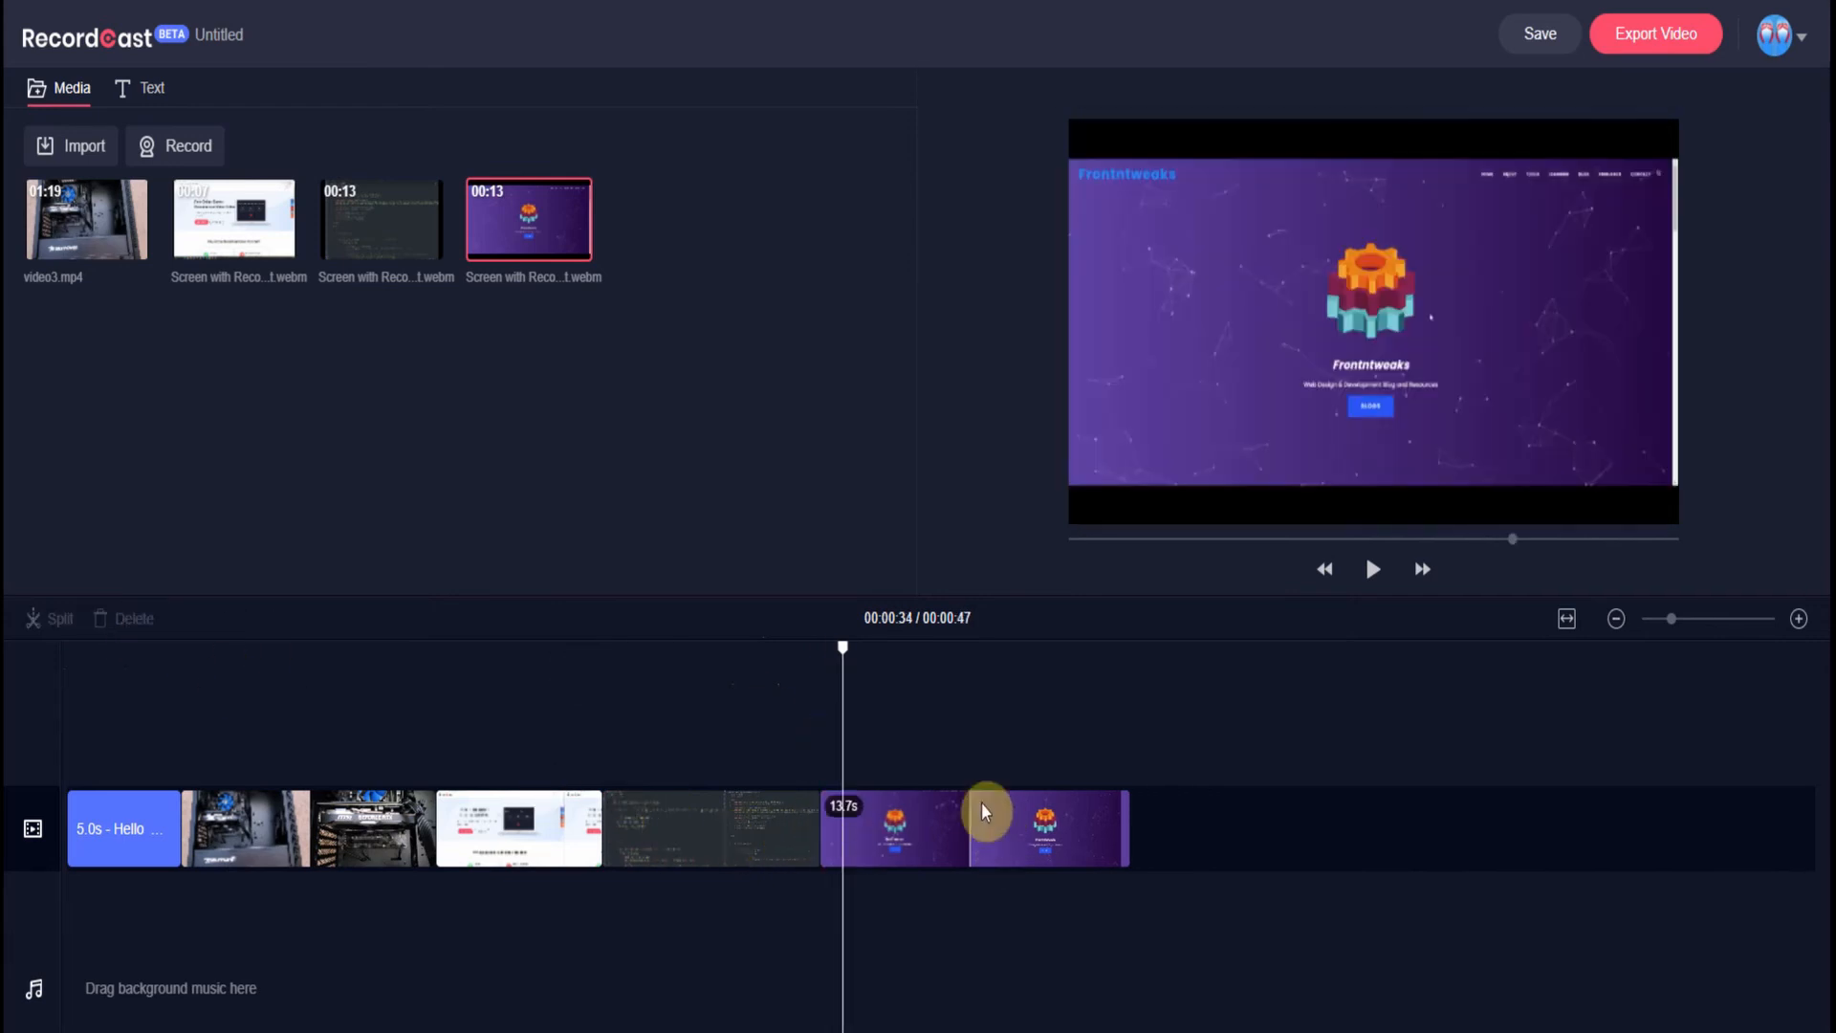
- Split the final website clip at 43 seconds and delete the piece after the cut
{"action": "left_click", "coordinate": [977, 650]}
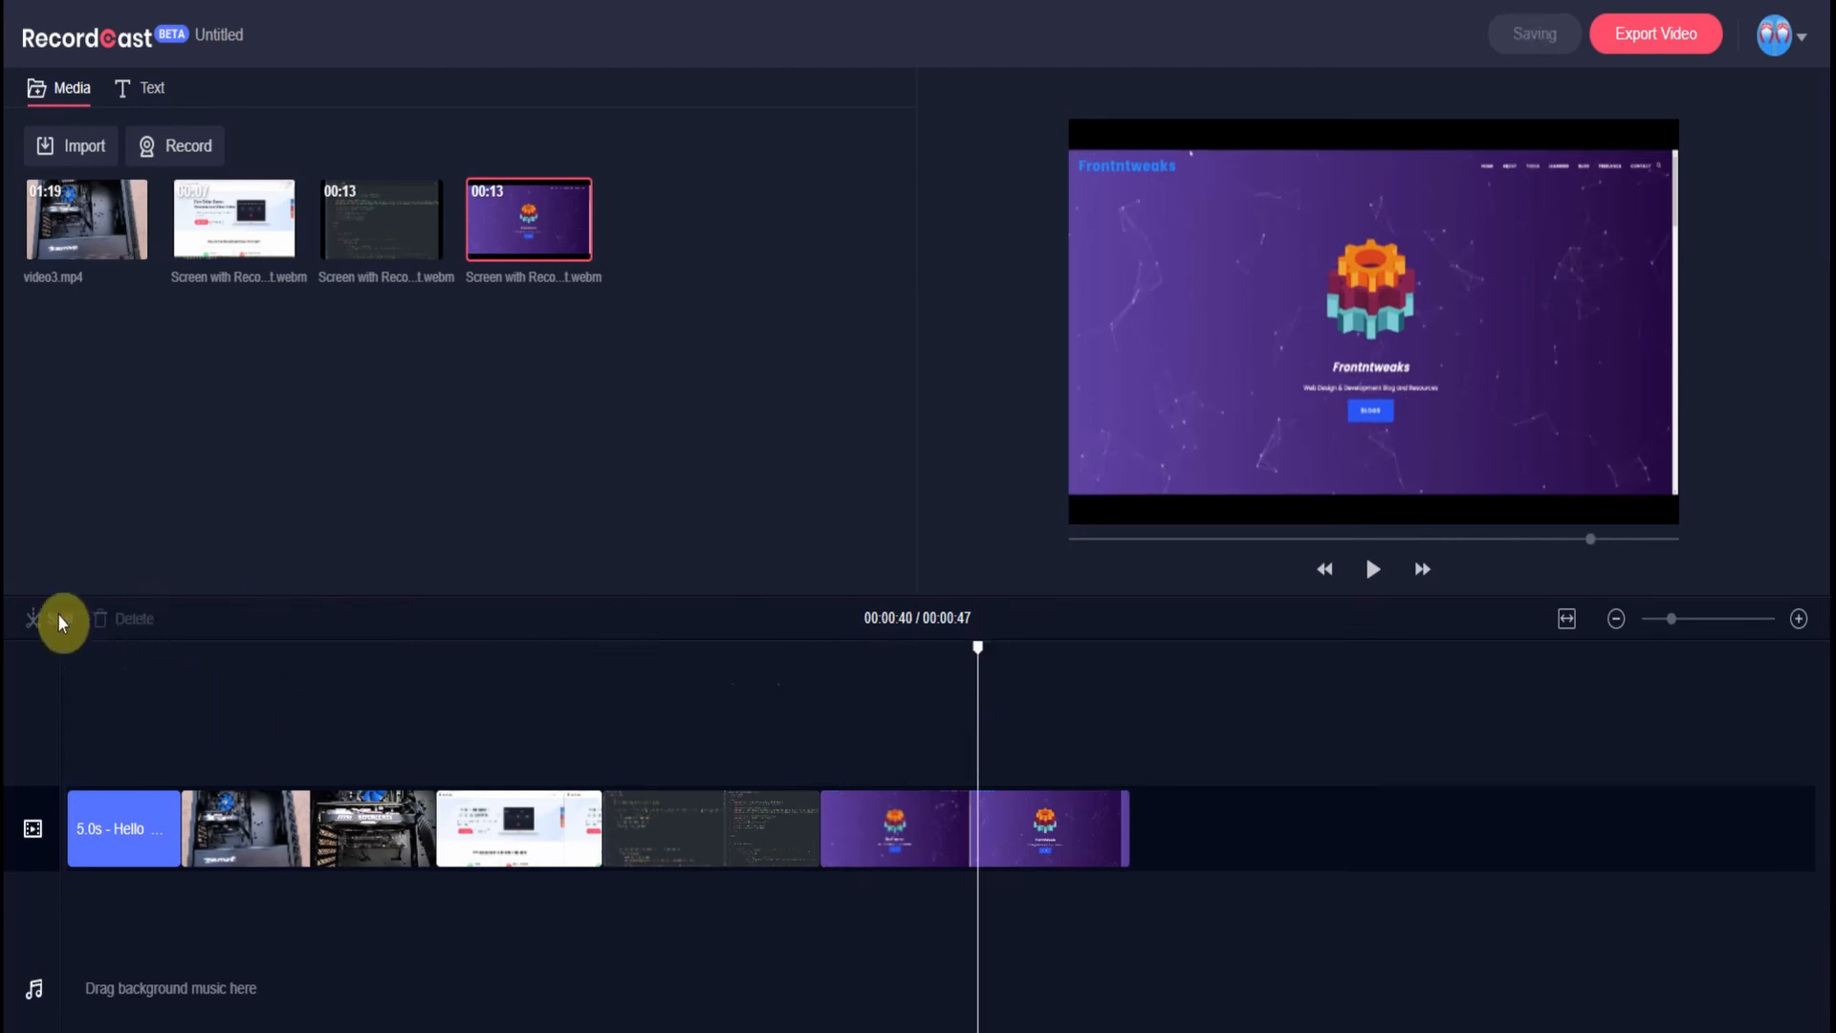
{"action": "left_click", "coordinate": [1082, 848]}
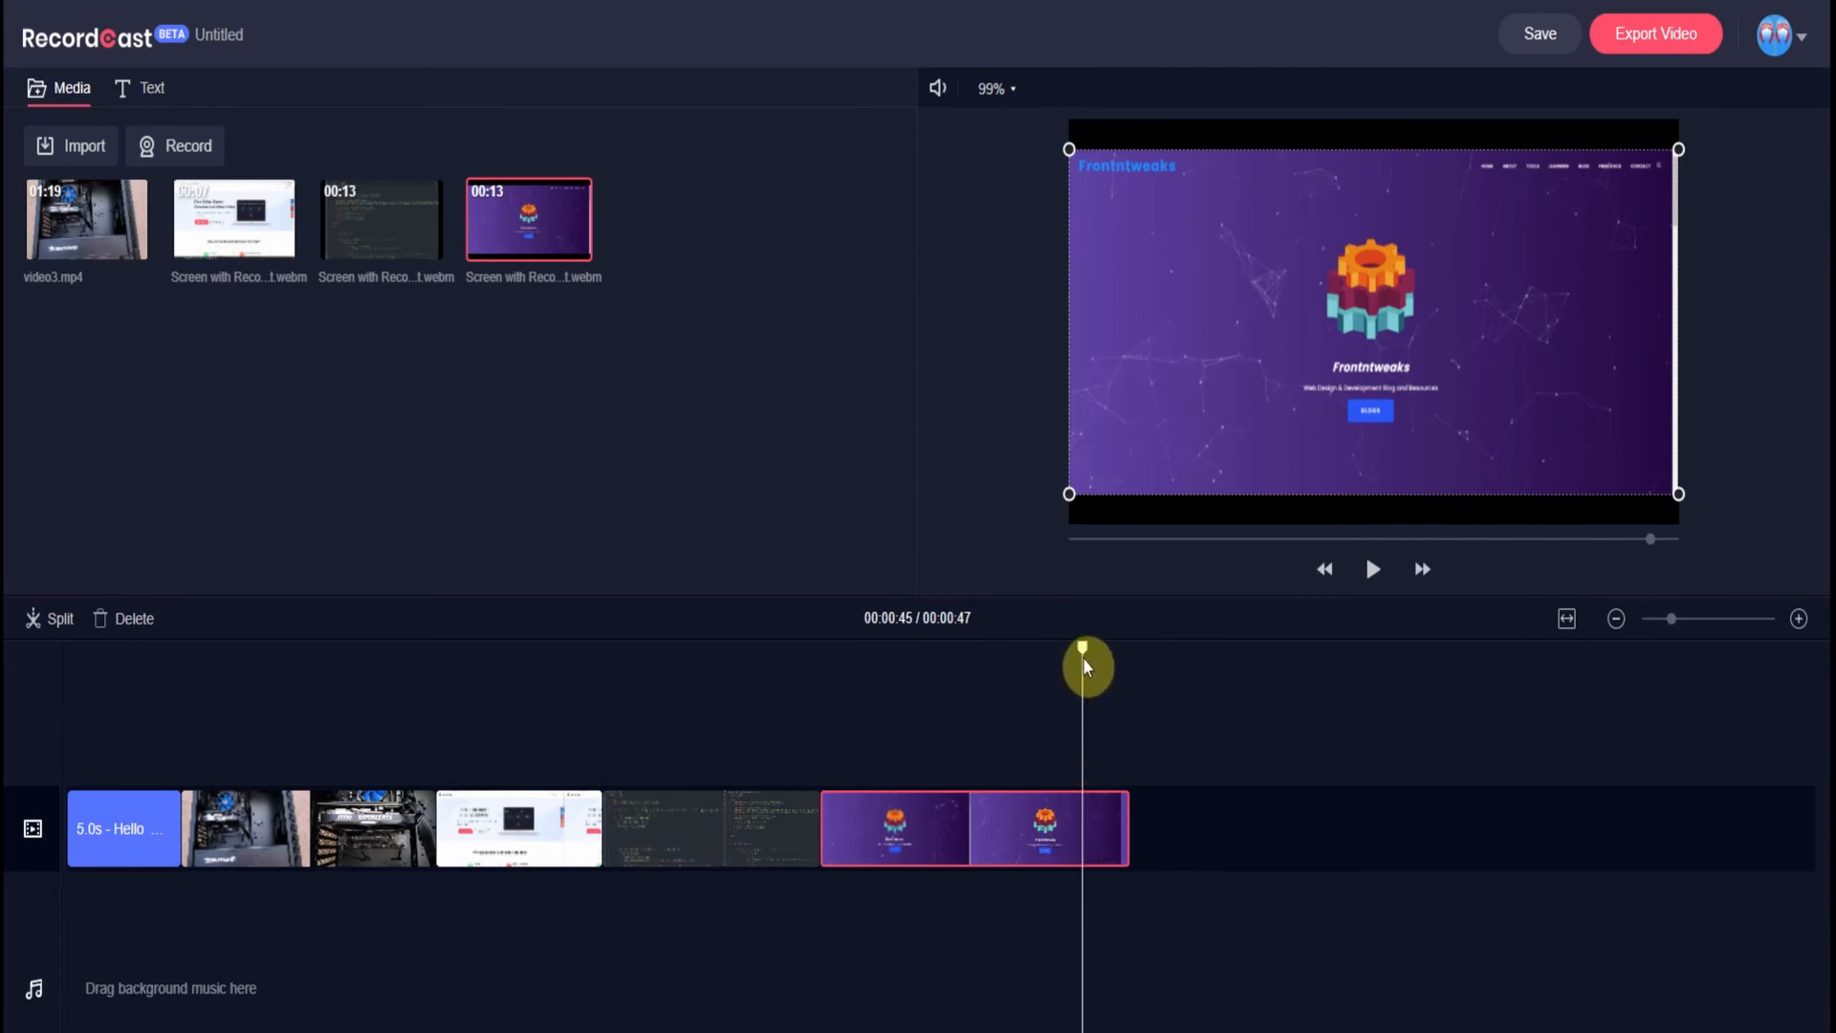
{"action": "left_click_drag", "start_coordinate": [1078, 647], "coordinate": [1042, 648]}
{"action": "left_click", "coordinate": [59, 618]}
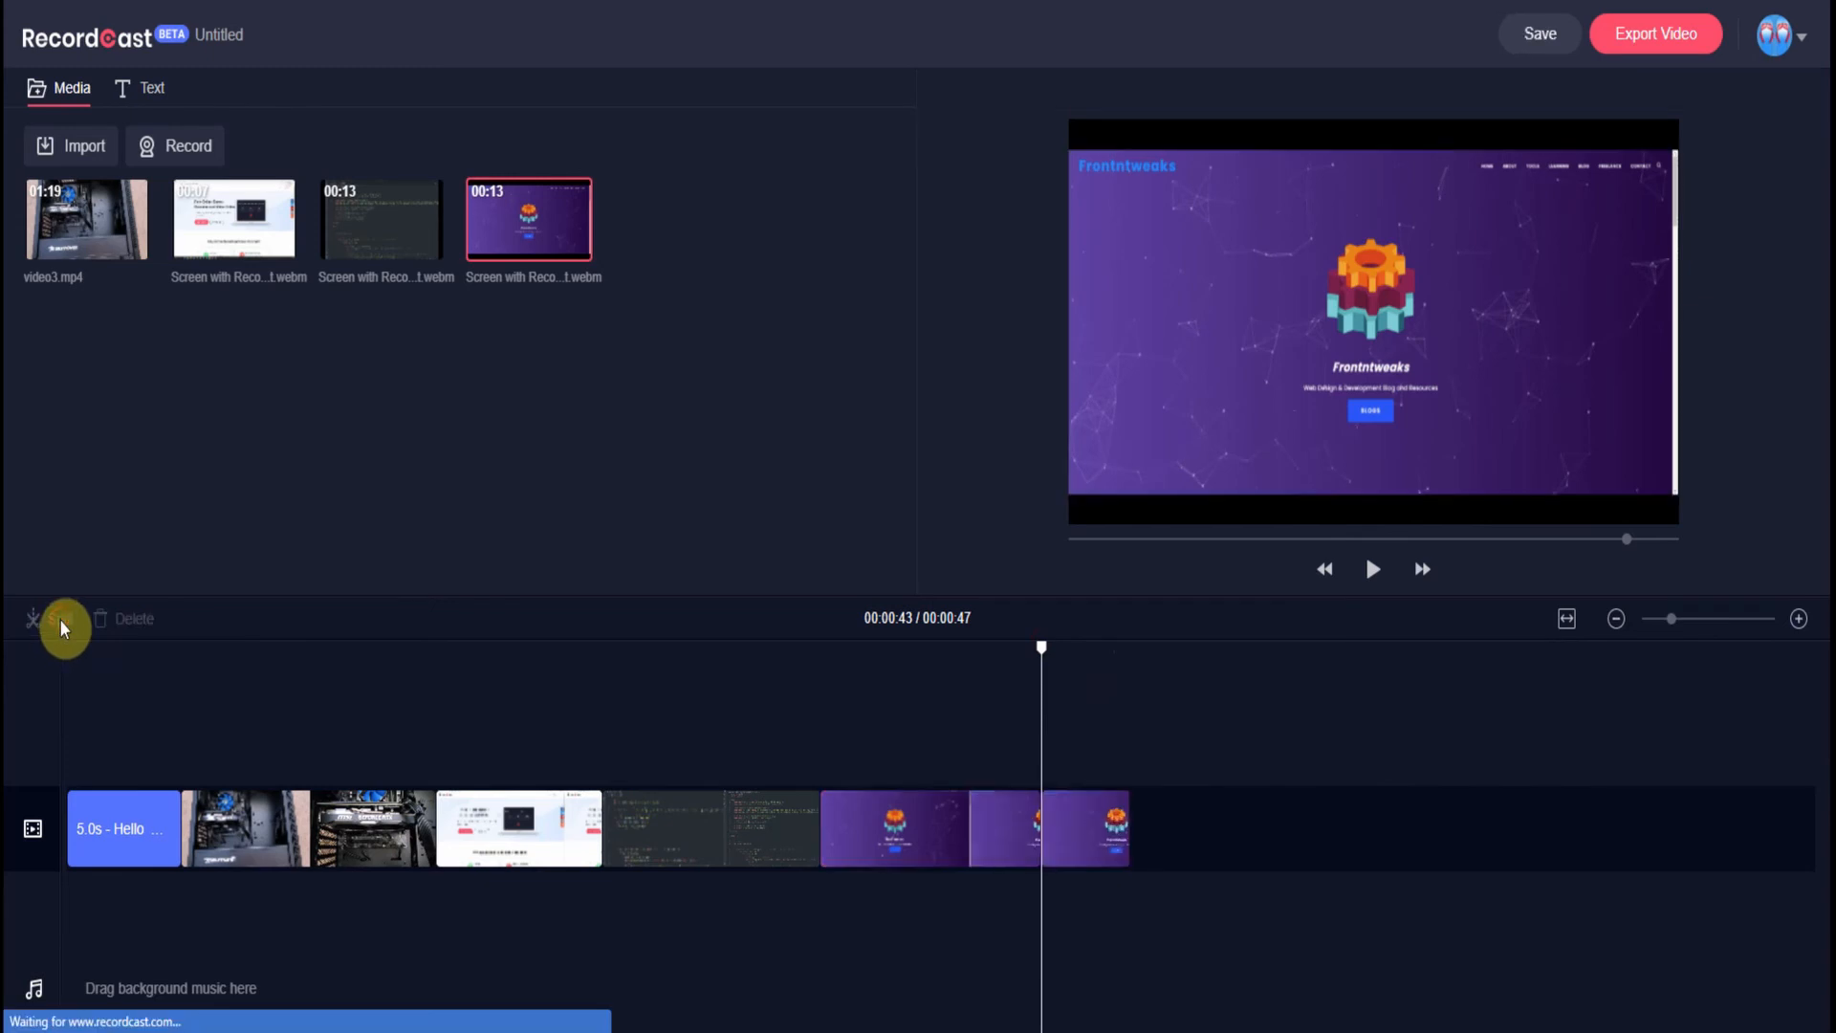
{"action": "left_click", "coordinate": [1107, 860]}
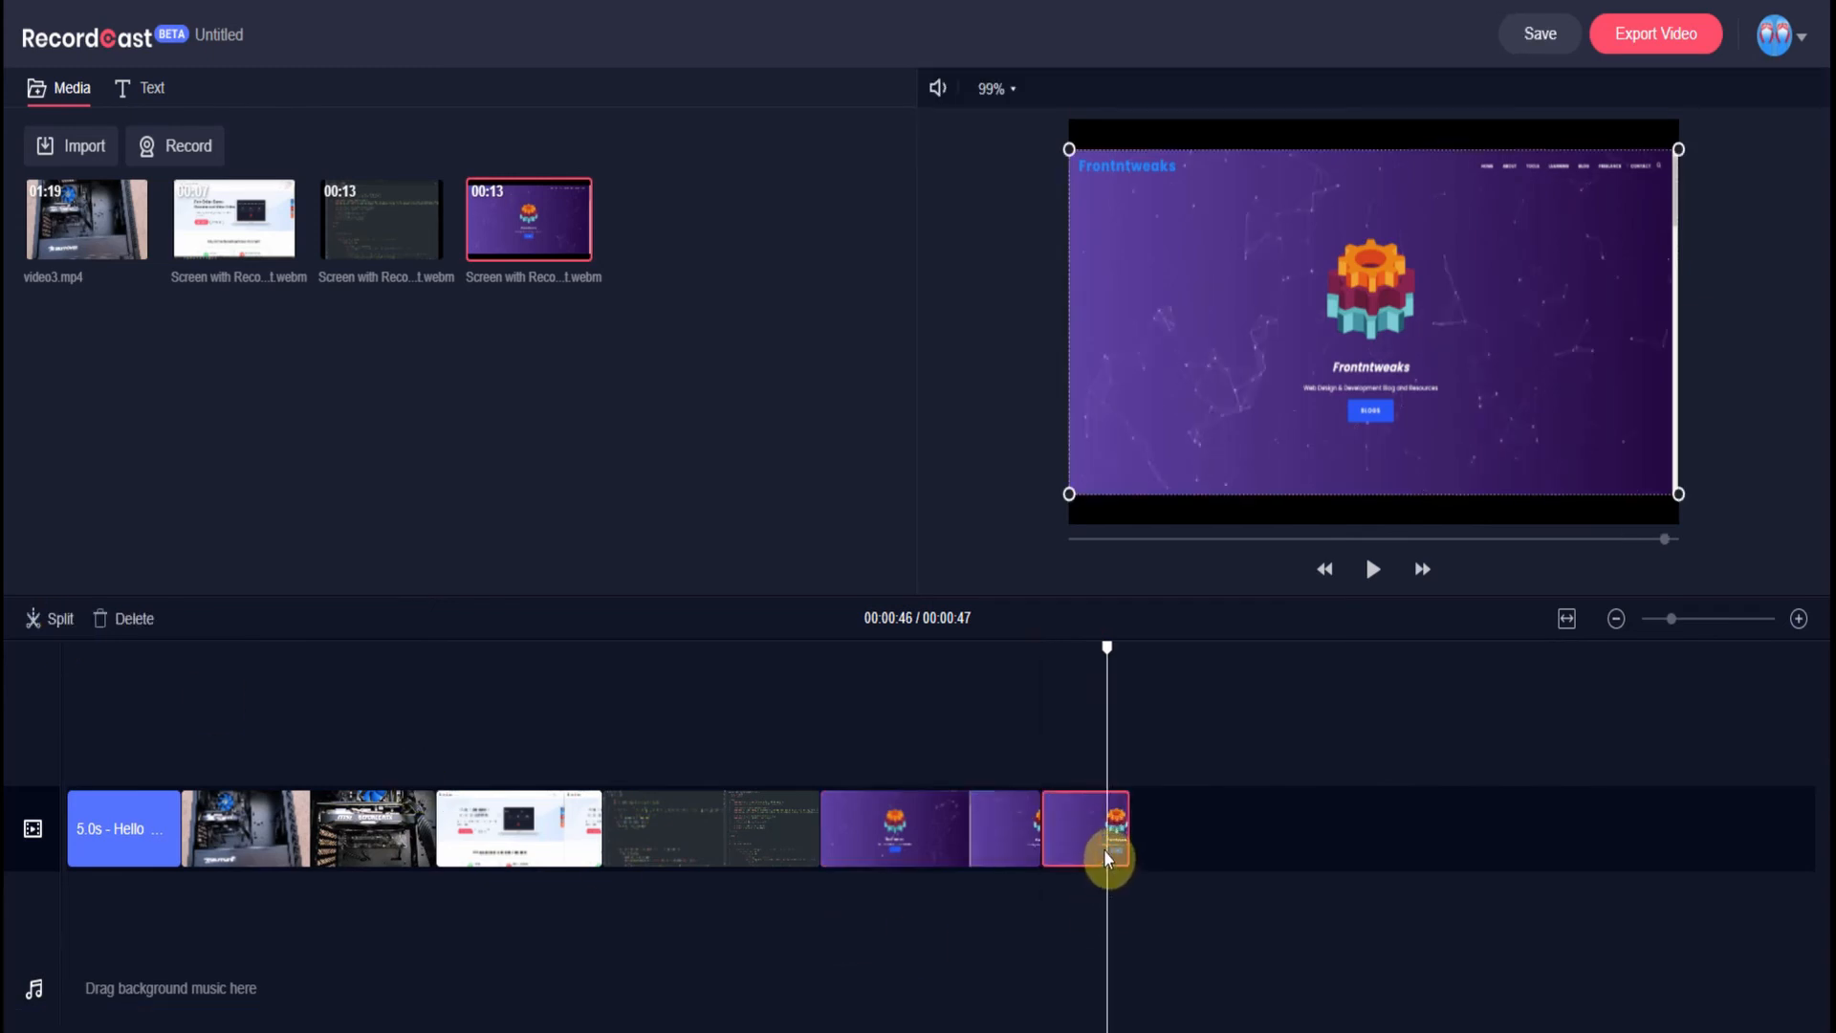
{"action": "left_click", "coordinate": [133, 619]}
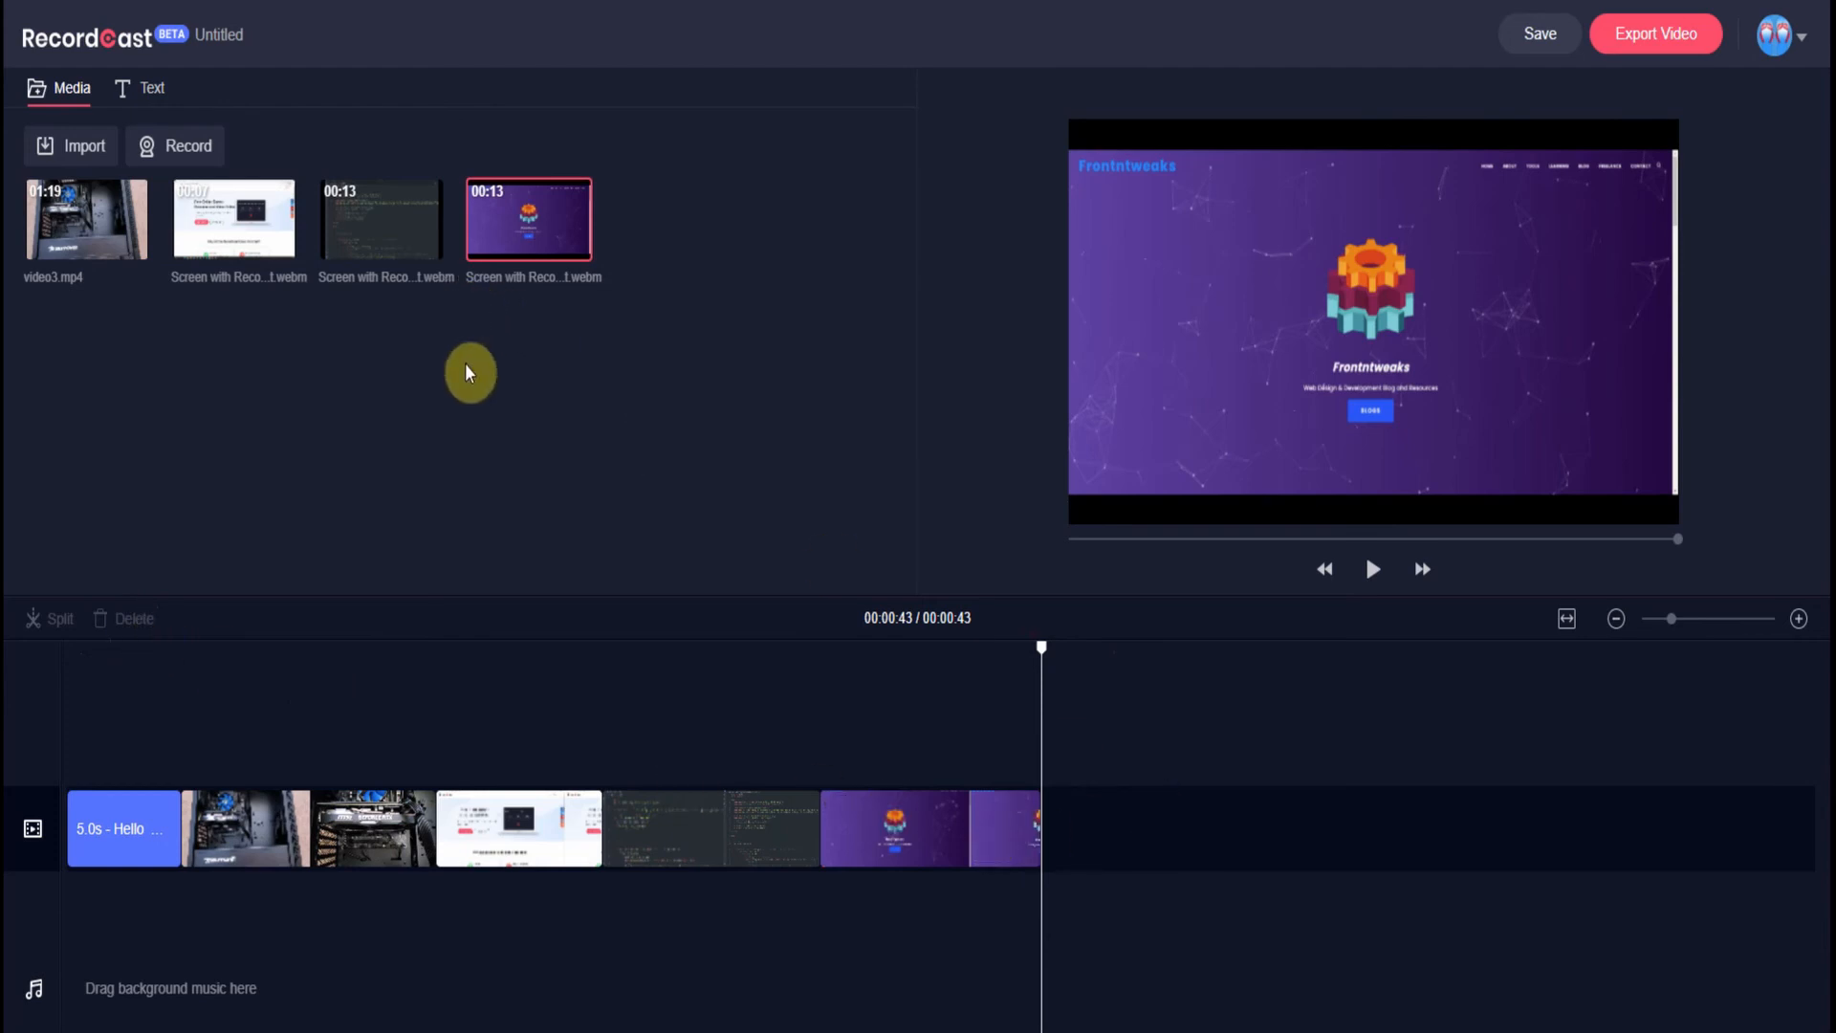
{"action": "left_click", "coordinate": [124, 99]}
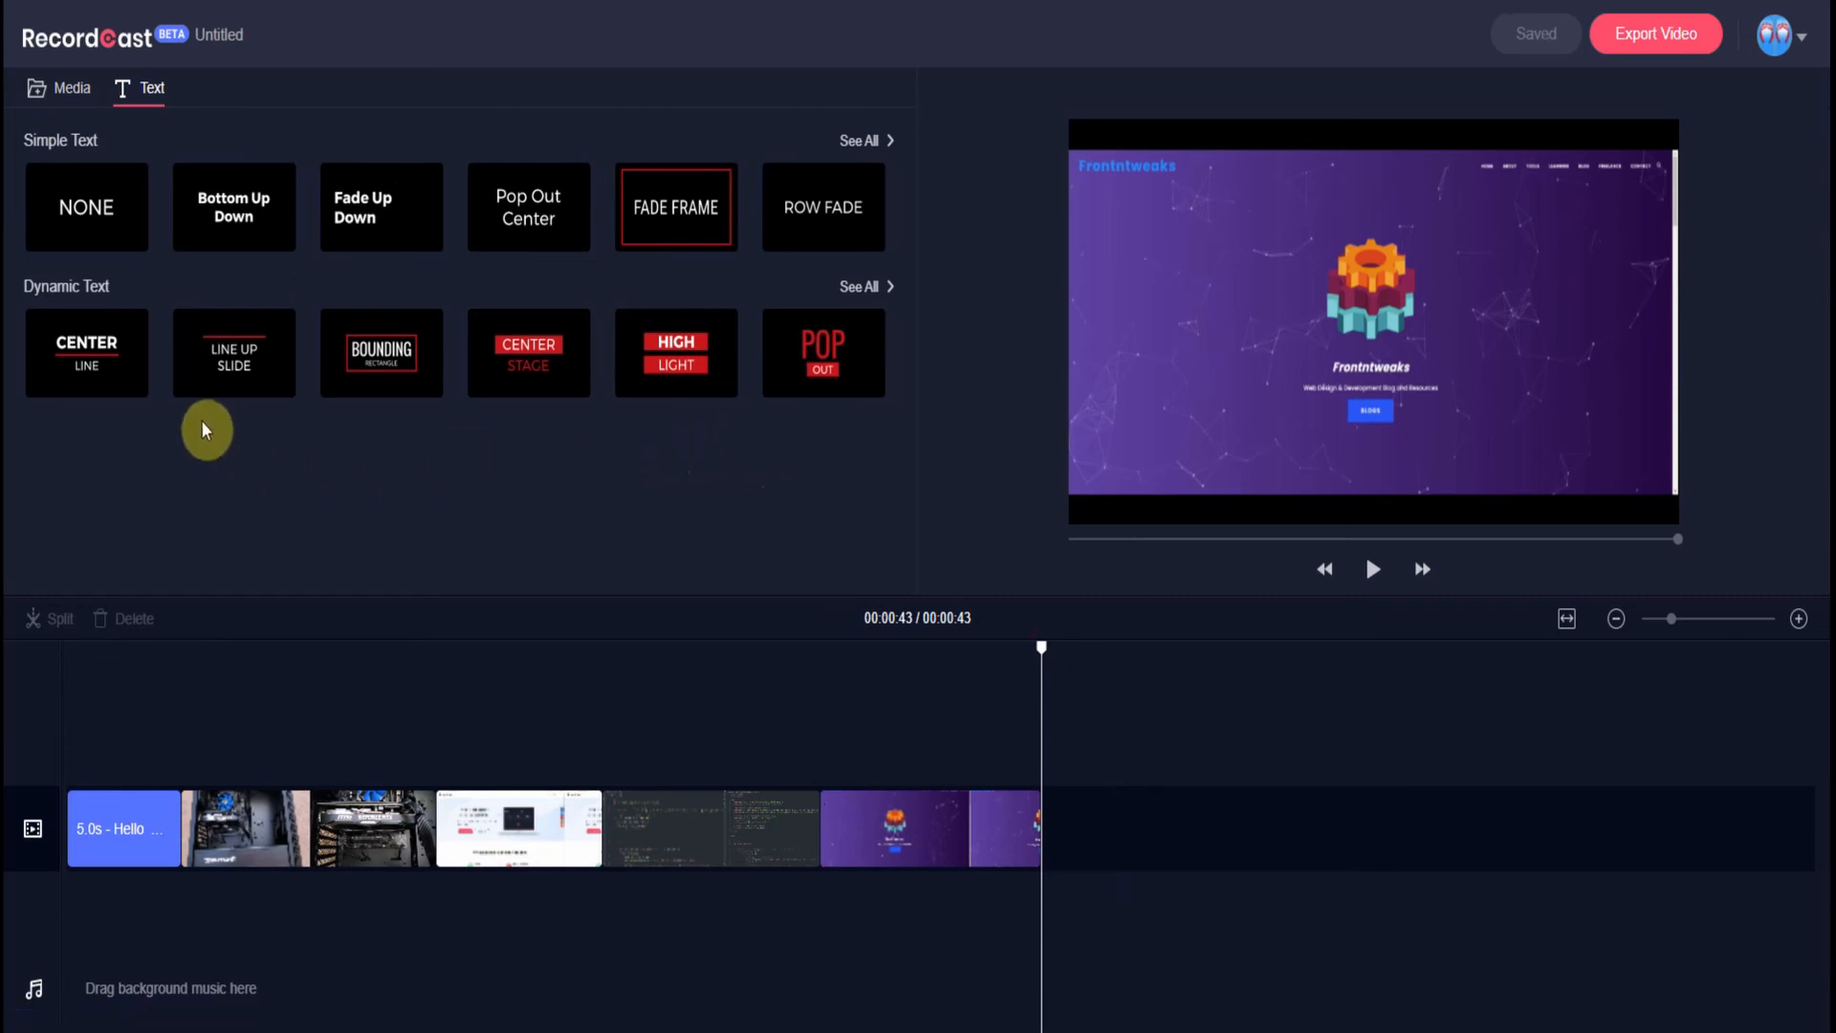
- Add a 4-second CENTER LINE dynamic title after the last clip and edit its text
{"action": "left_click", "coordinate": [104, 373]}
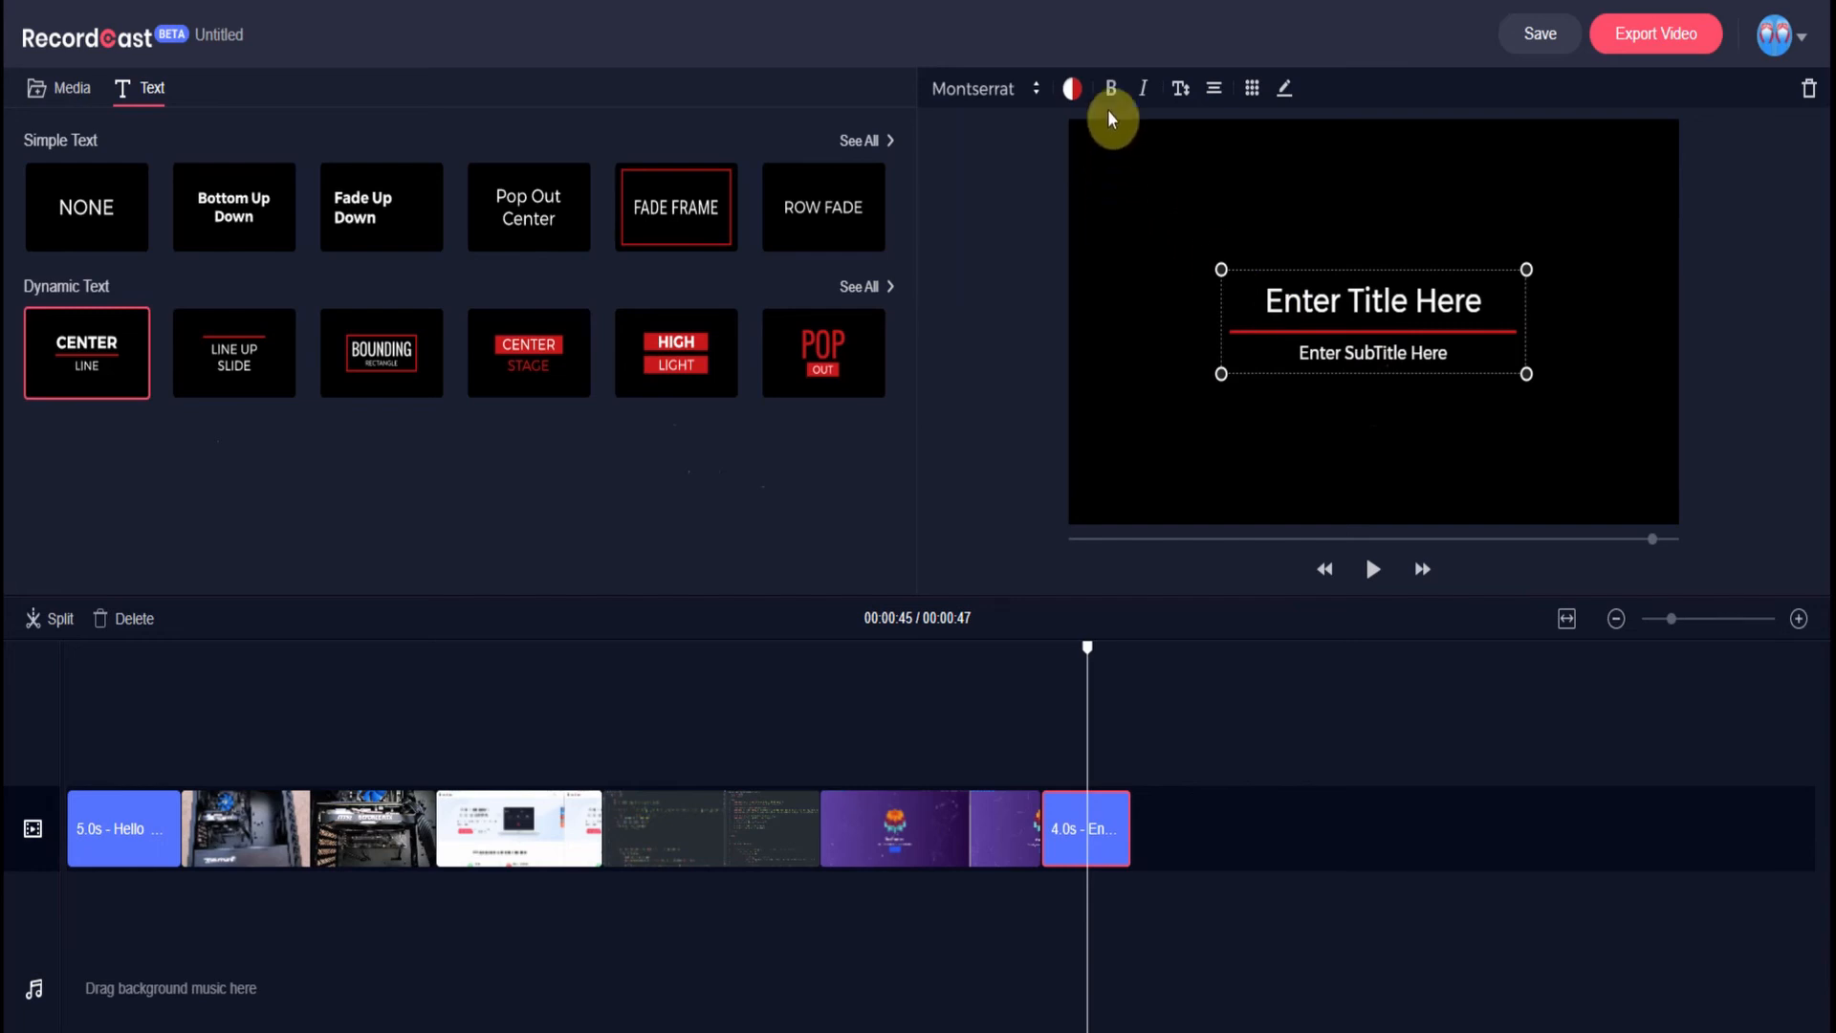
{"action": "left_click", "coordinate": [1282, 89]}
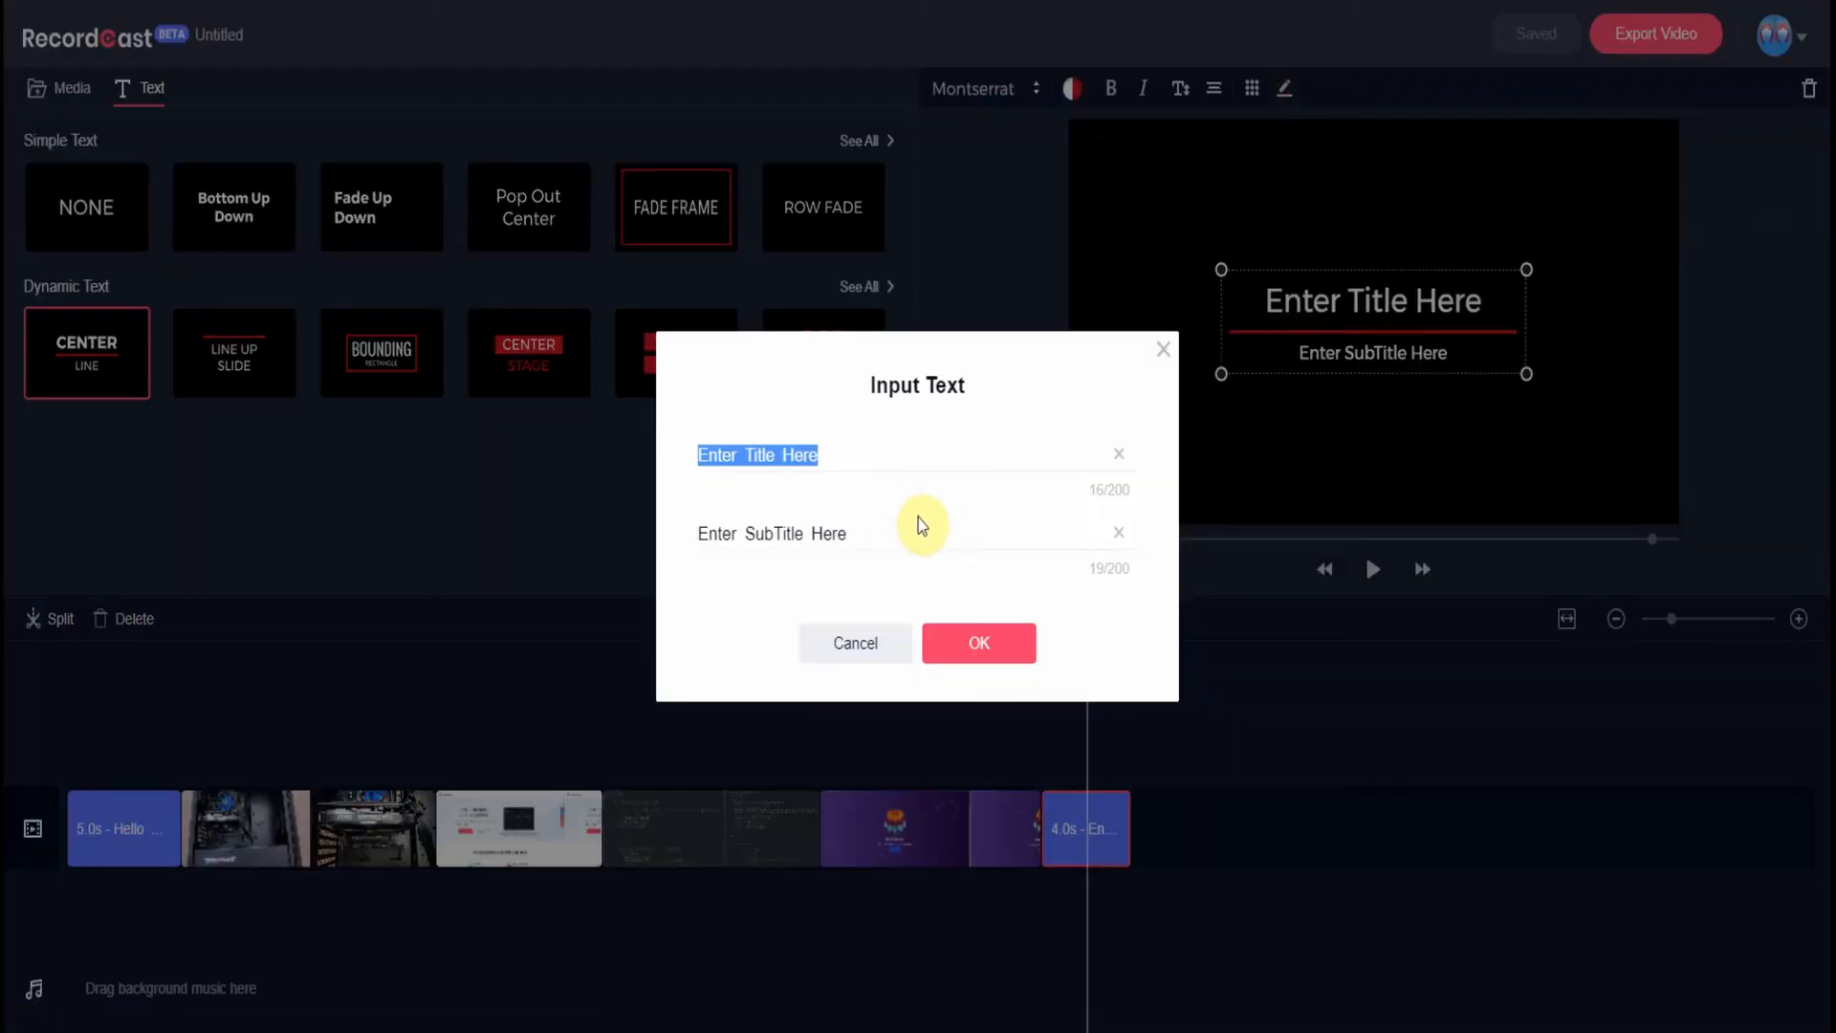
- Replace the placeholder text with the title 'Thank You' and the subtitle 'Watching'
{"action": "key", "text": "BackSpace"}
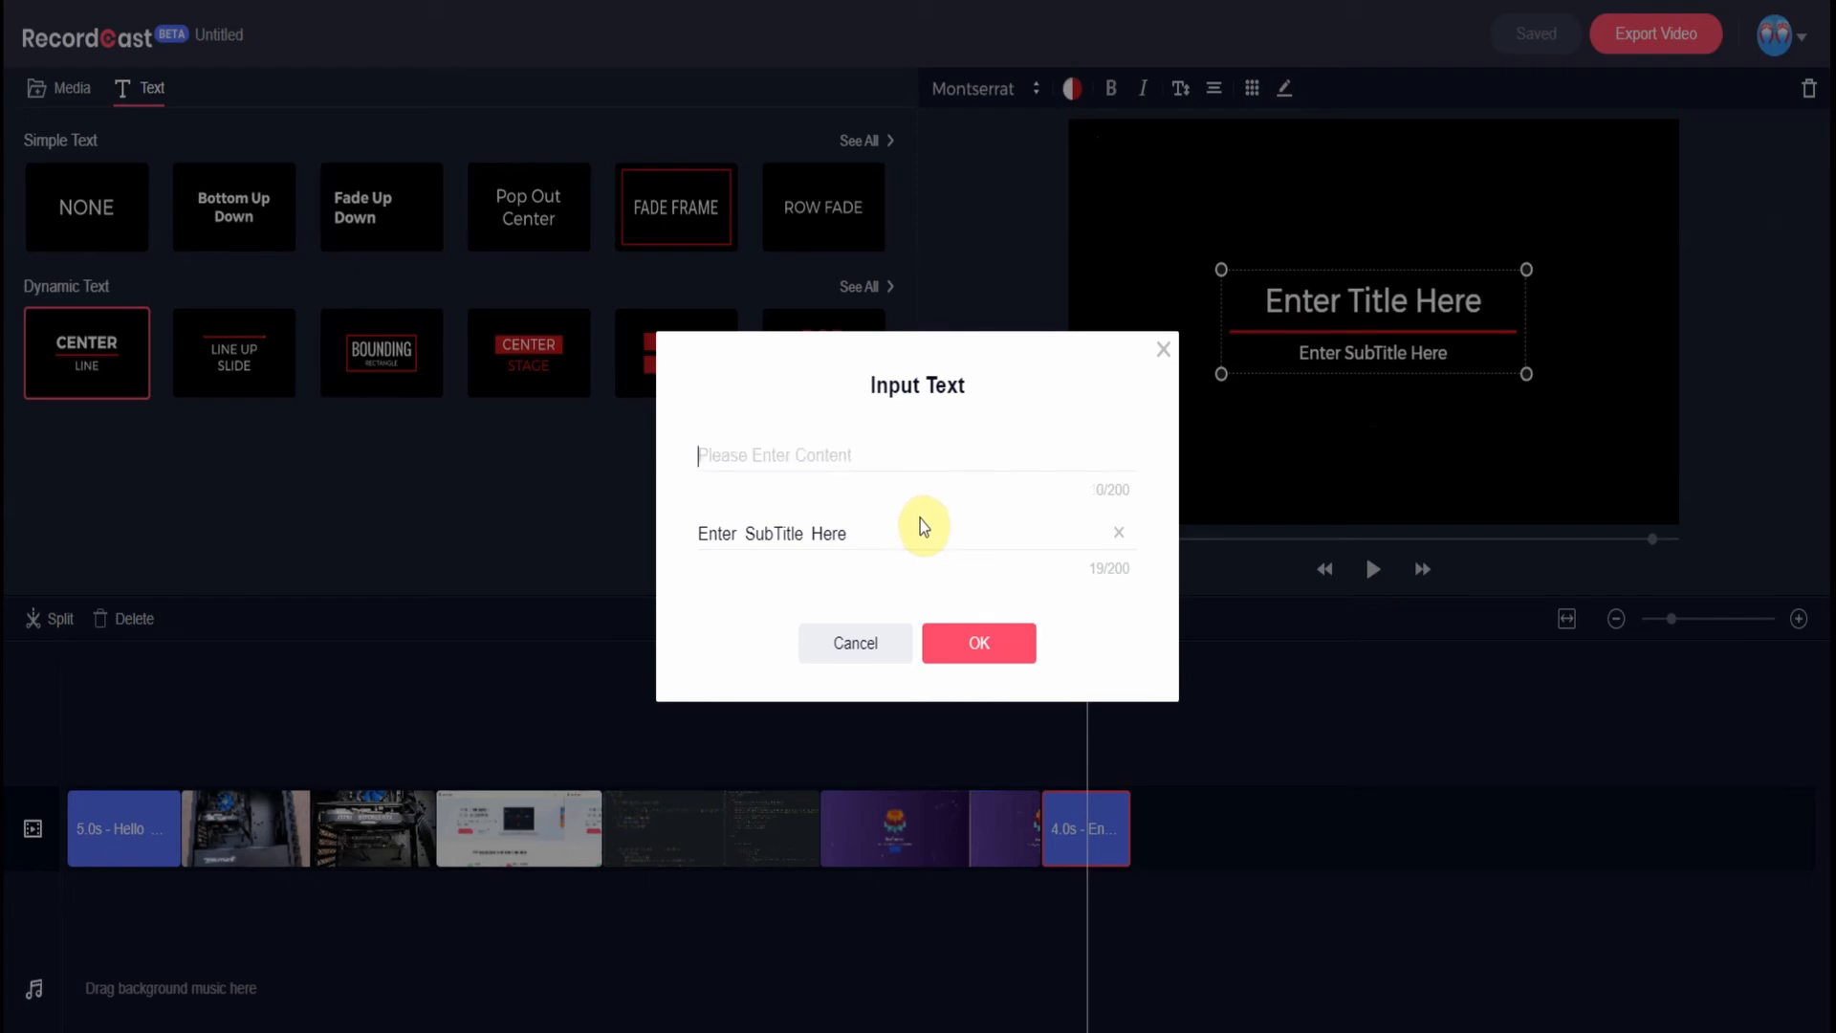
{"action": "type", "text": "Thank Youu"}
{"action": "key", "text": "BackSpace"}
{"action": "key", "text": "BackSpace"}
{"action": "type", "text": "u"}
{"action": "triple_click", "coordinate": [857, 535]}
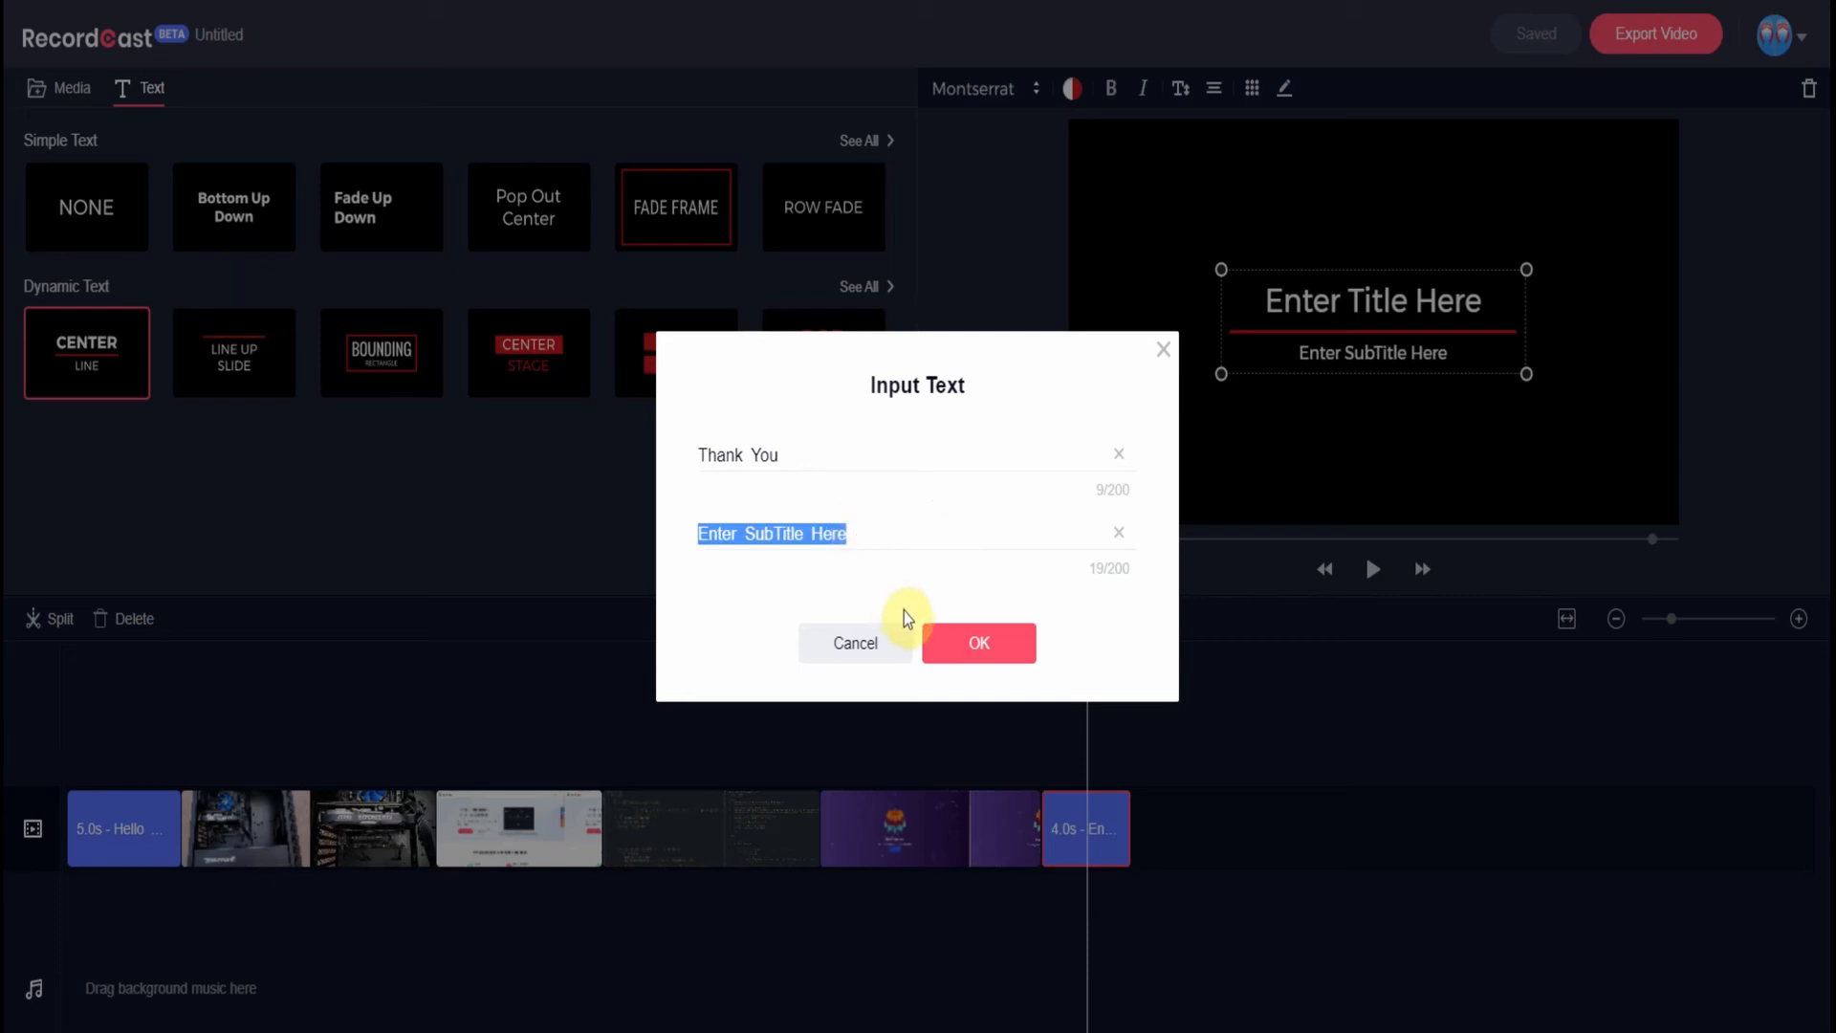
{"action": "type", "text": "Watchin"}
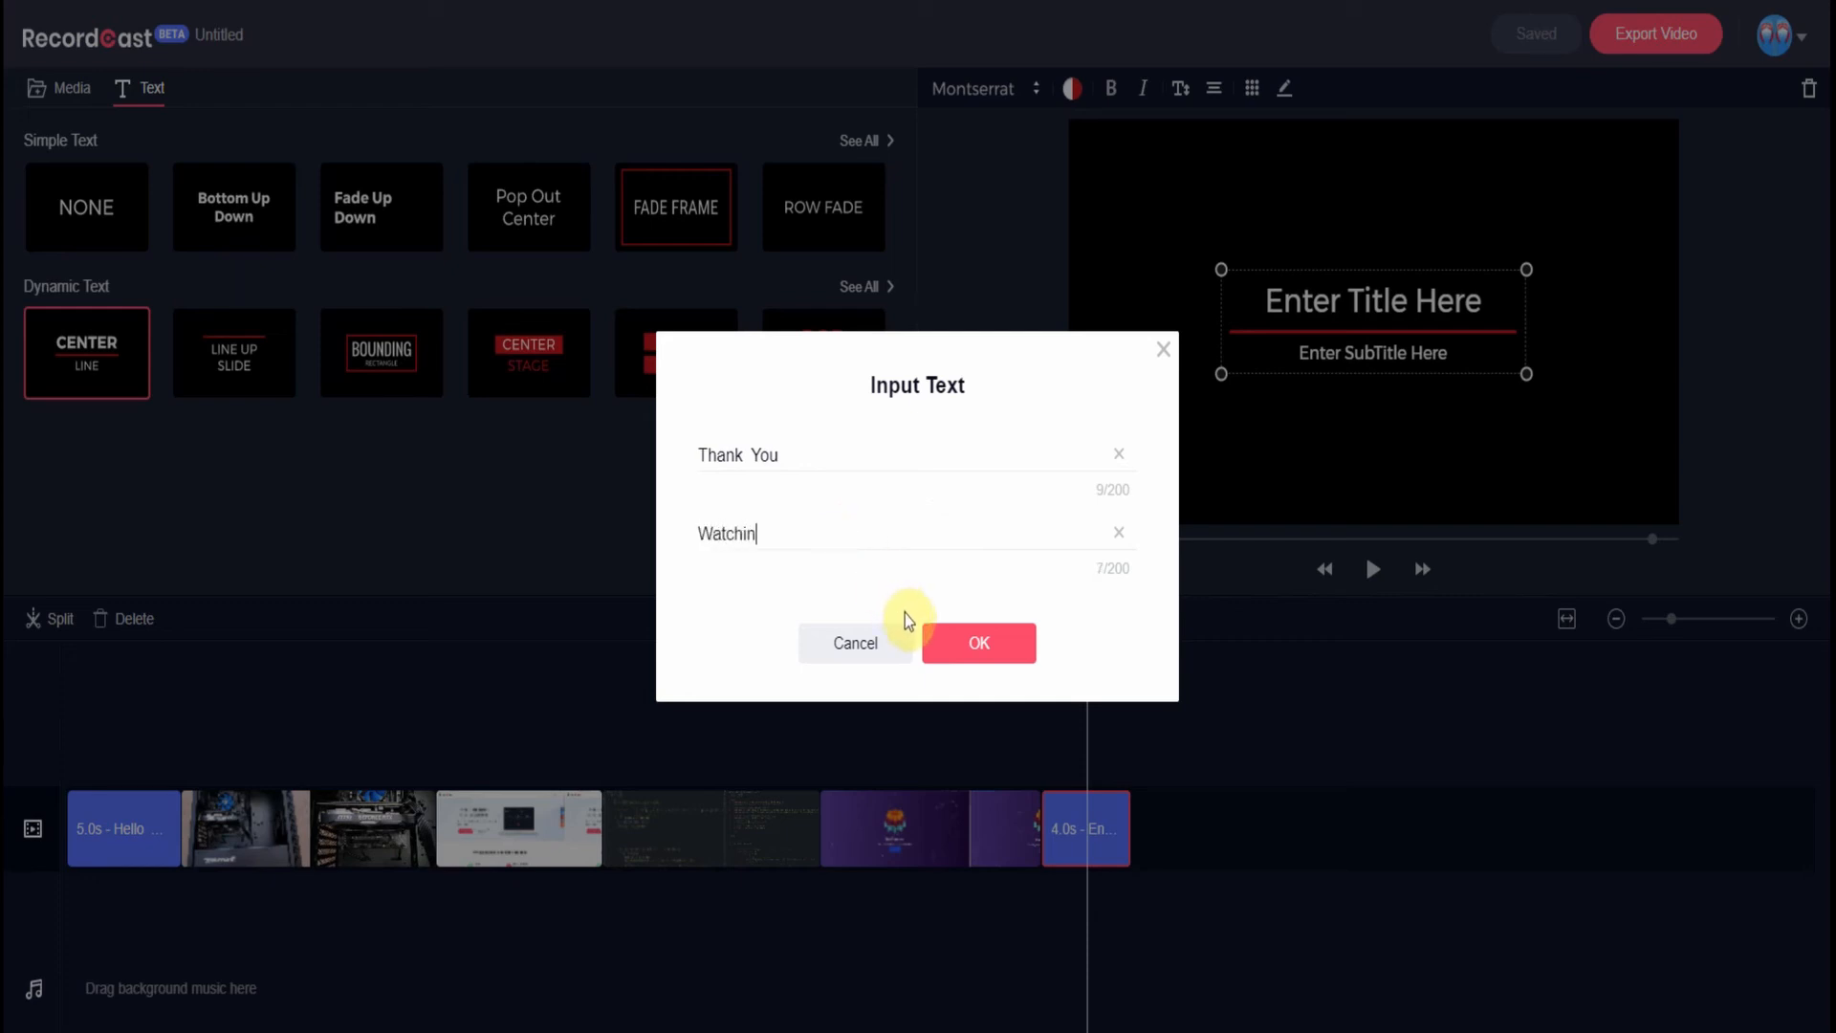
{"action": "type", "text": "g"}
{"action": "left_click", "coordinate": [1004, 650]}
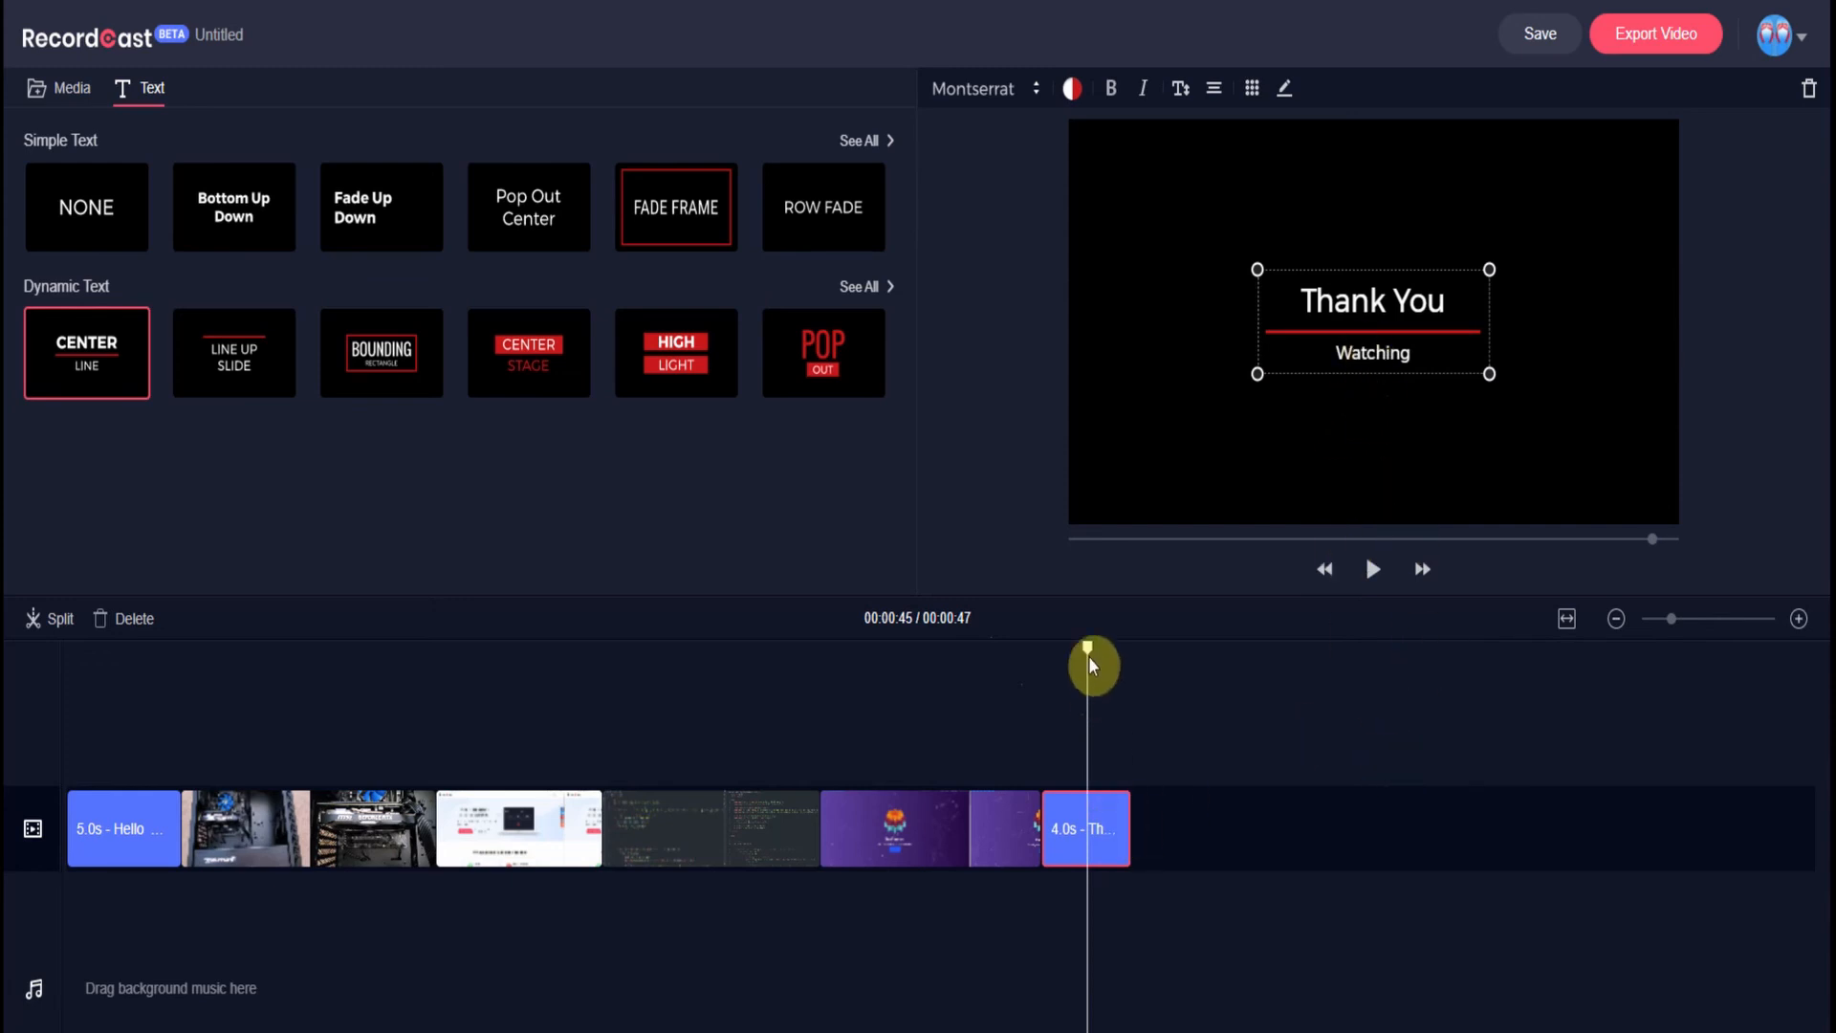
- Reopen the closing title's text and change the subtitle to 'For Watching'
{"action": "left_click", "coordinate": [1284, 89]}
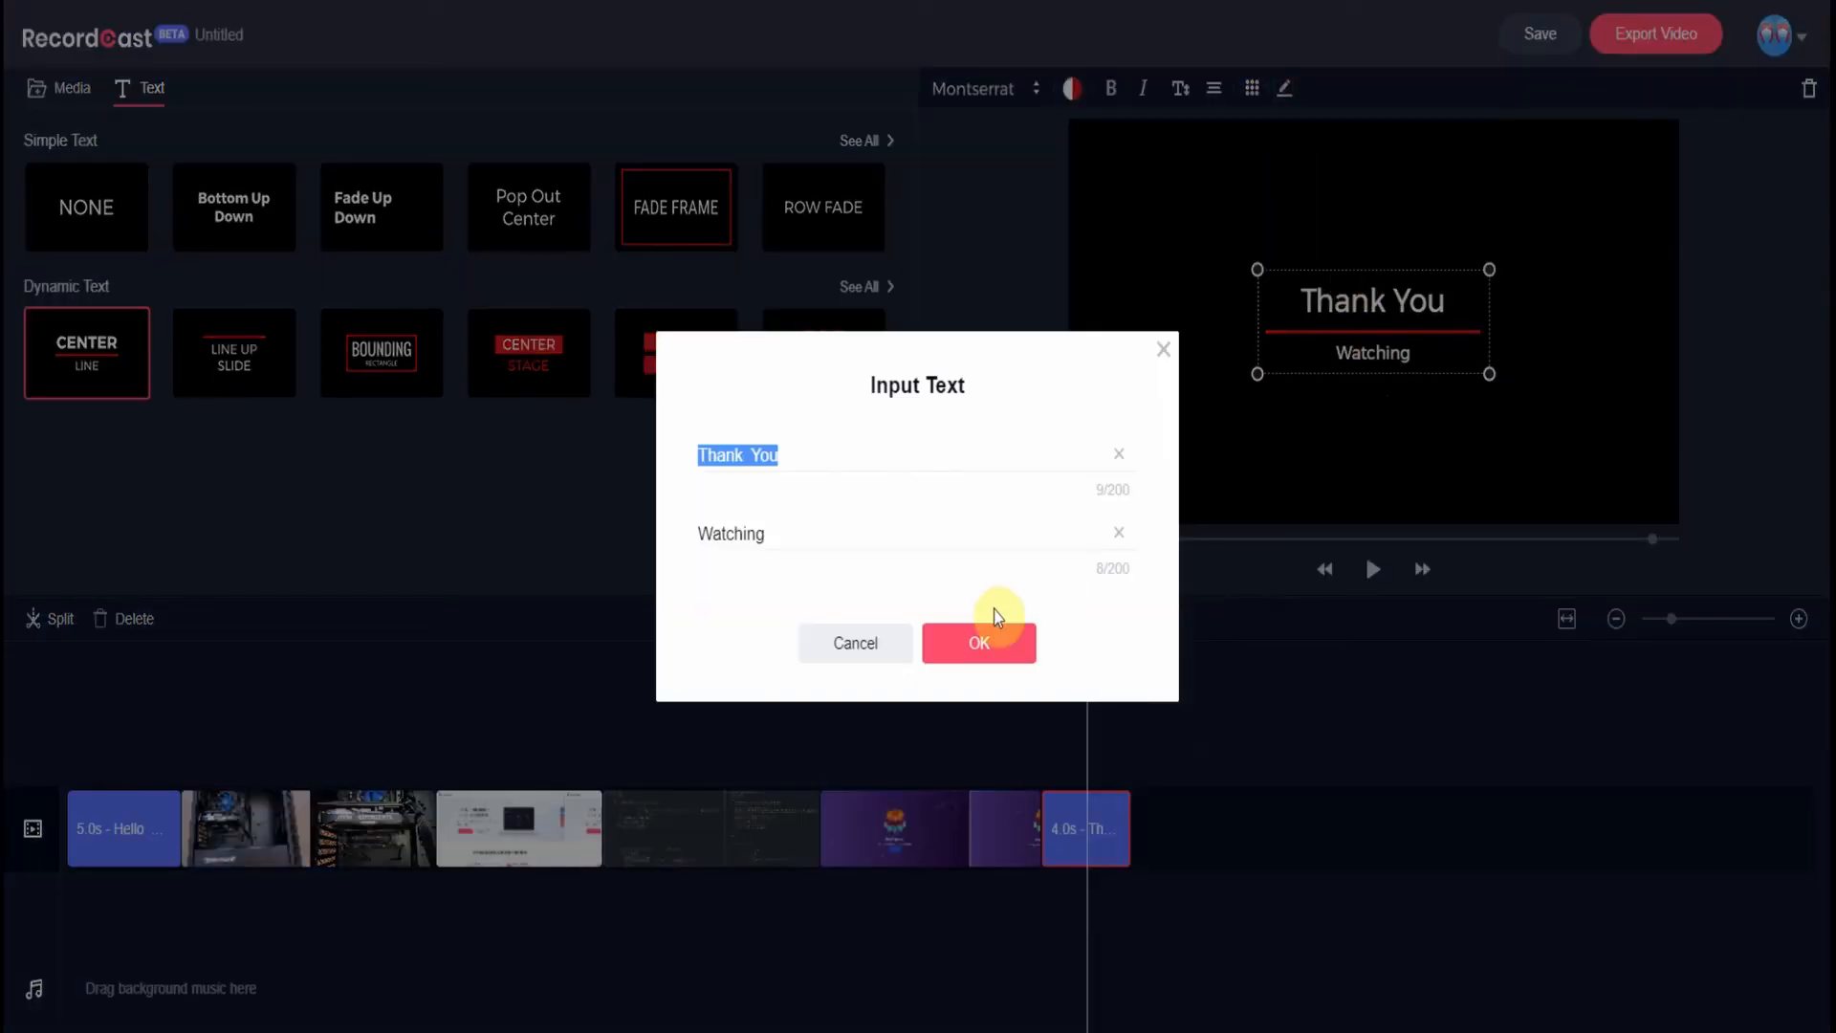
{"action": "left_click", "coordinate": [705, 529]}
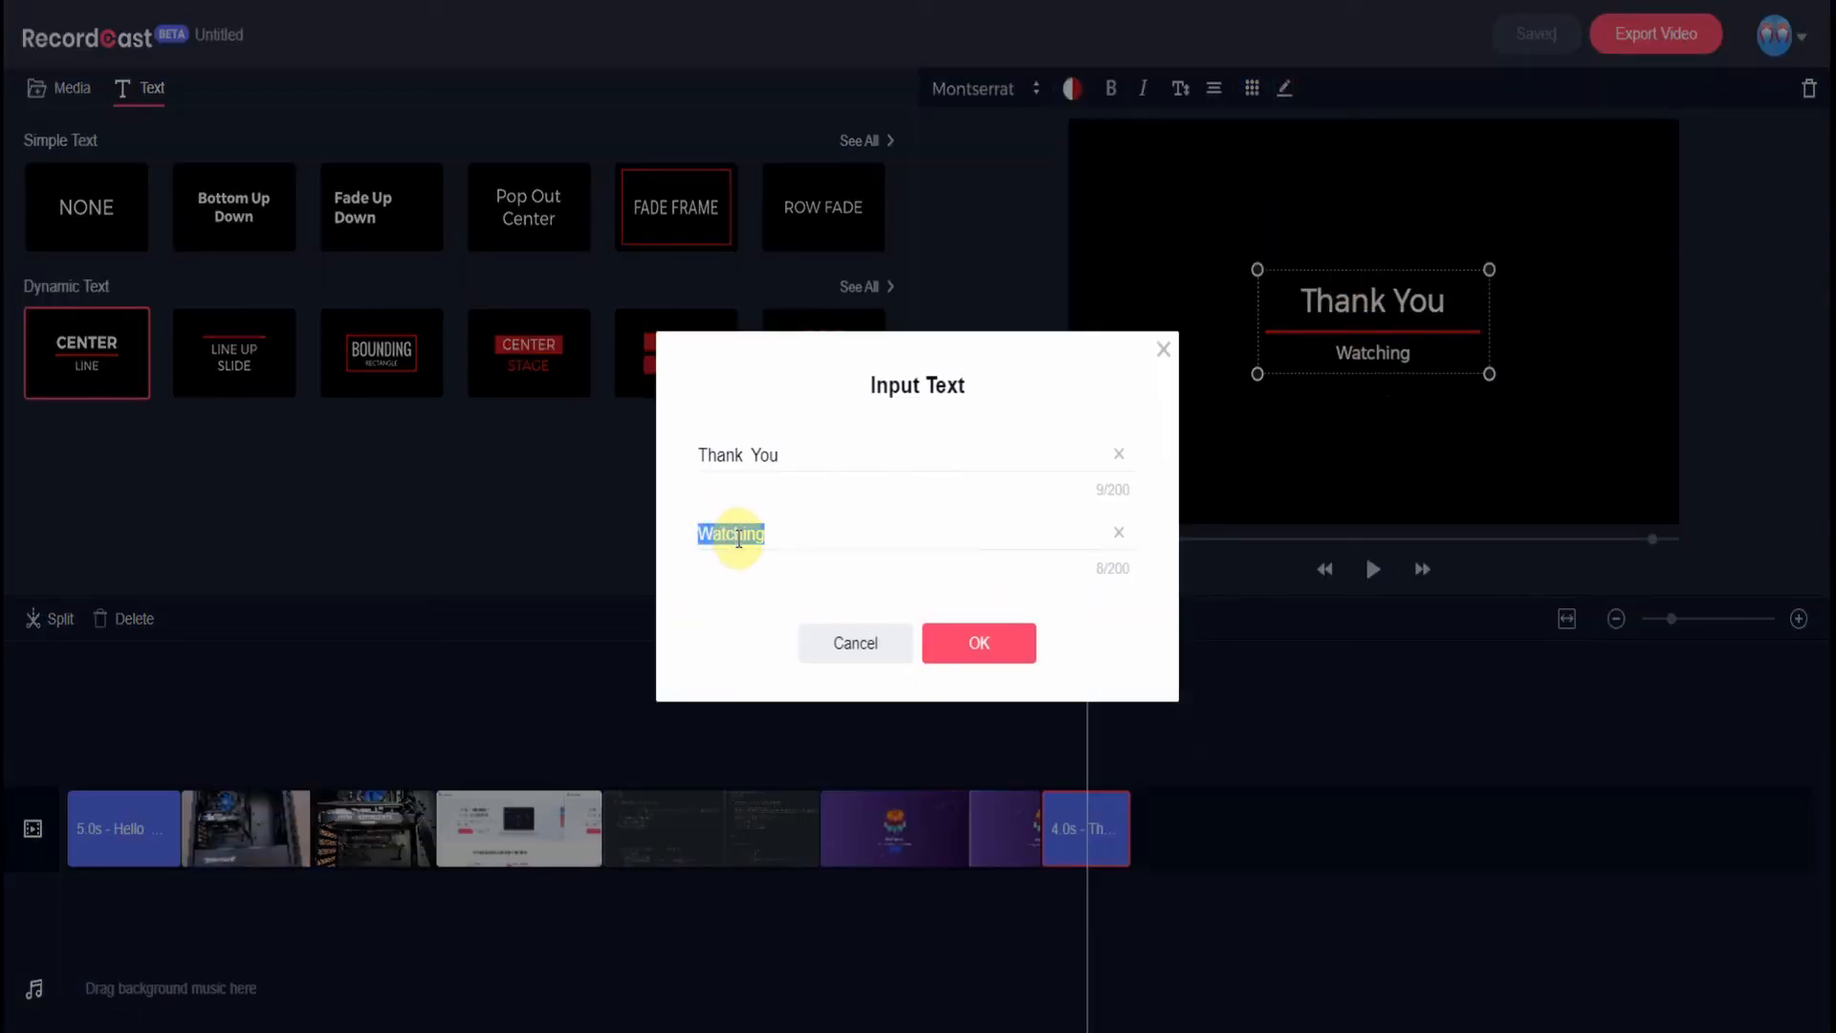
{"action": "key", "text": "Left"}
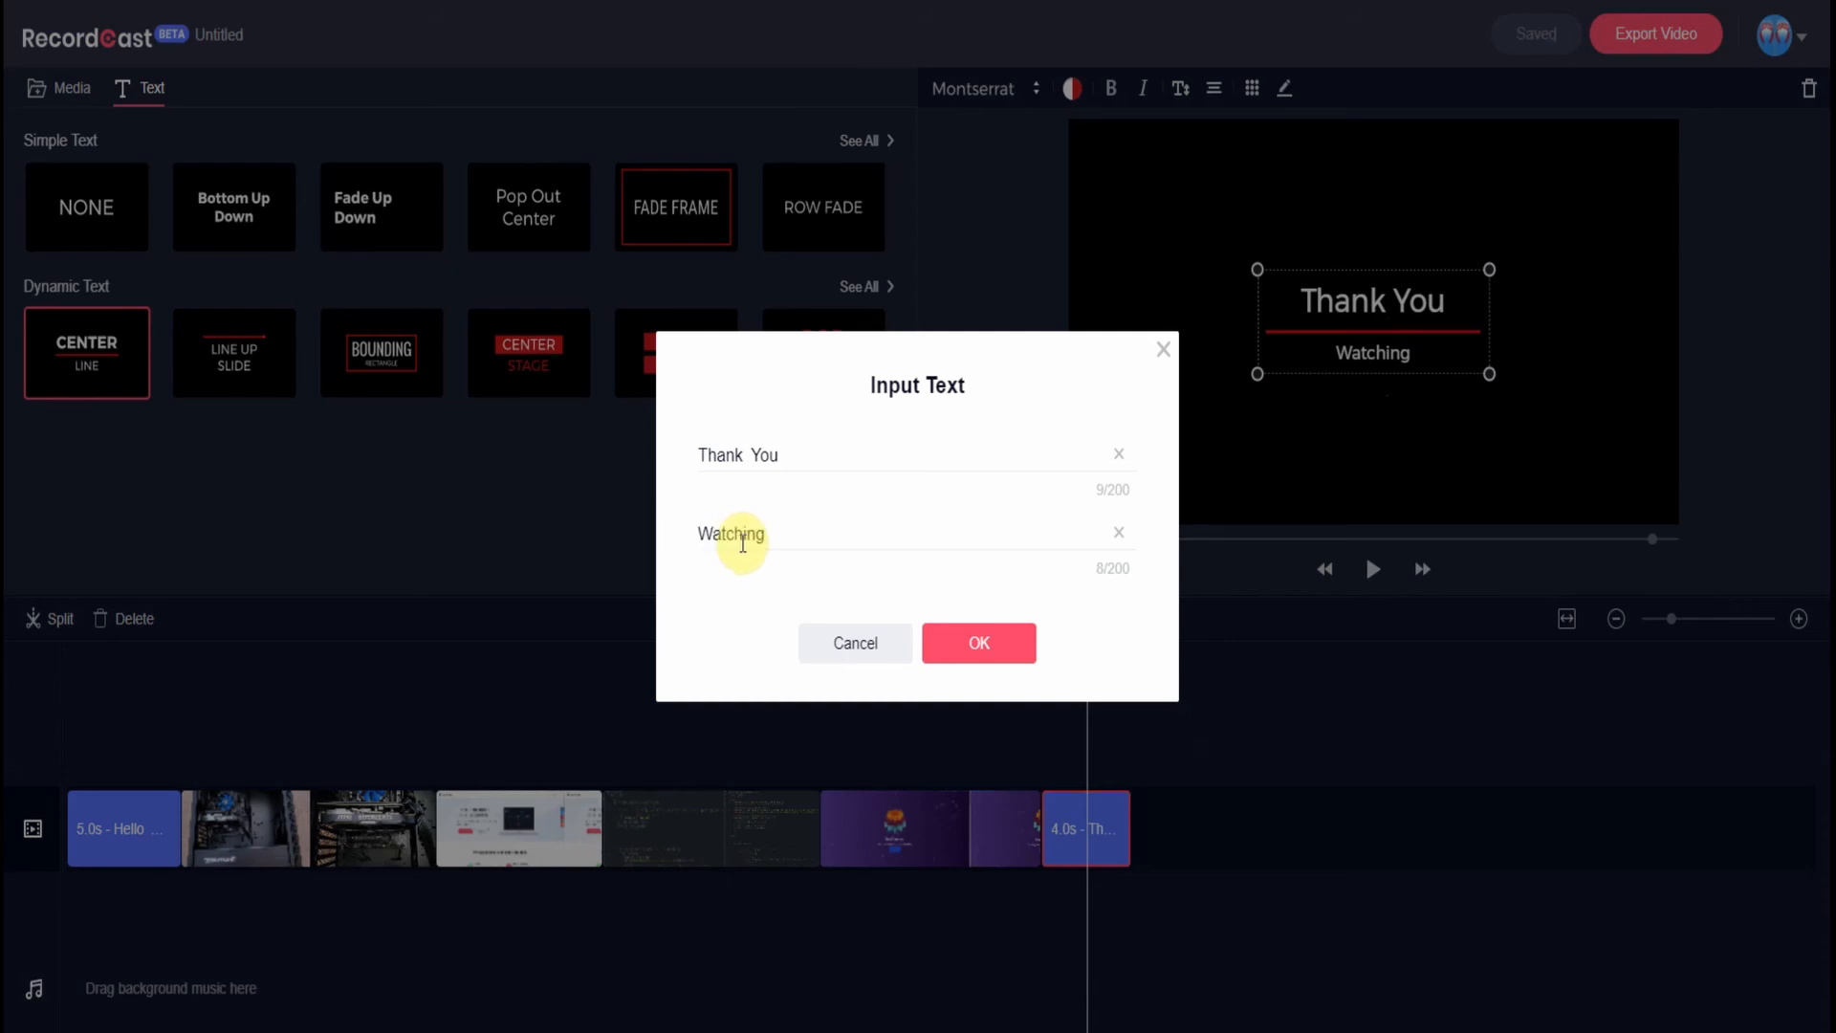
{"action": "type", "text": "For"}
{"action": "left_click", "coordinate": [1000, 643]}
{"action": "left_click", "coordinate": [1344, 696]}
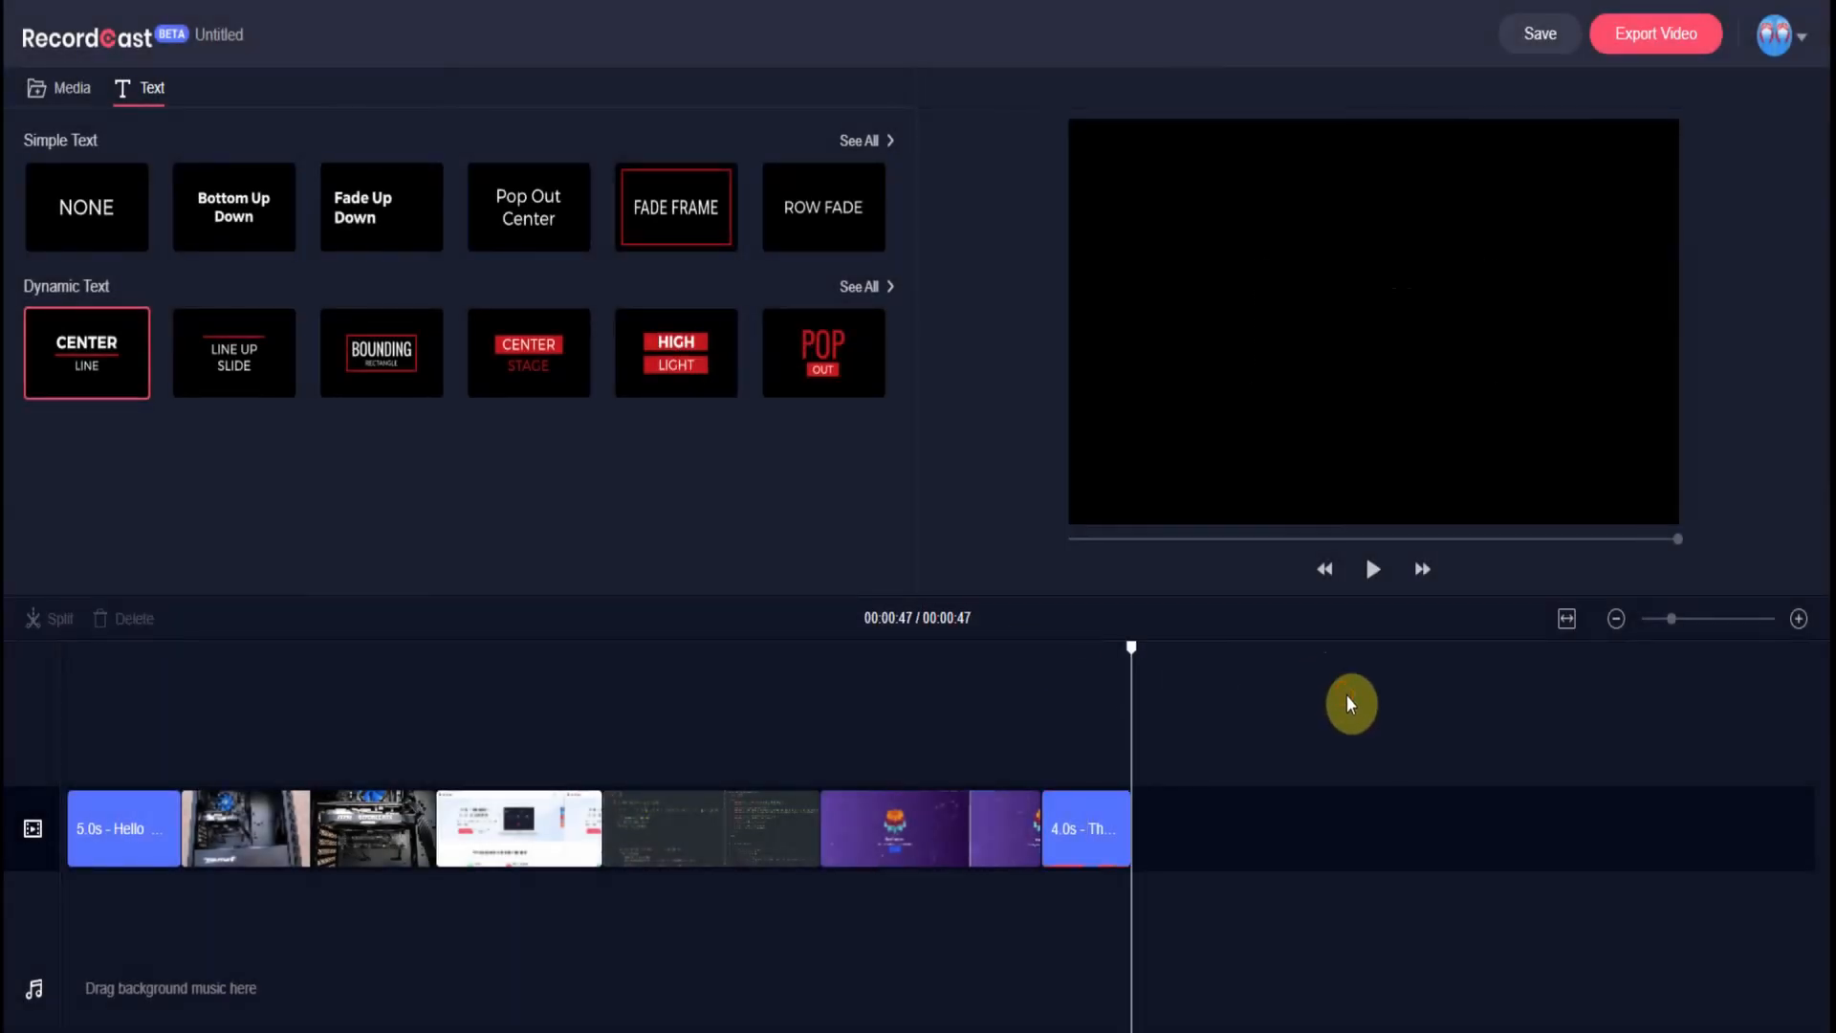
- Select the Frontntweaks clip, widen the timeline zoom, and return the playhead to 00:00
{"action": "left_click", "coordinate": [848, 829]}
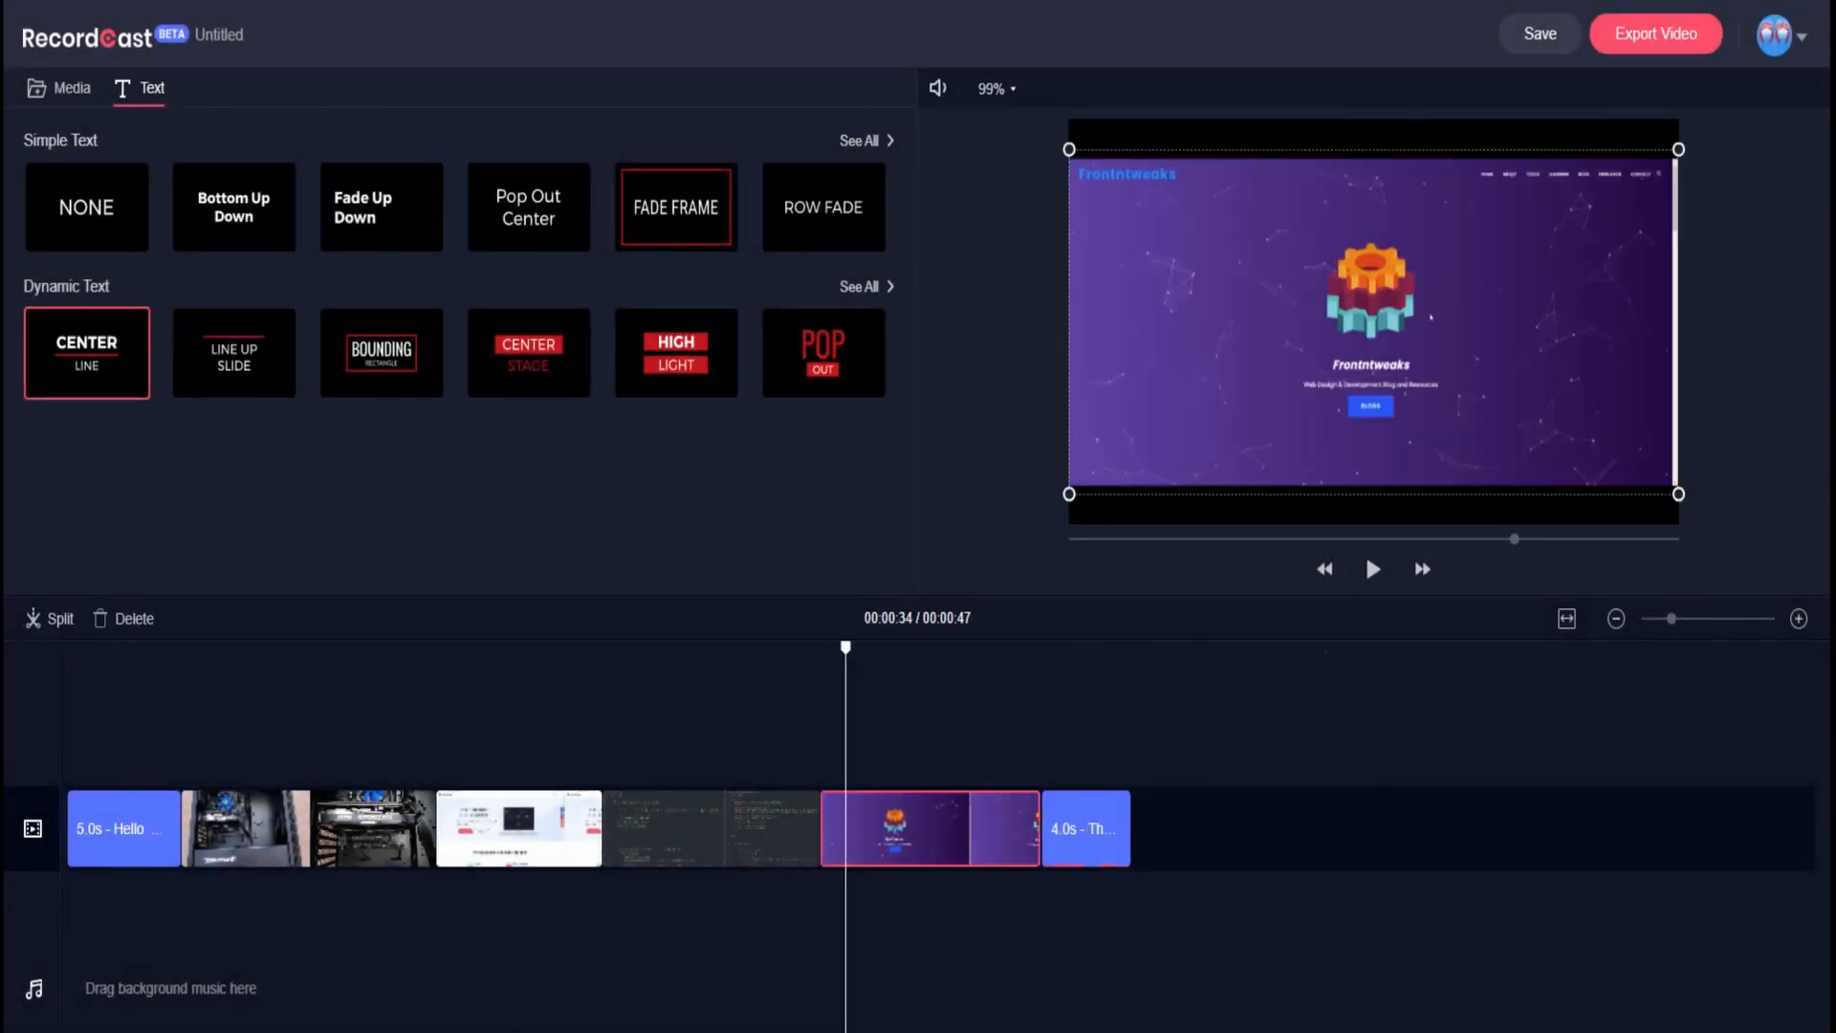
{"action": "mouse_move", "coordinate": [1672, 627]}
{"action": "left_mouse_down"}
{"action": "mouse_move", "coordinate": [1710, 626]}
{"action": "mouse_move", "coordinate": [1675, 627]}
{"action": "left_mouse_up"}
{"action": "left_click", "coordinate": [215, 987]}
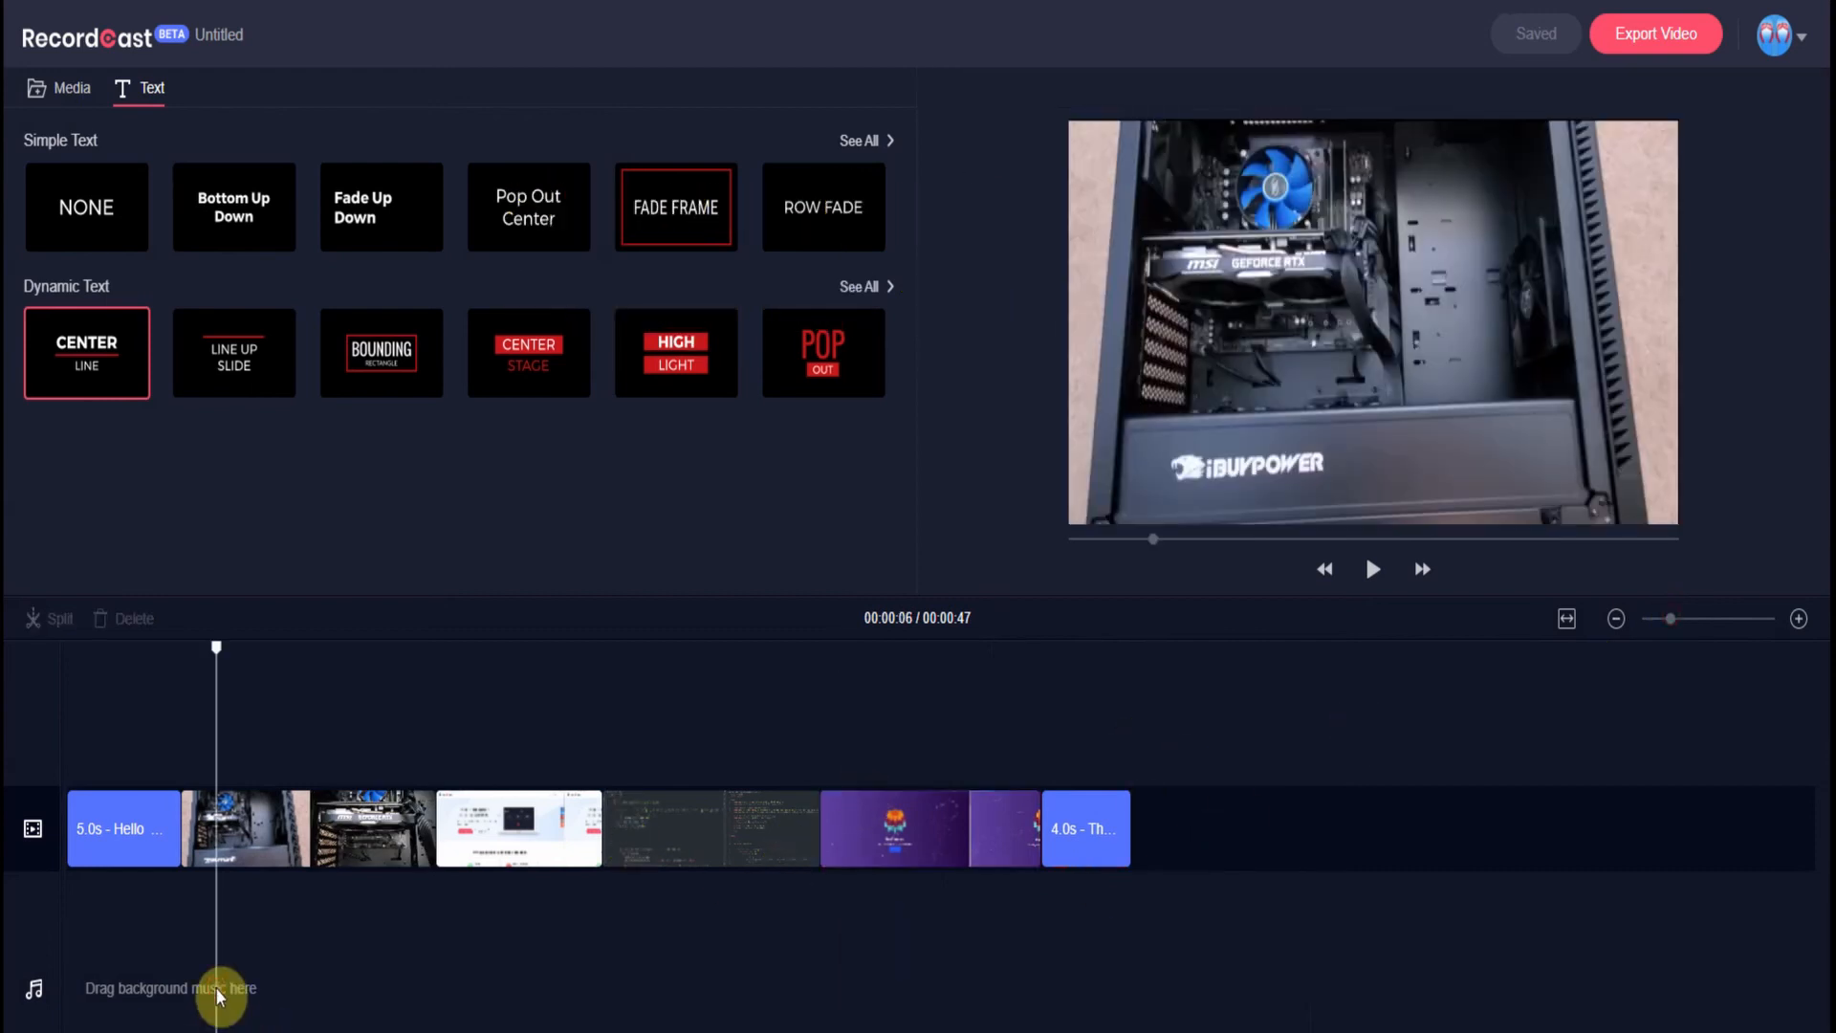
{"action": "left_click", "coordinate": [72, 995]}
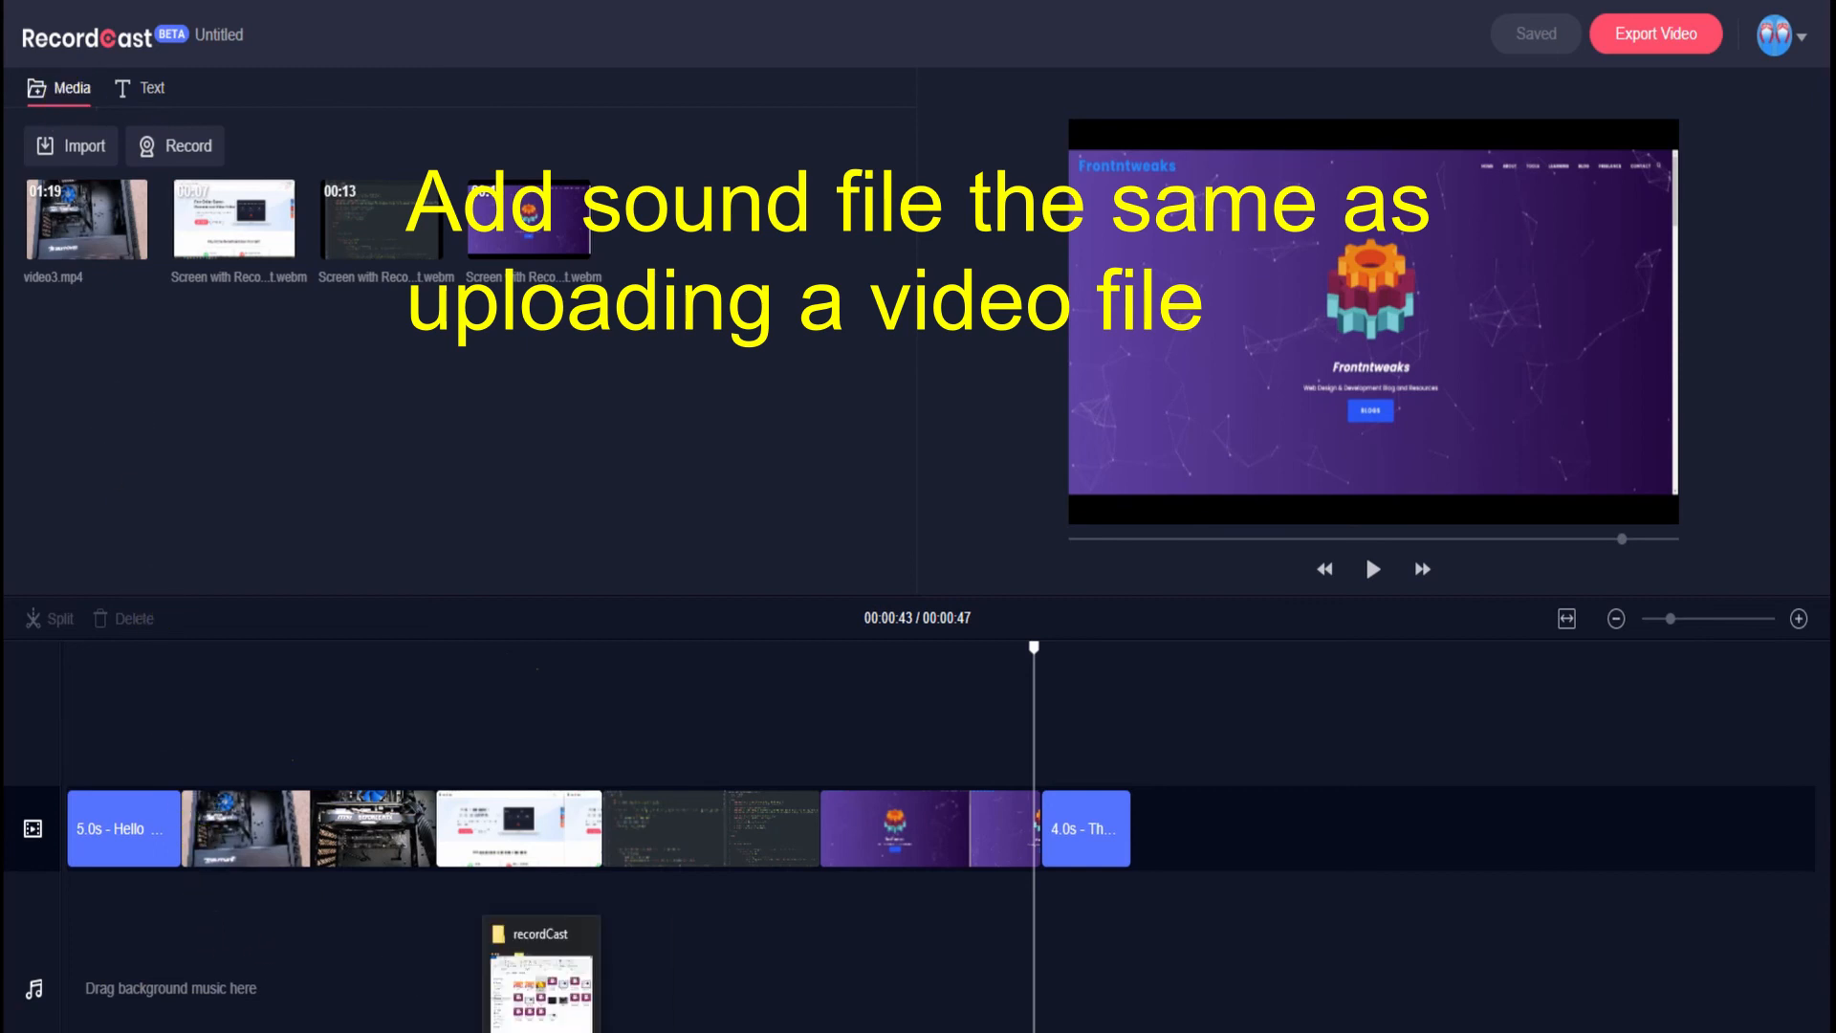
- Import the keys-of-moon-cheer-up MP3 from the recordCast folder onto the background music track
{"action": "left_click", "coordinate": [541, 1031]}
{"action": "left_click_drag", "start_coordinate": [1337, 234], "coordinate": [722, 291]}
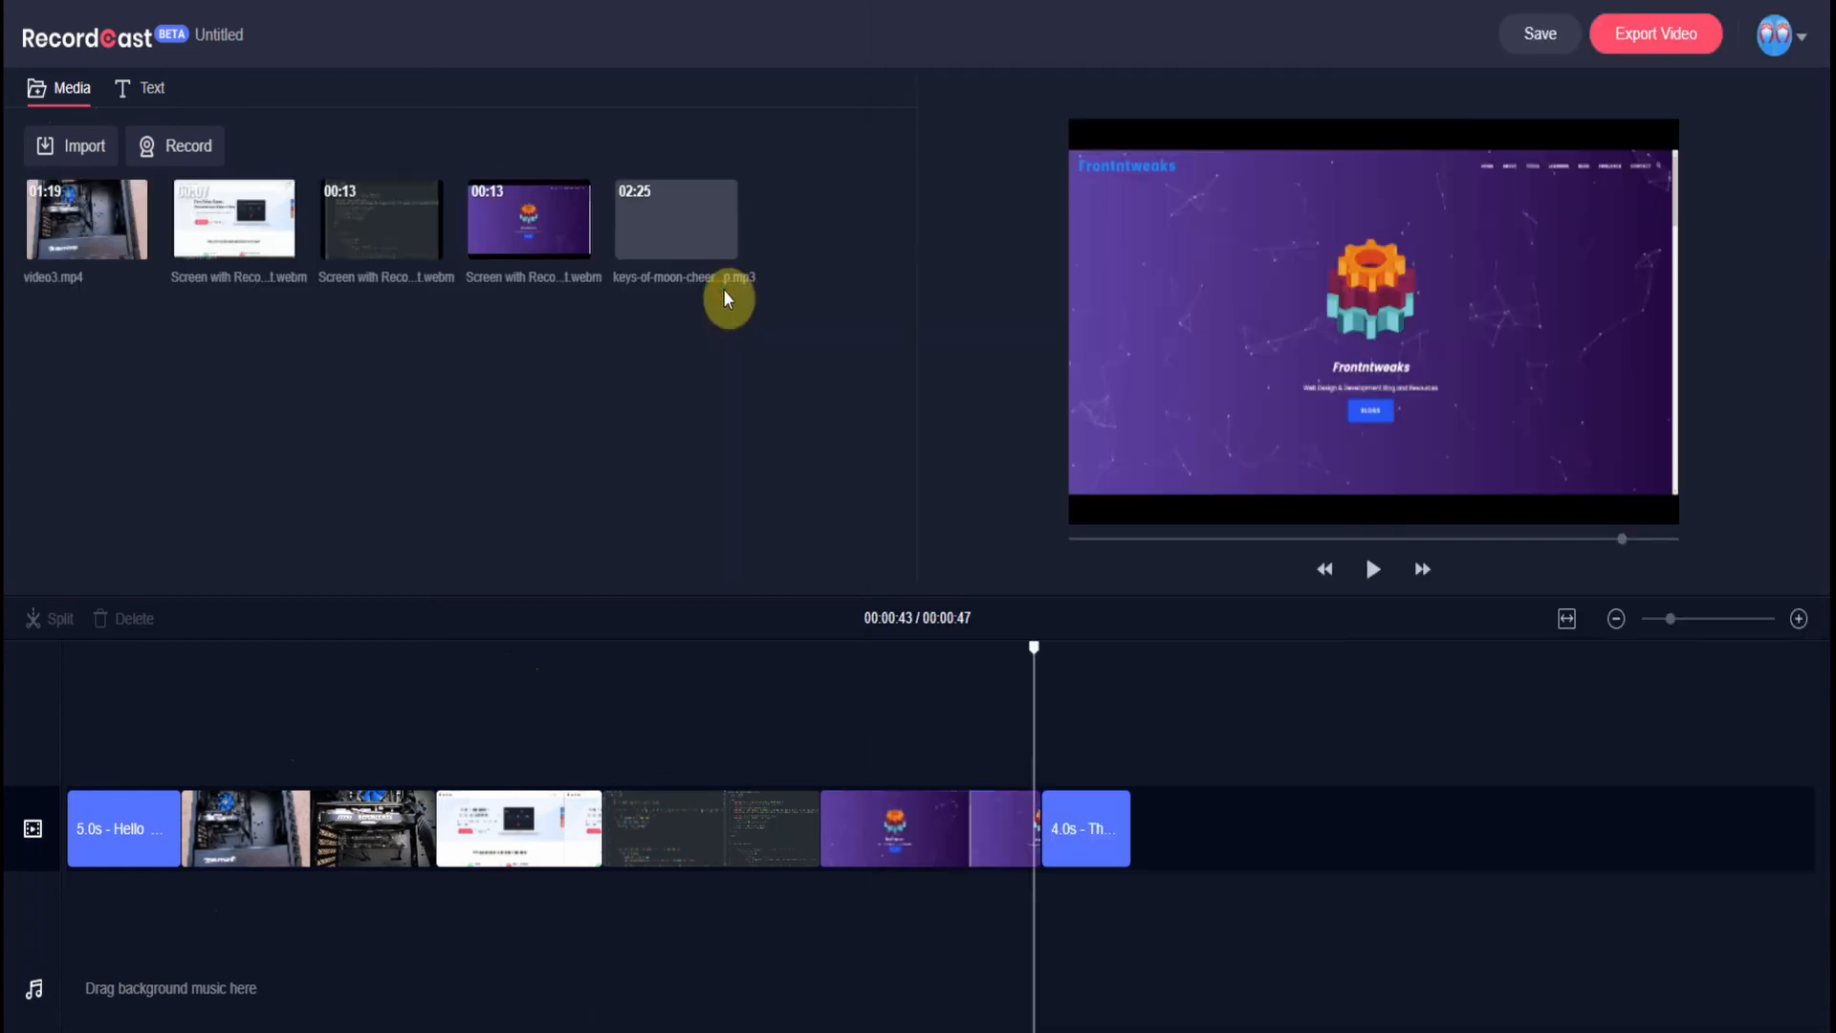
{"action": "mouse_move", "coordinate": [693, 222]}
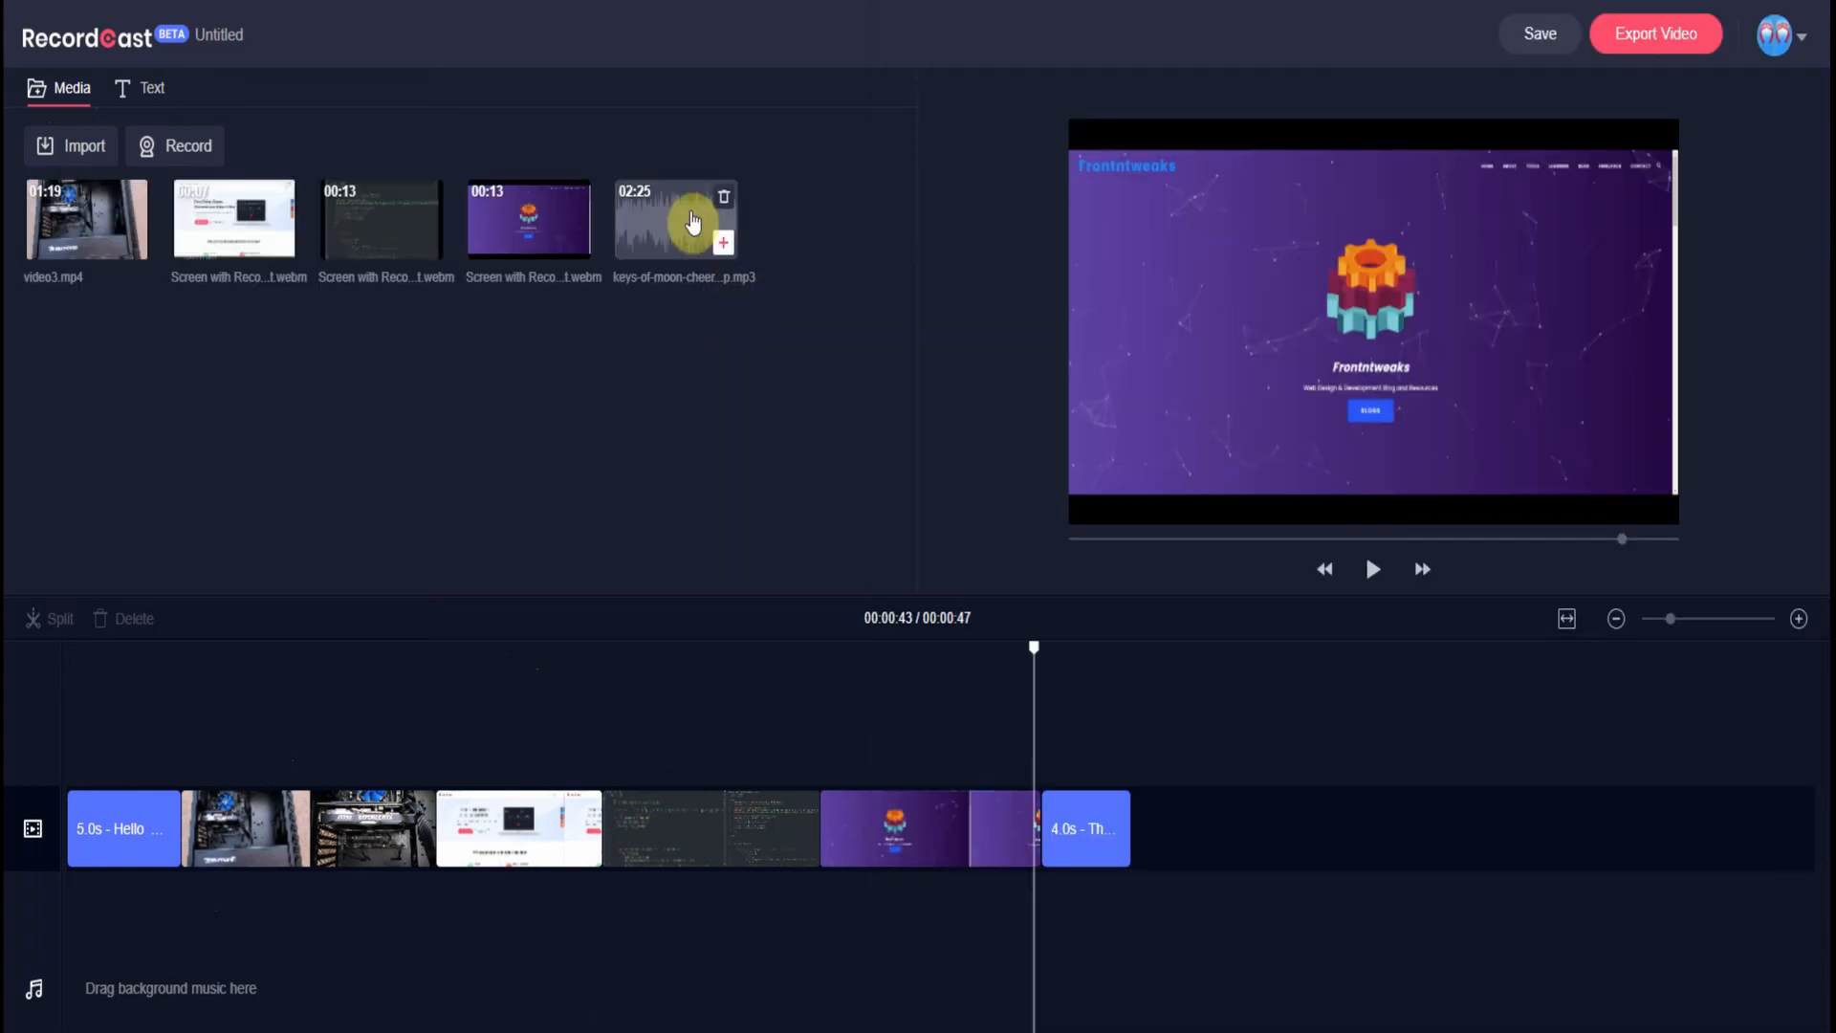
{"action": "left_click_drag", "start_coordinate": [693, 223], "coordinate": [134, 1006]}
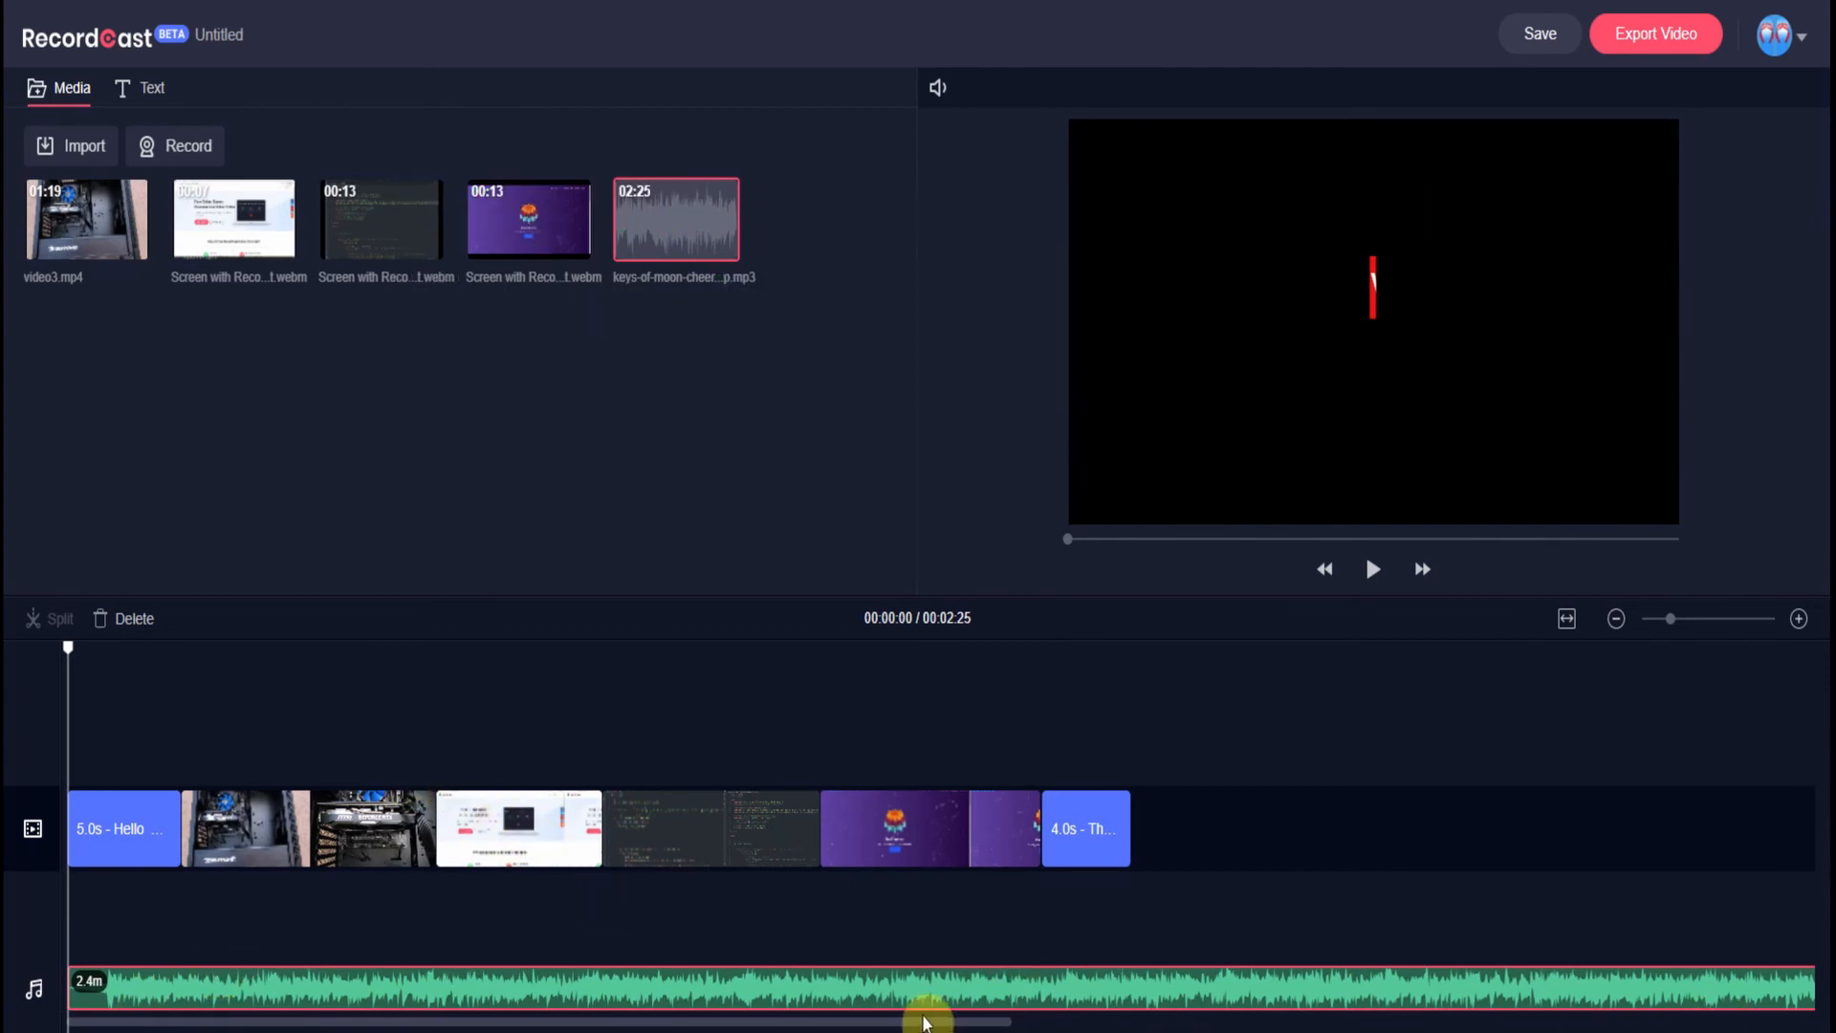
{"action": "left_click_drag", "start_coordinate": [937, 1021], "coordinate": [996, 1021]}
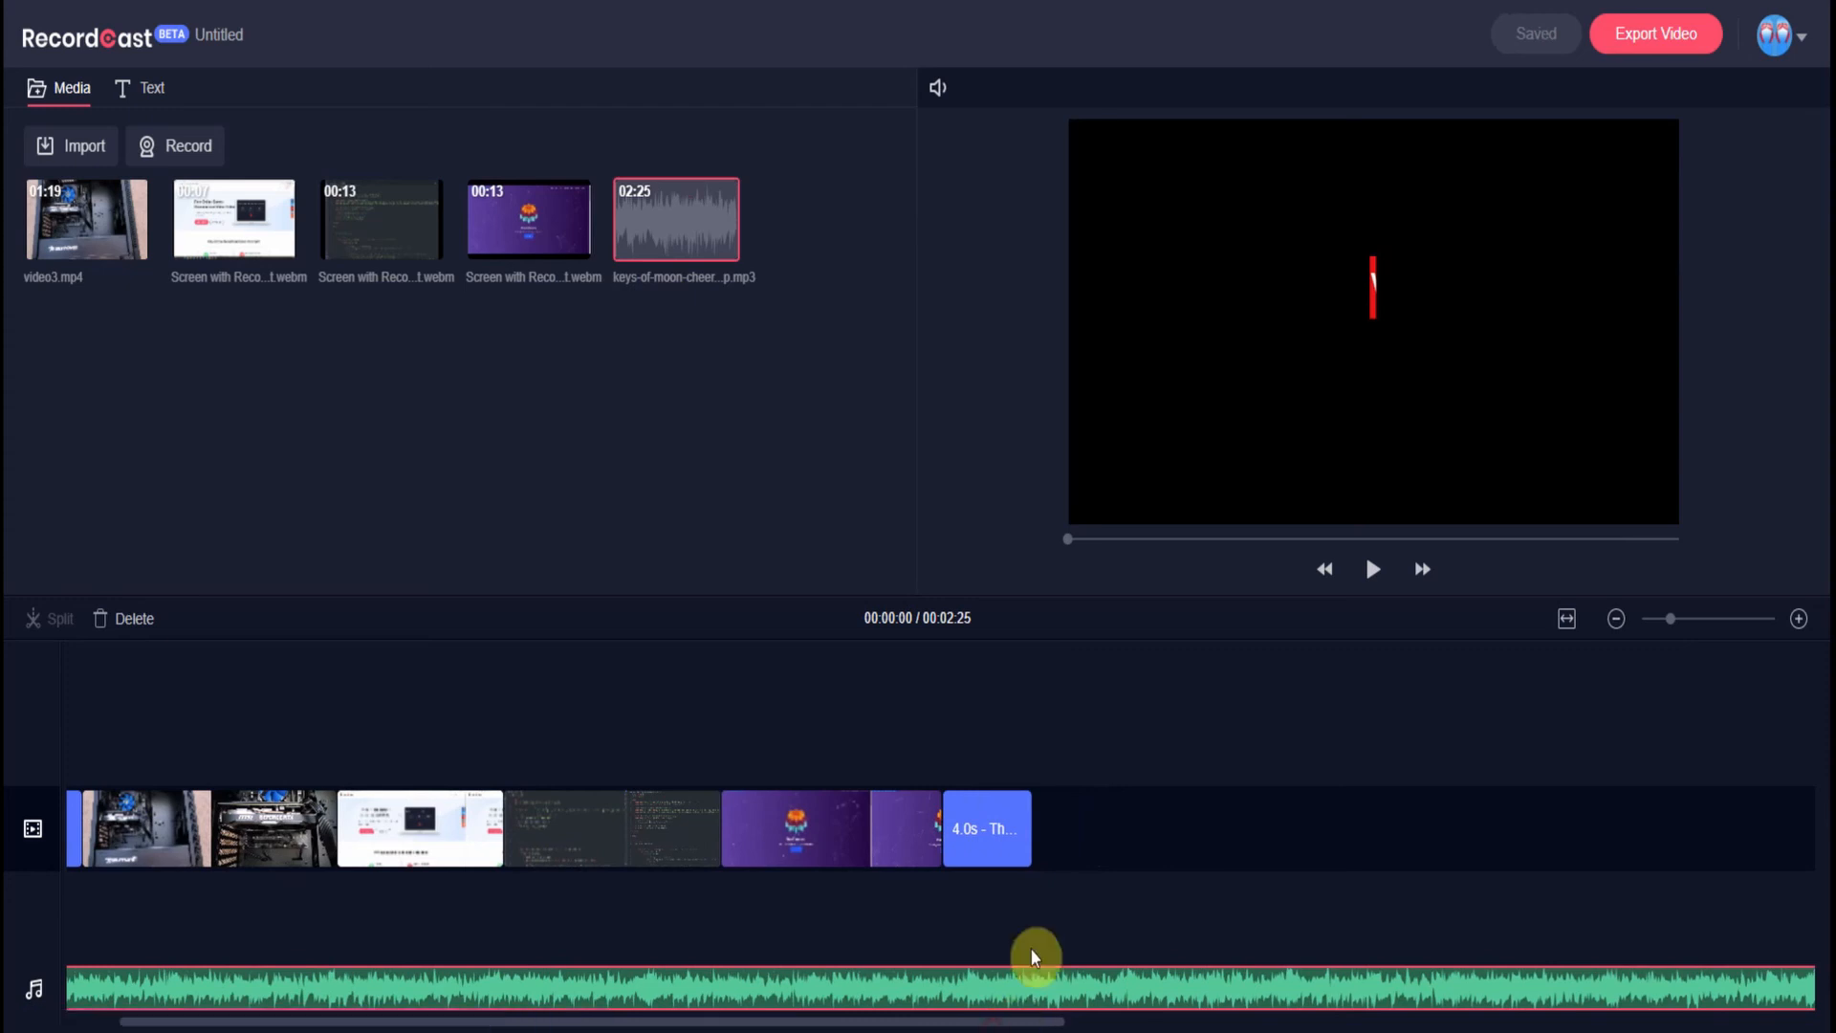
- Cut the background music at 00:47 and delete the part running past the video's end
{"action": "left_click", "coordinate": [1044, 797]}
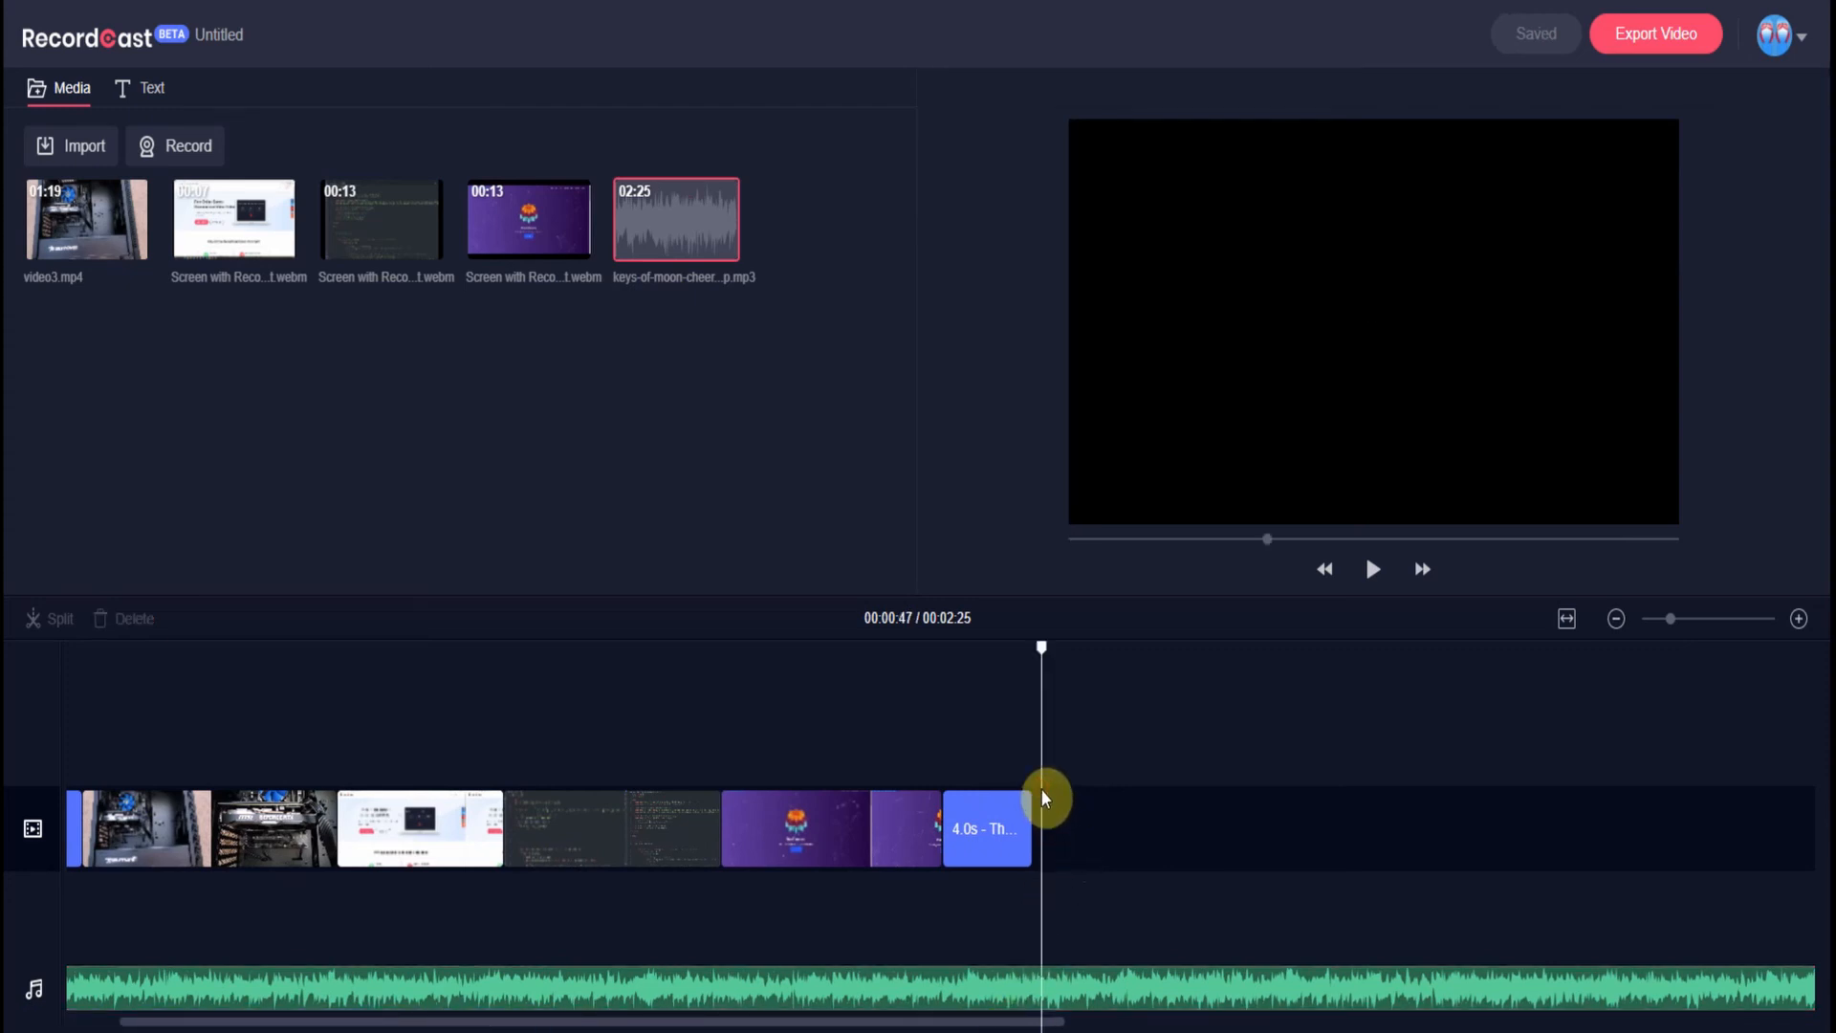
{"action": "left_click", "coordinate": [1035, 791]}
{"action": "left_click", "coordinate": [1030, 792]}
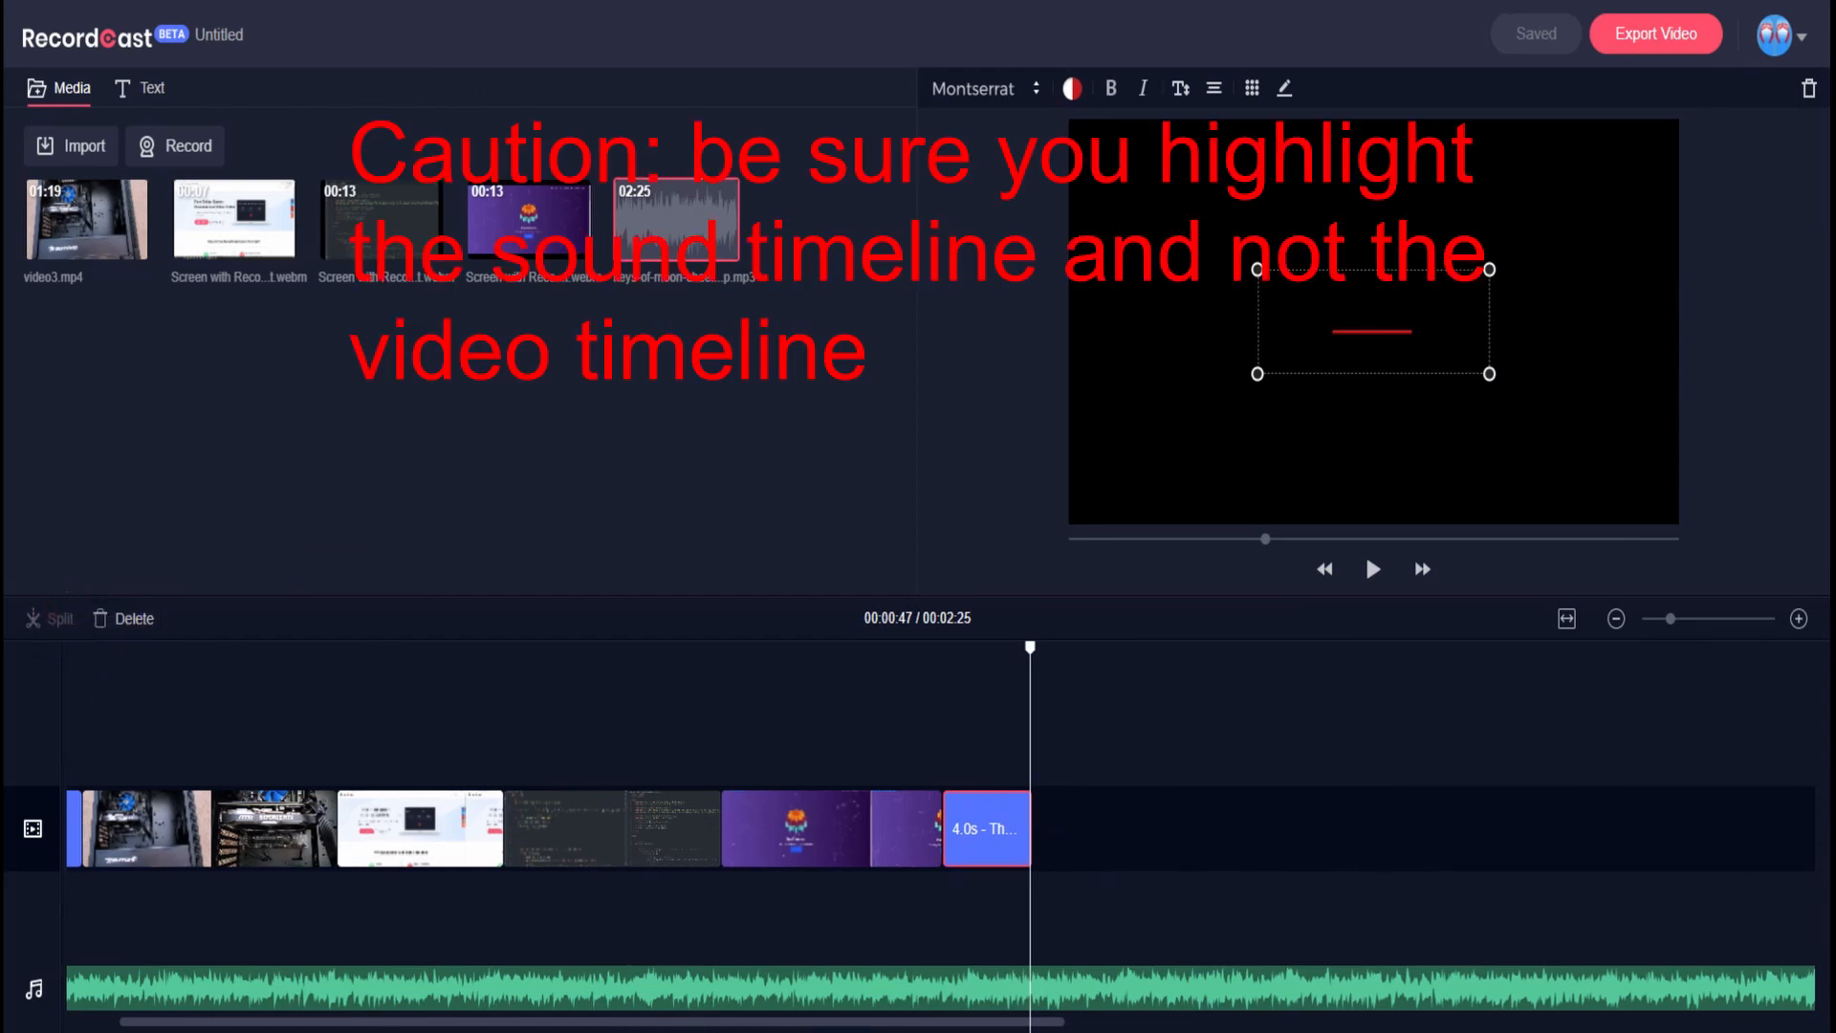
{"action": "left_click", "coordinate": [1085, 1000]}
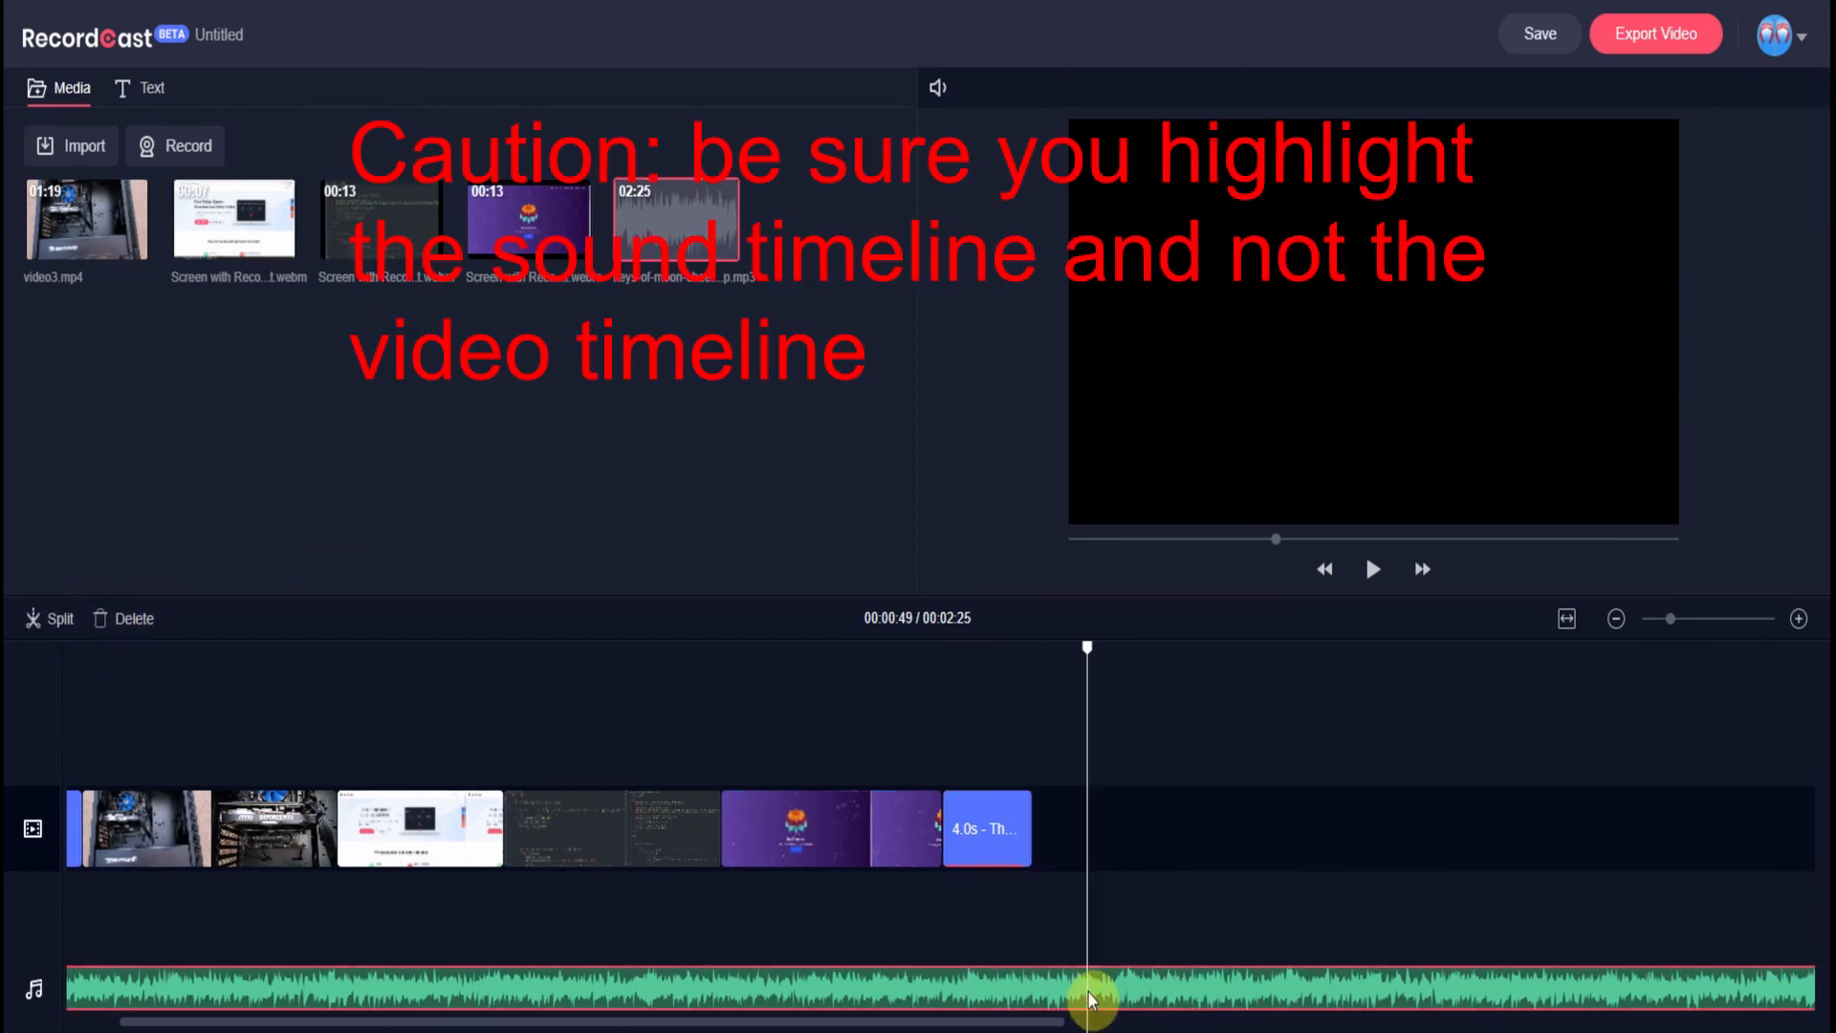
{"action": "left_click", "coordinate": [1189, 999]}
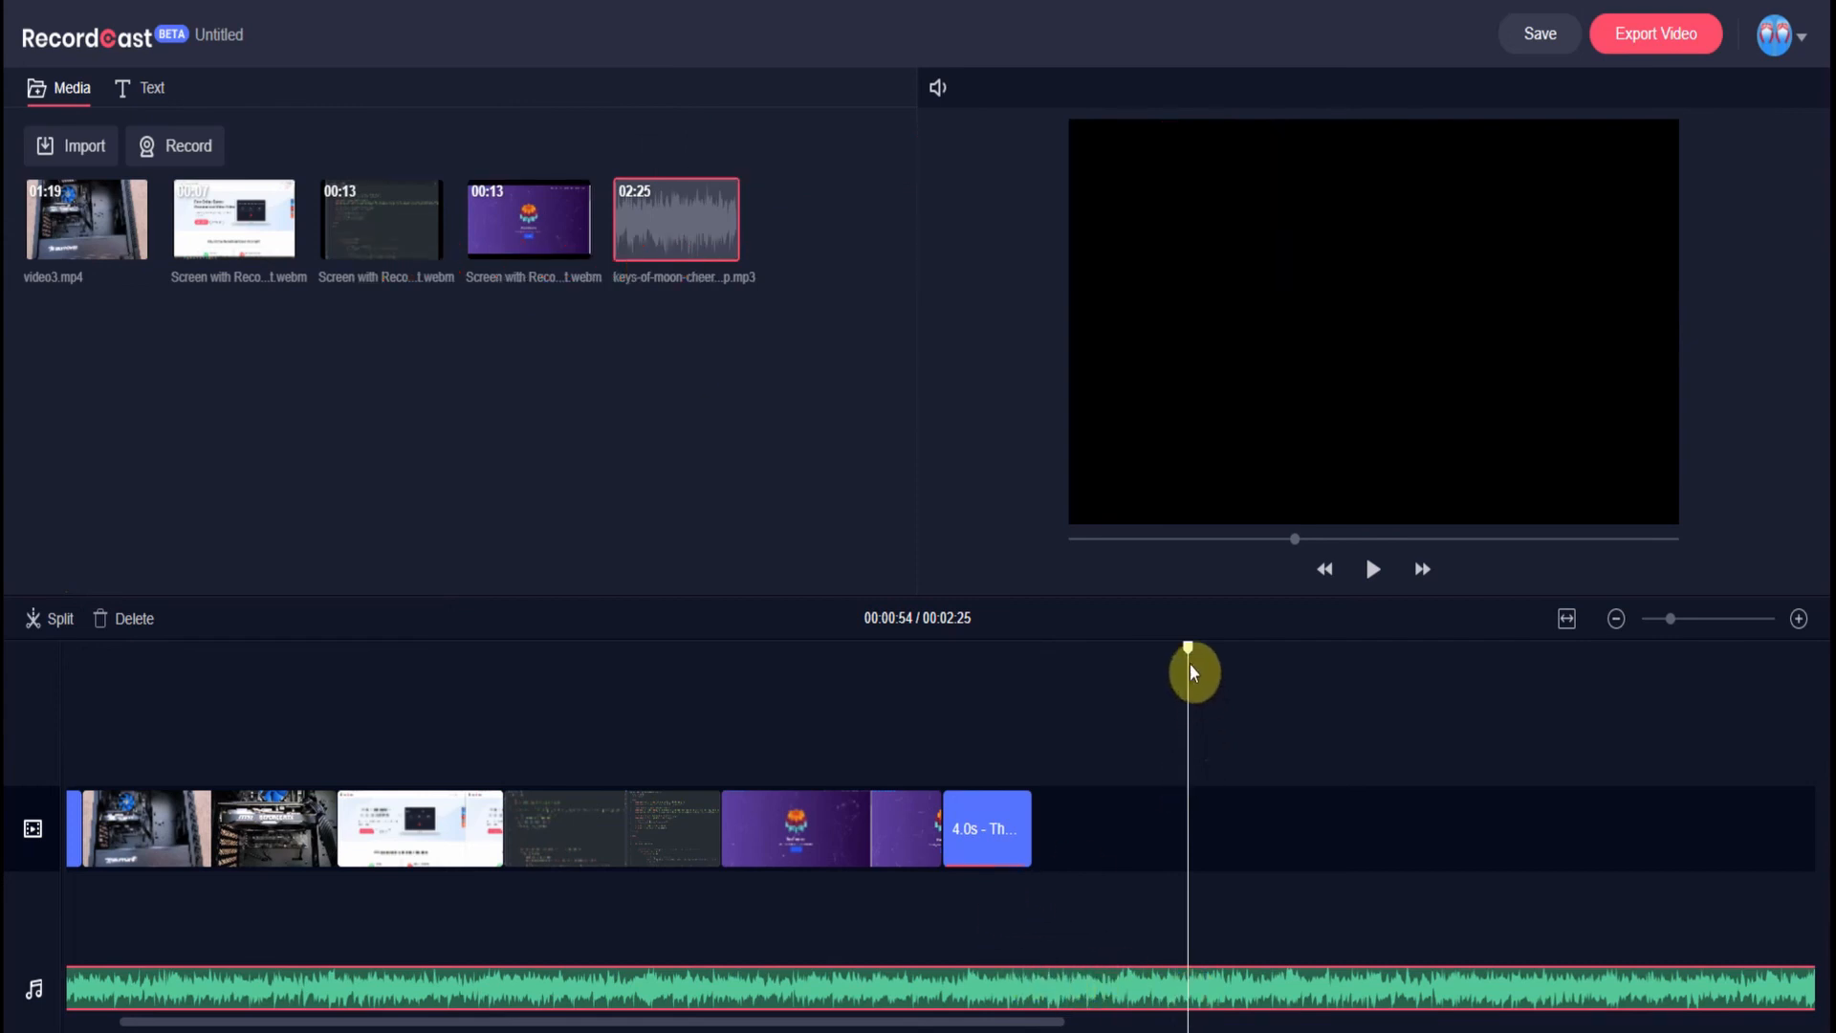
{"action": "left_click_drag", "start_coordinate": [1190, 663], "coordinate": [1037, 668]}
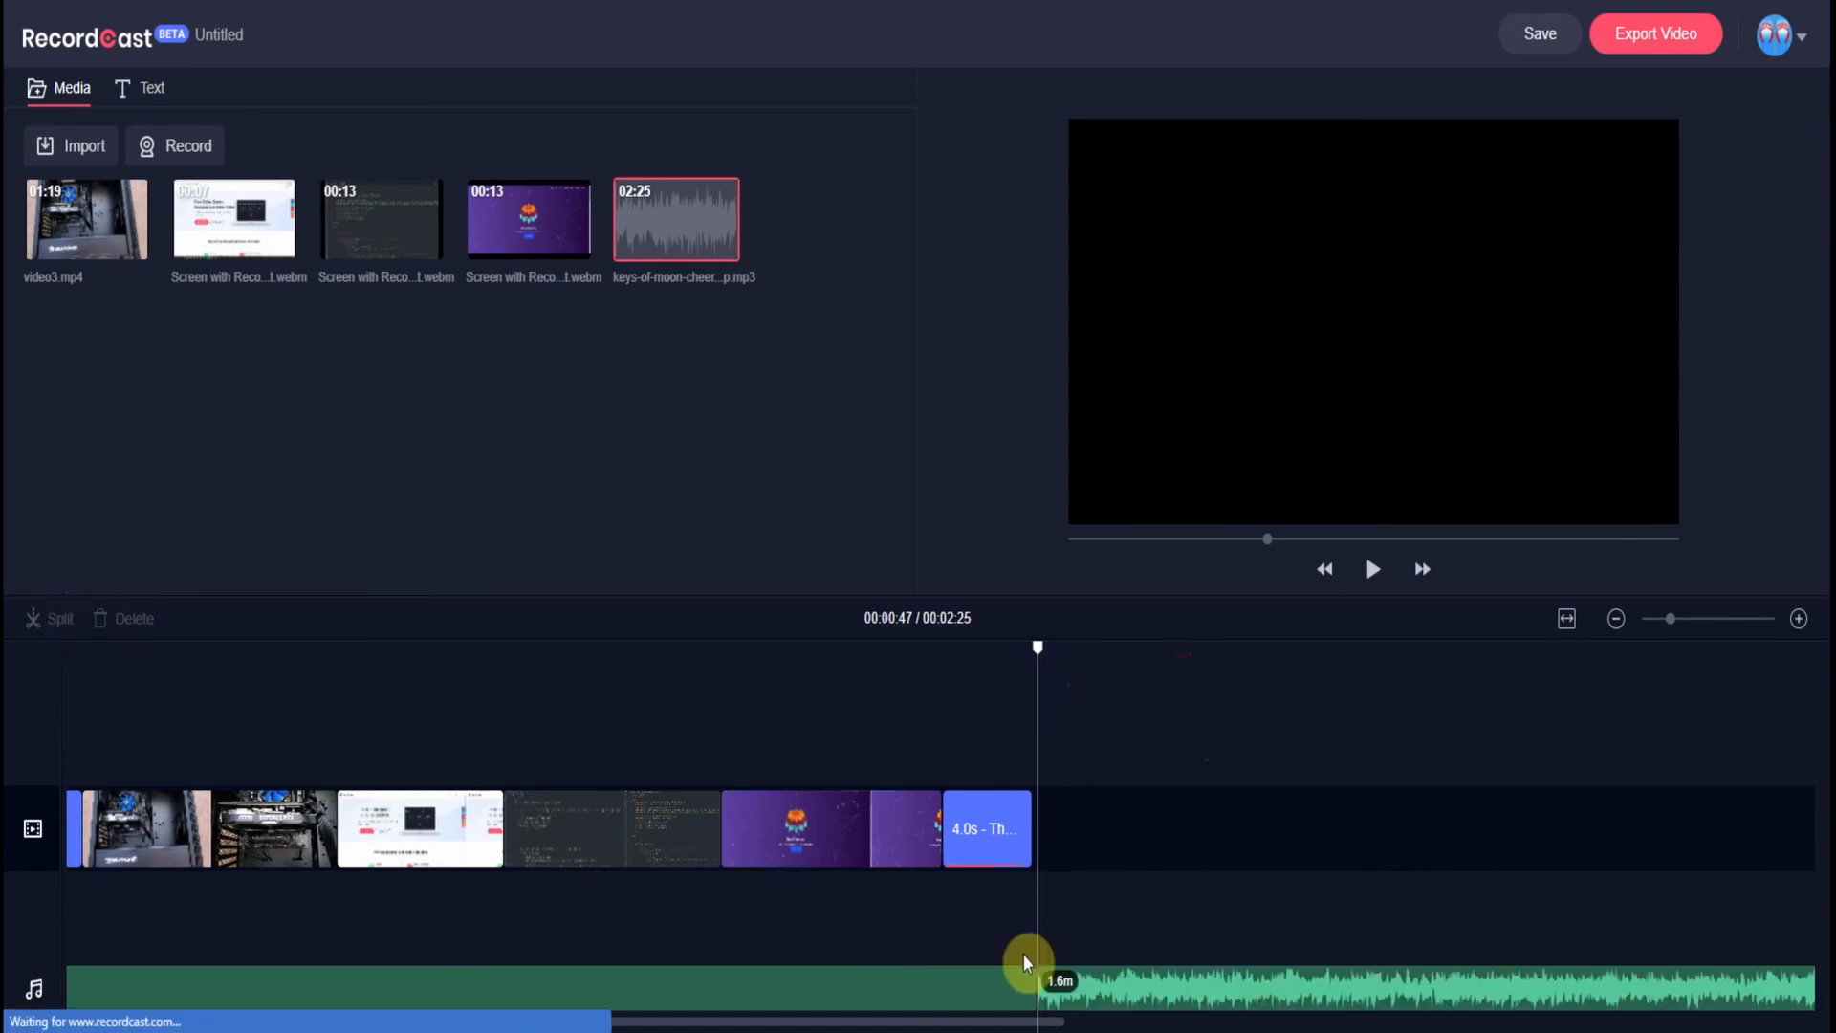
{"action": "left_click", "coordinate": [1124, 994]}
{"action": "right_click", "coordinate": [1147, 994]}
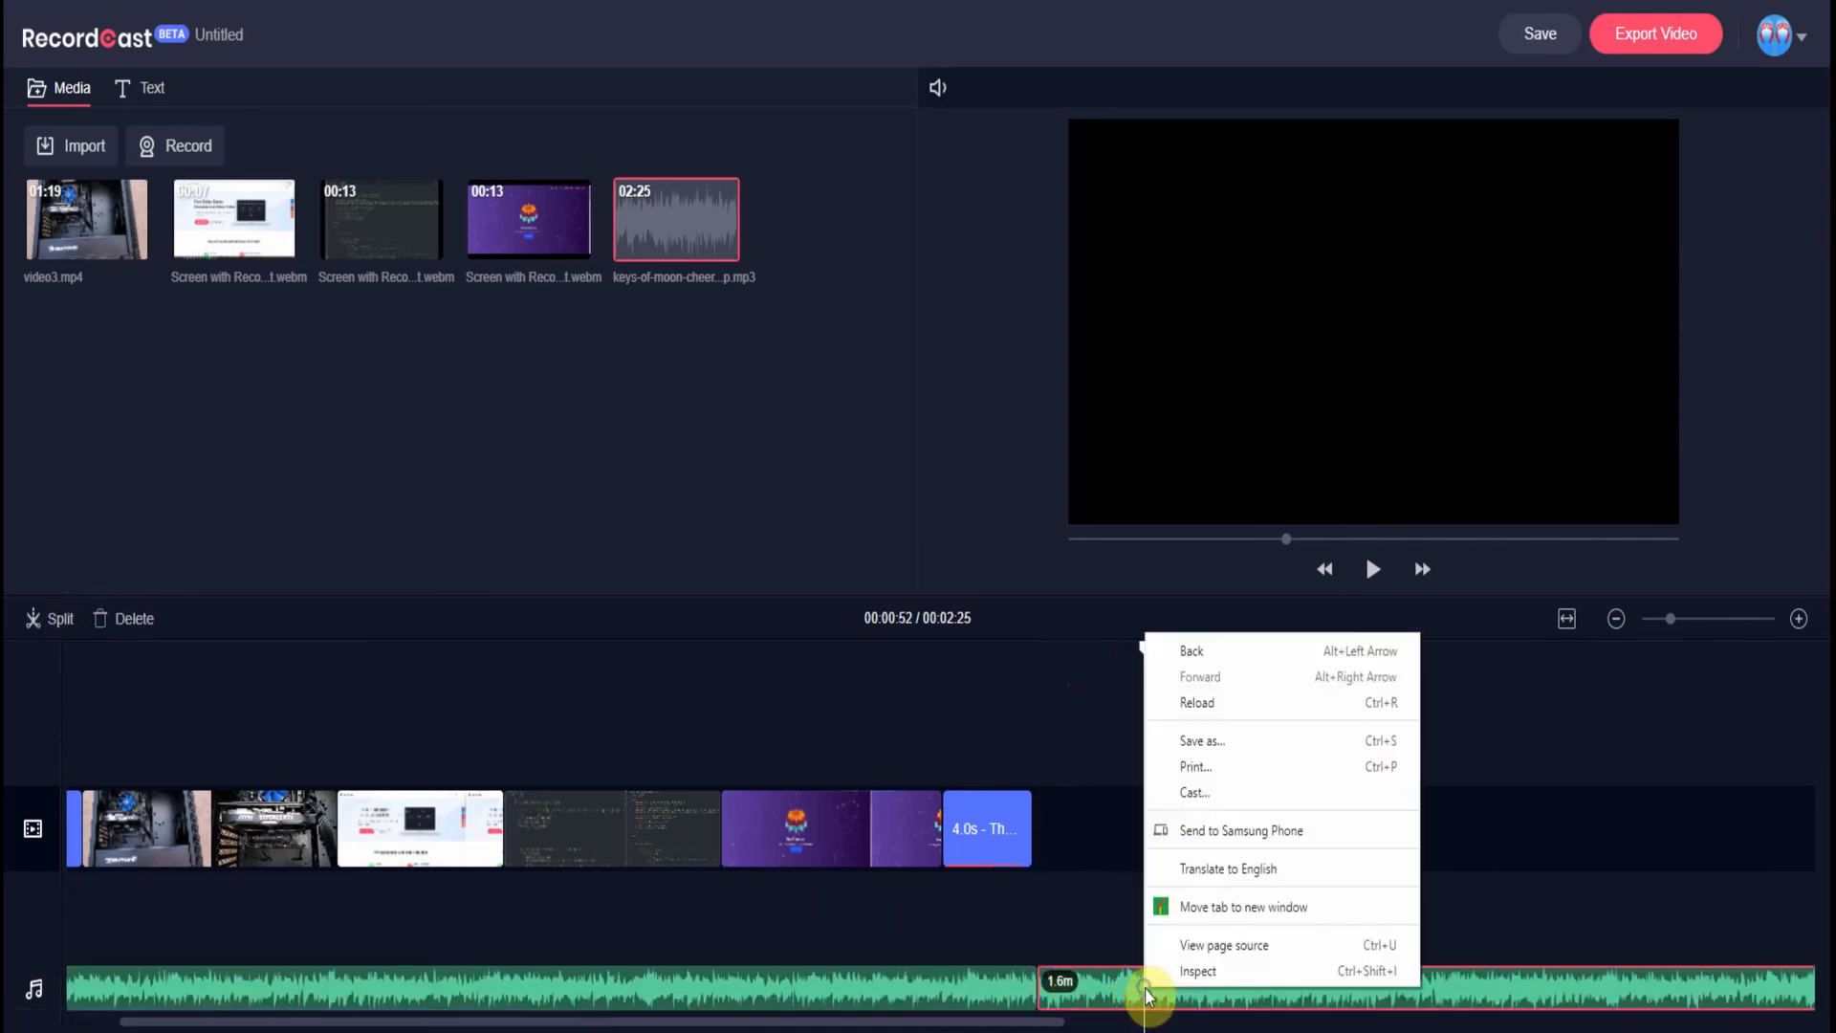
{"action": "left_click", "coordinate": [151, 627]}
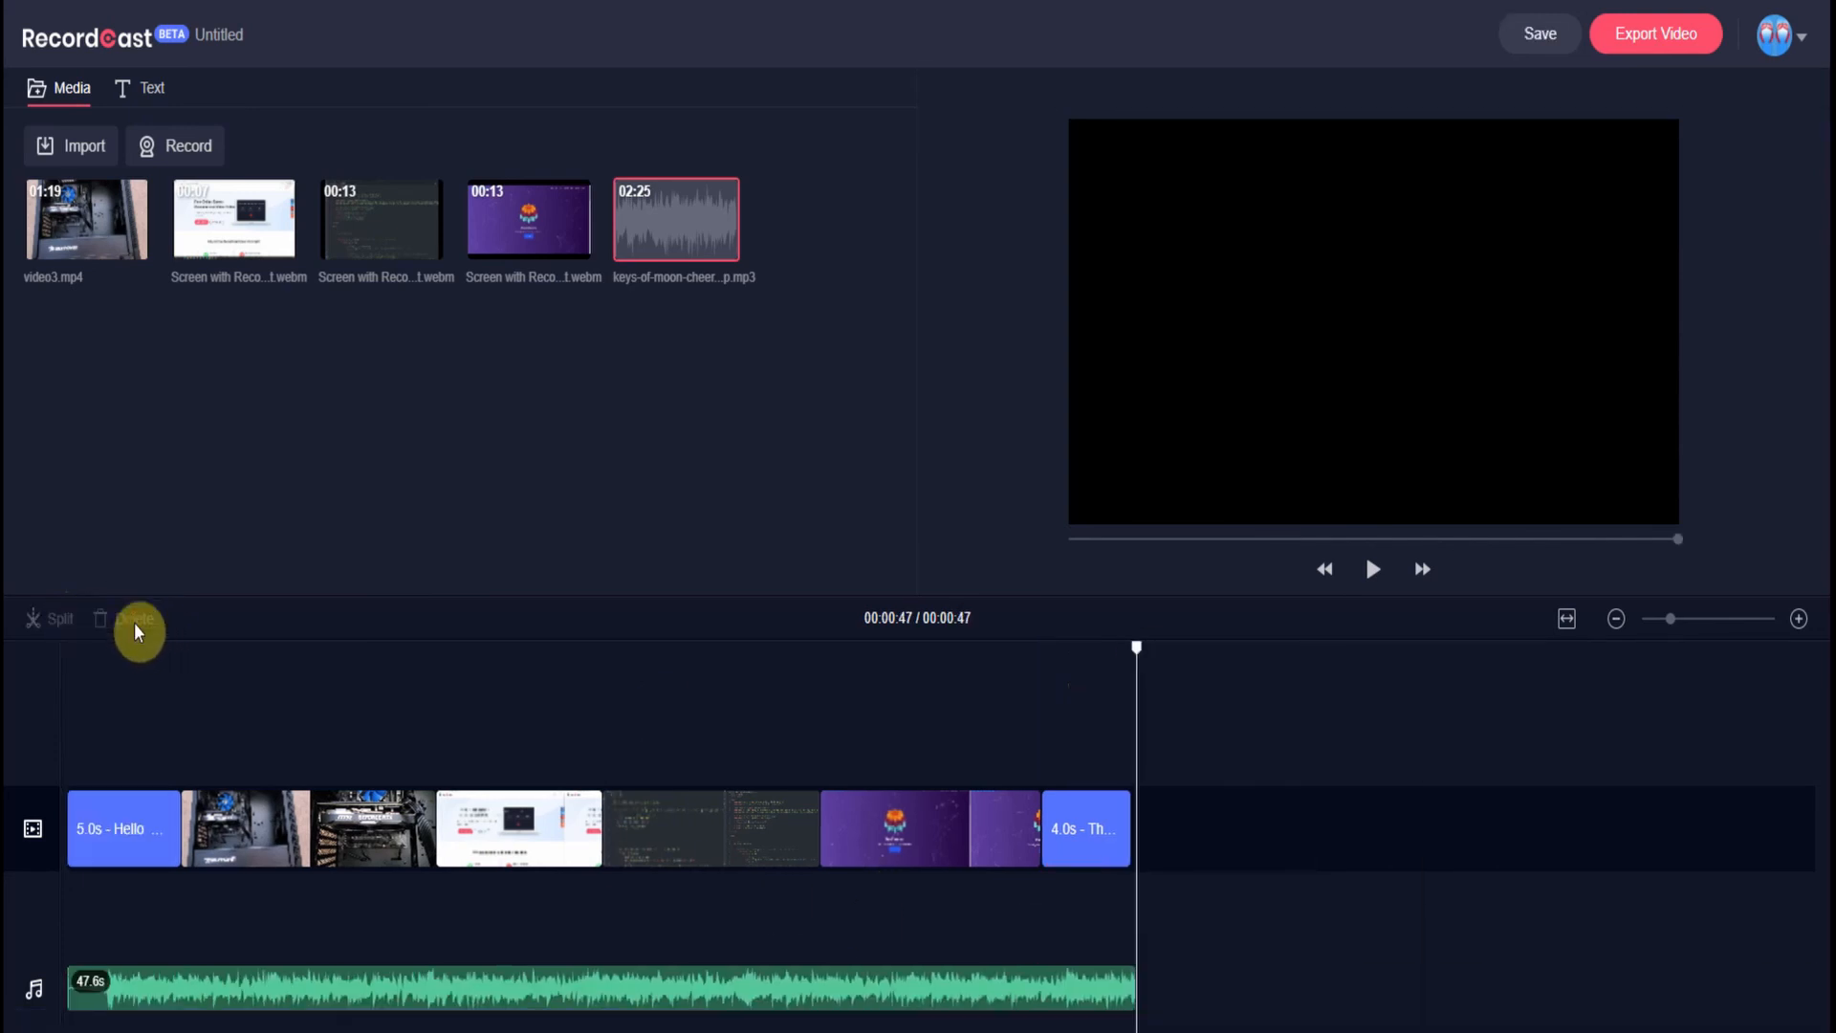
{"action": "left_click", "coordinate": [71, 648]}
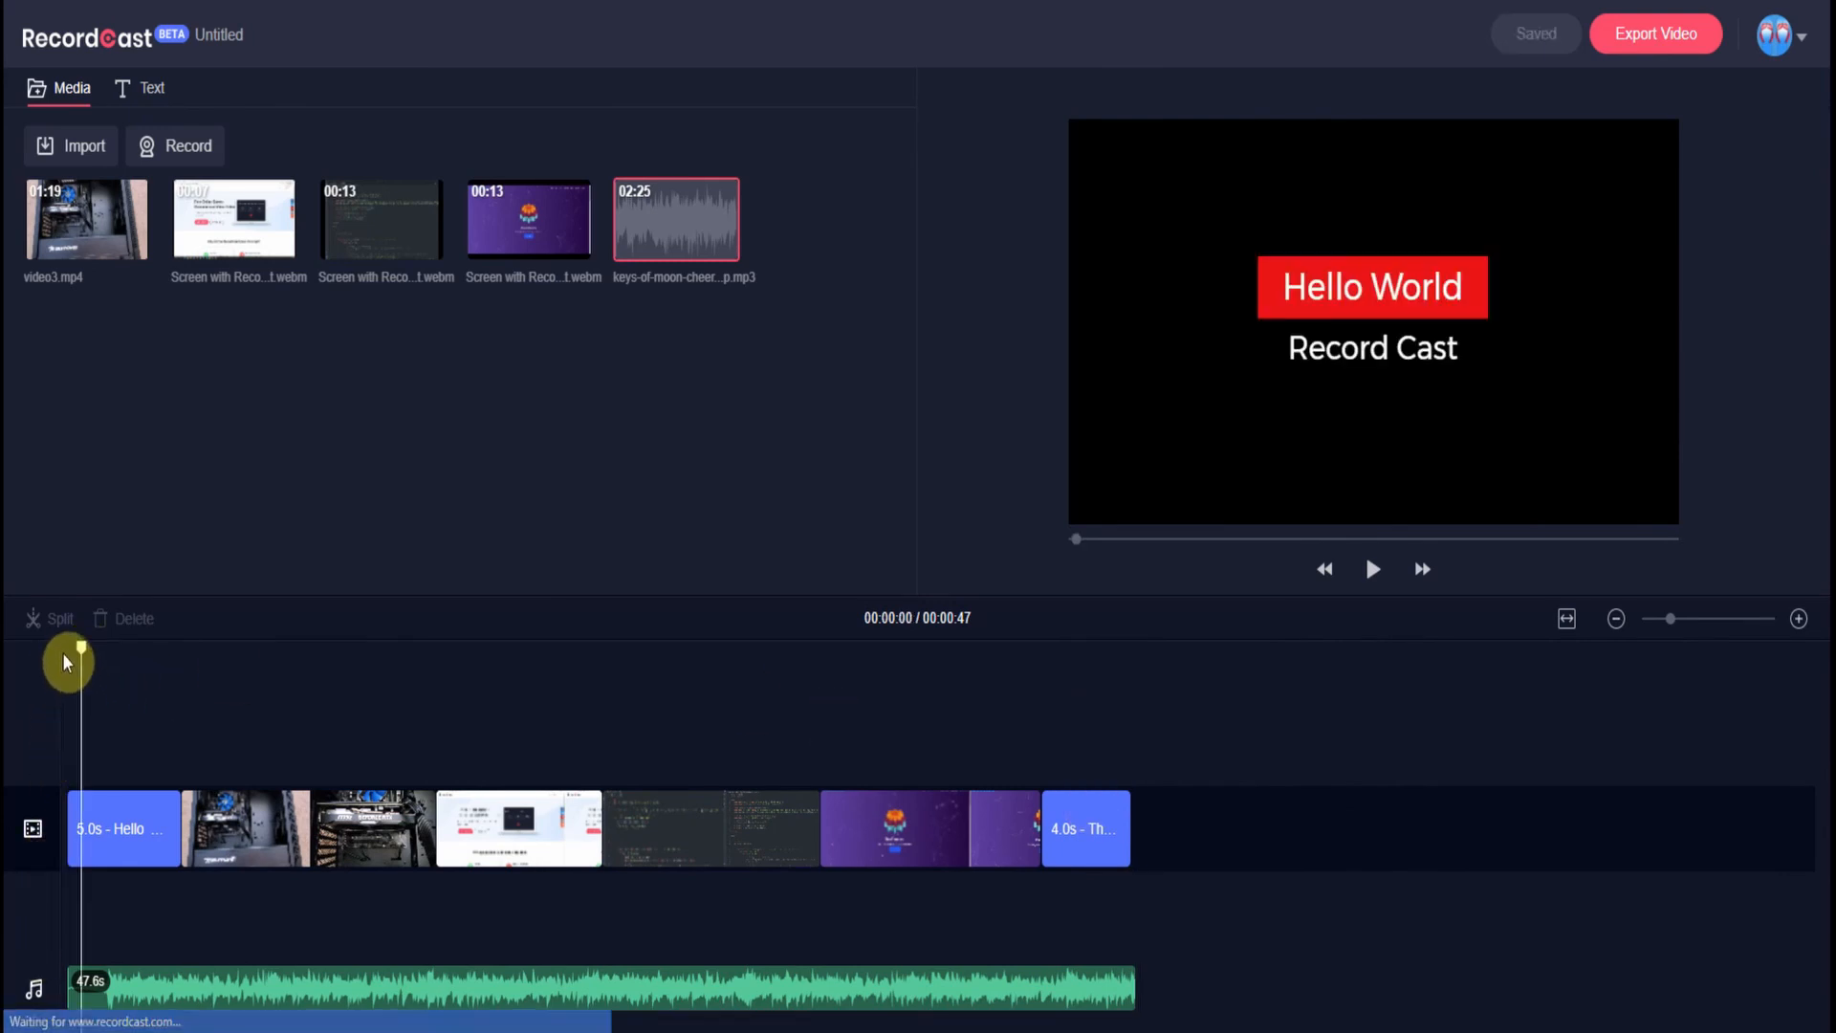
{"action": "left_click_drag", "start_coordinate": [77, 647], "coordinate": [69, 645]}
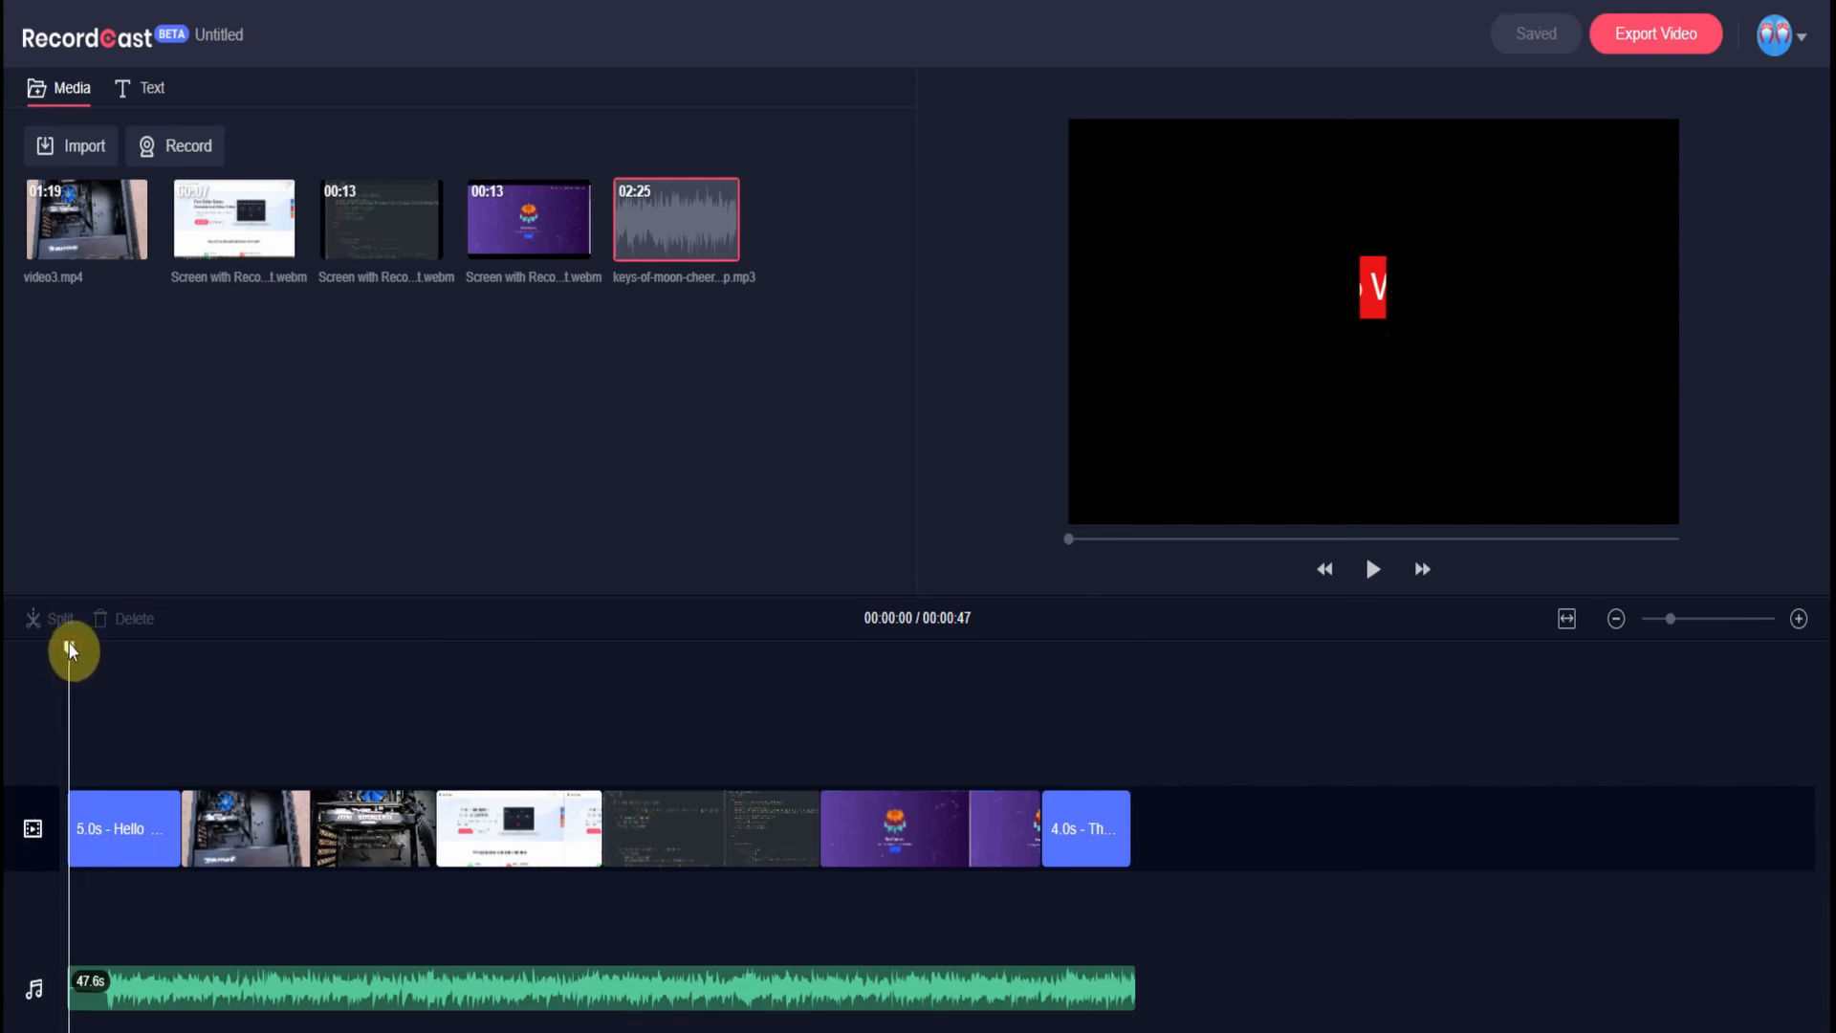
{"action": "left_click", "coordinate": [1371, 574]}
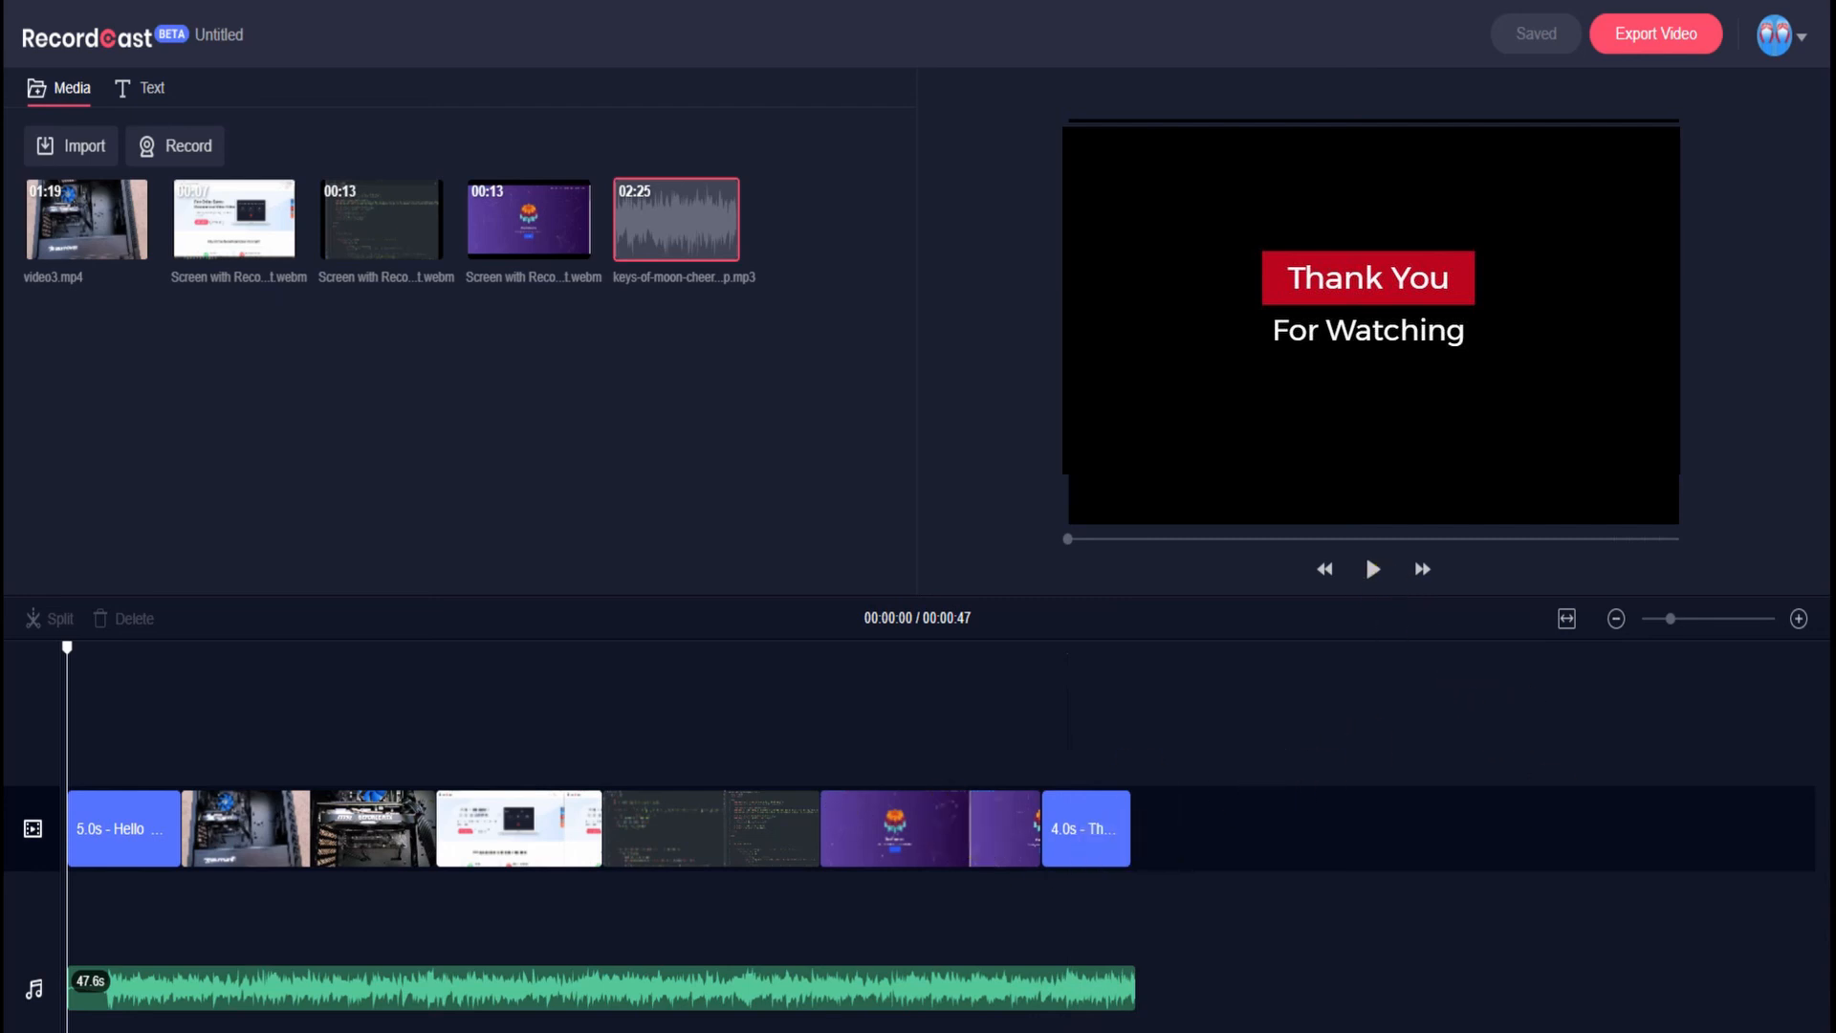
- Export the video in 1080p quality, renaming it from Untitled to 'Test'
{"action": "left_click", "coordinate": [1647, 42]}
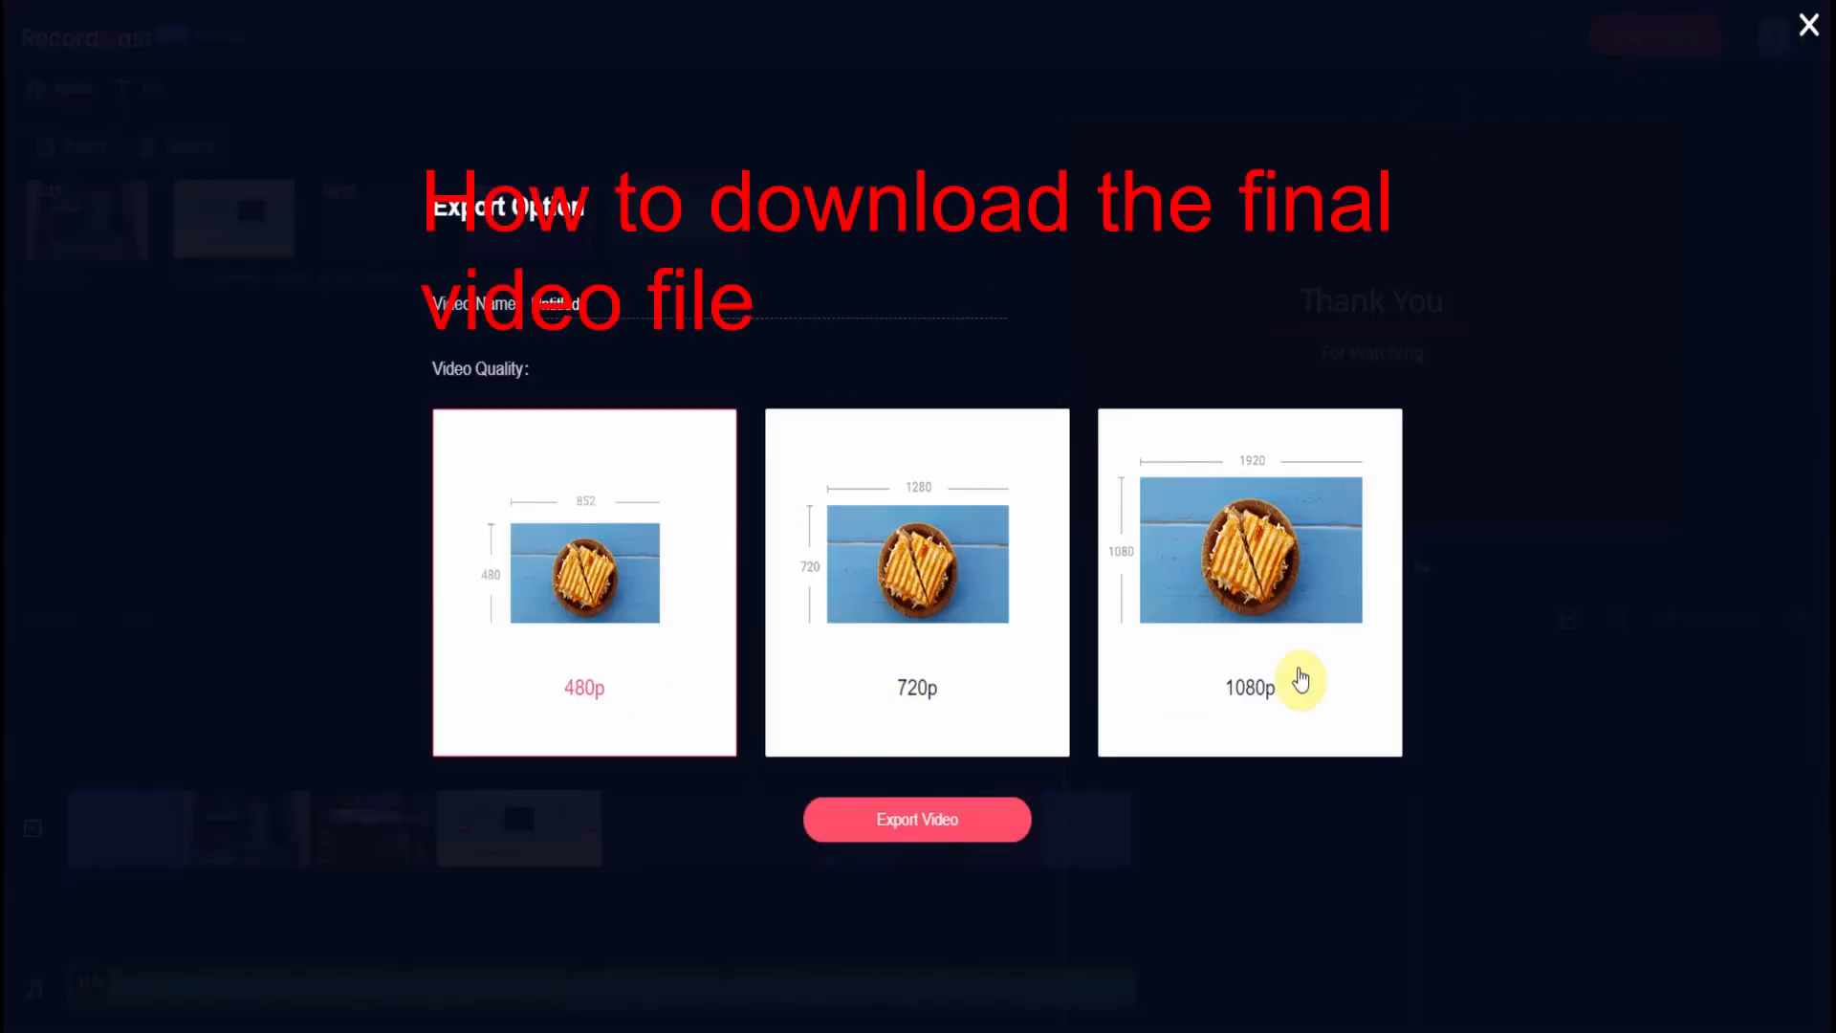
{"action": "left_click", "coordinate": [1243, 665]}
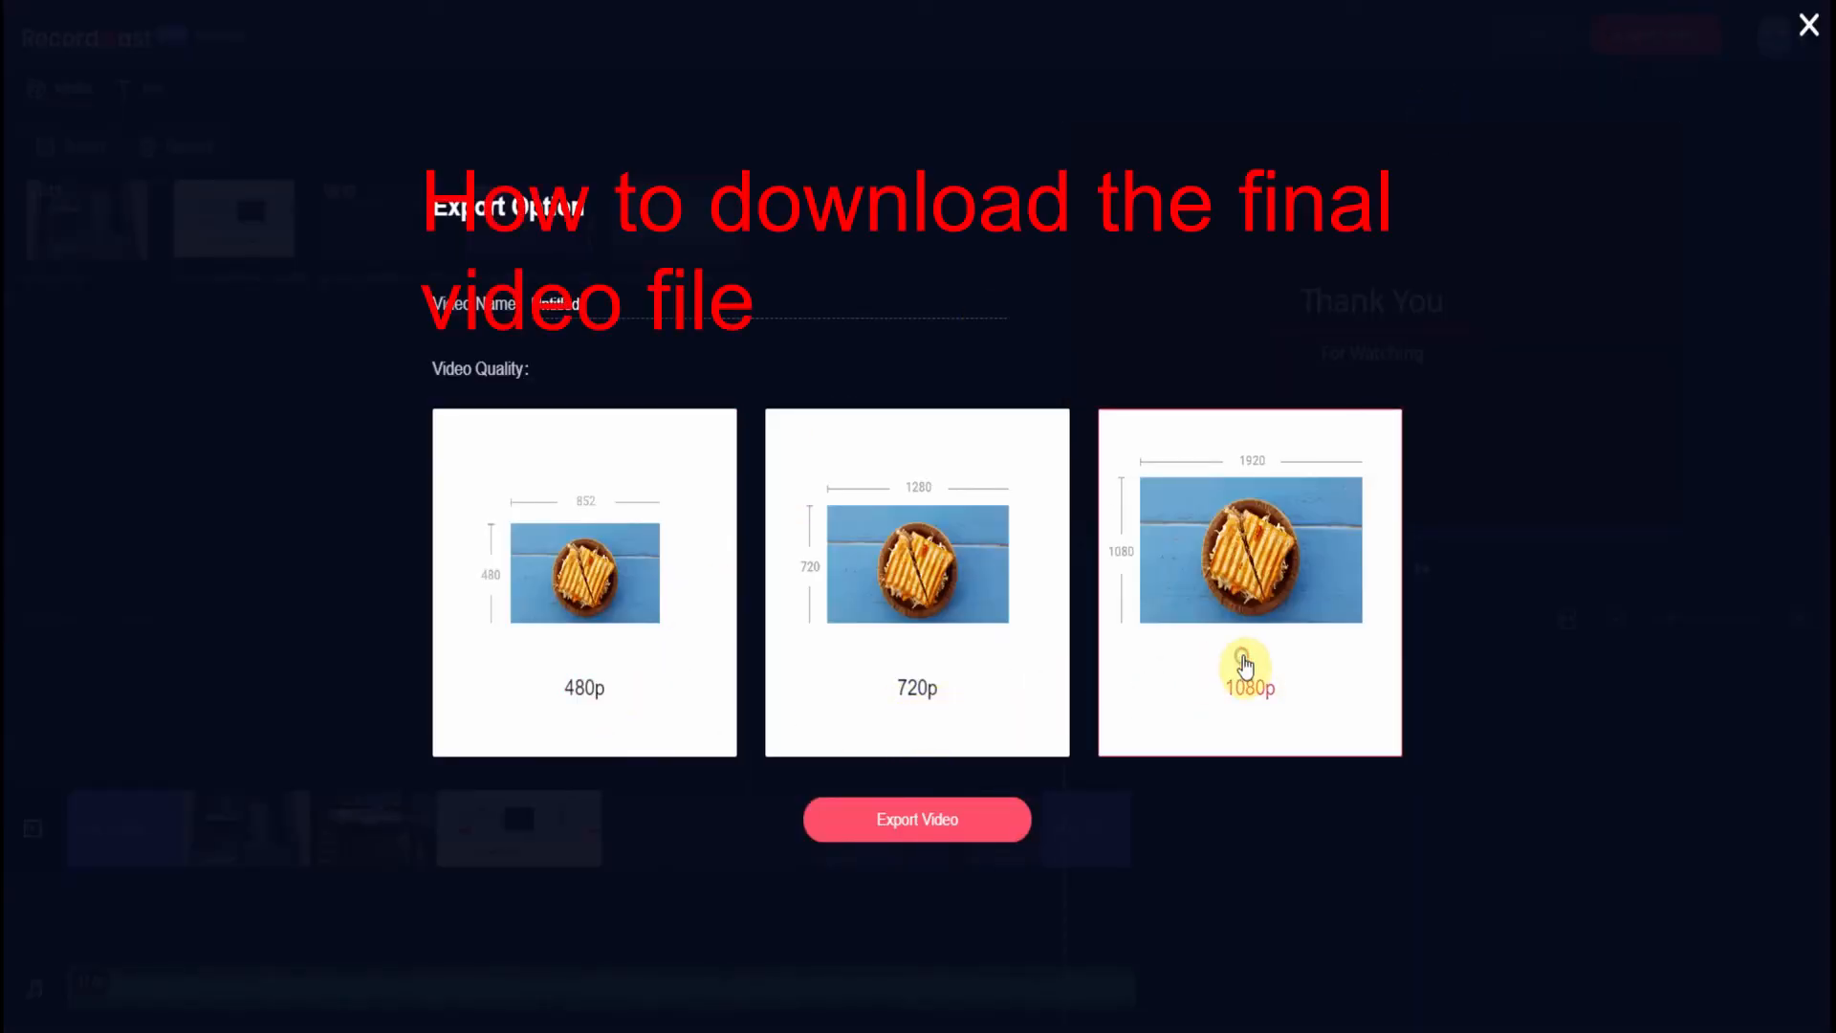
{"action": "left_click", "coordinate": [956, 669]}
{"action": "left_click", "coordinate": [1227, 660]}
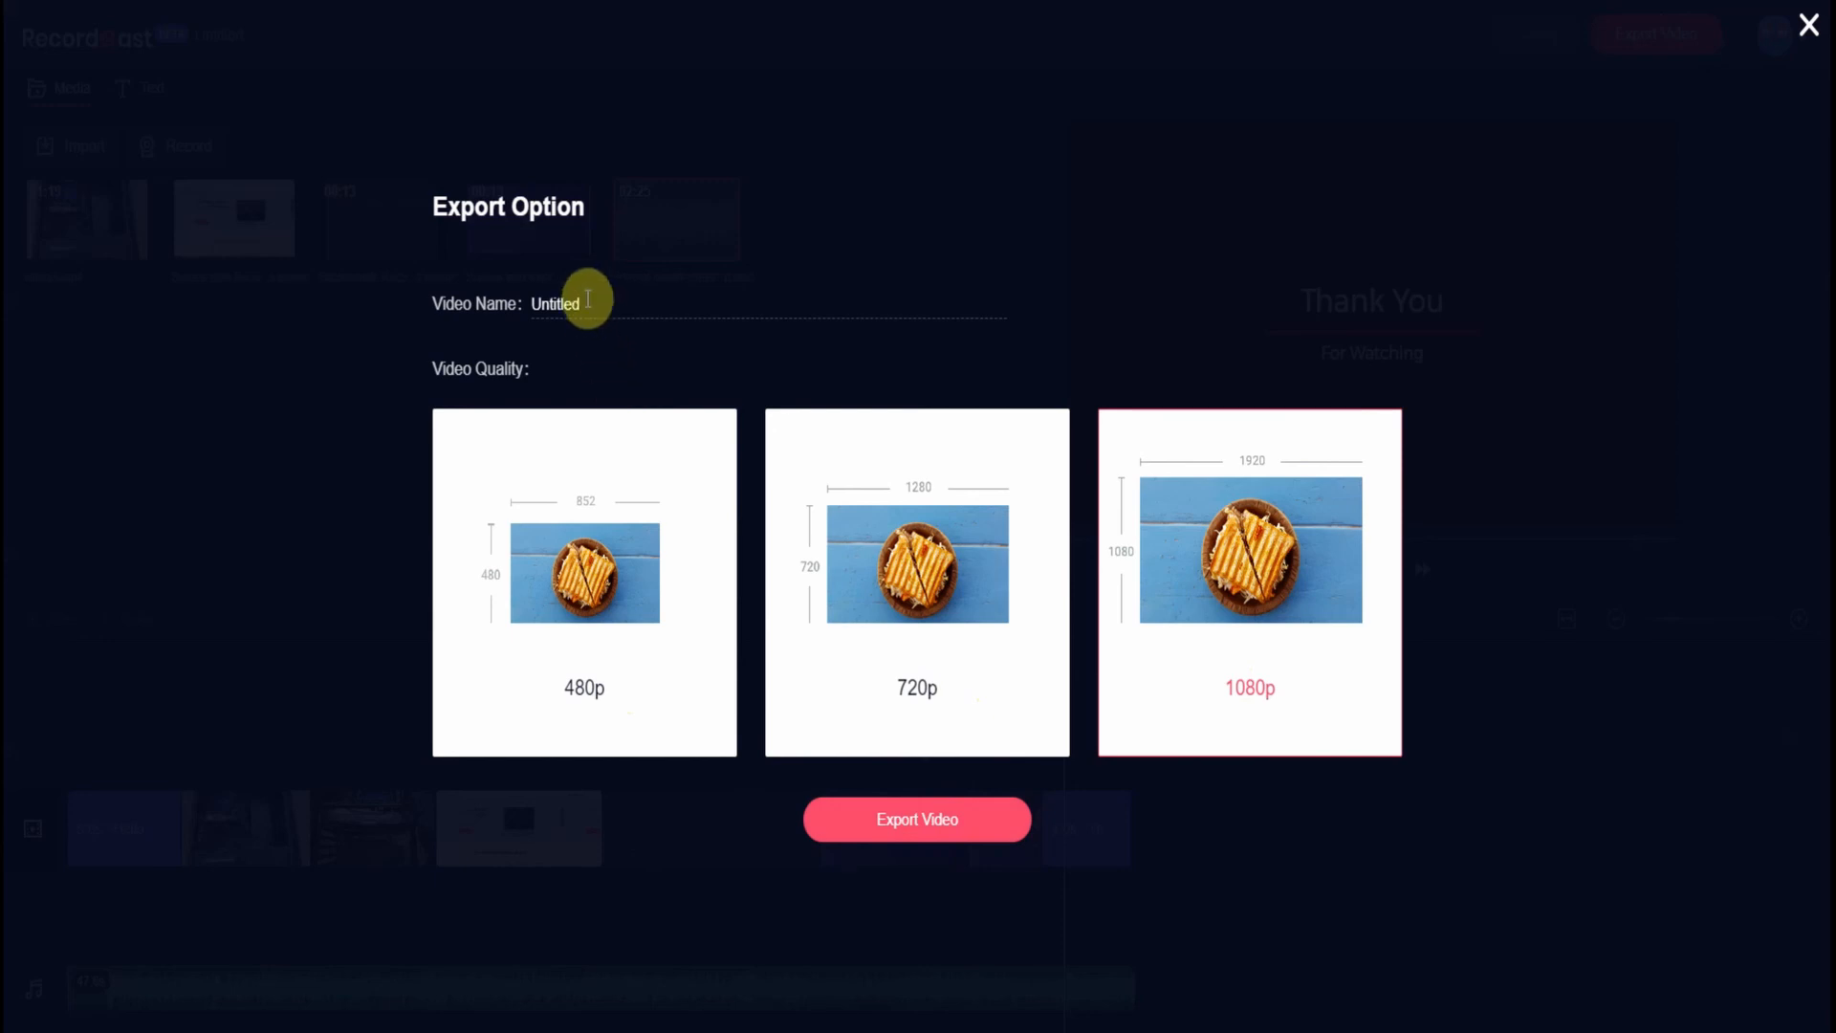
{"action": "double_click", "coordinate": [586, 301]}
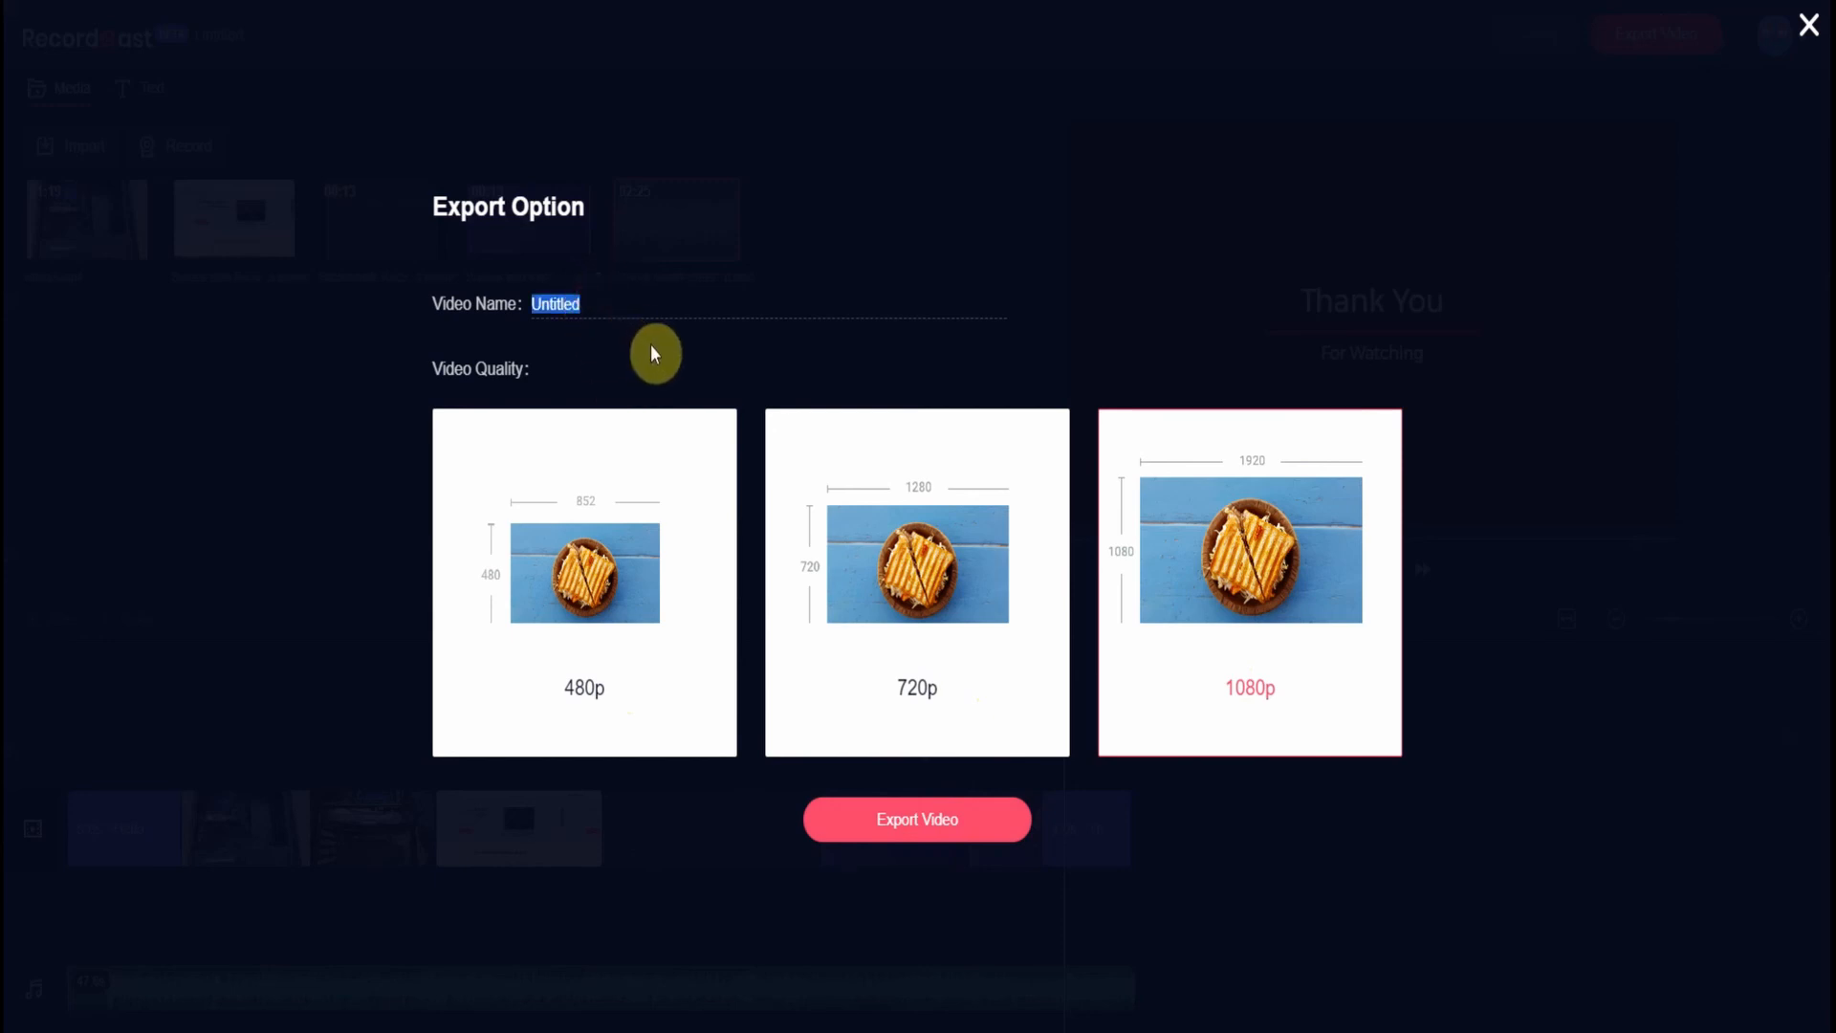
{"action": "type", "text": "Test"}
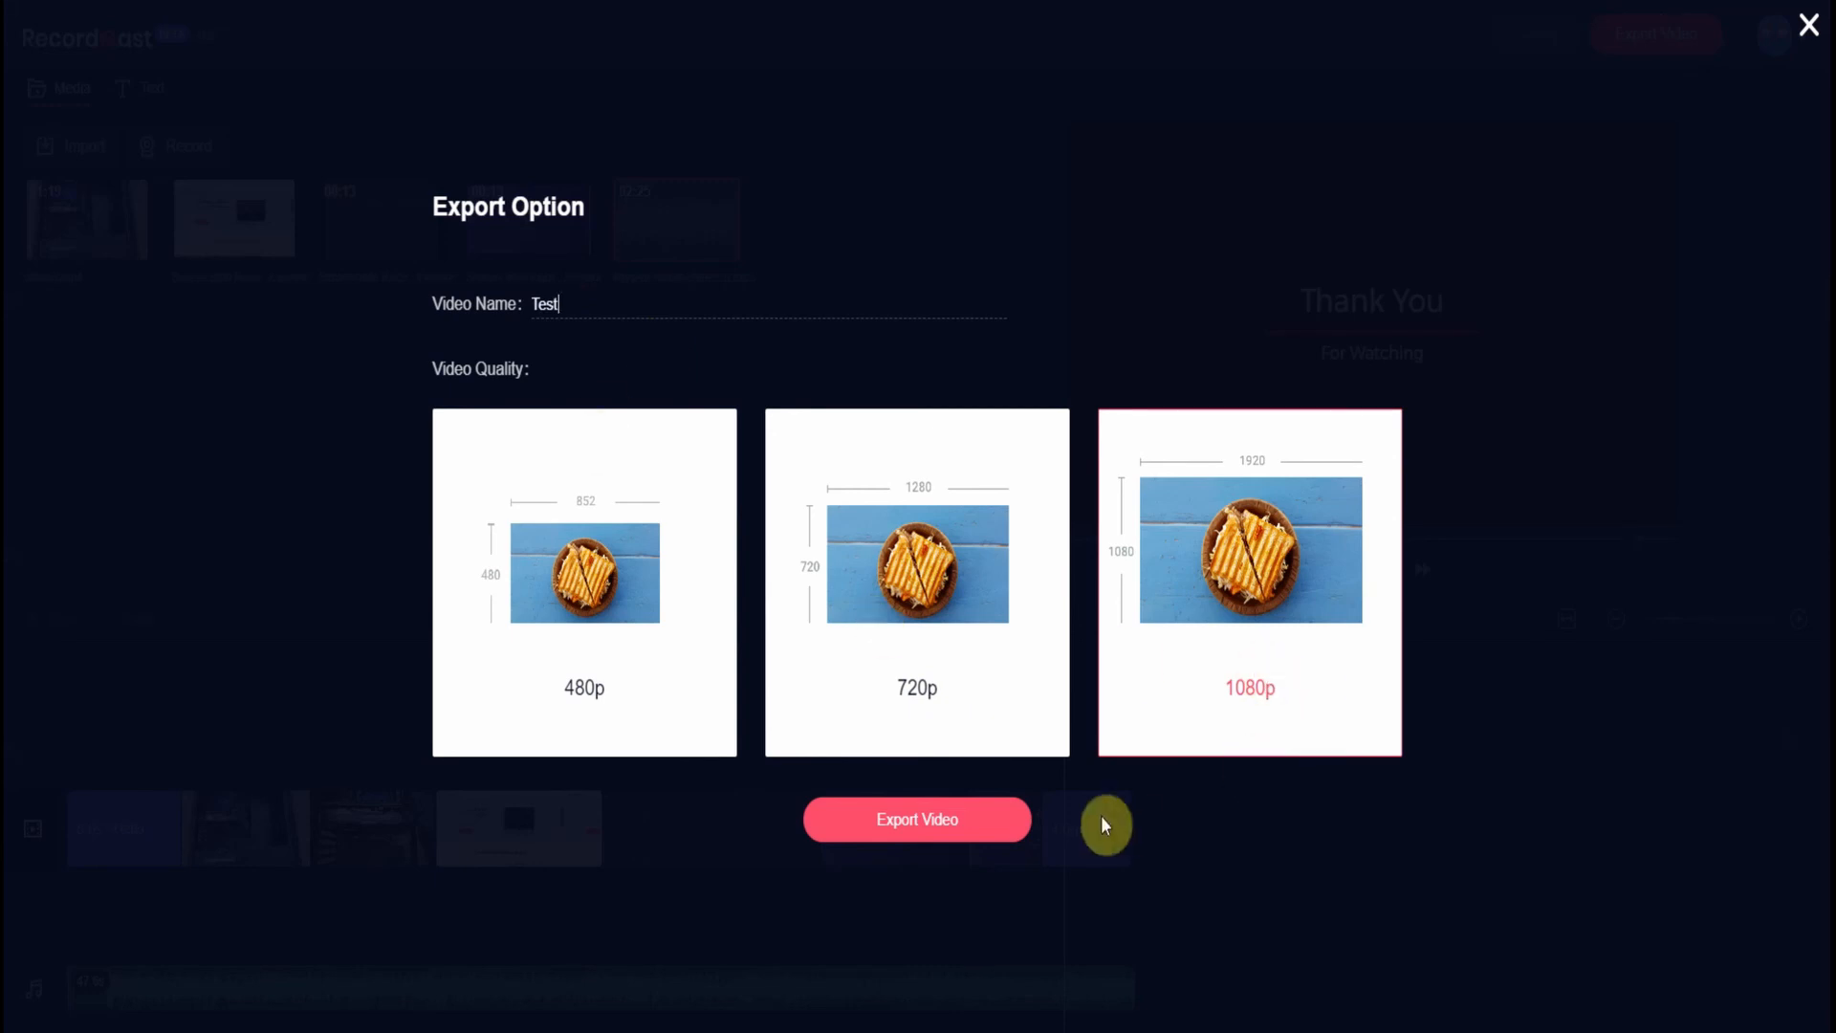
{"action": "left_click", "coordinate": [924, 821]}
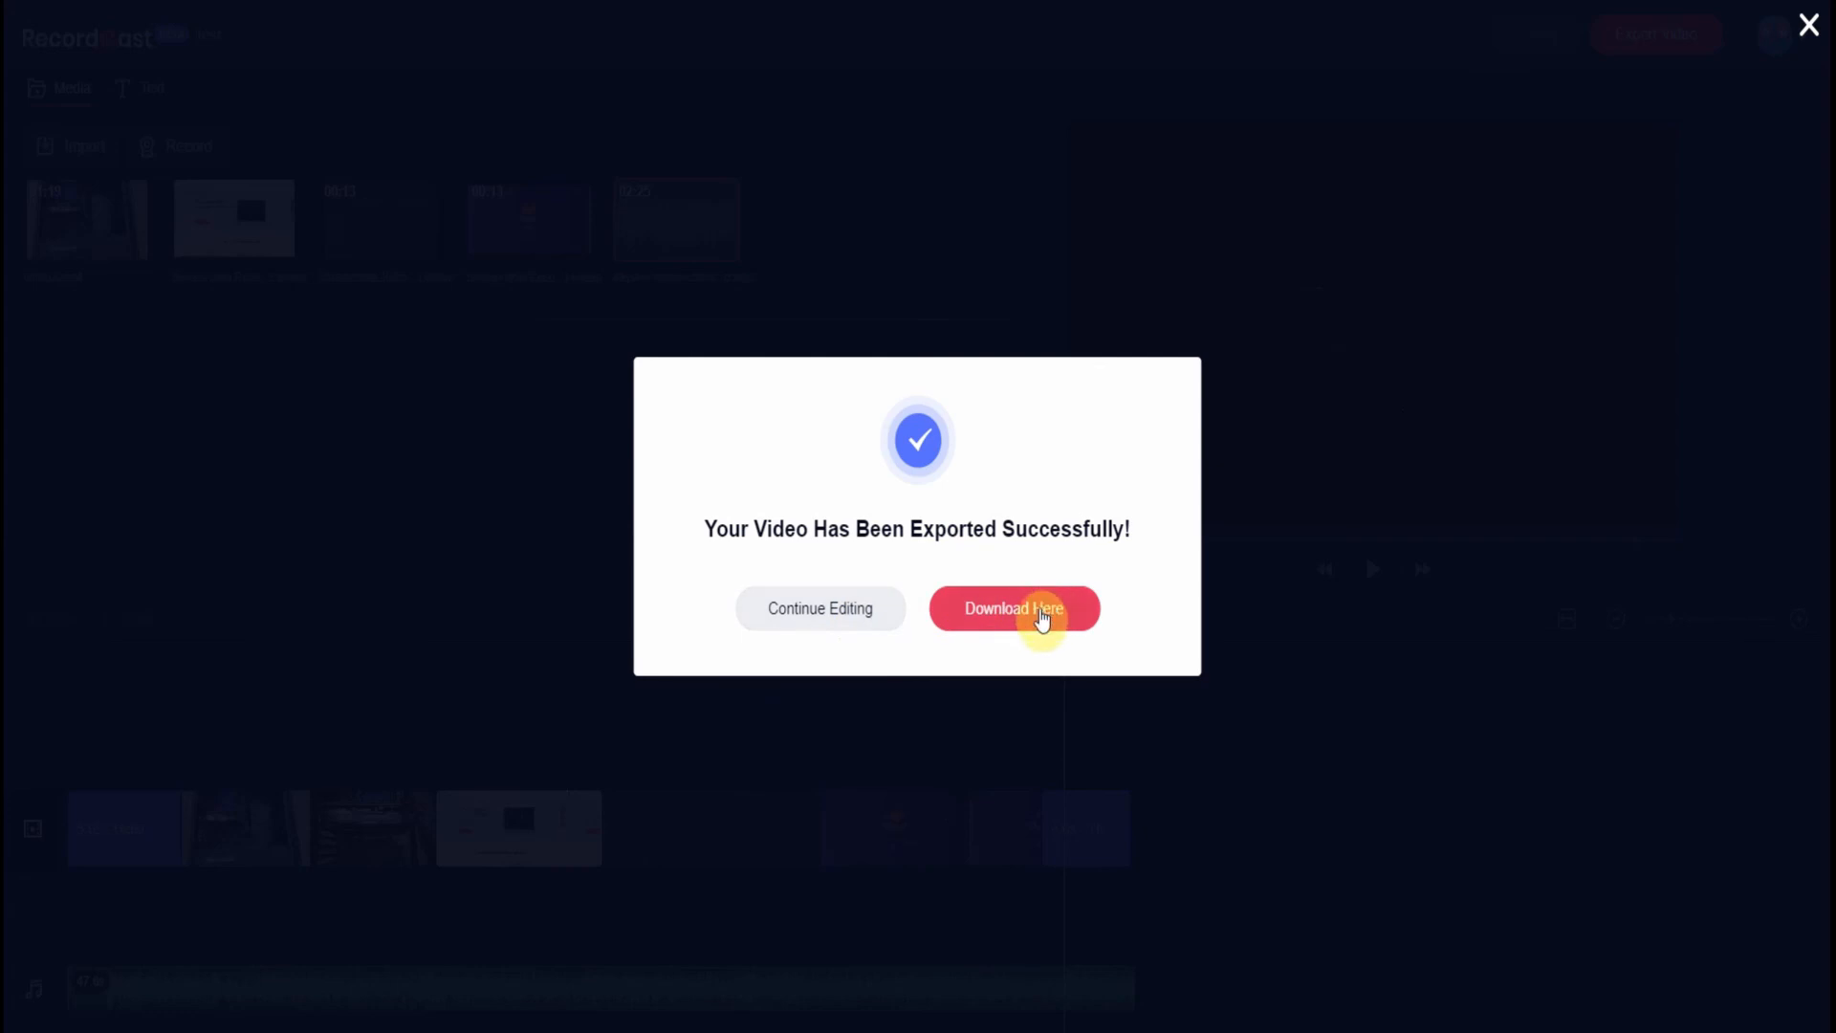
- Select the 'Test - Made with RecordCast' MP4 in File Explorer's Downloads folder
{"action": "left_click", "coordinate": [538, 1031]}
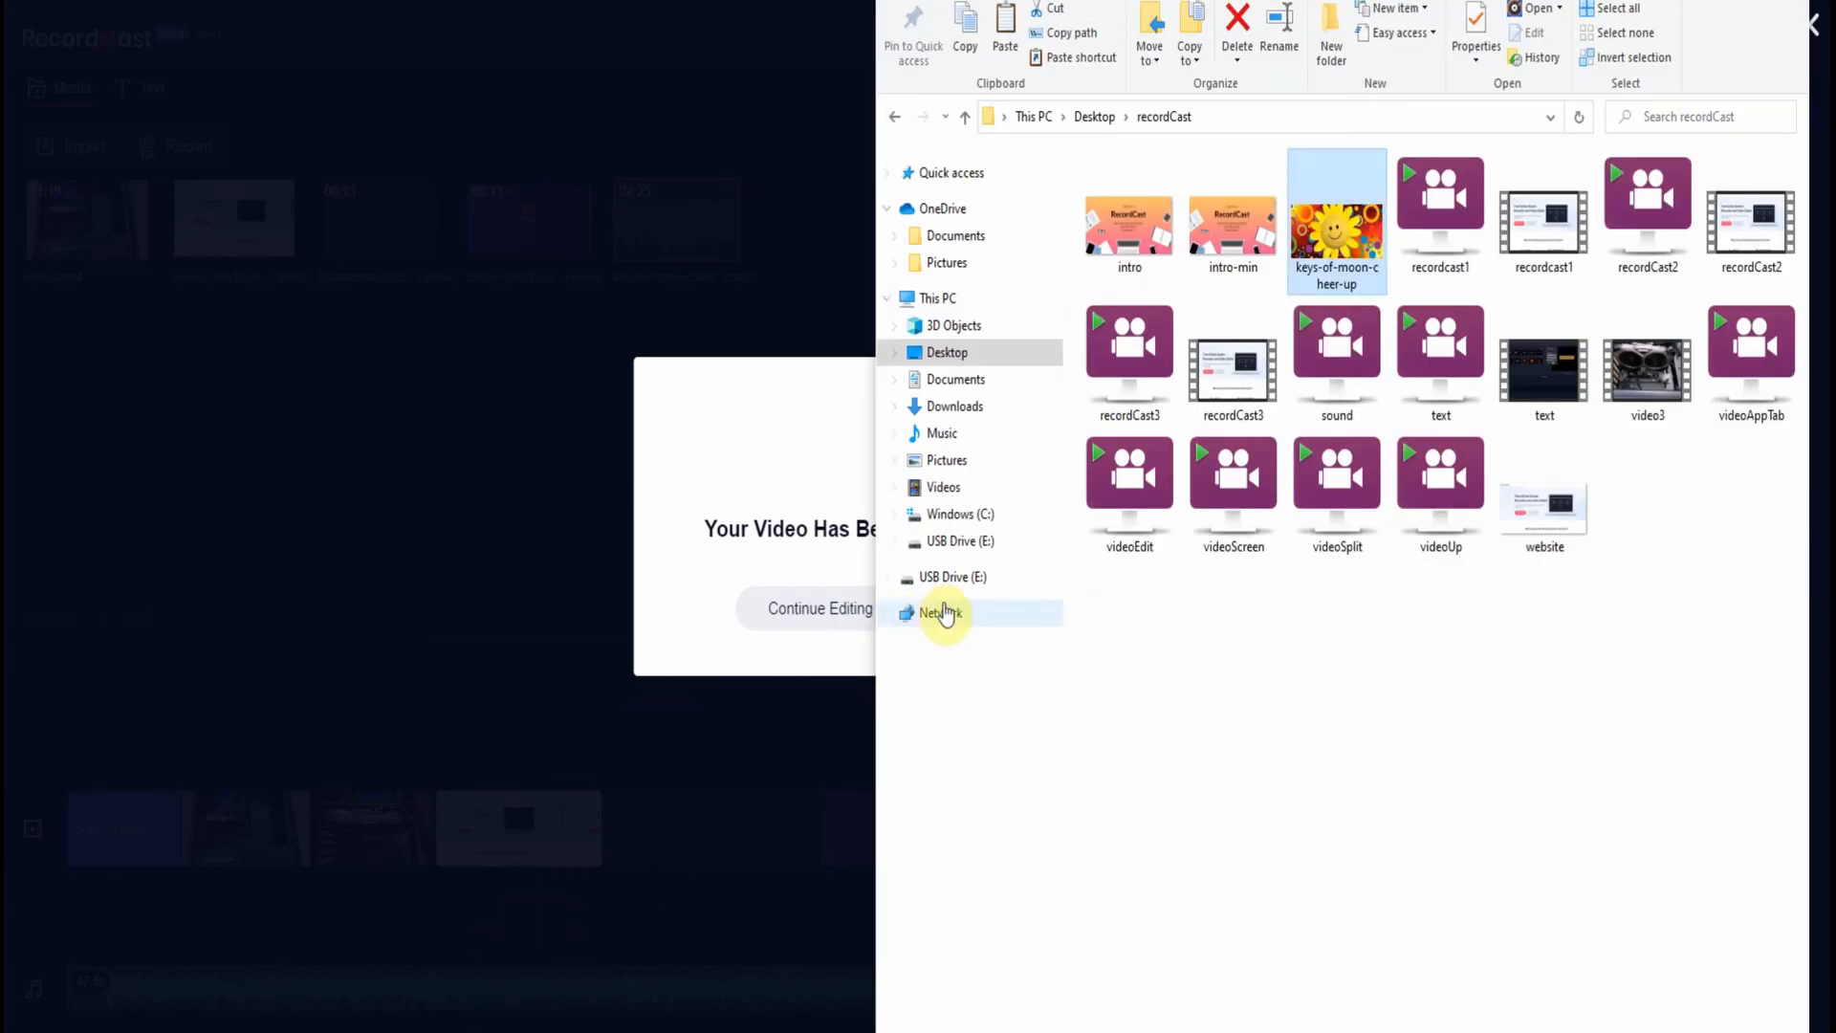
{"action": "left_click", "coordinate": [953, 407]}
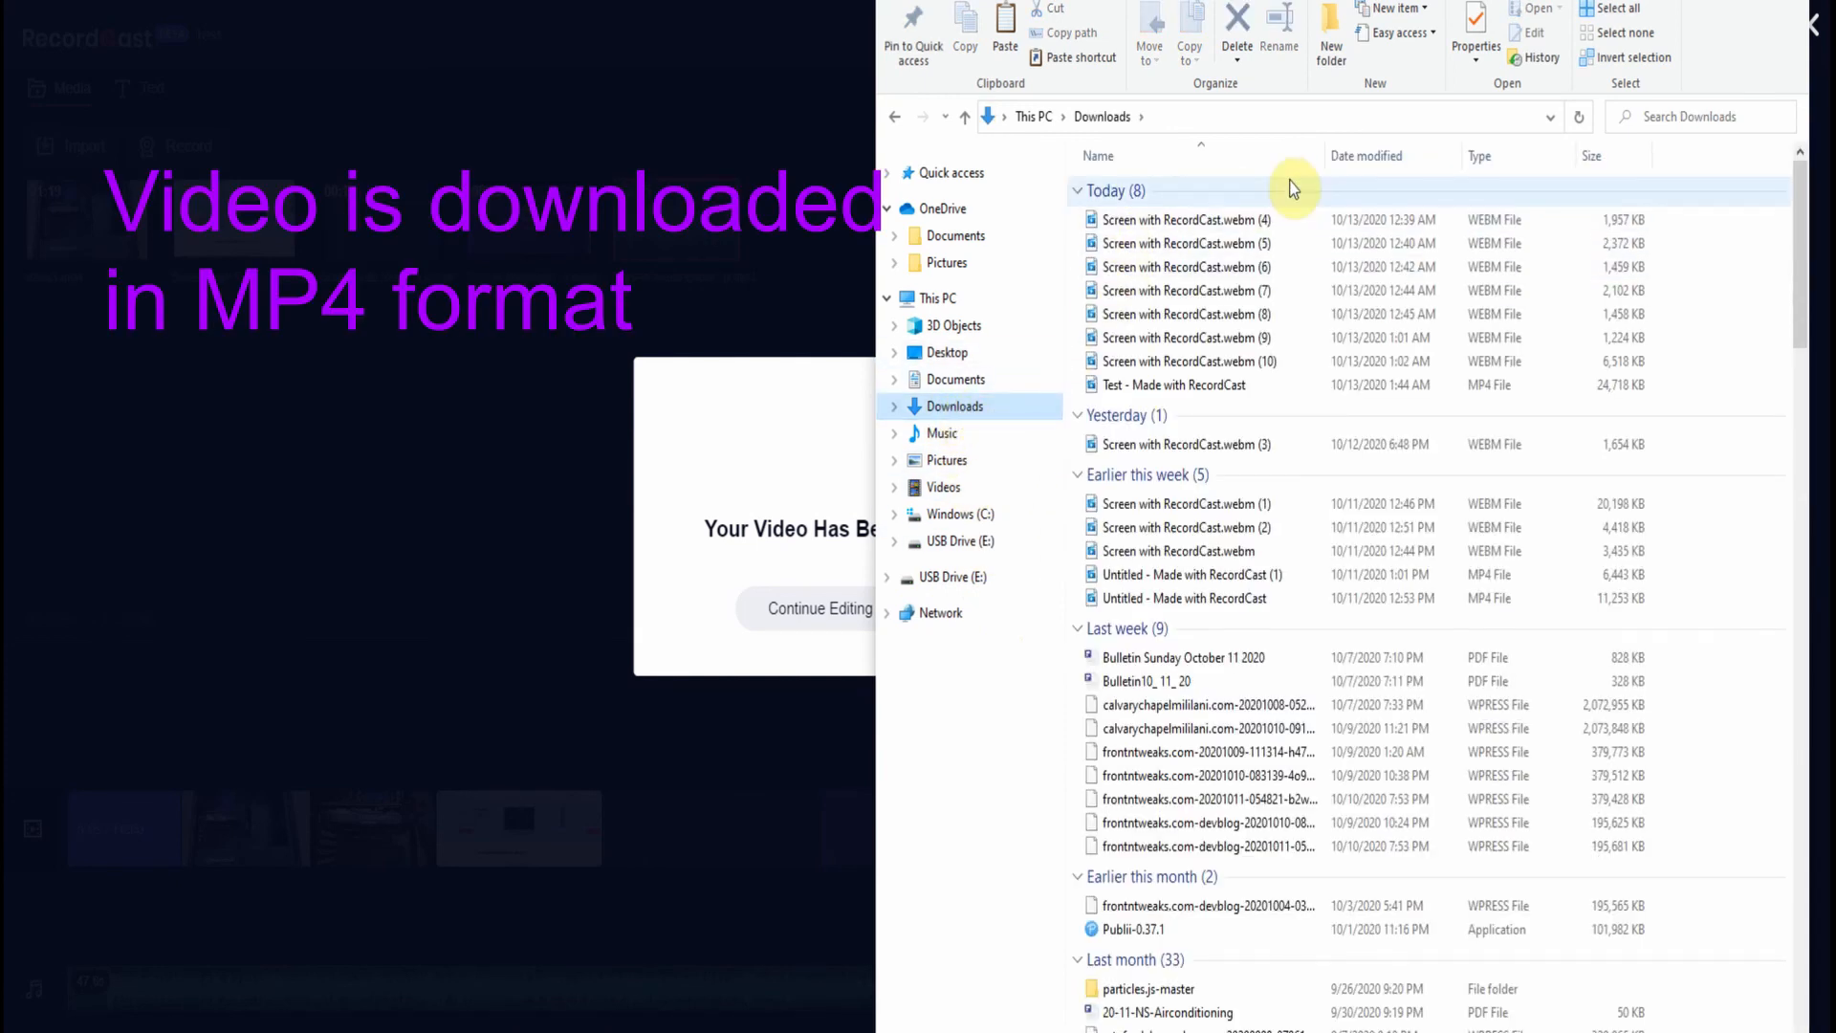
{"action": "left_click", "coordinate": [1215, 392]}
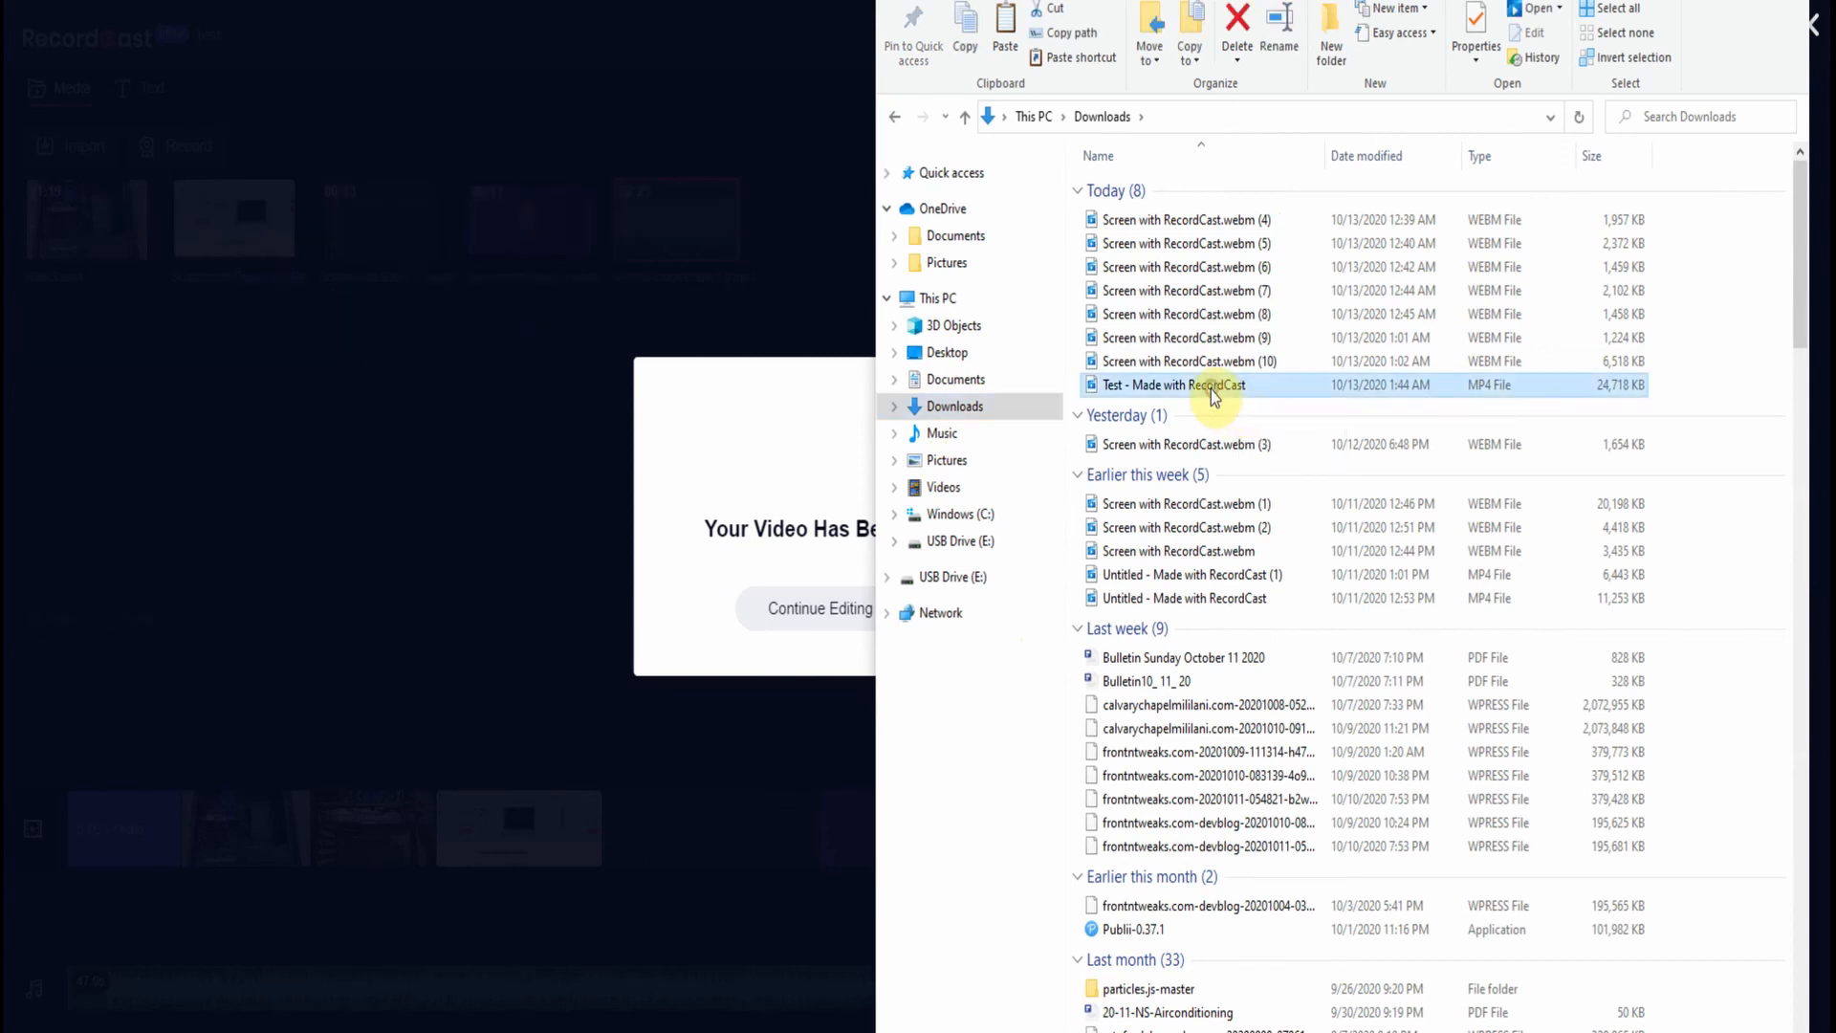